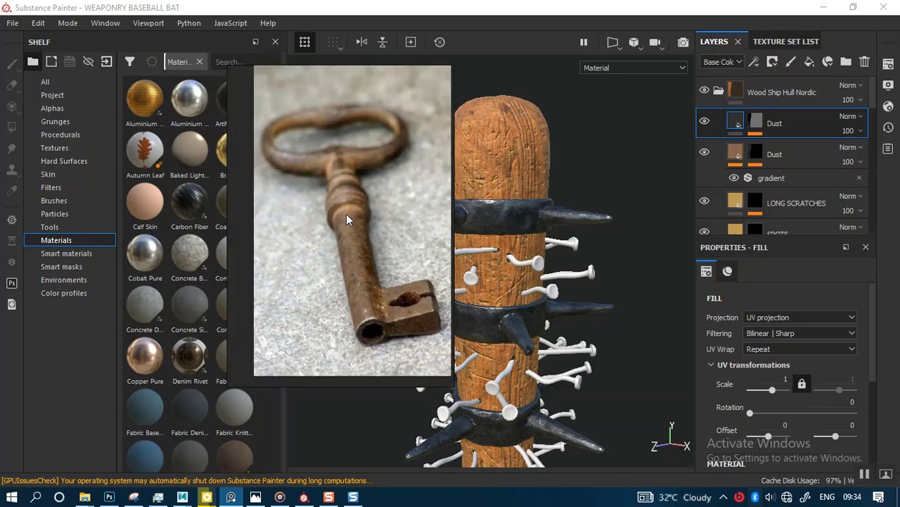
# Step: Examine the round-headed dark nail photo on the reference board, after the key photo, for its head and shank surface
pyautogui.scroll(-2, 335, 213)
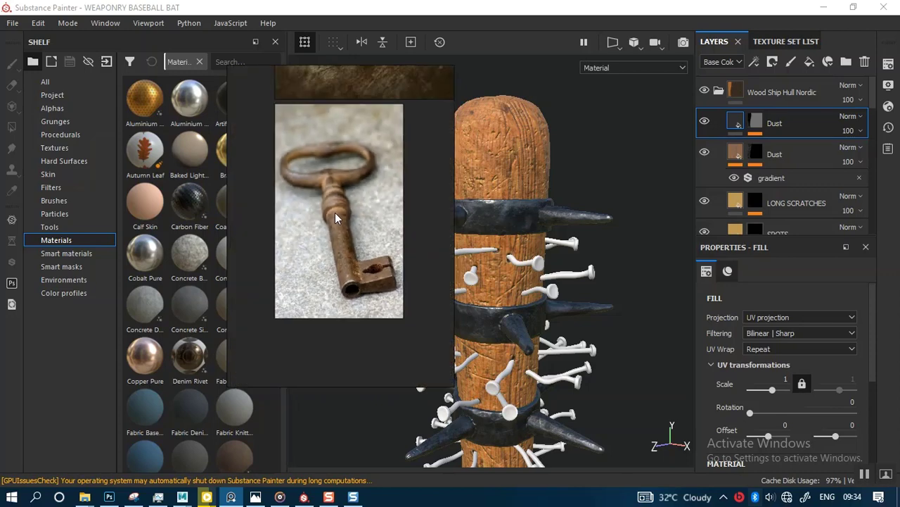
pyautogui.scroll(2, 337, 209)
pyautogui.scroll(-6, 338, 205)
pyautogui.moveTo(337, 203); pyautogui.dragTo(276, 247, button='middle')
pyautogui.moveTo(323, 224); pyautogui.dragTo(338, 281, button='middle')
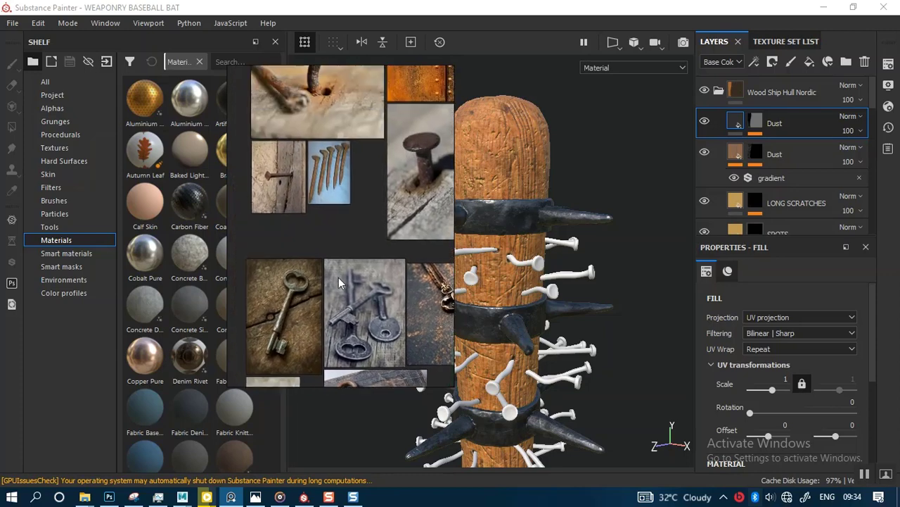
pyautogui.moveTo(340, 227); pyautogui.dragTo(315, 221, button='middle')
pyautogui.moveTo(349, 170); pyautogui.dragTo(325, 250, button='middle')
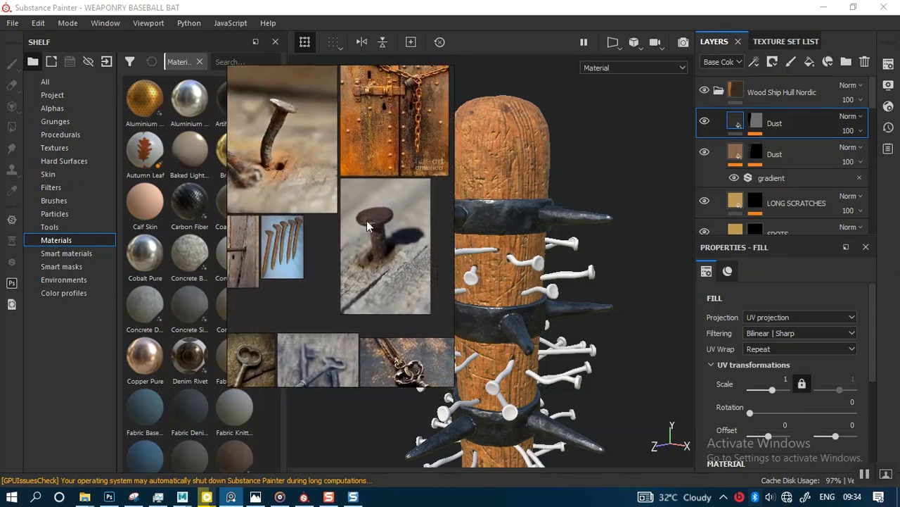
pyautogui.scroll(3, 369, 230)
pyautogui.scroll(4, 371, 233)
pyautogui.moveTo(387, 226); pyautogui.dragTo(335, 231, button='middle')
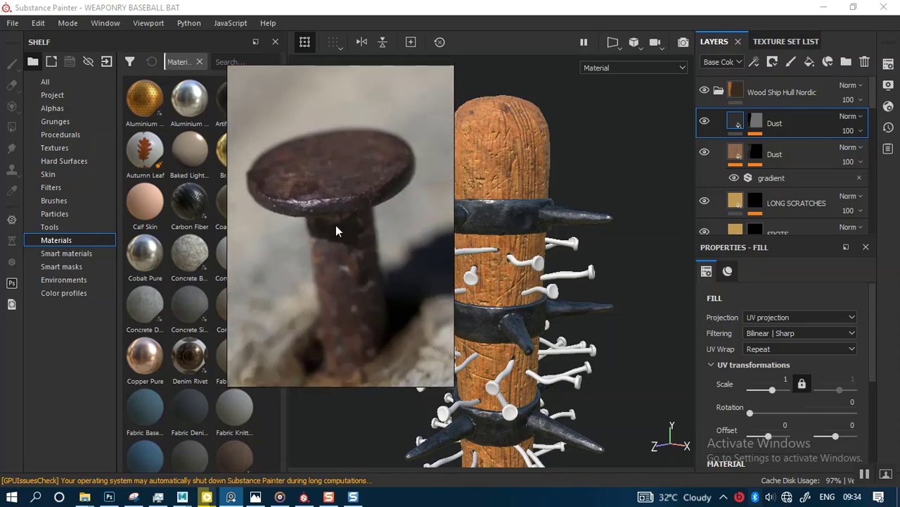
pyautogui.scroll(-2, 342, 201)
pyautogui.moveTo(342, 201); pyautogui.dragTo(356, 205, button='middle')
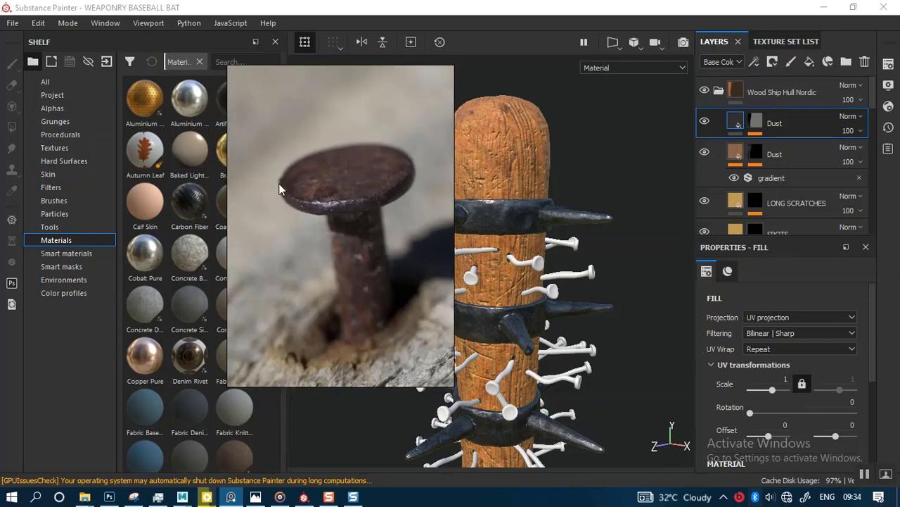
pyautogui.scroll(-8, 366, 225)
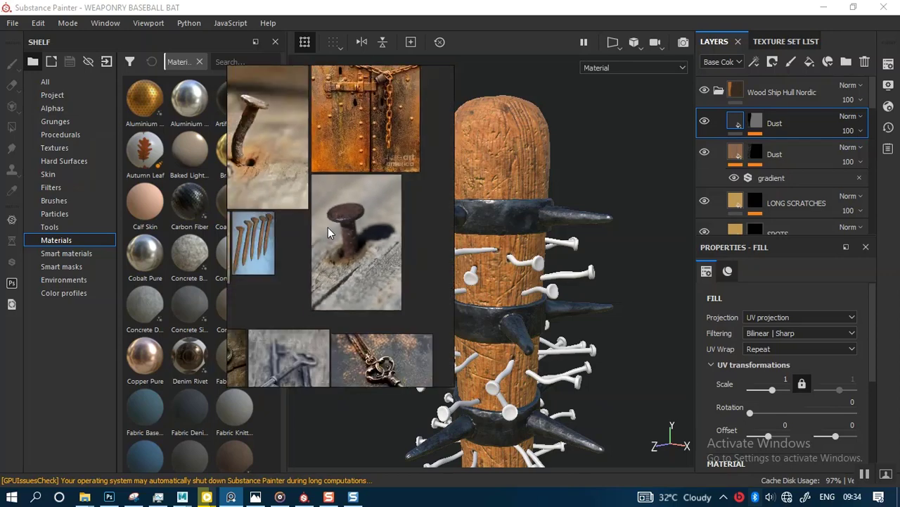
# Step: Examine the reference photo of the bent rusty nail, from its head down to the stained wood around its base
pyautogui.scroll(7, 322, 172)
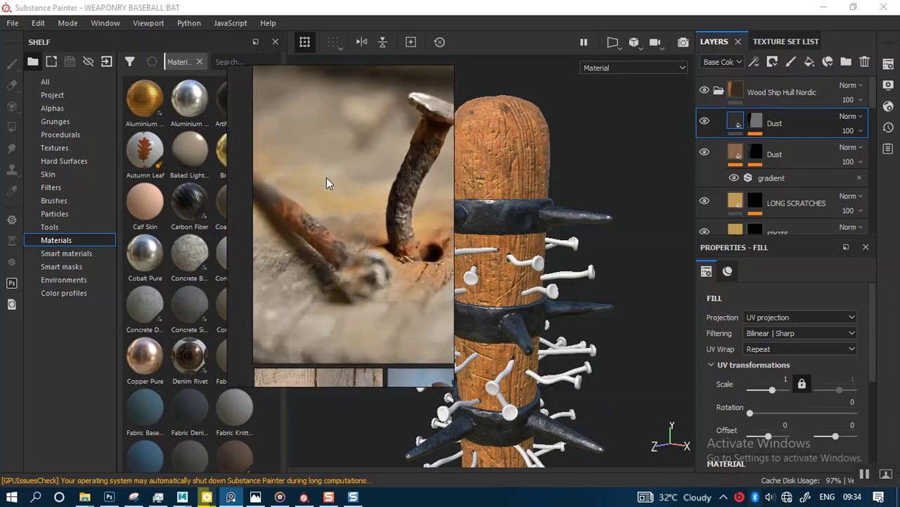
pyautogui.scroll(2, 319, 166)
pyautogui.moveTo(331, 156); pyautogui.dragTo(301, 172, button='middle')
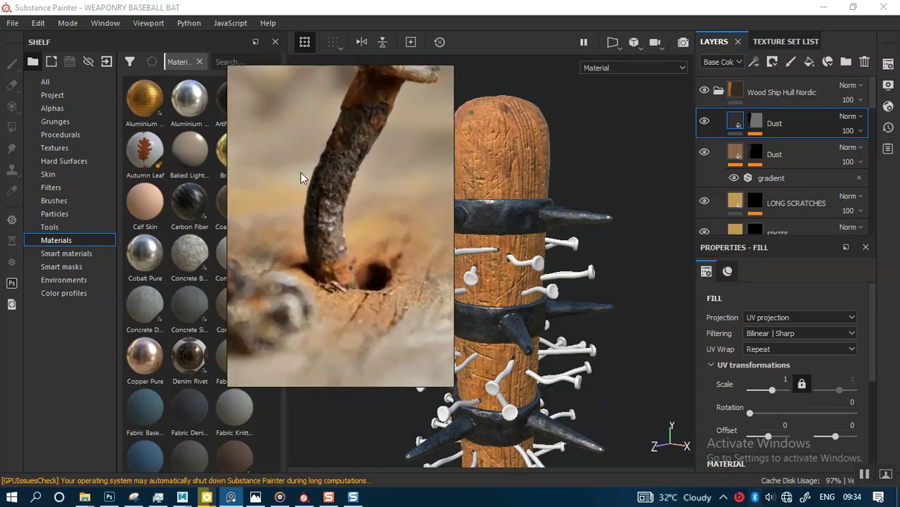
pyautogui.scroll(-2, 300, 171)
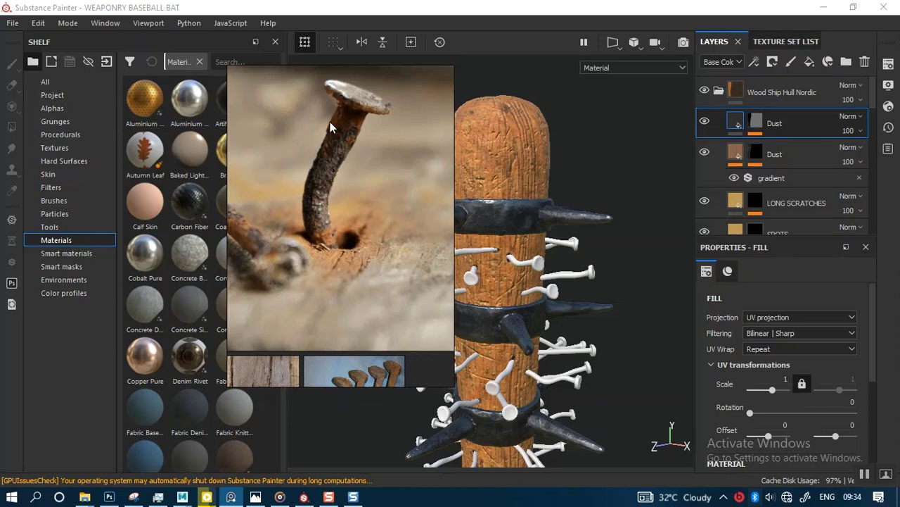
pyautogui.scroll(-4, 318, 253)
pyautogui.scroll(3, 328, 246)
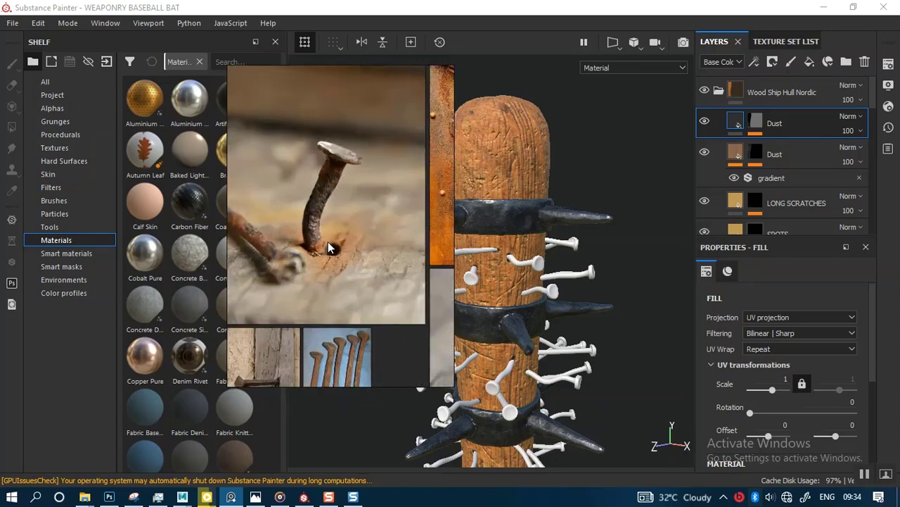
pyautogui.scroll(3, 332, 246)
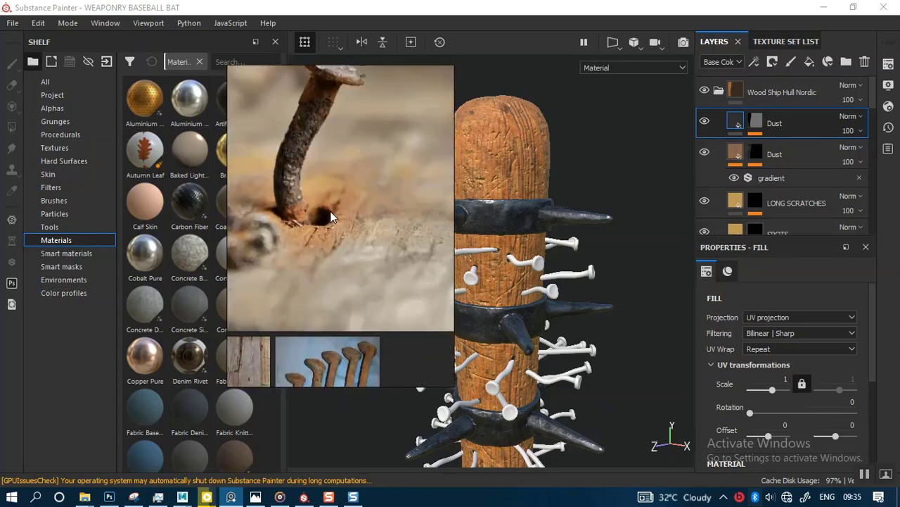
pyautogui.scroll(2, 329, 224)
pyautogui.scroll(3, 329, 224)
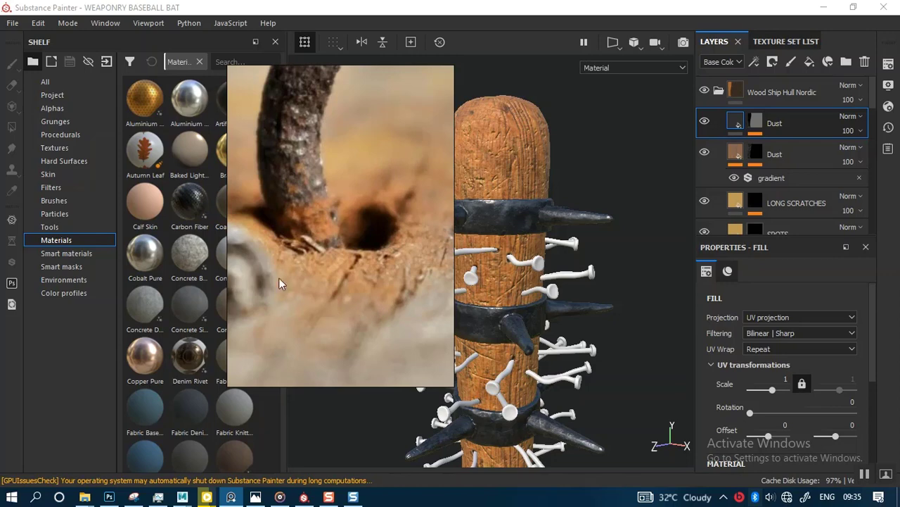
pyautogui.scroll(-5, 328, 242)
# Step: Examine the rust staining in the wood around the base of the round-headed nail in the reference photo
pyautogui.scroll(5, 335, 232)
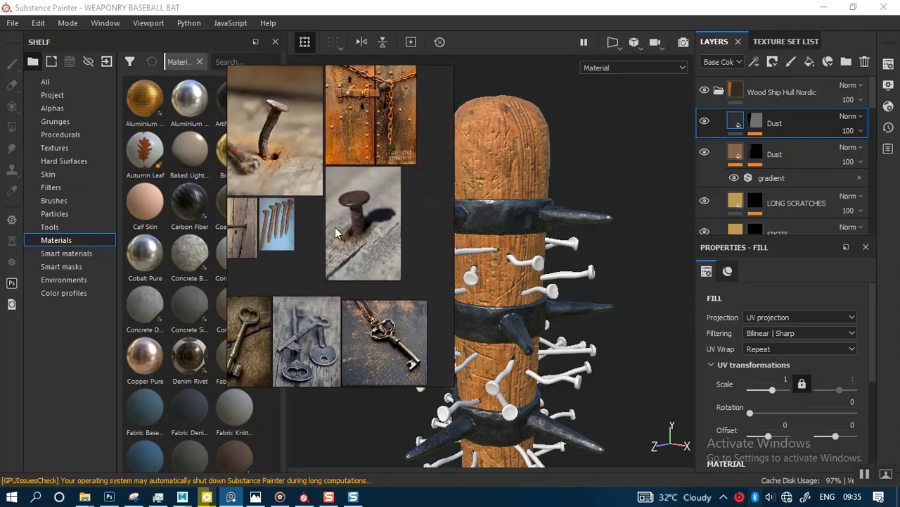
pyautogui.scroll(3, 369, 255)
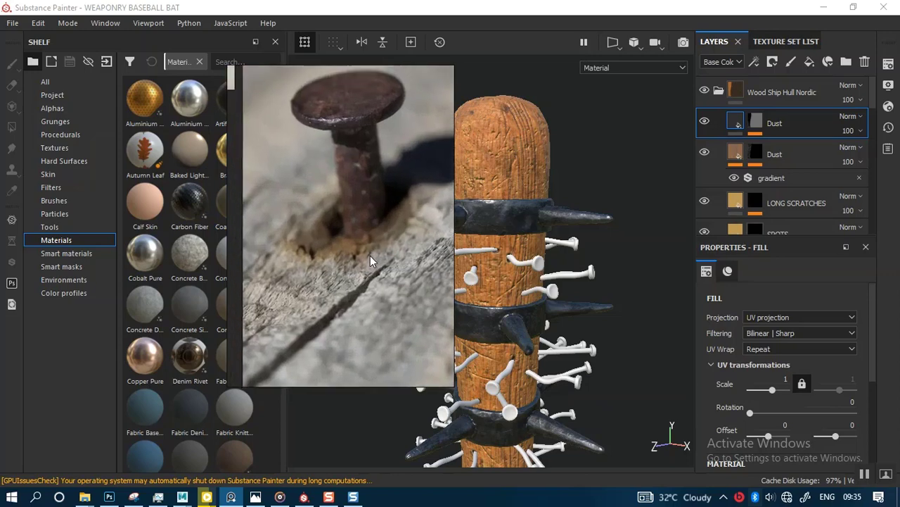
pyautogui.scroll(-3, 370, 243)
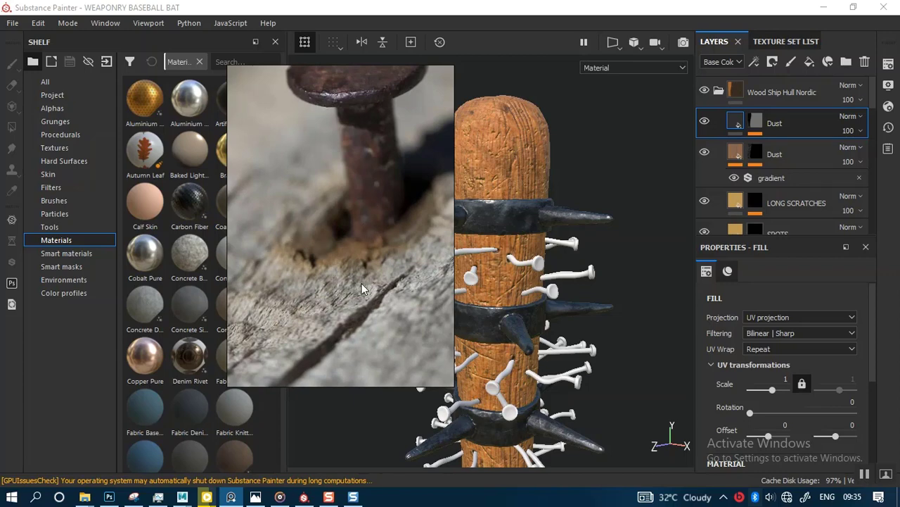
pyautogui.scroll(-6, 341, 281)
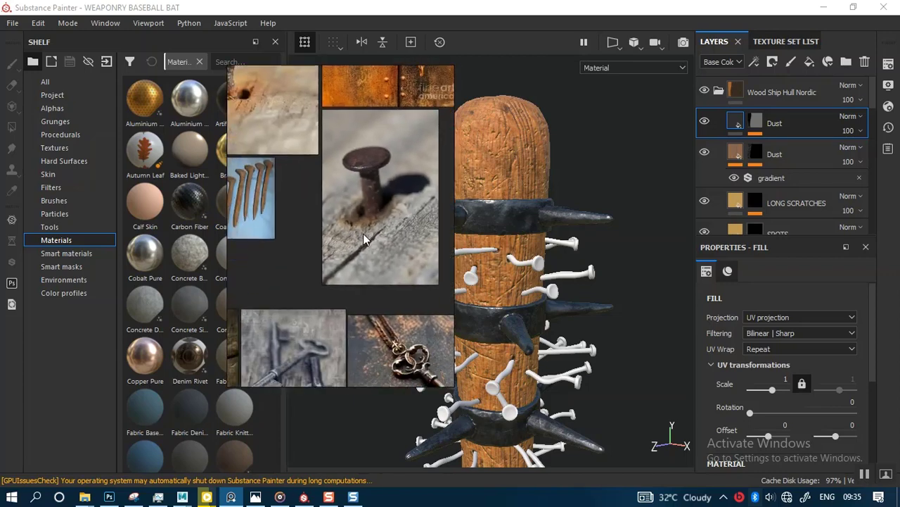
pyautogui.scroll(-4, 367, 239)
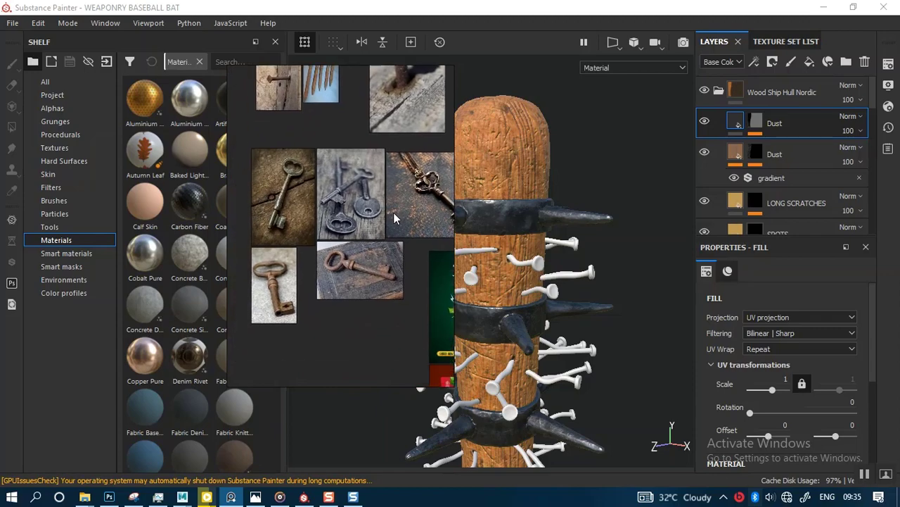
# Step: Examine the rusted key lying on the old book in the reference board for its rust colour and surface texture
pyautogui.scroll(4, 341, 249)
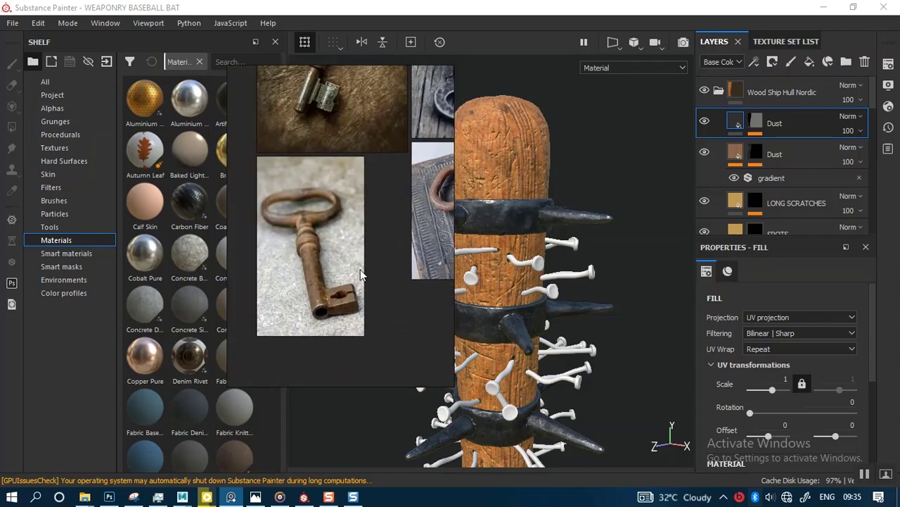
pyautogui.scroll(5, 336, 279)
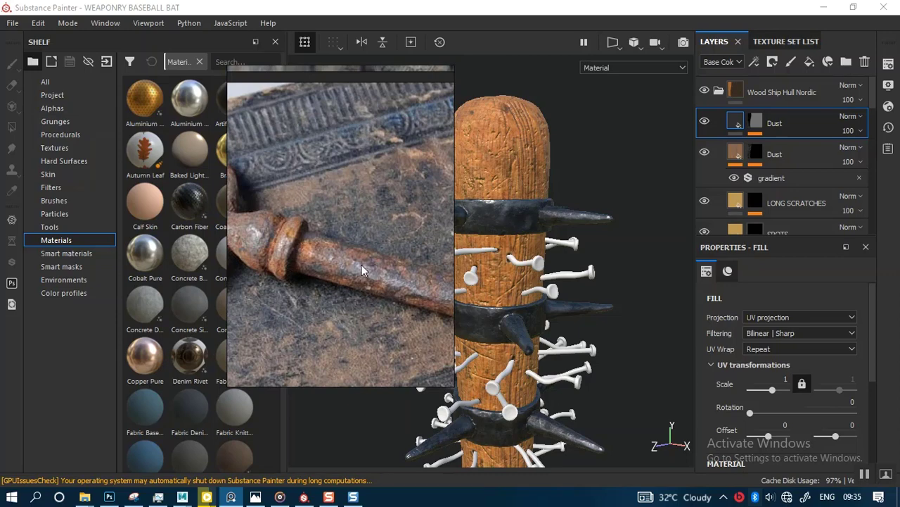
pyautogui.scroll(-5, 347, 285)
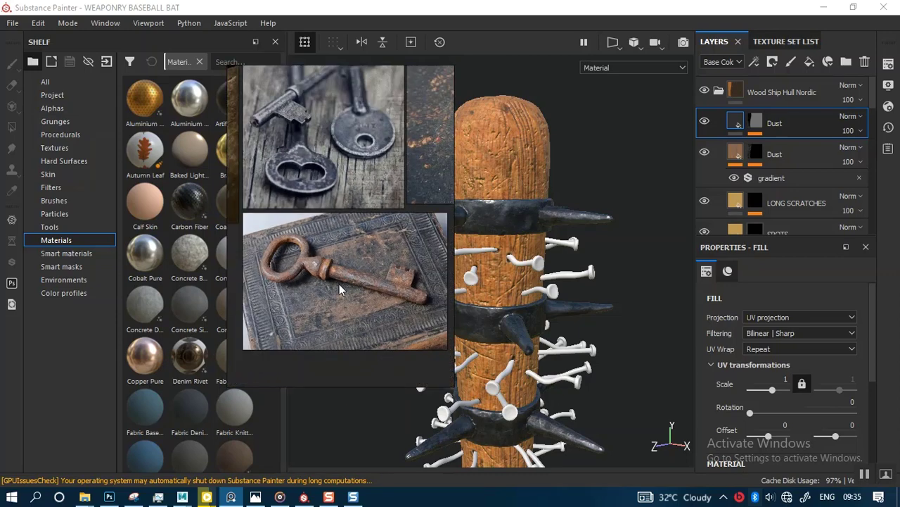
pyautogui.moveTo(339, 284)
pyautogui.mouseDown(button='middle')
pyautogui.moveTo(366, 287)
pyautogui.moveTo(316, 307)
pyautogui.moveTo(344, 291)
pyautogui.mouseUp(button='middle')
pyautogui.moveTo(252, 315)
pyautogui.mouseDown(button='middle')
pyautogui.moveTo(374, 277)
pyautogui.moveTo(262, 304)
pyautogui.mouseUp(button='middle')
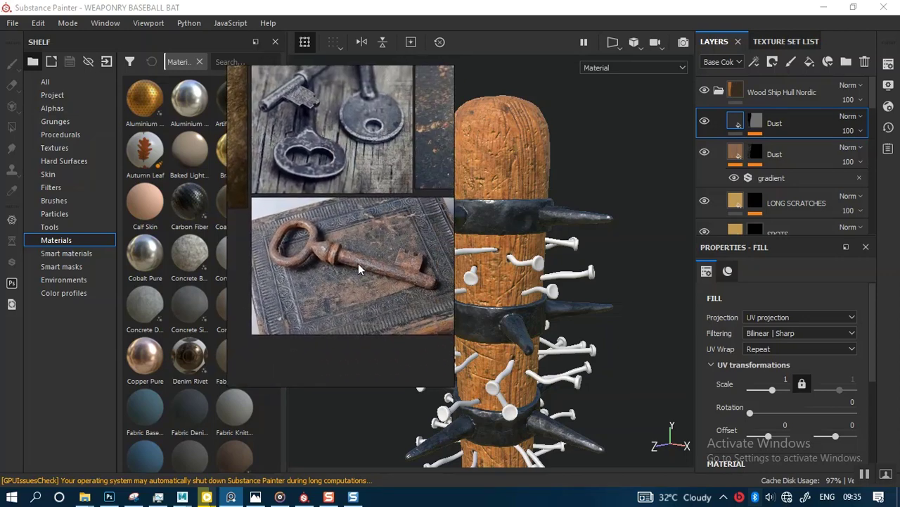
pyautogui.moveTo(358, 263); pyautogui.dragTo(332, 298, button='middle')
# Step: Move the reference board aside so that the spiked bat model is clear of it
pyautogui.click(654, 252)
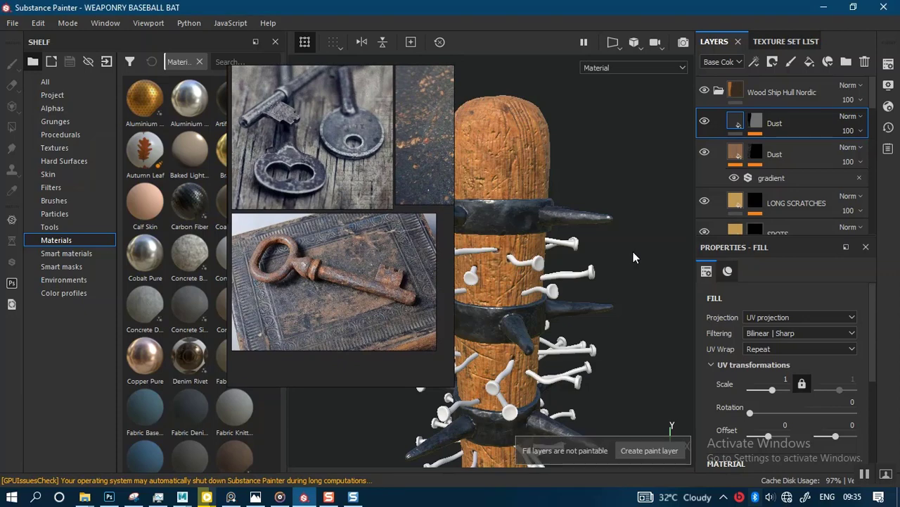
pyautogui.moveTo(633, 252)
pyautogui.keyDown('alt'); pyautogui.mouseDown()
pyautogui.moveTo(618, 231)
pyautogui.moveTo(595, 244)
pyautogui.mouseUp(); pyautogui.keyUp('alt')
pyautogui.moveTo(360, 226)
pyautogui.mouseDown(button='right')
pyautogui.moveTo(309, 235)
pyautogui.moveTo(223, 228)
pyautogui.mouseUp(button='right')
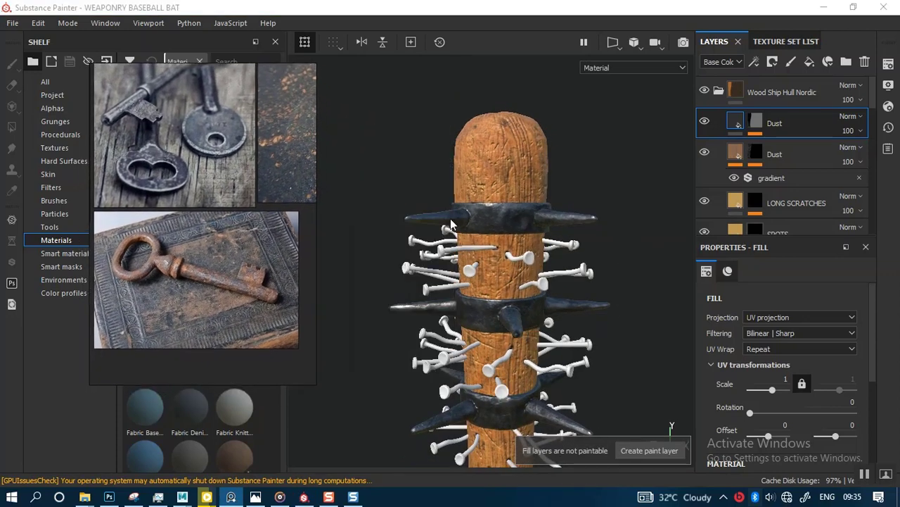
# Step: Isolate the ZNAILS texture set in the viewport and delete its default Layer 1
pyautogui.click(784, 42)
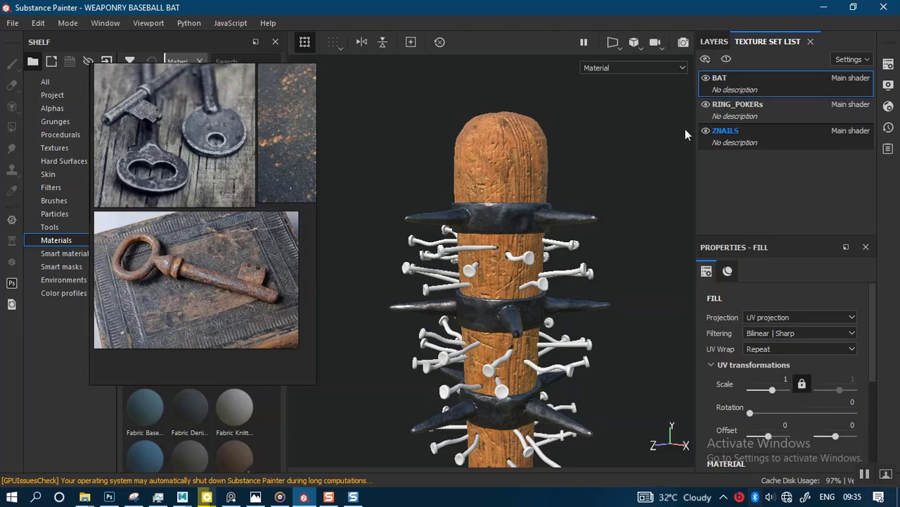
pyautogui.click(727, 60)
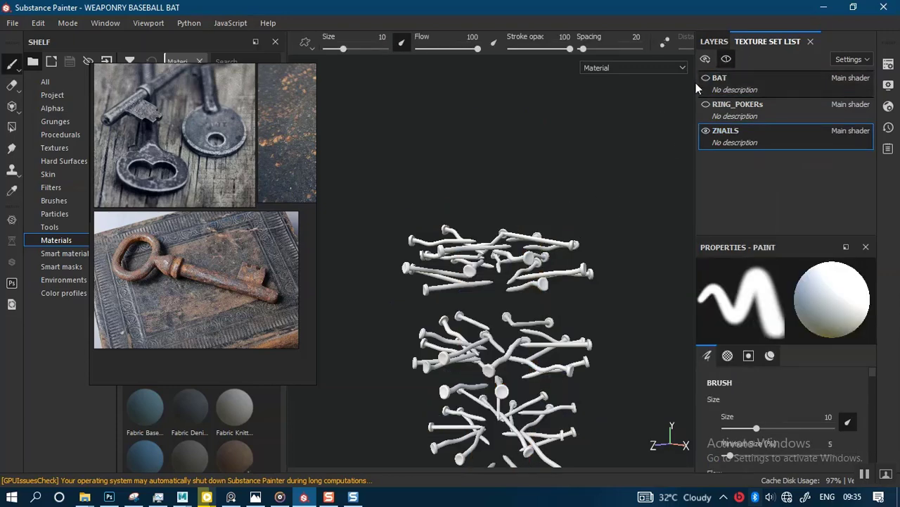
pyautogui.click(712, 41)
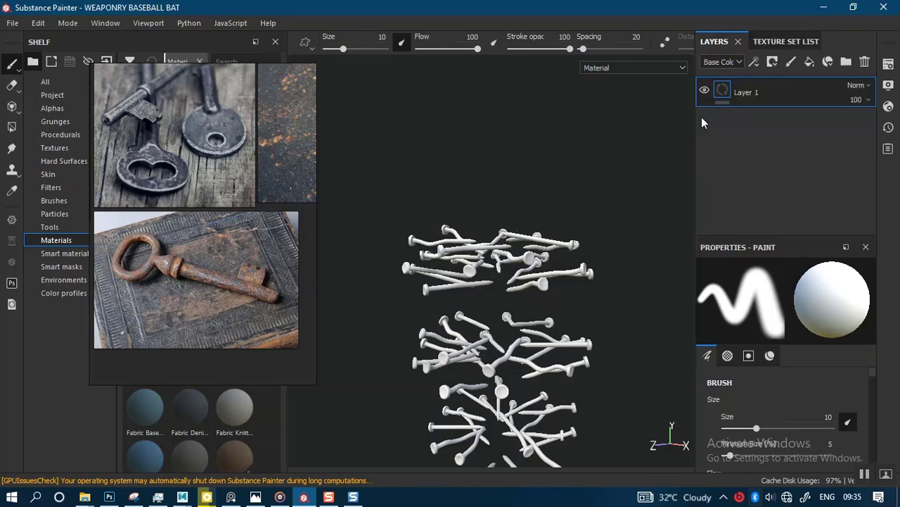
pyautogui.press('Delete')
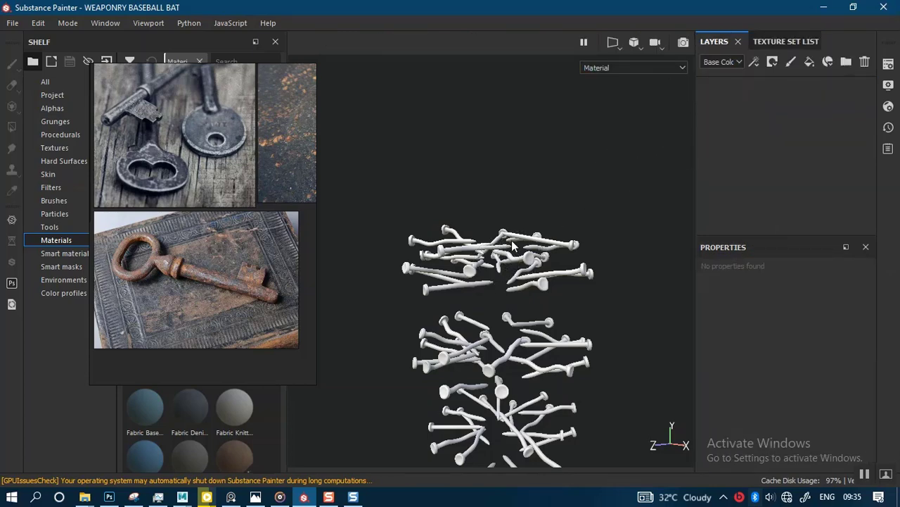
# Step: Add a fill layer to the nails' empty layer stack and name it SURFACE DENTS
pyautogui.scroll(5, 496, 285)
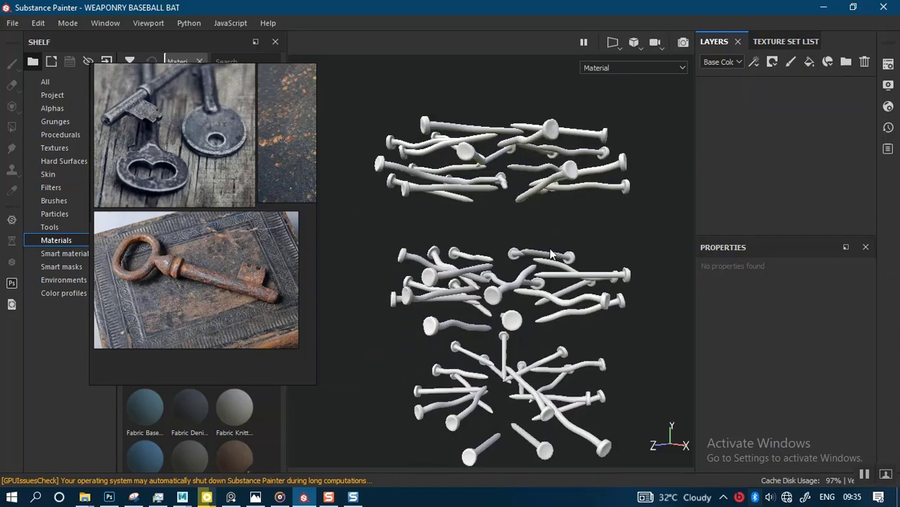
pyautogui.keyDown('alt'); pyautogui.moveTo(560, 406); pyautogui.dragTo(562, 276); pyautogui.keyUp('alt')
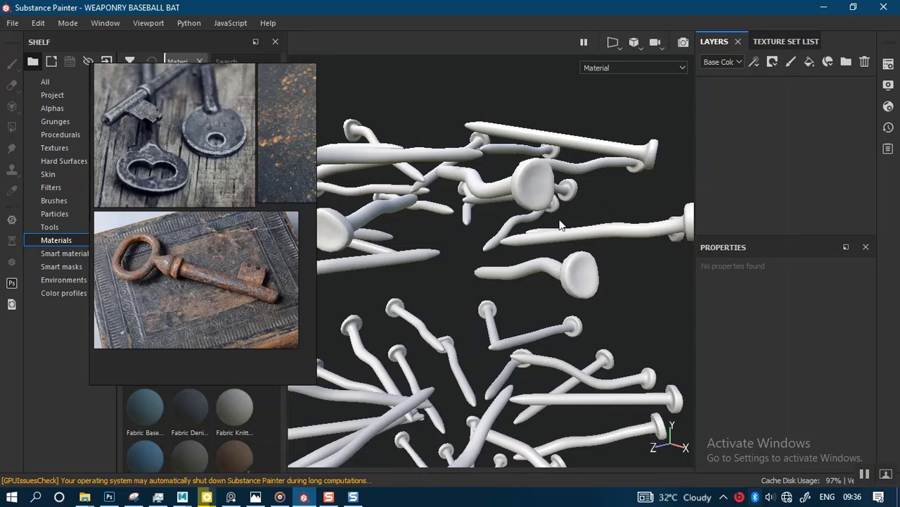
pyautogui.scroll(3, 566, 228)
pyautogui.keyDown('alt'); pyautogui.moveTo(572, 231); pyautogui.dragTo(555, 189); pyautogui.keyUp('alt')
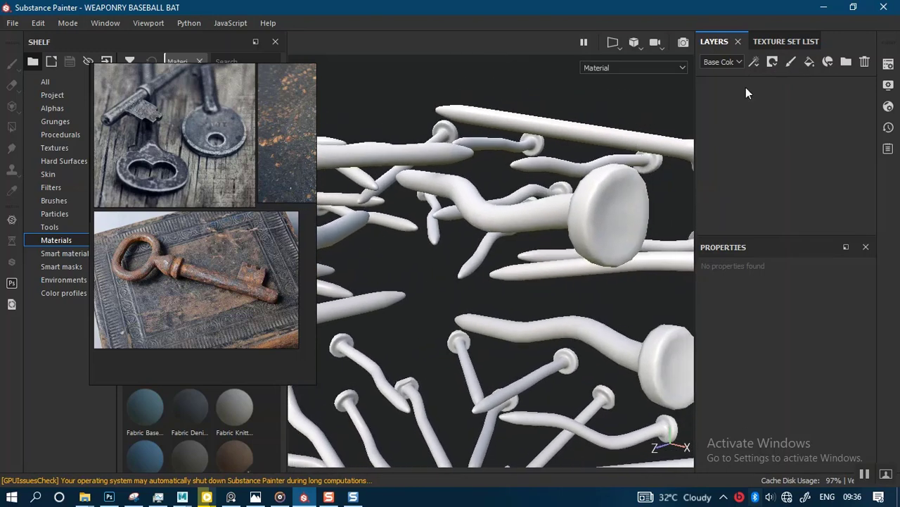
pyautogui.click(809, 63)
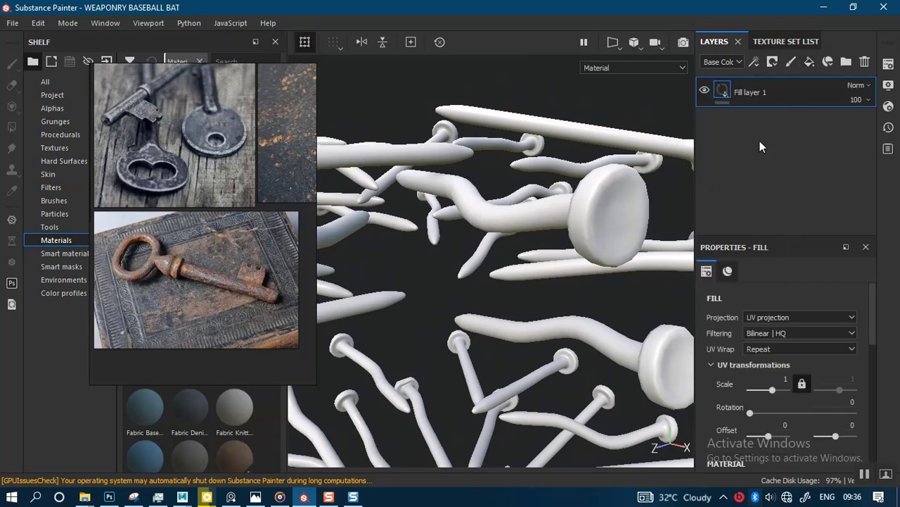
pyautogui.click(748, 98)
pyautogui.write('SURFACE DENTS')
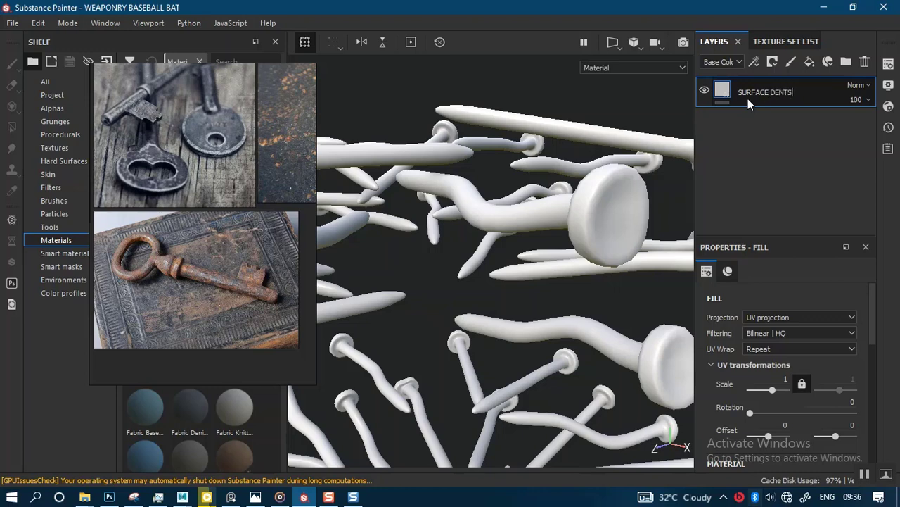
pyautogui.press('Return')
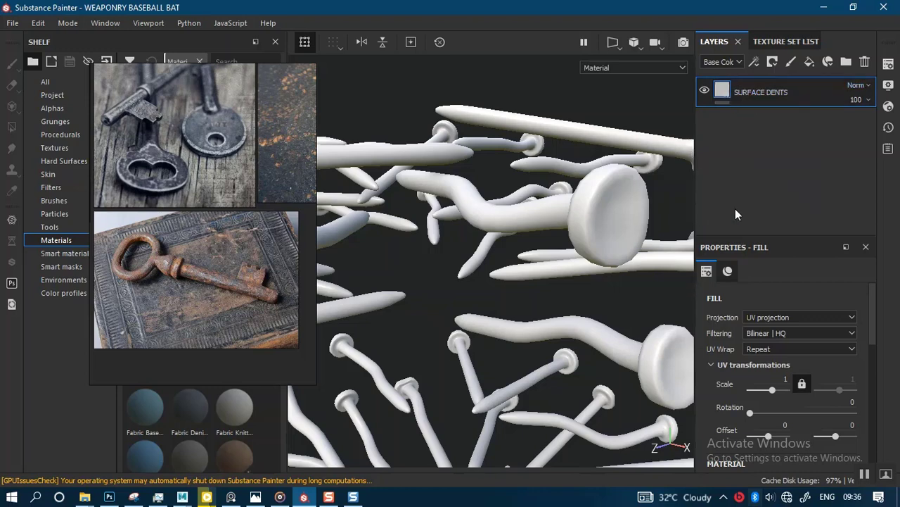
# Step: Limit the SURFACE DENTS fill layer to the height channel by disabling its color, metal, rough and nrm channels
pyautogui.moveTo(456, 236); pyautogui.dragTo(482, 249, button='middle')
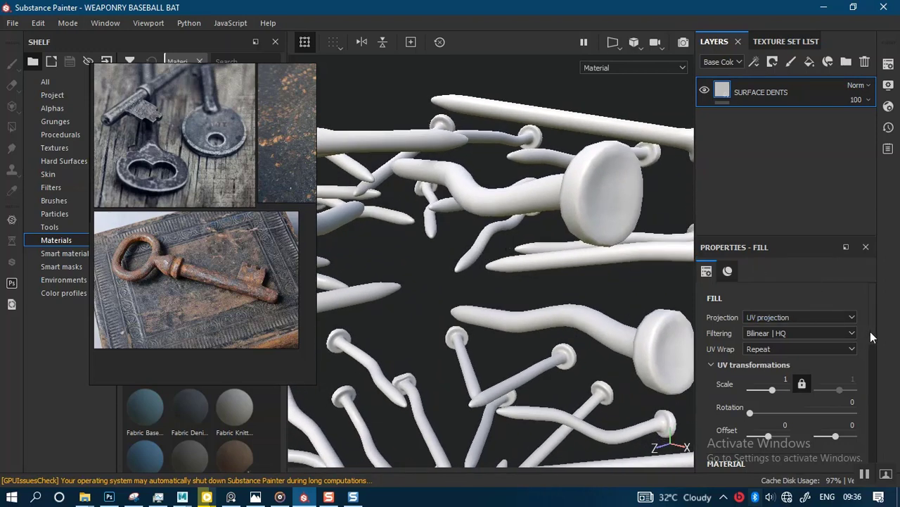
pyautogui.moveTo(870, 331); pyautogui.dragTo(872, 420)
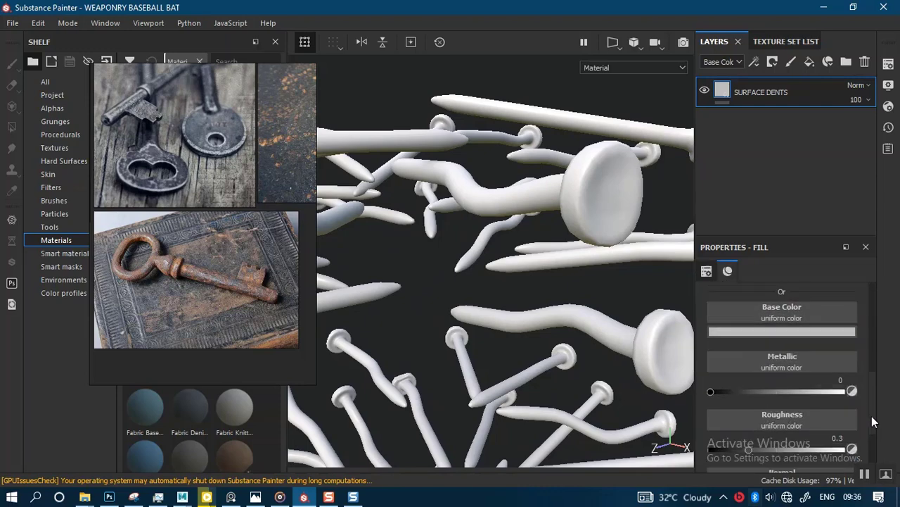
pyautogui.scroll(3, 872, 421)
pyautogui.click(719, 326)
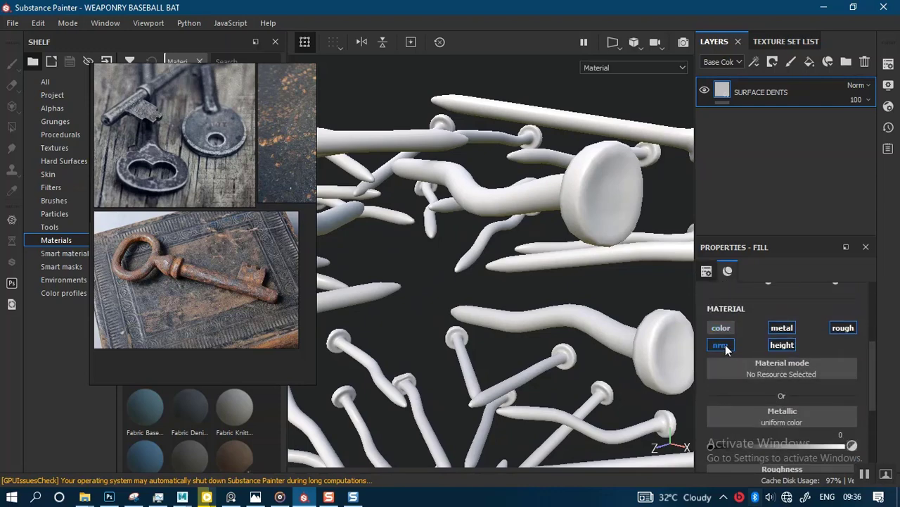
pyautogui.click(724, 344)
pyautogui.click(779, 330)
pyautogui.click(848, 331)
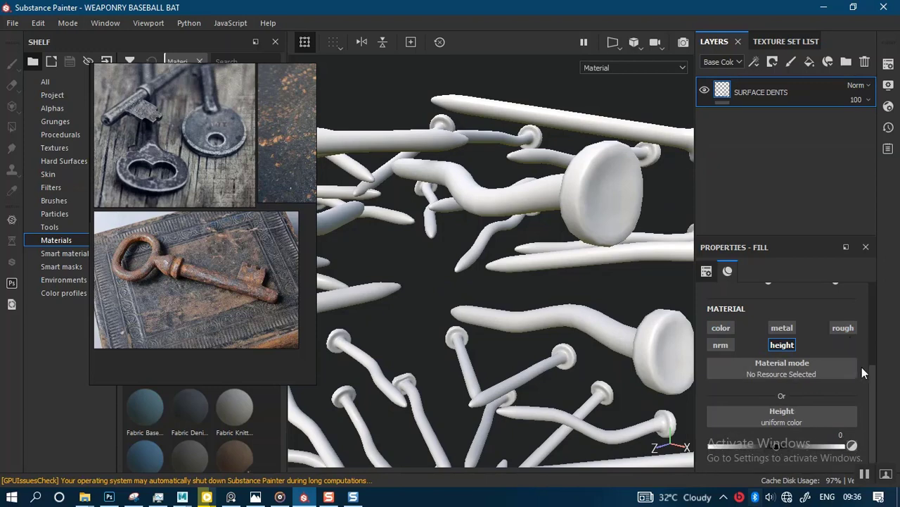
pyautogui.scroll(-1, 862, 367)
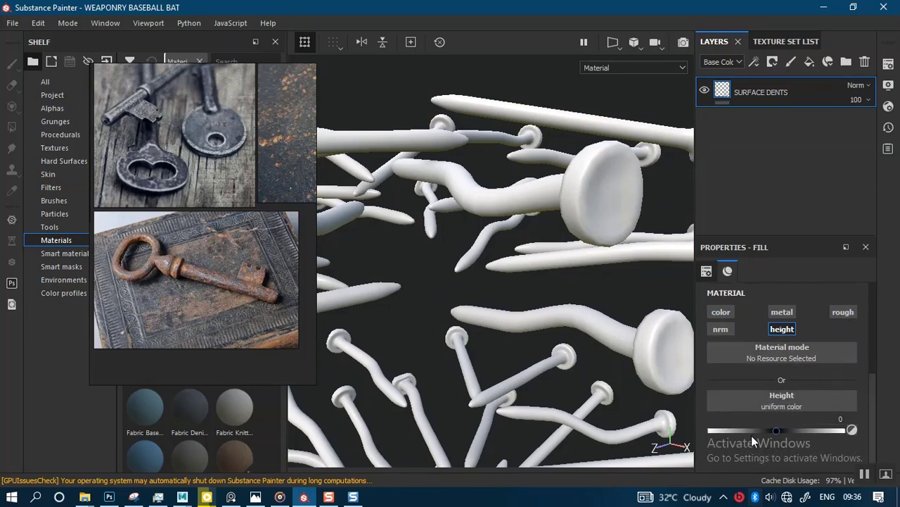
# Step: Move the reference board clear of the shelf and show the procedural textures
pyautogui.moveTo(203, 257); pyautogui.dragTo(439, 212, button='right')
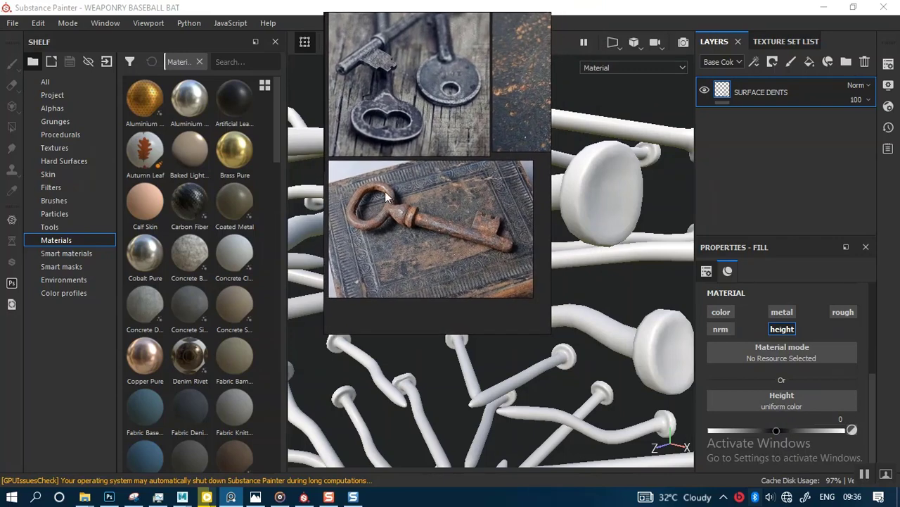
pyautogui.click(60, 158)
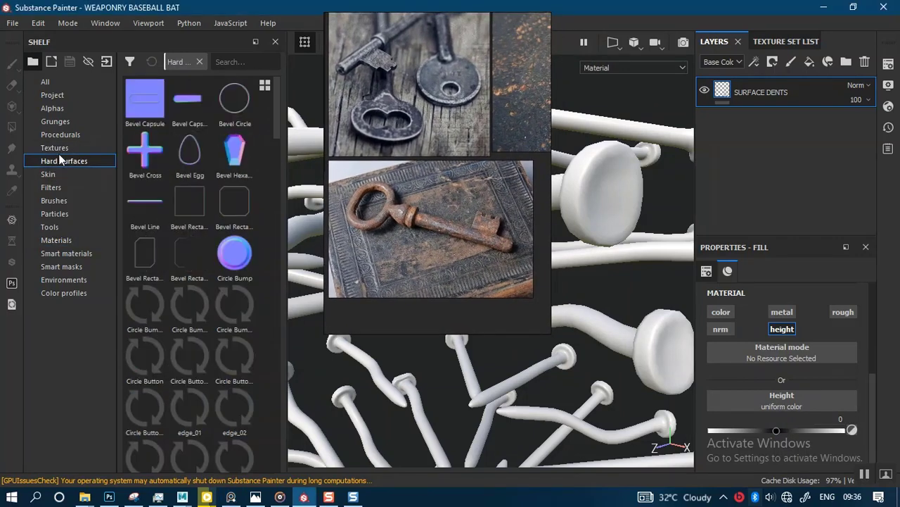
pyautogui.click(56, 135)
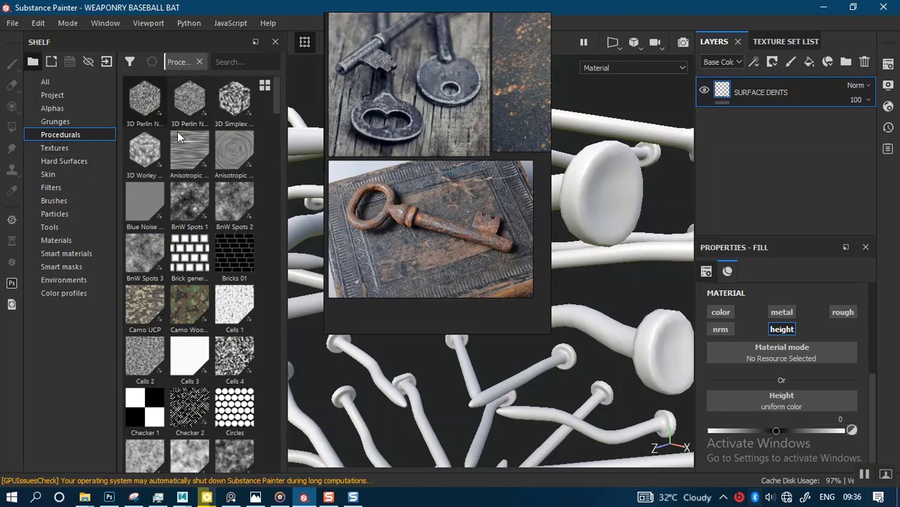
# Step: Add a black mask to the SURFACE DENTS layer and give the mask a fill effect
pyautogui.rightClick(719, 96)
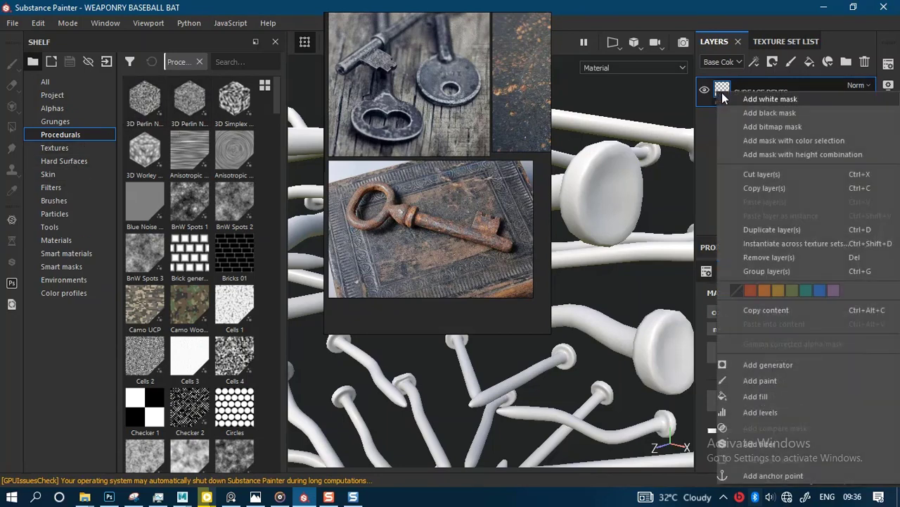
pyautogui.click(760, 112)
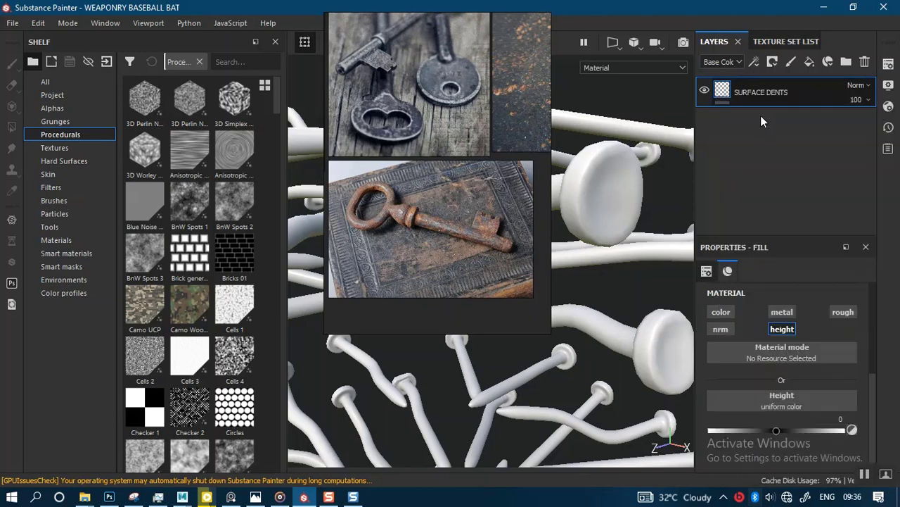
pyautogui.rightClick(745, 90)
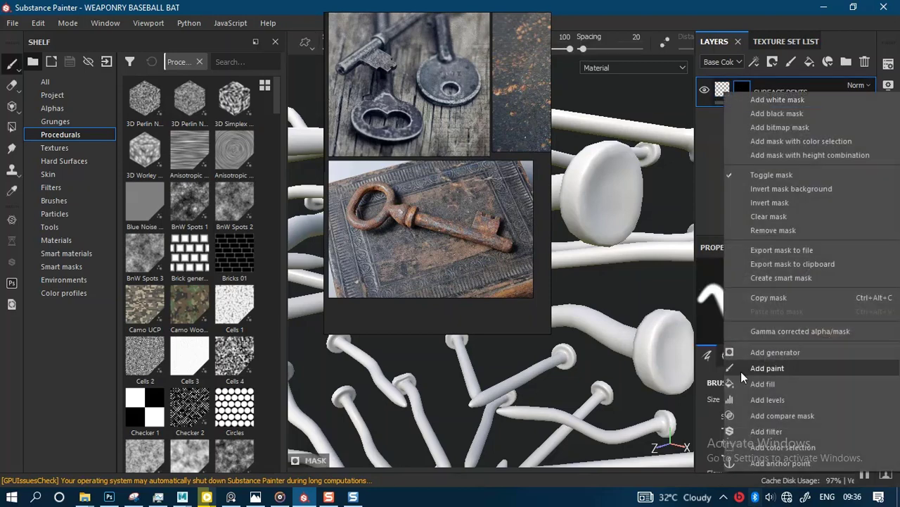
pyautogui.click(756, 383)
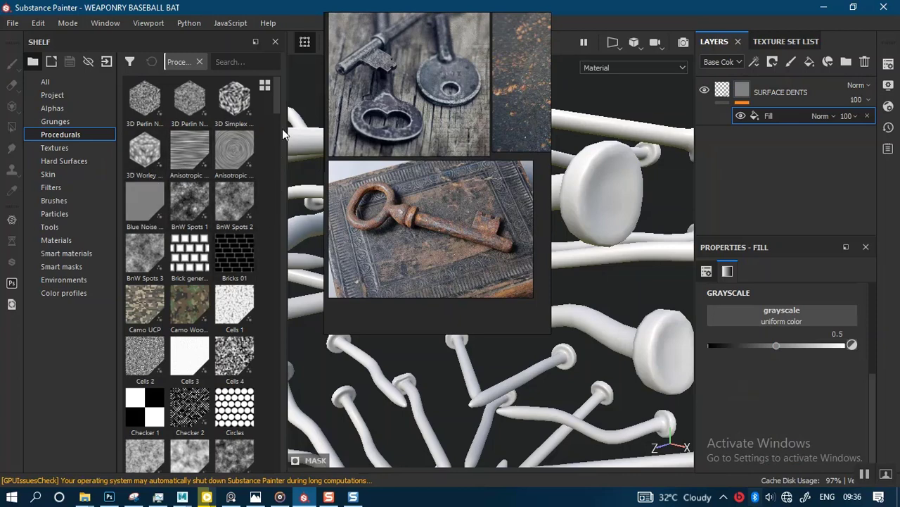
# Step: Assign the Dirt 4 procedural to the grayscale of the mask's fill effect
pyautogui.moveTo(278, 100); pyautogui.dragTo(261, 140)
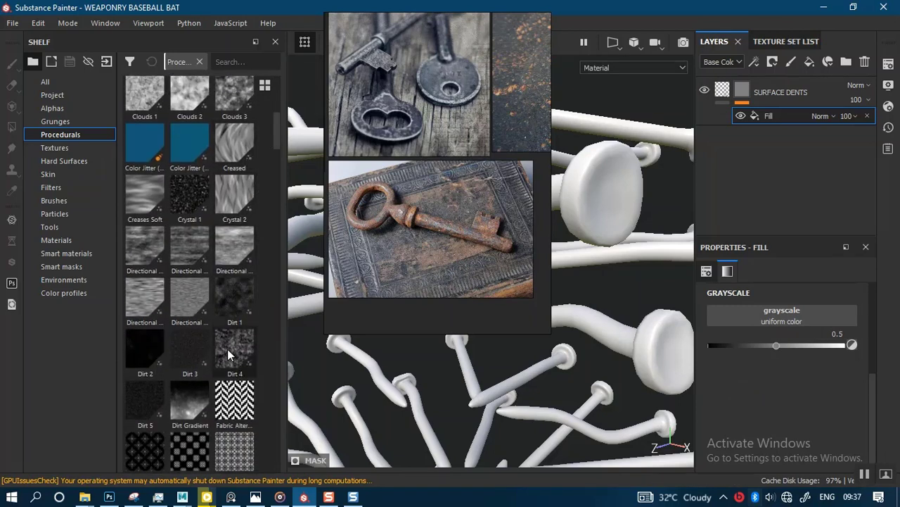
pyautogui.moveTo(230, 350)
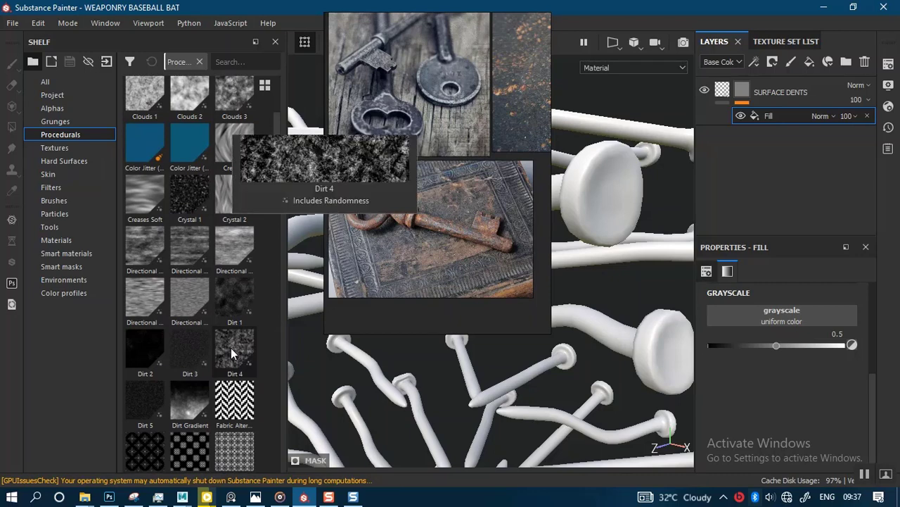
pyautogui.moveTo(231, 349); pyautogui.dragTo(745, 306)
pyautogui.click(745, 309)
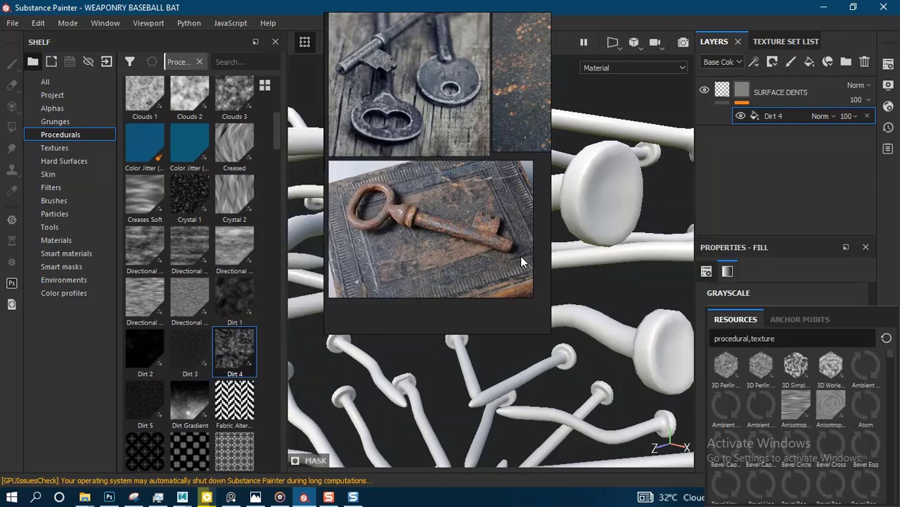
# Step: Raise the SURFACE DENTS layer's height to about 0.38 and move the reference board aside to uncover the nails
pyautogui.click(724, 92)
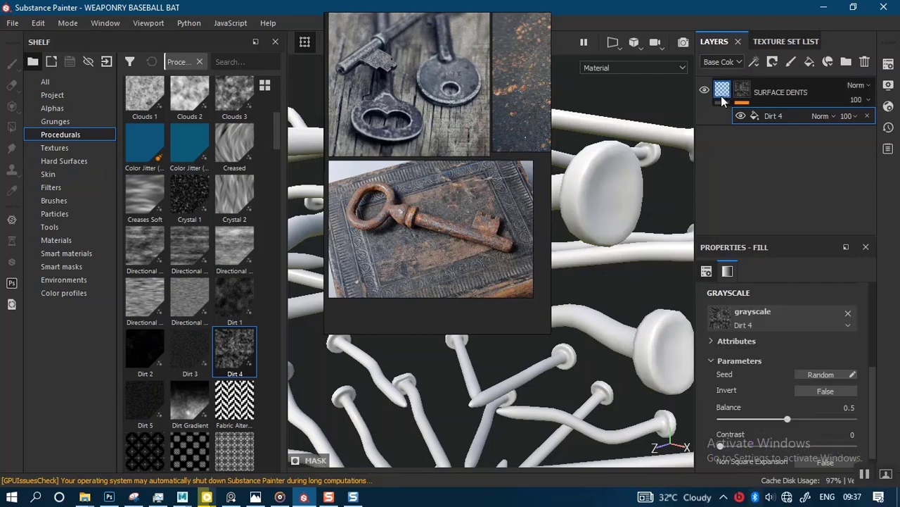
pyautogui.moveTo(777, 429); pyautogui.dragTo(806, 436)
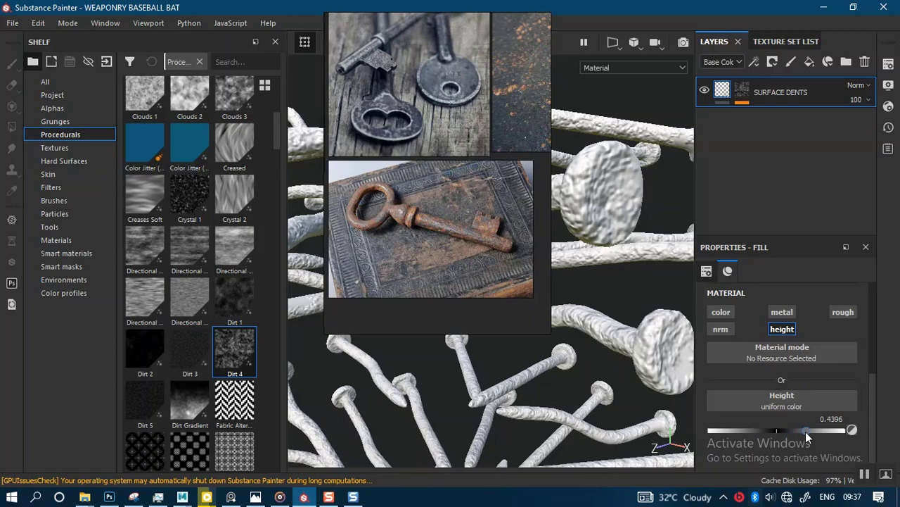
pyautogui.moveTo(431, 205); pyautogui.dragTo(140, 227)
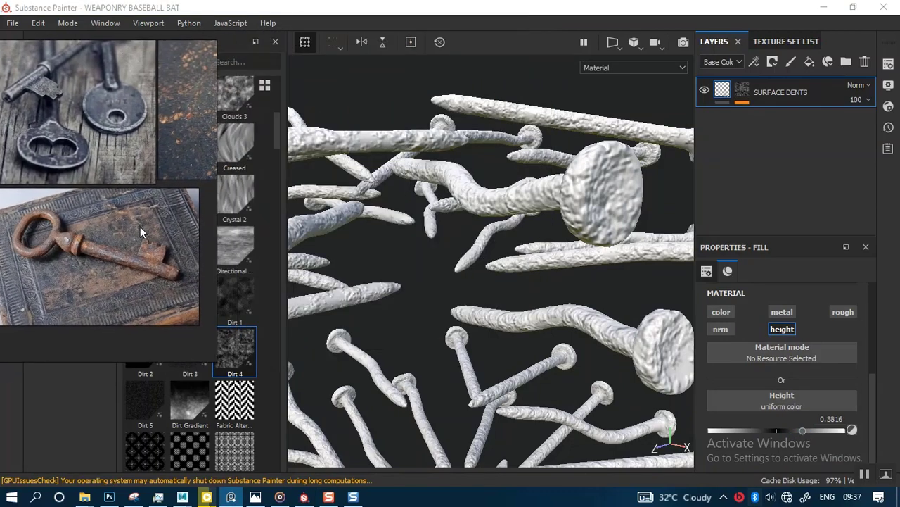
# Step: Check the dents on the nails from several angles and set the ZNAILS texture set size to 4096
pyautogui.keyDown('alt'); pyautogui.moveTo(522, 234); pyautogui.dragTo(542, 316, button='right'); pyautogui.keyUp('alt')
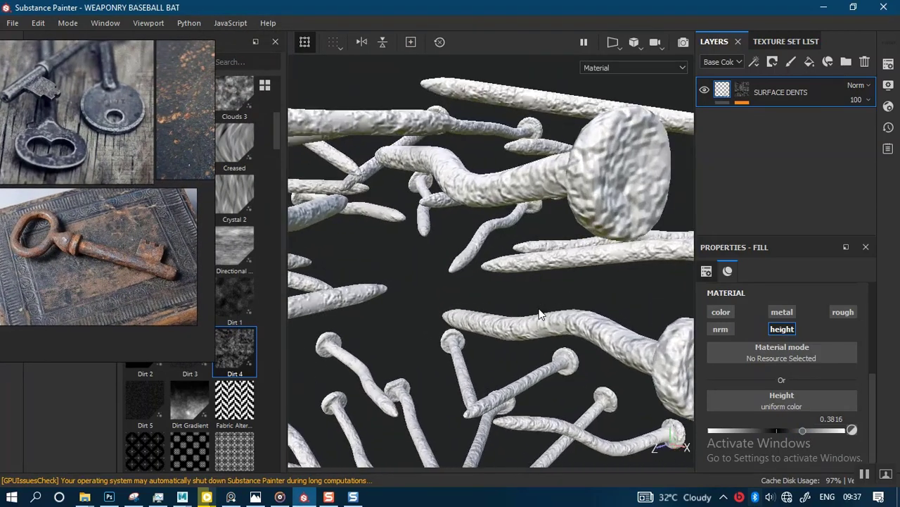
pyautogui.keyDown('alt'); pyautogui.moveTo(557, 266); pyautogui.dragTo(590, 271); pyautogui.keyUp('alt')
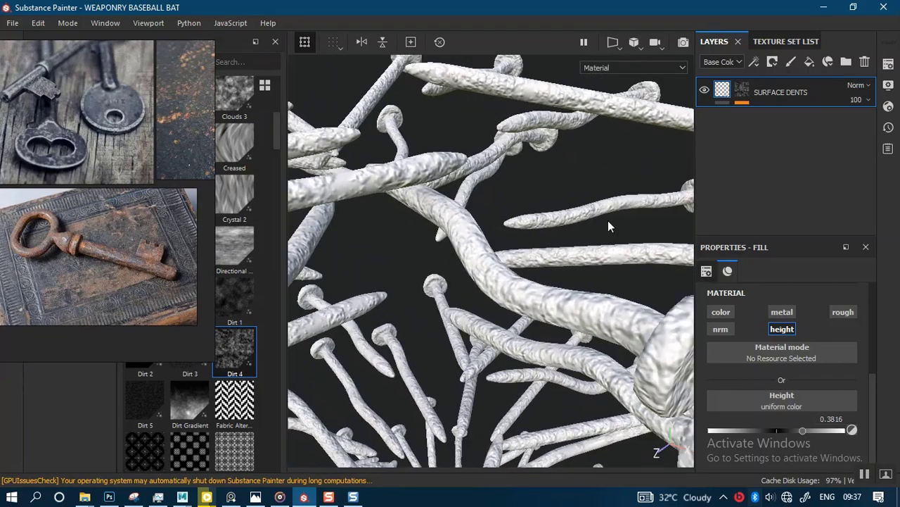
pyautogui.keyDown('alt'); pyautogui.moveTo(547, 258); pyautogui.dragTo(498, 141, button='right'); pyautogui.keyUp('alt')
pyautogui.keyDown('alt'); pyautogui.moveTo(490, 270); pyautogui.dragTo(505, 195); pyautogui.keyUp('alt')
pyautogui.keyDown('alt'); pyautogui.moveTo(504, 195); pyautogui.dragTo(516, 346, button='right'); pyautogui.keyUp('alt')
pyautogui.keyDown('alt'); pyautogui.moveTo(517, 346); pyautogui.dragTo(690, 137); pyautogui.keyUp('alt')
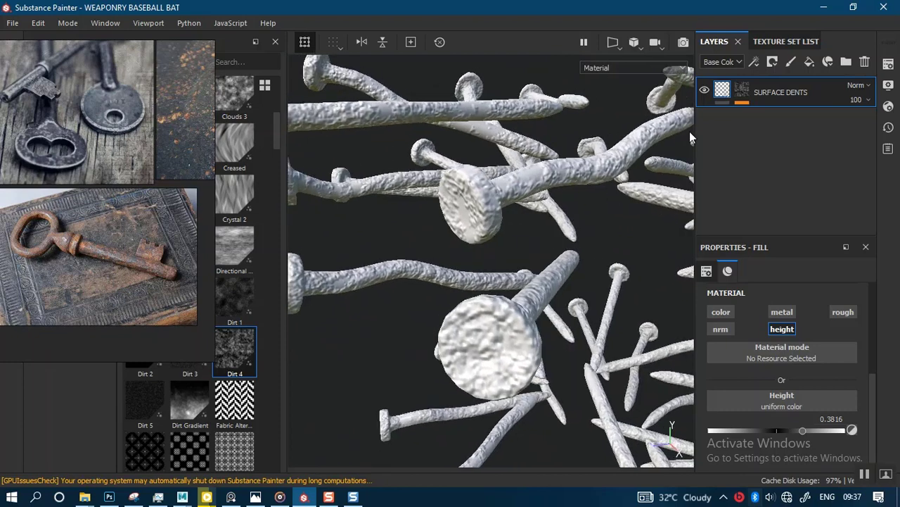
pyautogui.click(888, 65)
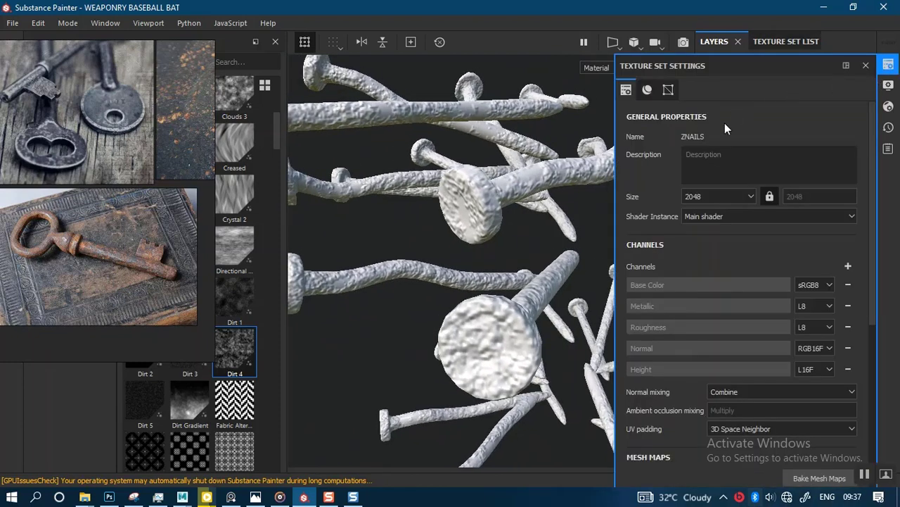
pyautogui.click(710, 200)
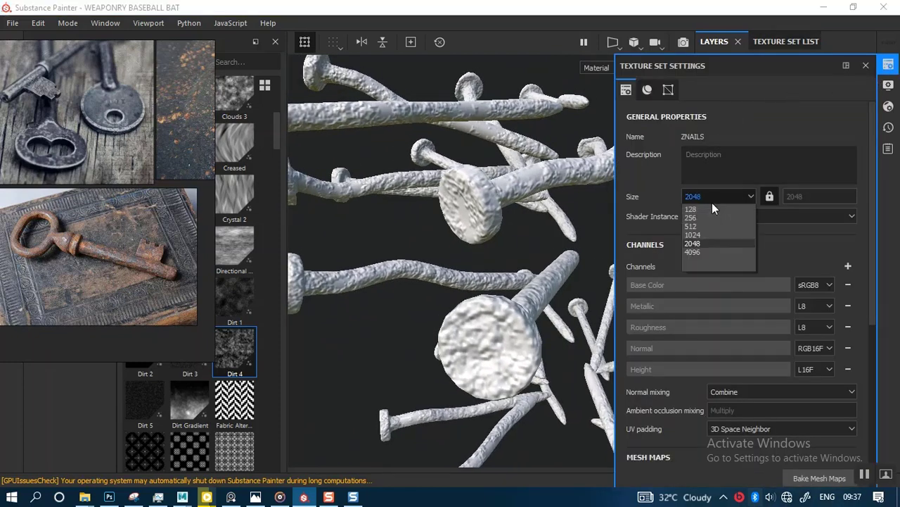
pyautogui.click(693, 252)
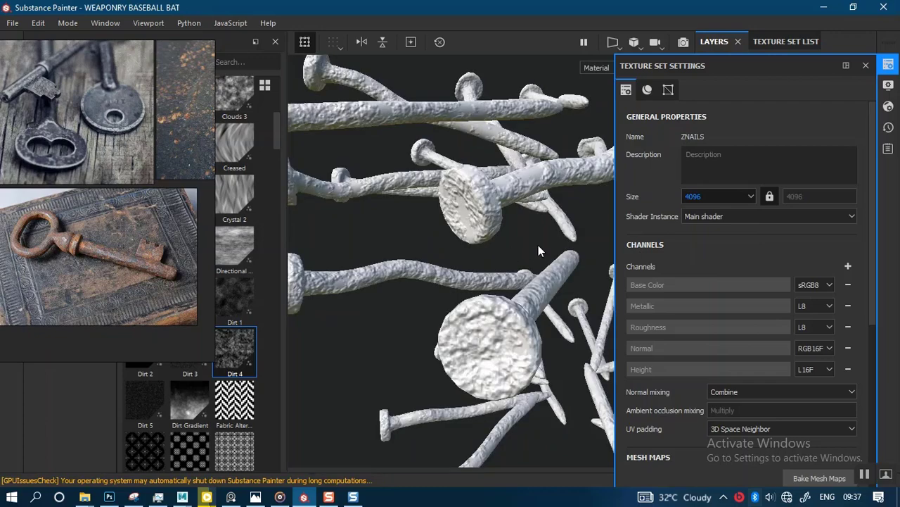
pyautogui.click(866, 66)
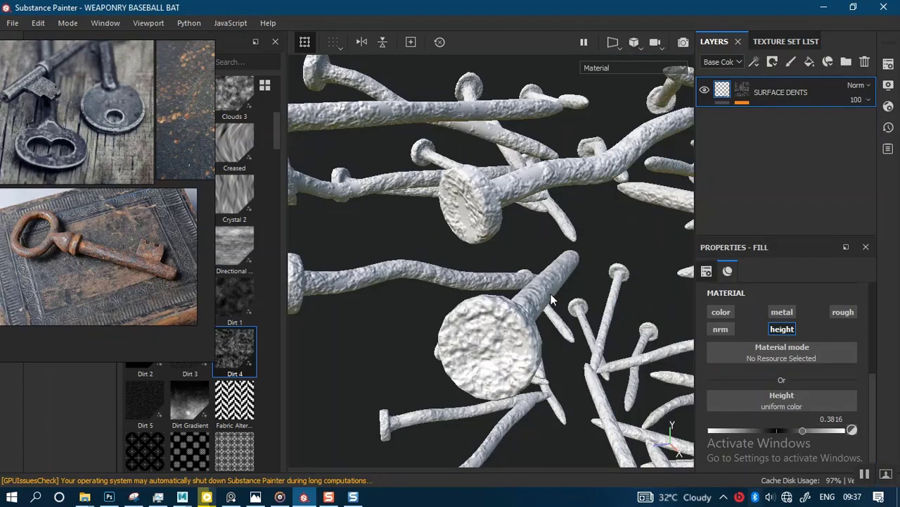
# Step: Select the Dirt 4 fill in the SURFACE DENTS mask to access its parameters
pyautogui.keyDown('alt'); pyautogui.moveTo(550, 299); pyautogui.dragTo(658, 188); pyautogui.keyUp('alt')
pyautogui.moveTo(741, 96); pyautogui.dragTo(741, 95)
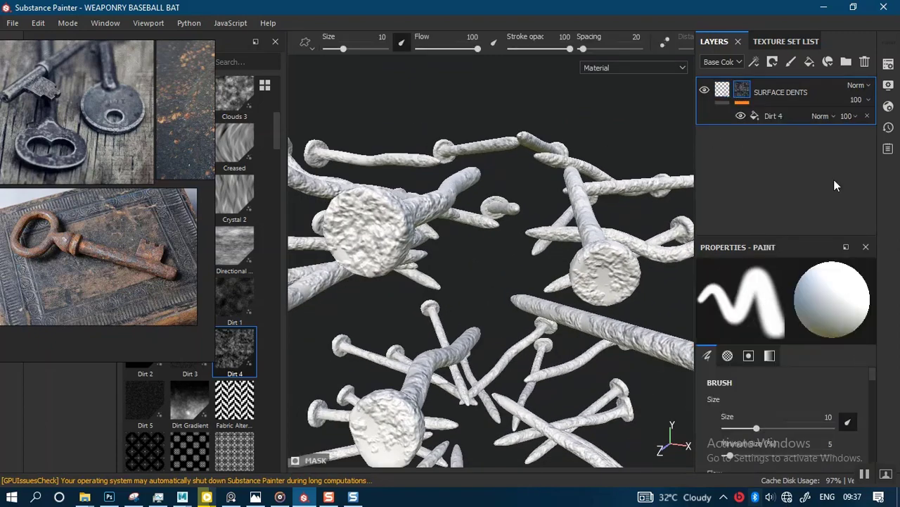
pyautogui.click(778, 116)
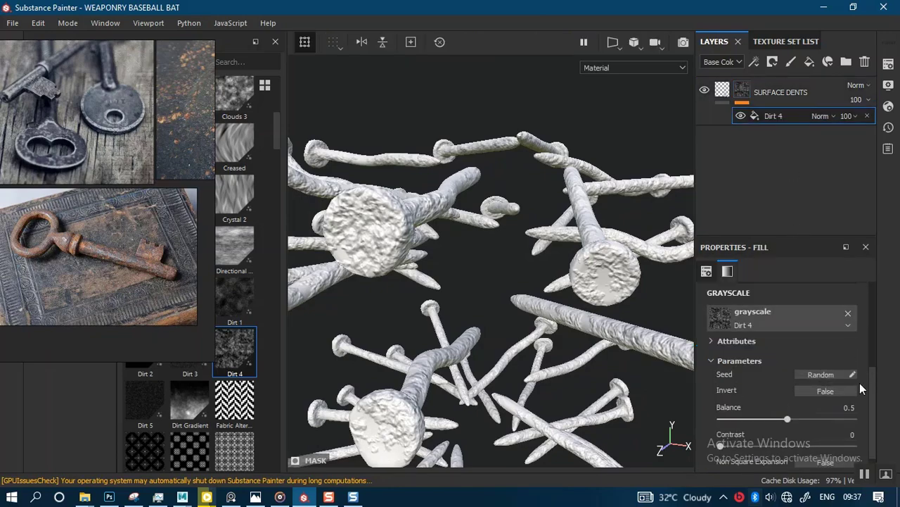
pyautogui.moveTo(874, 368); pyautogui.dragTo(874, 346)
# Step: Examine the nail shafts up close for visible seams and stretching in the Dirt 4 dent pattern
pyautogui.moveTo(571, 252)
pyautogui.keyDown('alt'); pyautogui.mouseDown()
pyautogui.moveTo(514, 279)
pyautogui.moveTo(489, 263)
pyautogui.moveTo(536, 229)
pyautogui.moveTo(556, 247)
pyautogui.mouseUp(); pyautogui.keyUp('alt')
pyautogui.keyDown('alt'); pyautogui.moveTo(556, 247); pyautogui.dragTo(567, 299, button='middle'); pyautogui.keyUp('alt')
pyautogui.keyDown('alt'); pyautogui.moveTo(547, 206); pyautogui.dragTo(540, 185); pyautogui.keyUp('alt')
pyautogui.keyDown('alt'); pyautogui.moveTo(540, 189); pyautogui.dragTo(589, 353, button='right'); pyautogui.keyUp('alt')
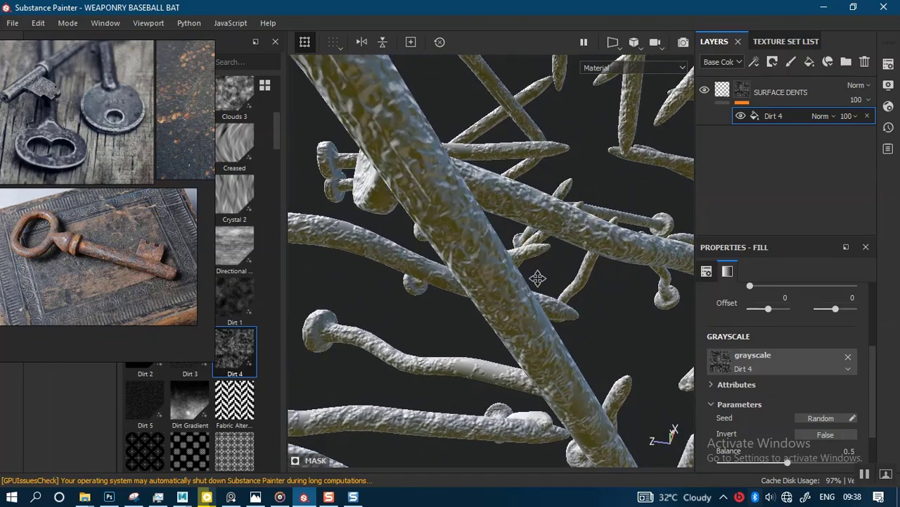
pyautogui.keyDown('alt'); pyautogui.moveTo(539, 279); pyautogui.dragTo(581, 277, button='middle'); pyautogui.keyUp('alt')
pyautogui.keyDown('shift'); pyautogui.moveTo(593, 254); pyautogui.dragTo(499, 268, button='right'); pyautogui.keyUp('shift')
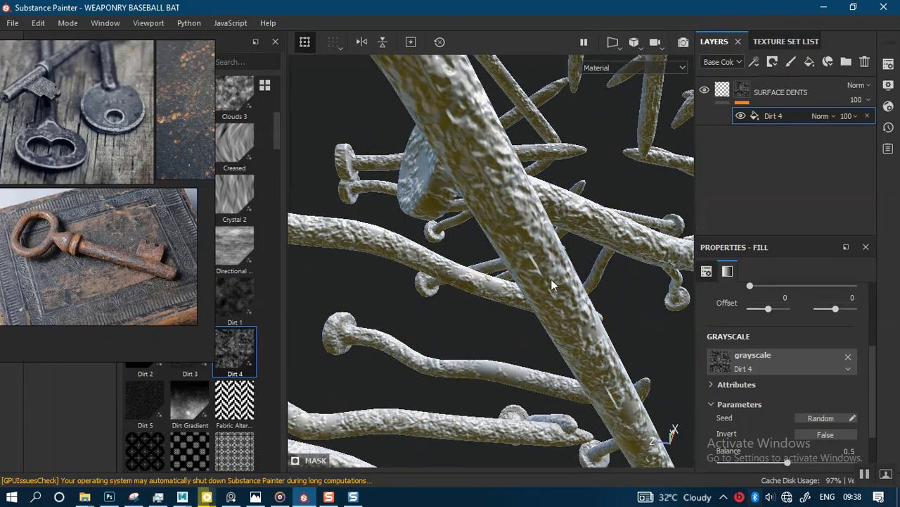
pyautogui.keyDown('alt'); pyautogui.moveTo(552, 285); pyautogui.dragTo(549, 264); pyautogui.keyUp('alt')
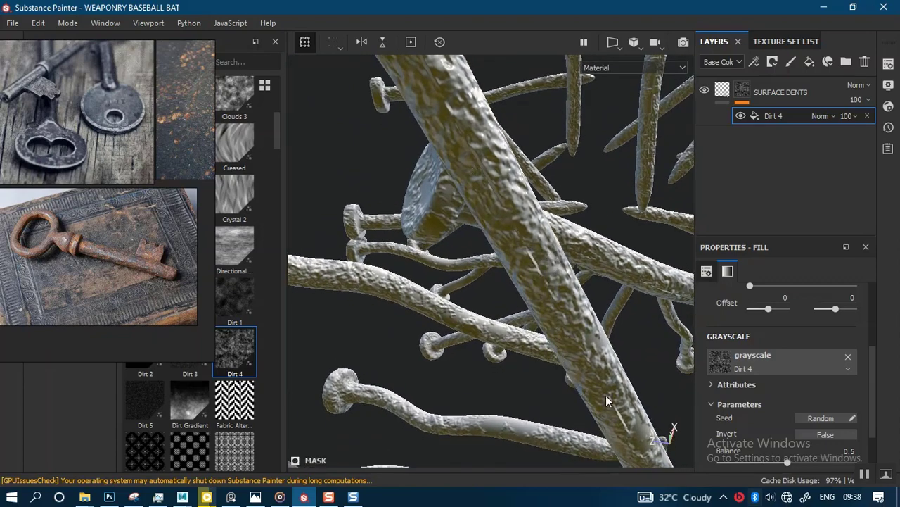
pyautogui.keyDown('alt'); pyautogui.moveTo(606, 395); pyautogui.dragTo(582, 312); pyautogui.keyUp('alt')
pyautogui.keyDown('shift'); pyautogui.moveTo(582, 312); pyautogui.dragTo(565, 287, button='right'); pyautogui.keyUp('shift')
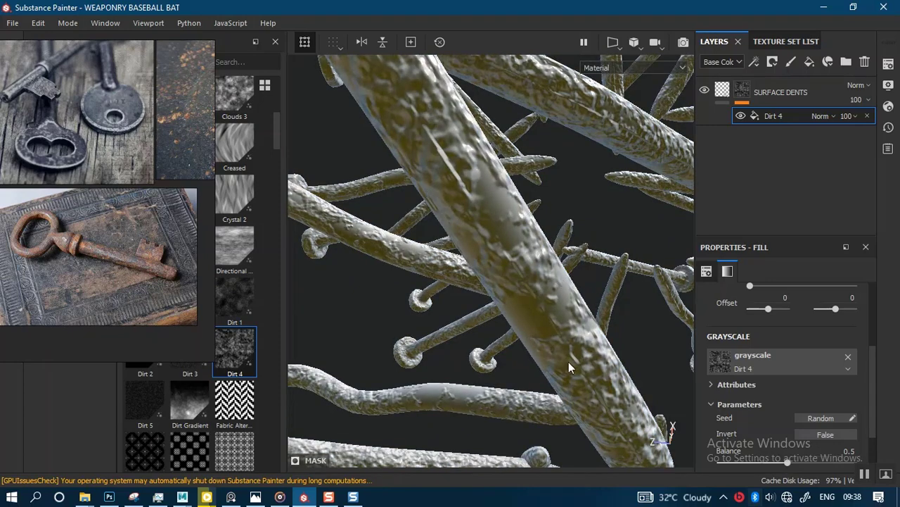
# Step: Switch the Dirt 4 fill's projection to Tri-planar projection and check the dents along the nail shafts and heads
pyautogui.scroll(5, 863, 398)
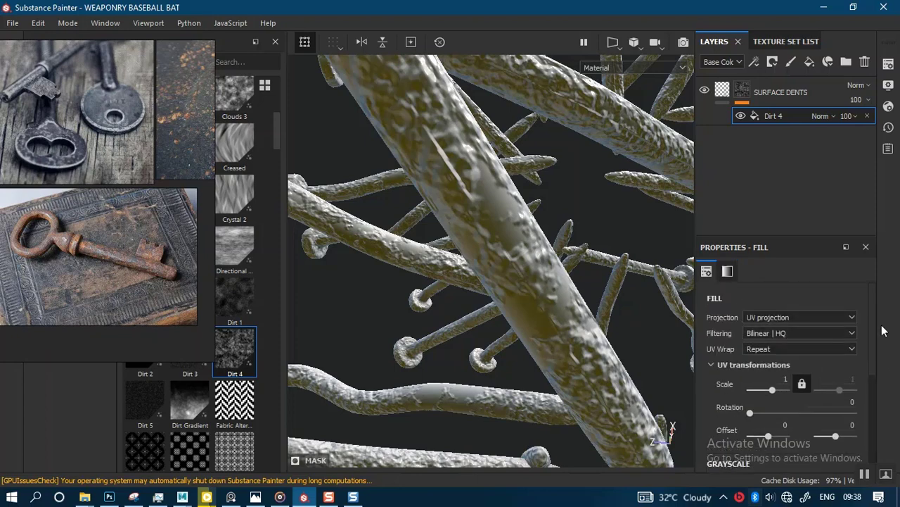
pyautogui.click(808, 317)
pyautogui.click(783, 346)
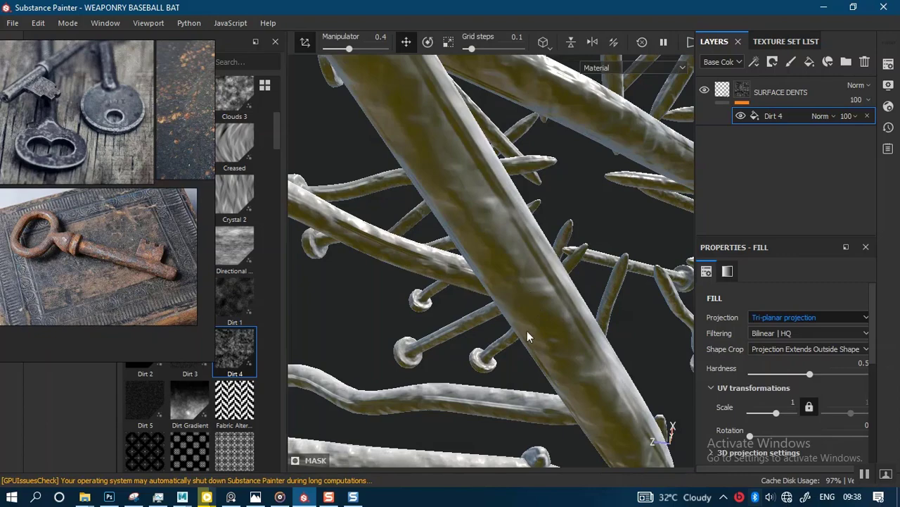
pyautogui.keyDown('alt'); pyautogui.moveTo(520, 347); pyautogui.dragTo(504, 197); pyautogui.keyUp('alt')
pyautogui.keyDown('alt'); pyautogui.moveTo(512, 268); pyautogui.dragTo(557, 291); pyautogui.keyUp('alt')
pyautogui.keyDown('alt'); pyautogui.moveTo(556, 291); pyautogui.dragTo(637, 366, button='right'); pyautogui.keyUp('alt')
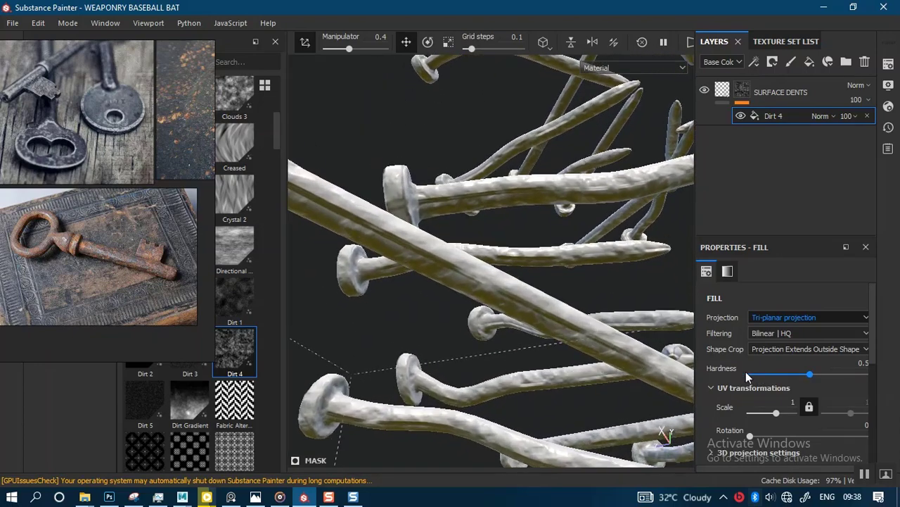
pyautogui.keyDown('alt'); pyautogui.moveTo(542, 340); pyautogui.dragTo(572, 326, button='middle'); pyautogui.keyUp('alt')
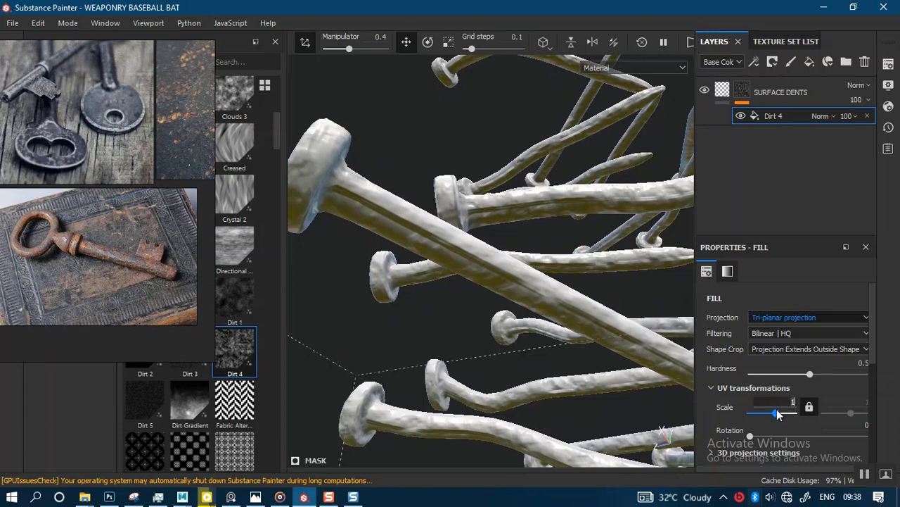
# Step: Try a UV scale of 10 on the Dirt 4 fill, check the dents on the nails, and reduce the scale to 5
pyautogui.write('0')
pyautogui.press('Return')
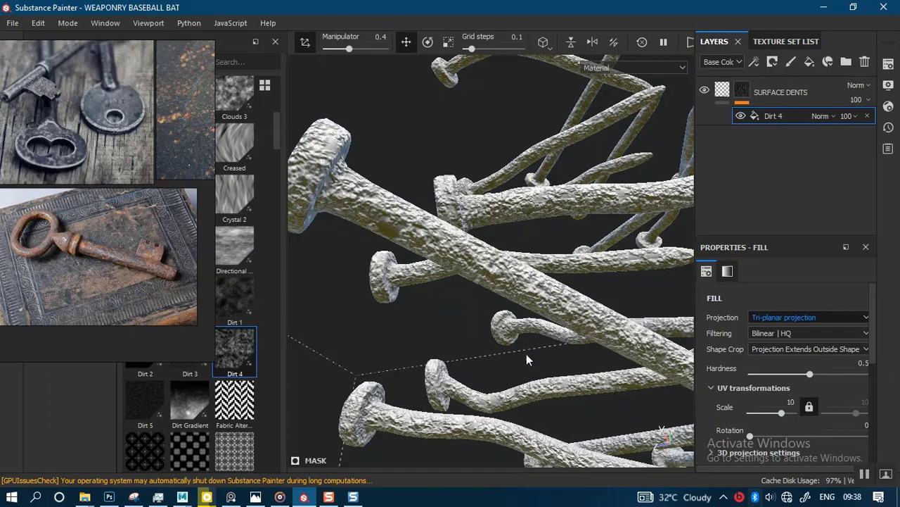
pyautogui.keyDown('alt'); pyautogui.moveTo(527, 356); pyautogui.dragTo(495, 307); pyautogui.keyUp('alt')
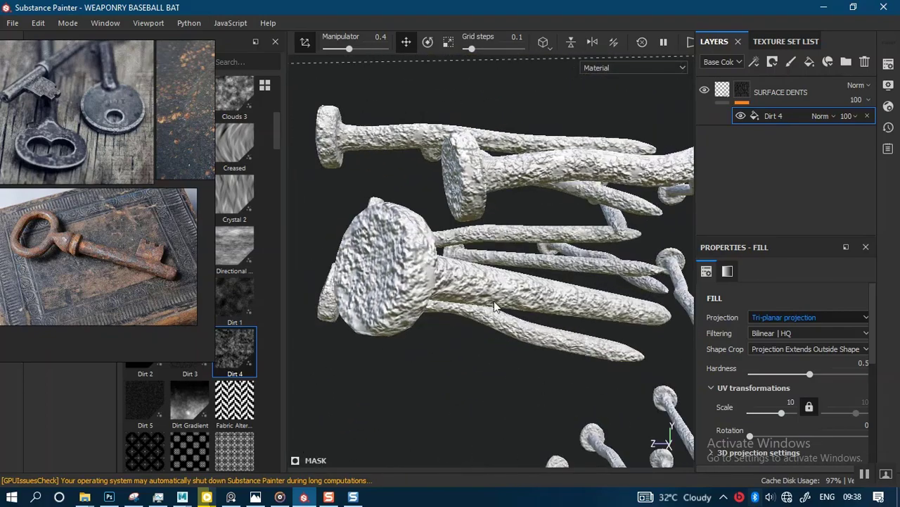
pyautogui.keyDown('alt'); pyautogui.moveTo(652, 281); pyautogui.dragTo(584, 282); pyautogui.keyUp('alt')
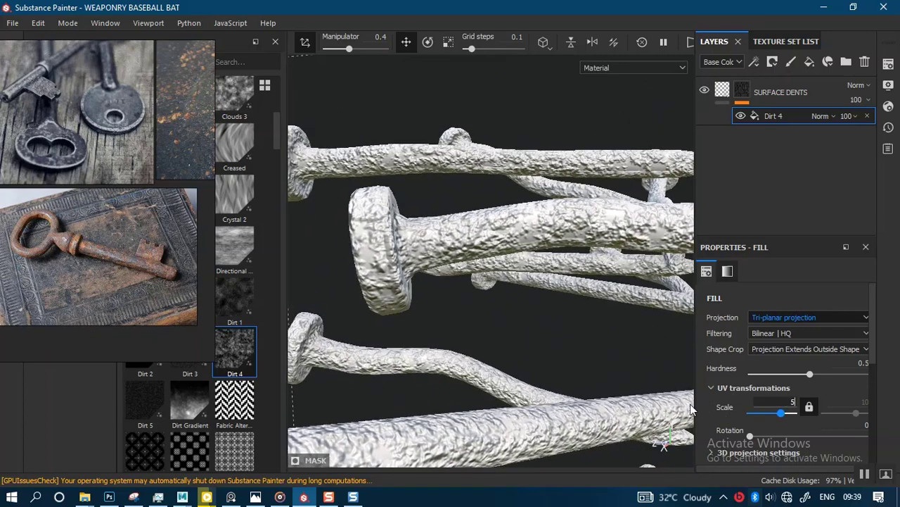
pyautogui.press('Return')
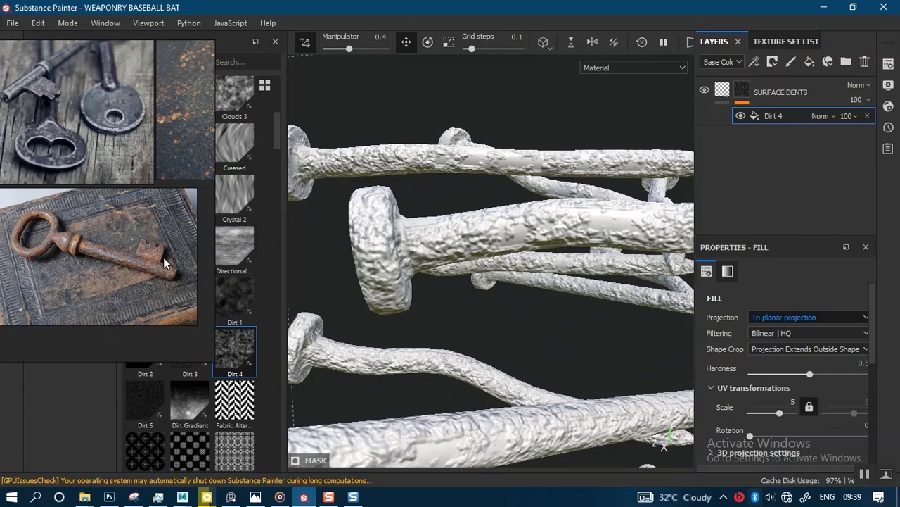
# Step: Examine the rusty key reference photo up close and compare its surface pitting with the dents on the nails
pyautogui.scroll(-5, 150, 258)
pyautogui.moveTo(108, 232); pyautogui.dragTo(132, 229, button='middle')
pyautogui.scroll(7, 162, 233)
pyautogui.scroll(2, 68, 250)
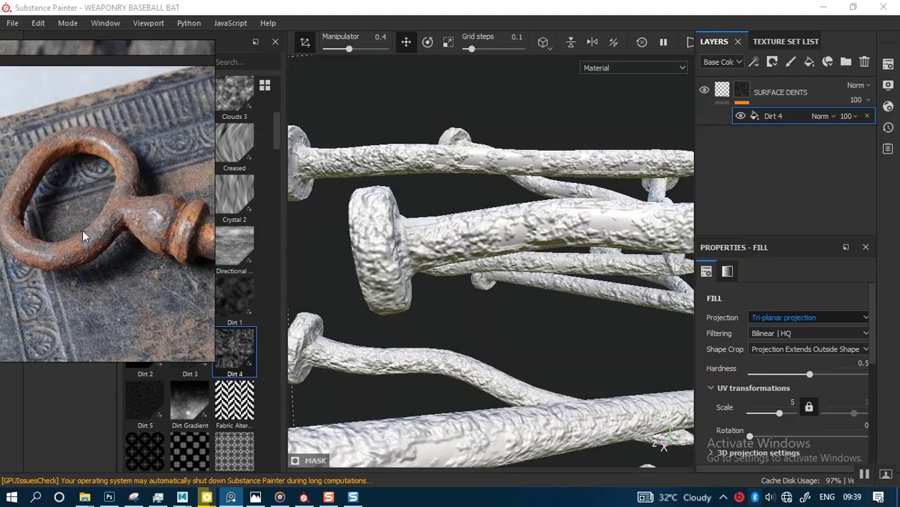
pyautogui.moveTo(82, 230); pyautogui.dragTo(19, 195, button='middle')
pyautogui.scroll(2, 104, 215)
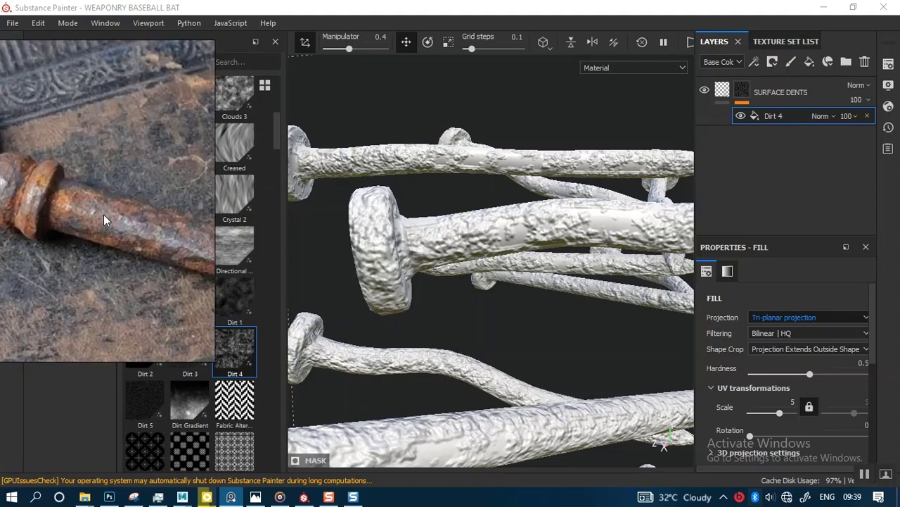
pyautogui.scroll(-1, 101, 221)
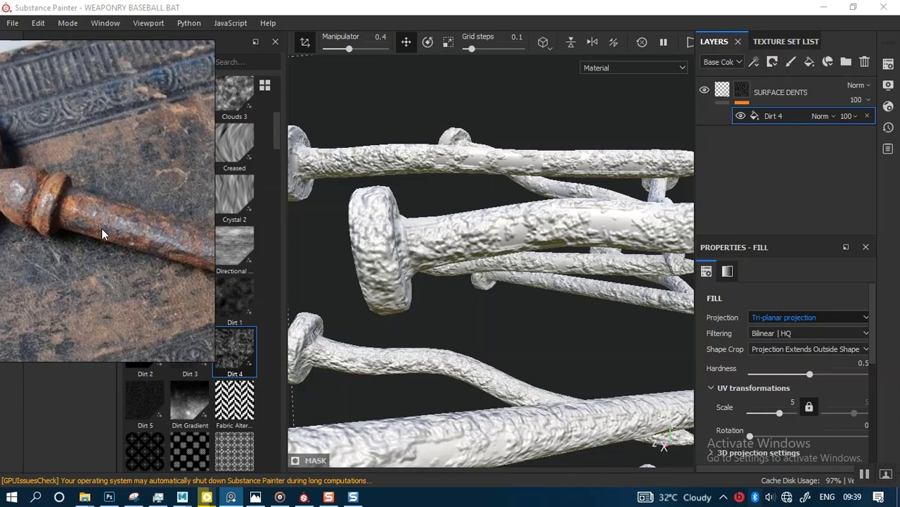
pyautogui.moveTo(101, 228); pyautogui.dragTo(98, 228, button='middle')
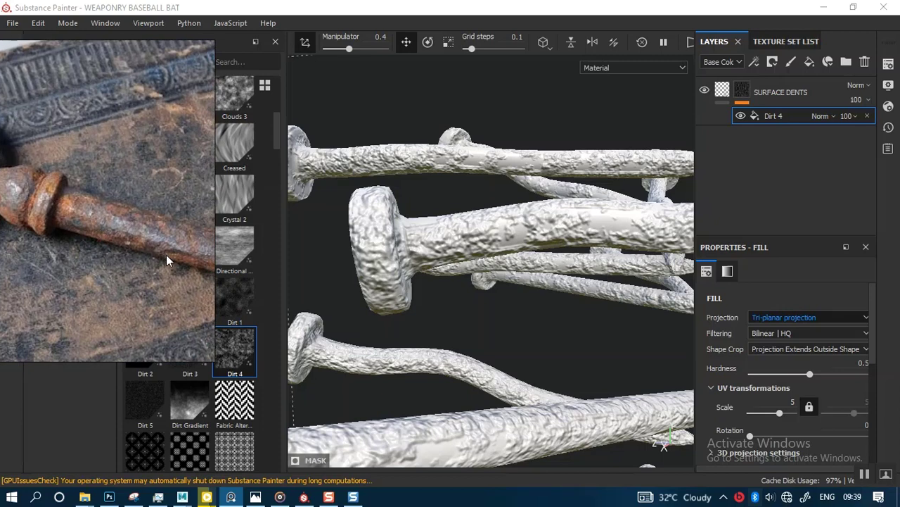
pyautogui.moveTo(330, 230)
pyautogui.keyDown('alt'); pyautogui.mouseDown()
pyautogui.moveTo(388, 221)
pyautogui.moveTo(422, 245)
pyautogui.moveTo(405, 248)
pyautogui.moveTo(423, 150)
pyautogui.moveTo(396, 206)
pyautogui.moveTo(323, 222)
pyautogui.mouseUp(); pyautogui.keyUp('alt')
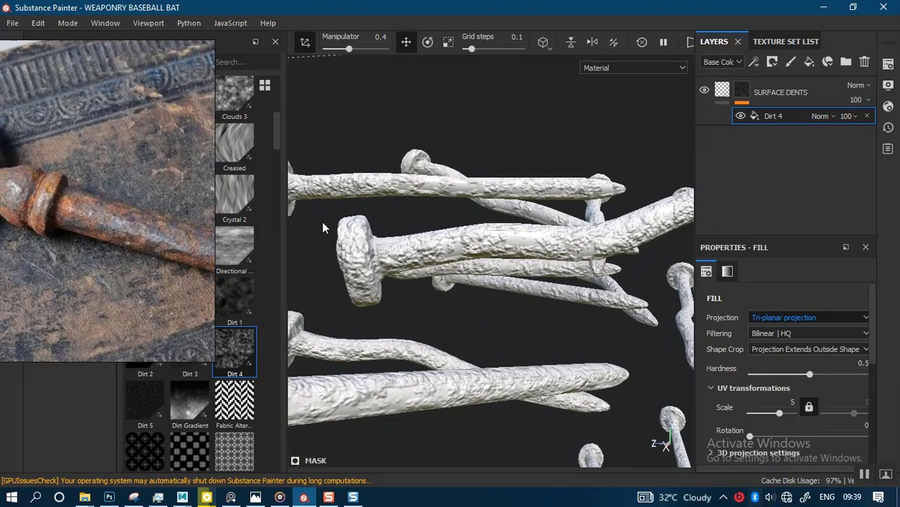
pyautogui.click(136, 247)
pyautogui.moveTo(135, 246); pyautogui.dragTo(107, 259, button='middle')
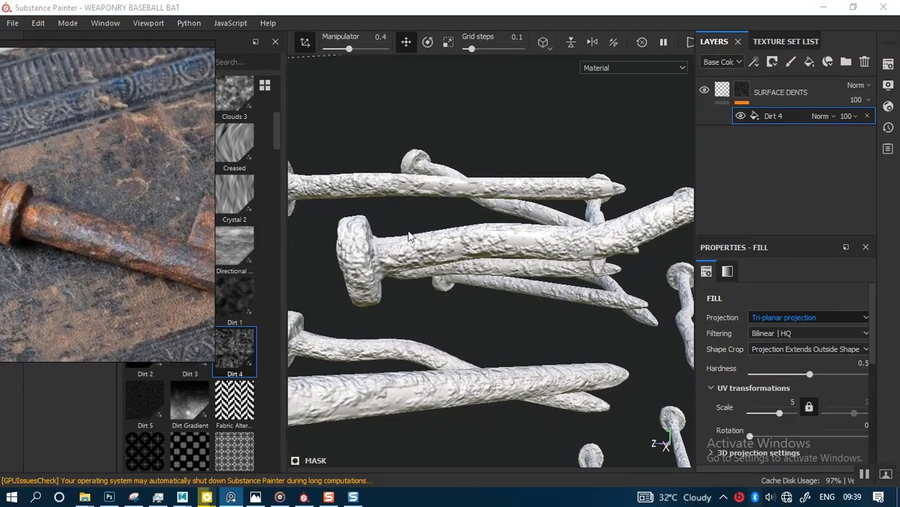
# Step: Place the reference photo window above the nails in the viewport to compare the rusty metal with the dents
pyautogui.moveTo(161, 257); pyautogui.dragTo(443, 63)
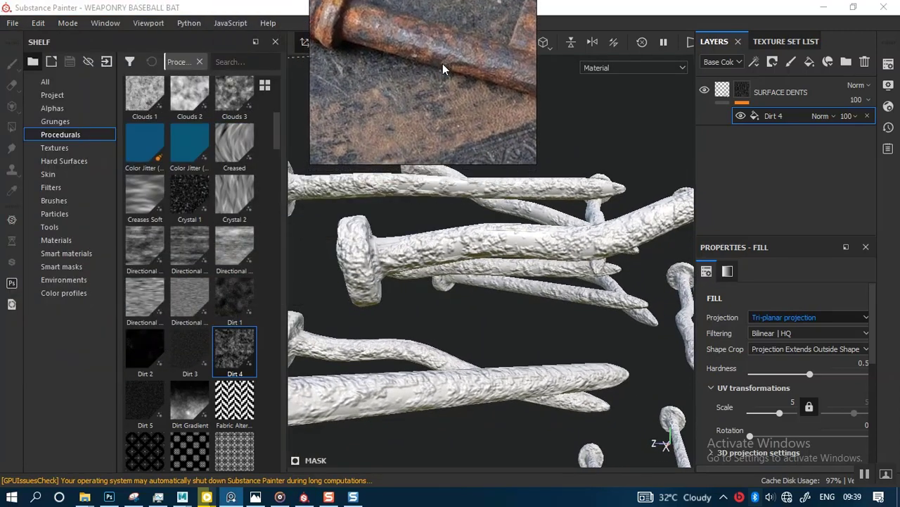
pyautogui.keyDown('alt'); pyautogui.moveTo(485, 227); pyautogui.dragTo(438, 236); pyautogui.keyUp('alt')
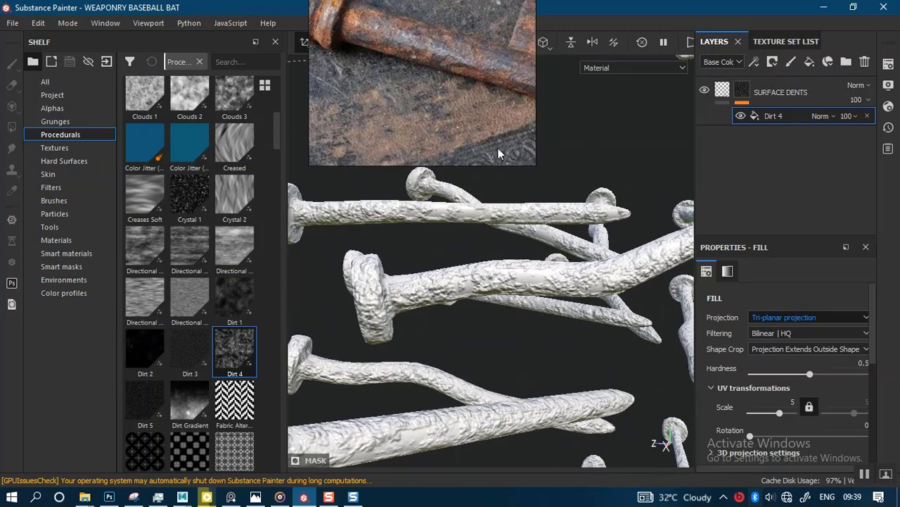
pyautogui.moveTo(276, 145); pyautogui.dragTo(276, 115)
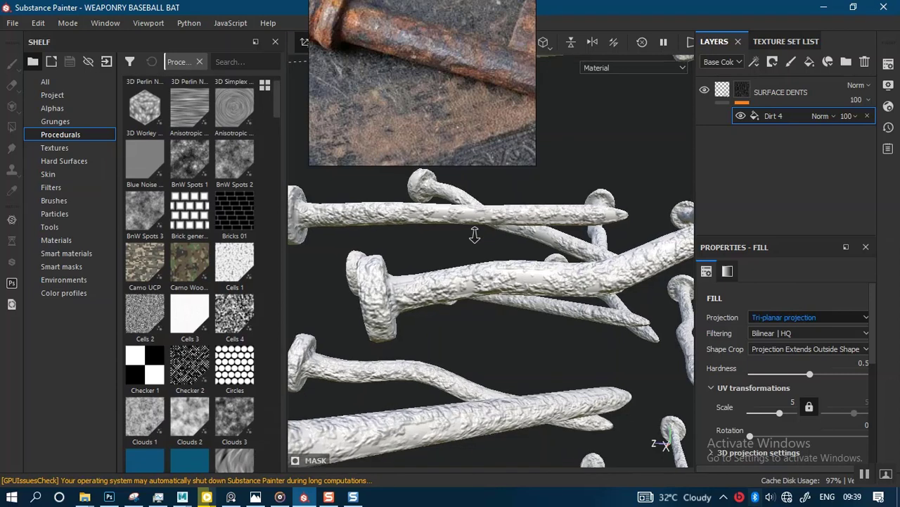
# Step: Rename the SURFACE DENTS layer to SURFACE DENTS RUSTY
pyautogui.doubleClick(788, 92)
pyautogui.click(815, 92)
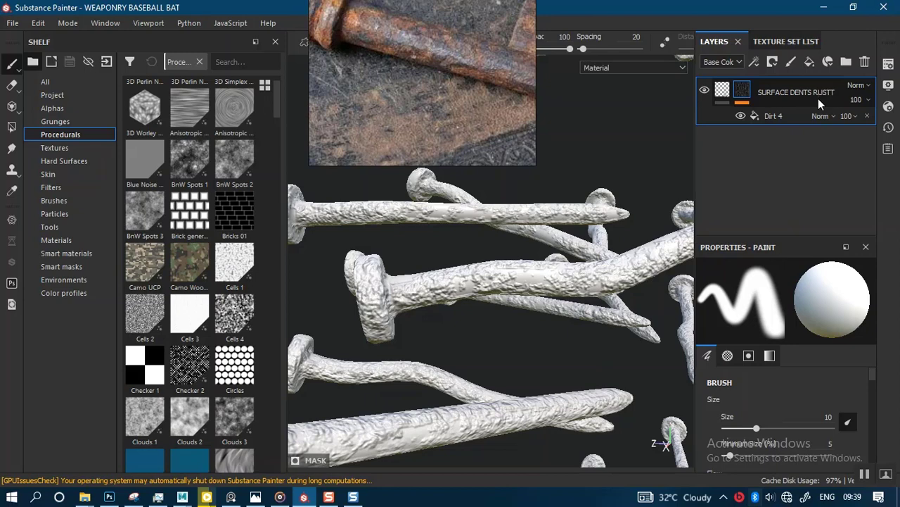
pyautogui.press('Return')
# Step: Hide and show the SURFACE DENTS RUSTY layer to compare the nails with and without dents, and save the project
pyautogui.click(705, 90)
pyautogui.scroll(2, 501, 278)
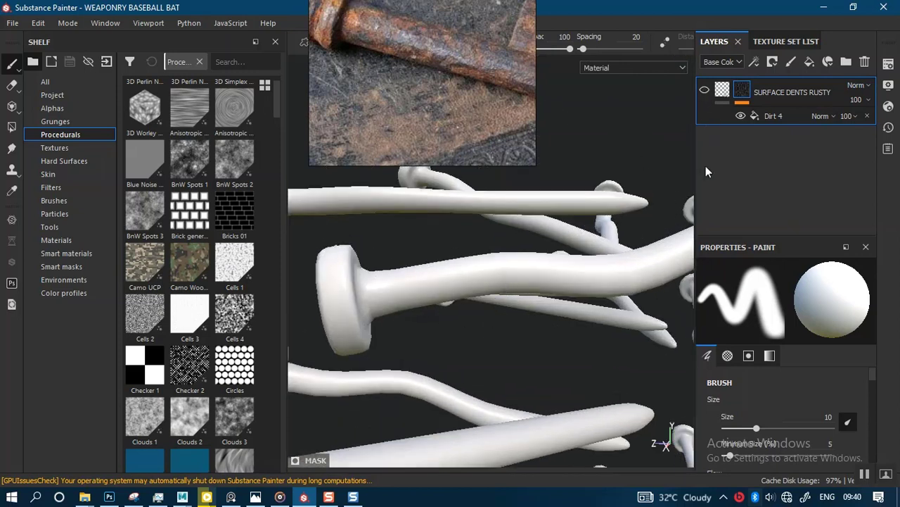
pyautogui.click(704, 90)
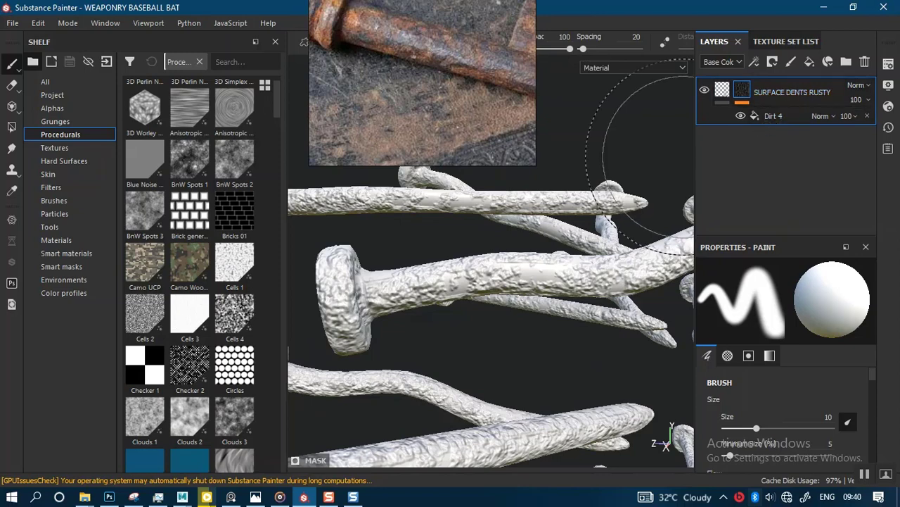
pyautogui.hotkey('ctrl', 's')
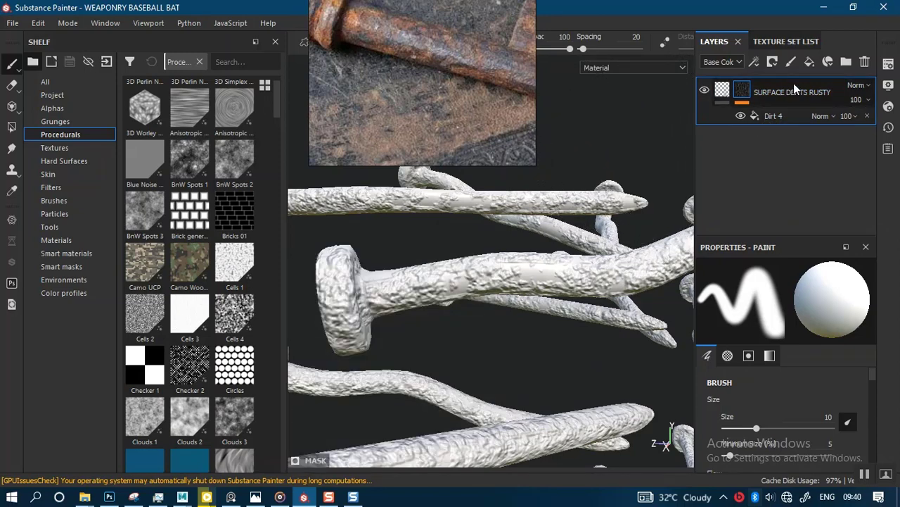
# Step: Duplicate the SURFACE DENTS RUSTY layer and hide the original beneath the copy
pyautogui.press('ctrl')
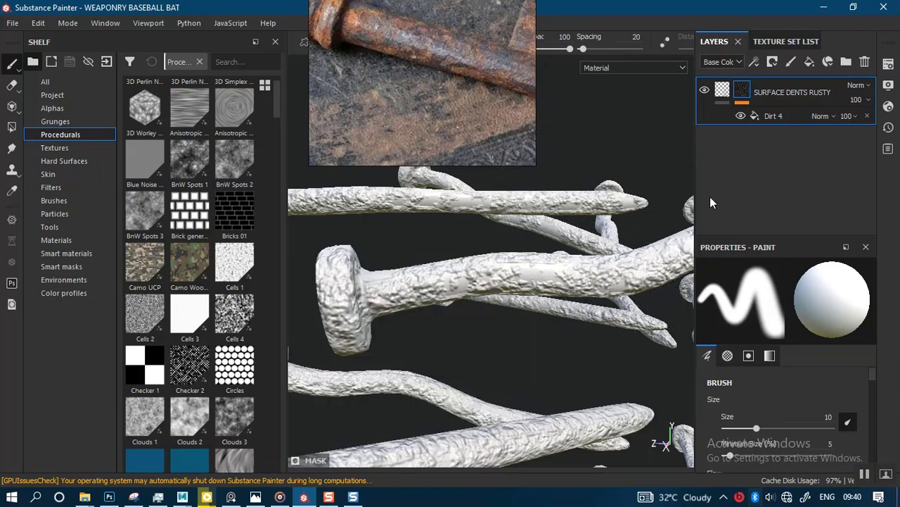
pyautogui.keyDown('alt'); pyautogui.moveTo(605, 184); pyautogui.dragTo(626, 184); pyautogui.keyUp('alt')
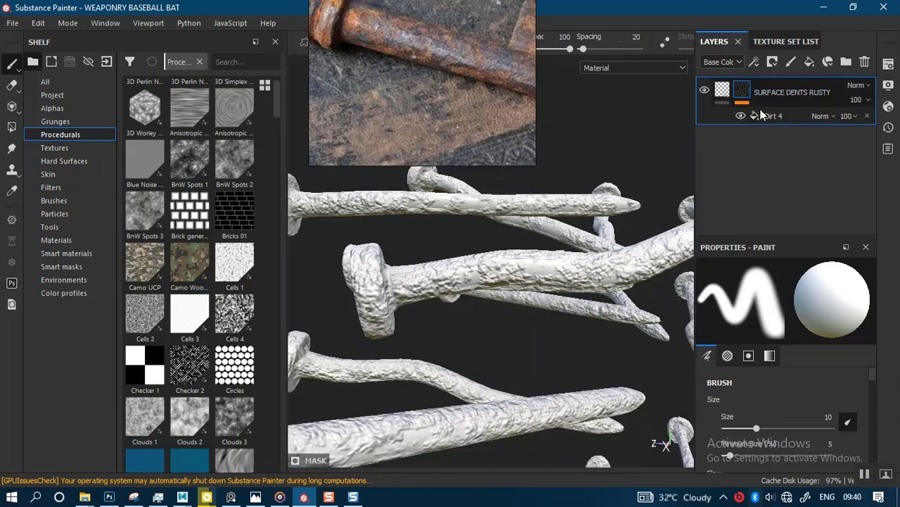
pyautogui.press('ctrl')
pyautogui.keyDown('alt'); pyautogui.moveTo(571, 299); pyautogui.dragTo(548, 302); pyautogui.keyUp('alt')
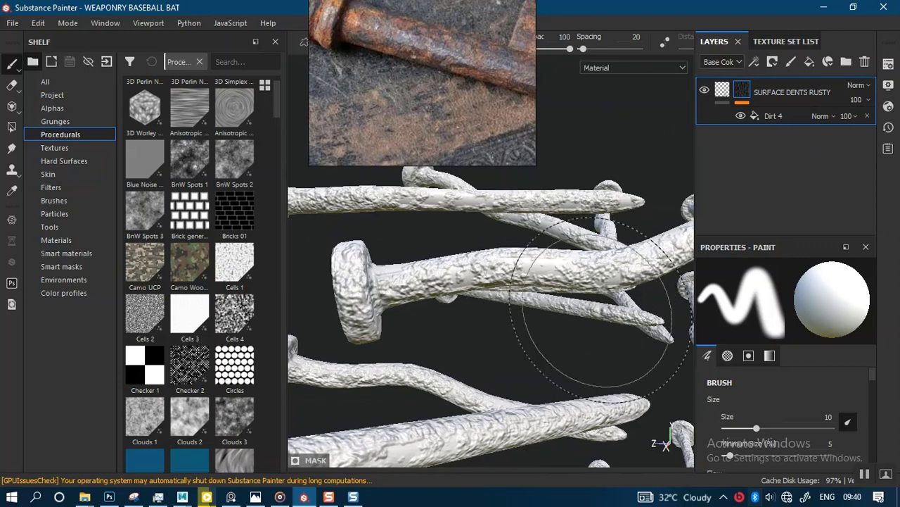
pyautogui.rightClick(777, 93)
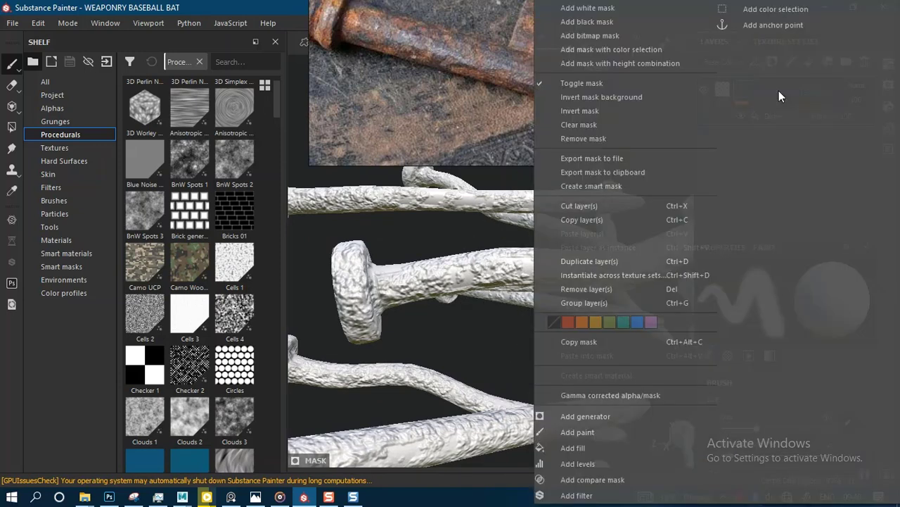
pyautogui.click(578, 261)
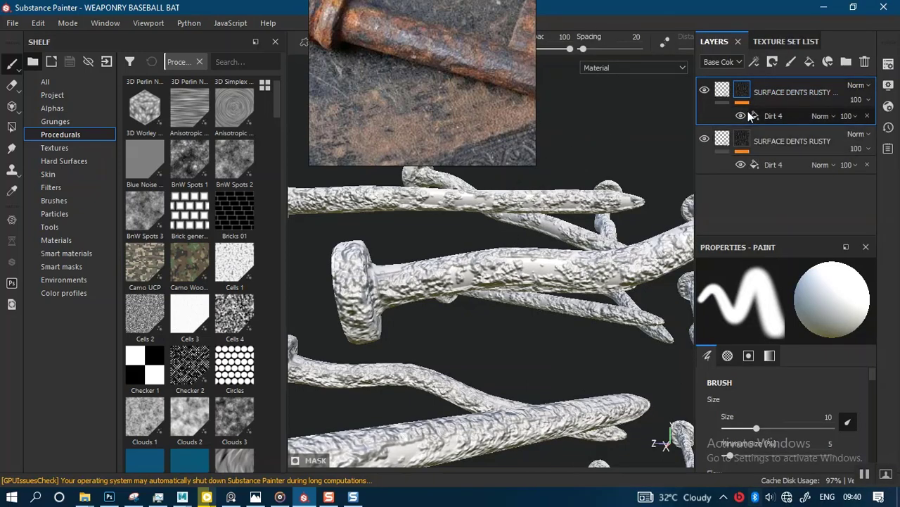
pyautogui.click(704, 139)
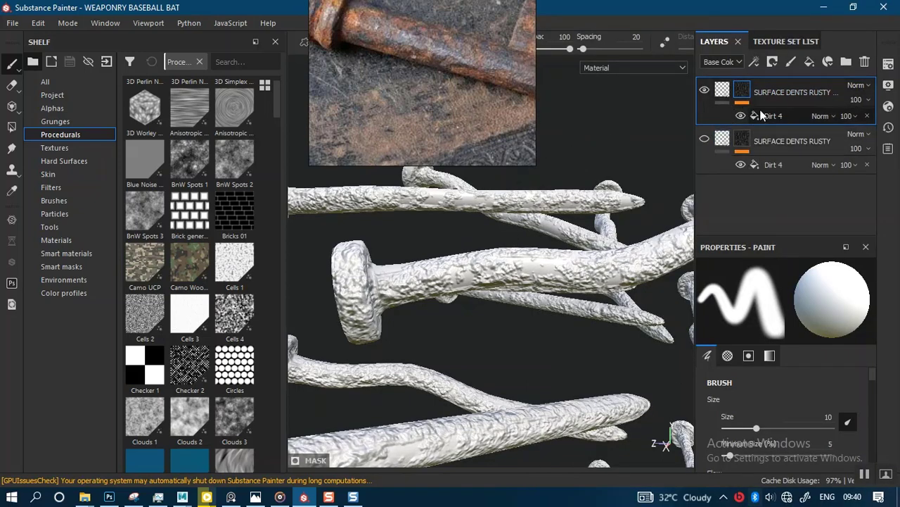
# Step: Lower the height value in the duplicated SURFACE DENTS RUSTY layer's fill material
pyautogui.click(772, 117)
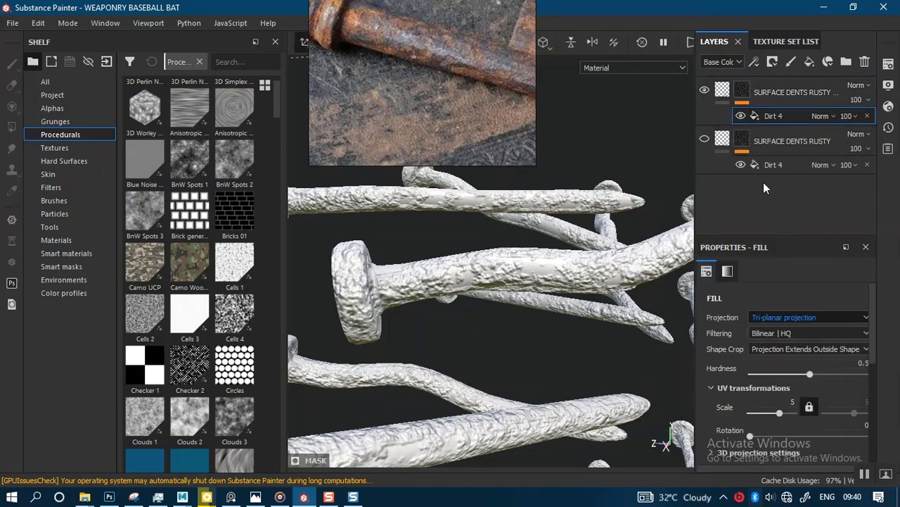
pyautogui.click(723, 99)
pyautogui.moveTo(870, 374); pyautogui.dragTo(869, 448)
pyautogui.moveTo(784, 441); pyautogui.dragTo(752, 440)
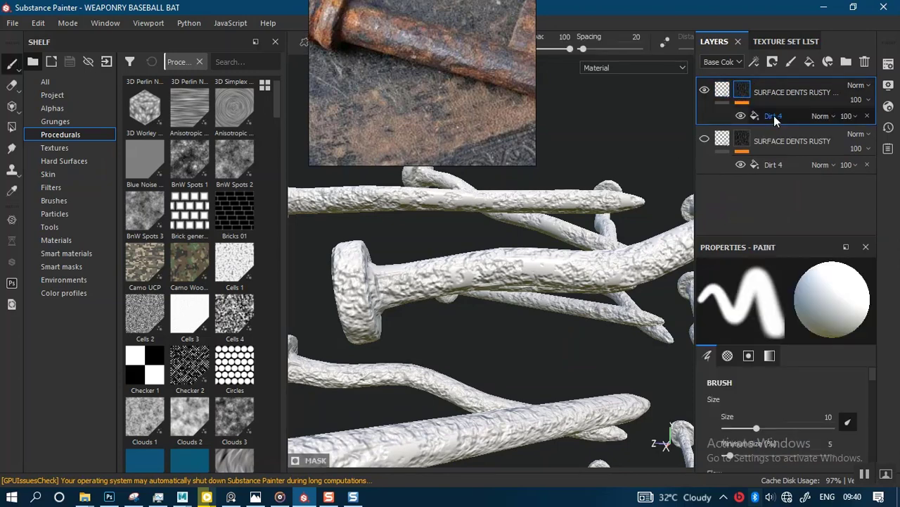
# Step: Reduce the UV scale of the Dirt 4 fill in the duplicated layer's mask to 1 and check the larger dents on the nails
pyautogui.click(773, 116)
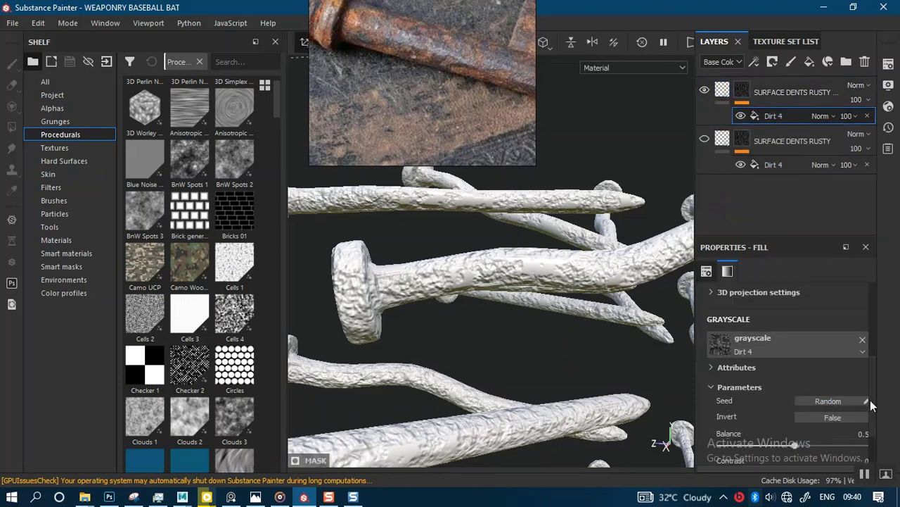
pyautogui.scroll(5, 858, 380)
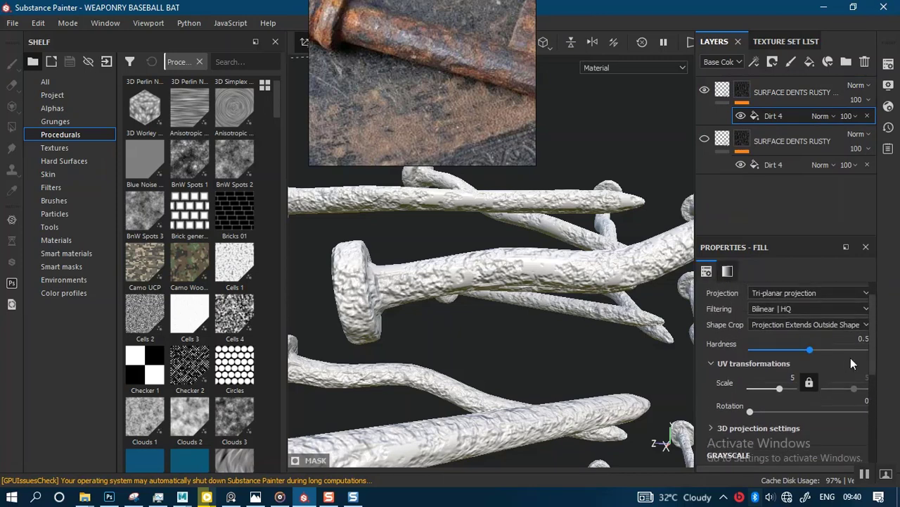
pyautogui.moveTo(780, 388); pyautogui.dragTo(779, 391)
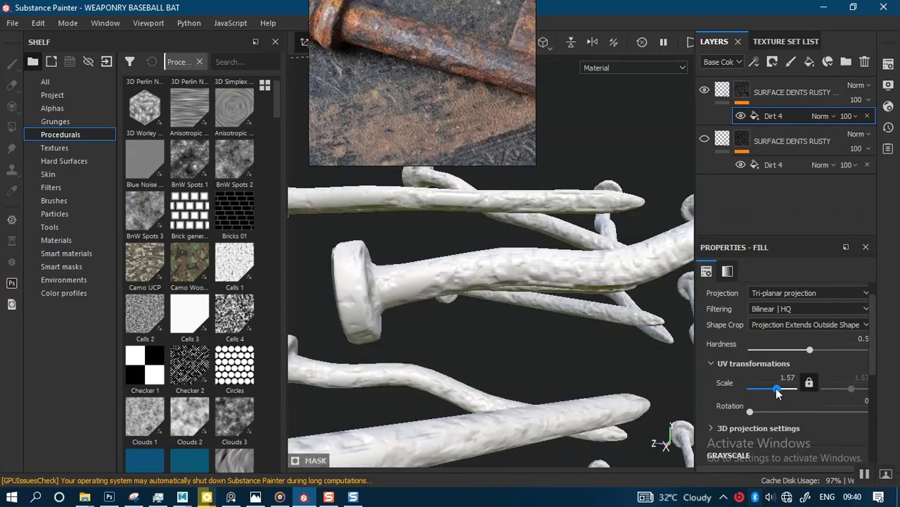
pyautogui.moveTo(778, 392); pyautogui.dragTo(777, 393)
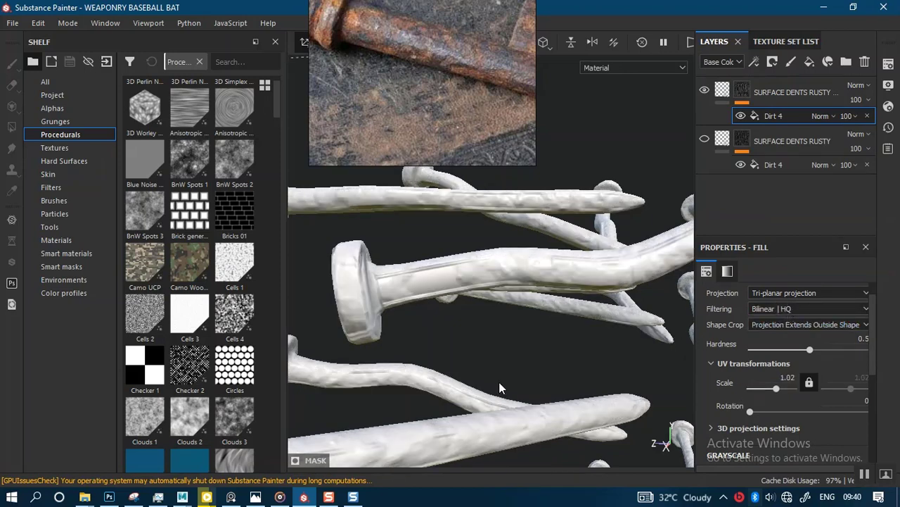
pyautogui.keyDown('alt'); pyautogui.moveTo(499, 388); pyautogui.dragTo(476, 290); pyautogui.keyUp('alt')
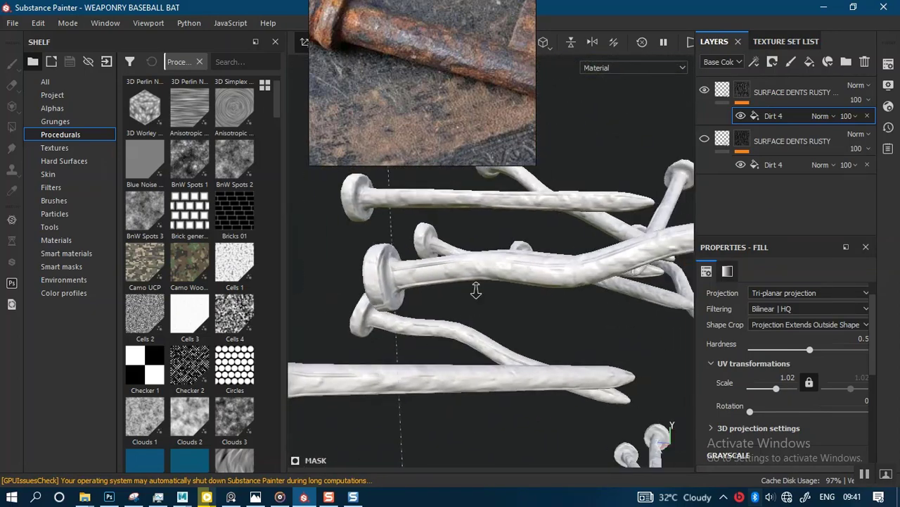
pyautogui.keyDown('alt'); pyautogui.moveTo(477, 290); pyautogui.dragTo(485, 344, button='right'); pyautogui.keyUp('alt')
pyautogui.keyDown('alt'); pyautogui.moveTo(485, 344); pyautogui.dragTo(579, 343); pyautogui.keyUp('alt')
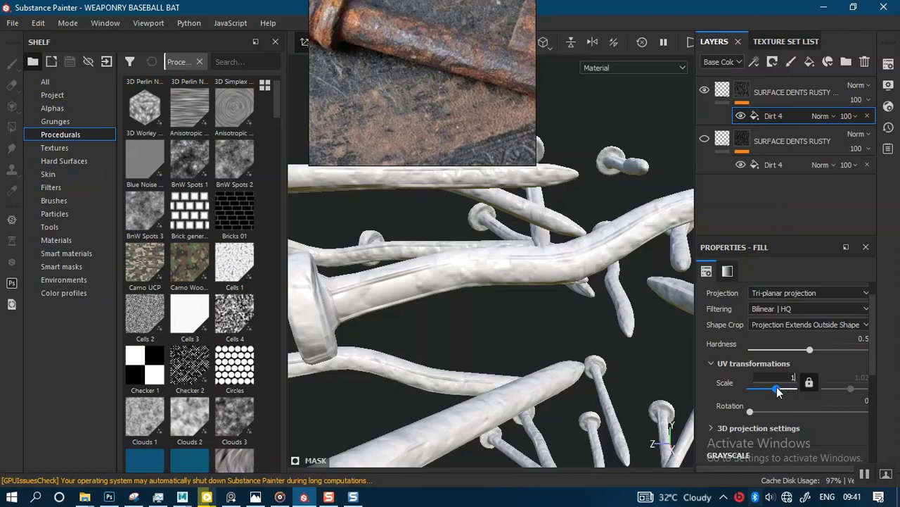
pyautogui.press('Return')
pyautogui.keyDown('alt'); pyautogui.moveTo(538, 367); pyautogui.dragTo(505, 321); pyautogui.keyUp('alt')
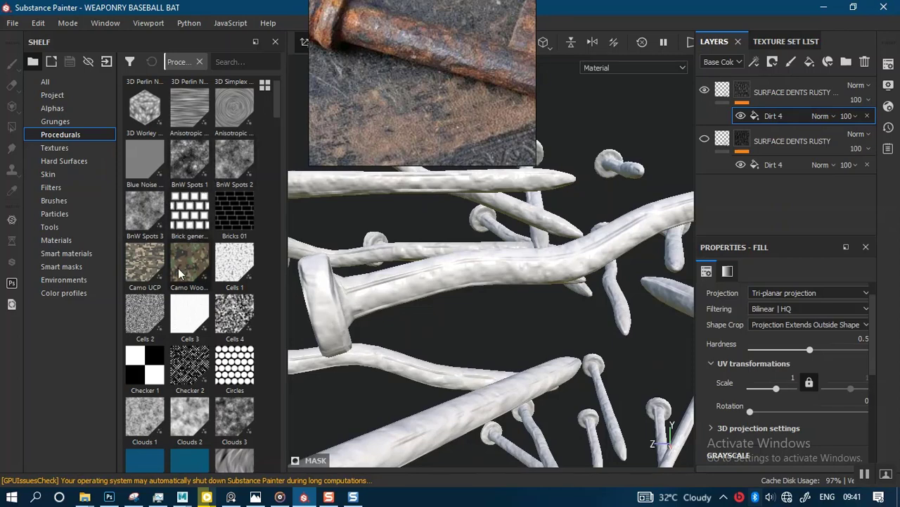
# Step: Replace the Dirt 4 grayscale in the duplicated layer's mask fill with the Clouds 2 procedural and check the nails
pyautogui.moveTo(190, 422)
pyautogui.mouseDown()
pyautogui.moveTo(282, 389)
pyautogui.moveTo(190, 404)
pyautogui.mouseUp()
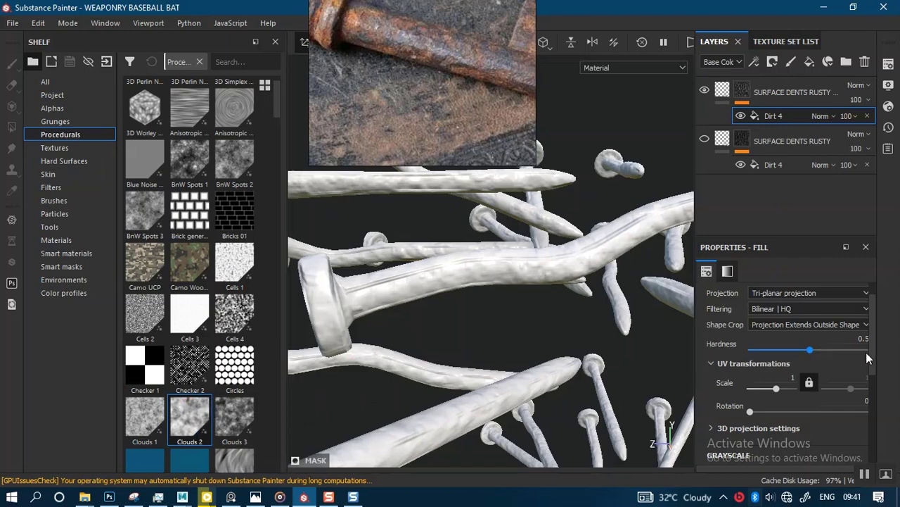
pyautogui.moveTo(872, 362); pyautogui.dragTo(868, 394)
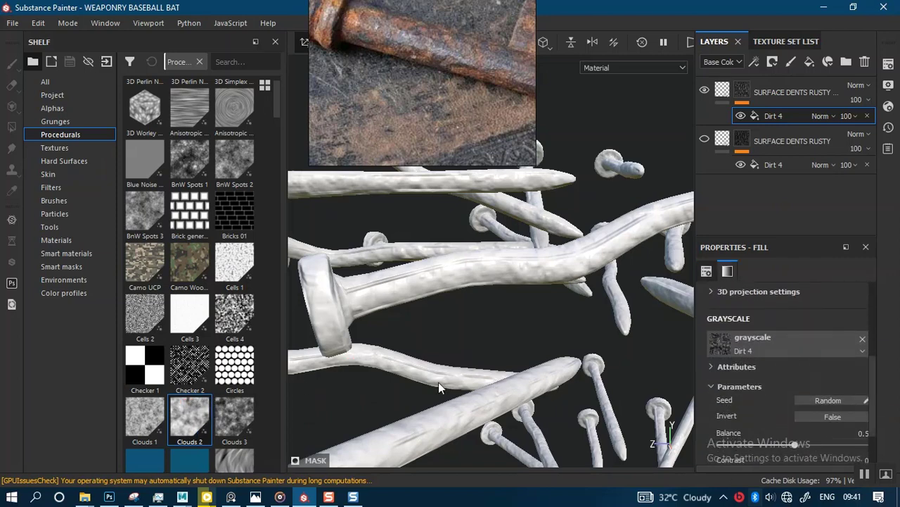
pyautogui.moveTo(192, 429); pyautogui.dragTo(708, 341)
pyautogui.keyDown('alt'); pyautogui.moveTo(538, 370); pyautogui.dragTo(538, 334, button='right'); pyautogui.keyUp('alt')
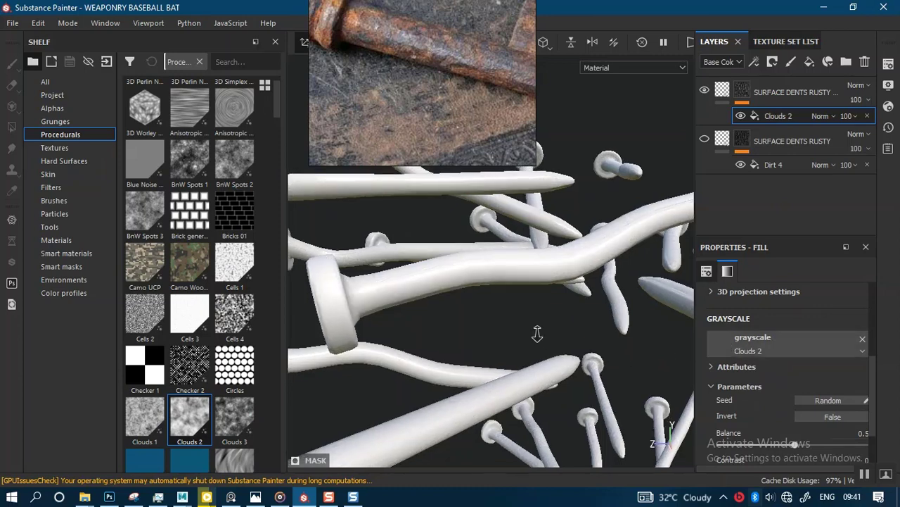
# Step: Raise the UV scale of the Clouds 2 mask fill to 19.98 and check the dents on the nails
pyautogui.moveTo(872, 389); pyautogui.dragTo(868, 336)
pyautogui.moveTo(778, 414); pyautogui.dragTo(785, 413)
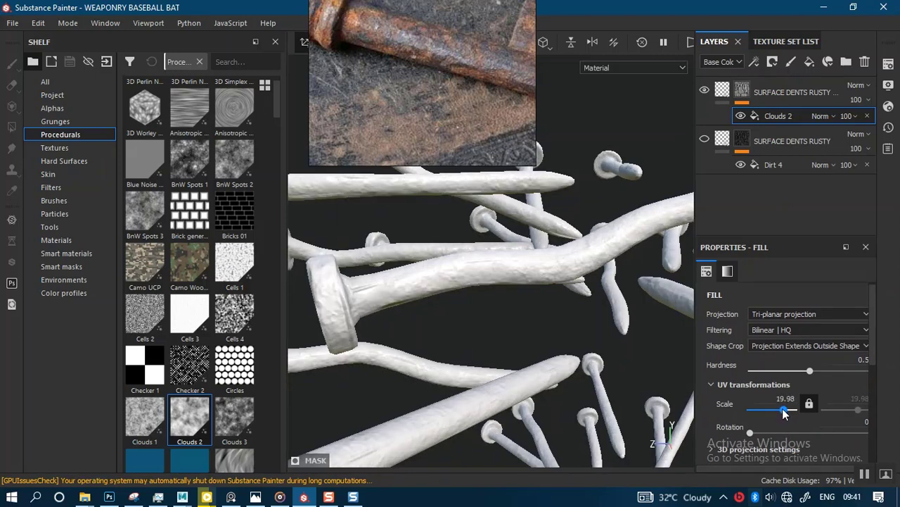
pyautogui.keyDown('alt'); pyautogui.moveTo(551, 344); pyautogui.dragTo(423, 351); pyautogui.keyUp('alt')
pyautogui.keyDown('alt'); pyautogui.moveTo(635, 286); pyautogui.dragTo(606, 329); pyautogui.keyUp('alt')
pyautogui.scroll(4, 577, 362)
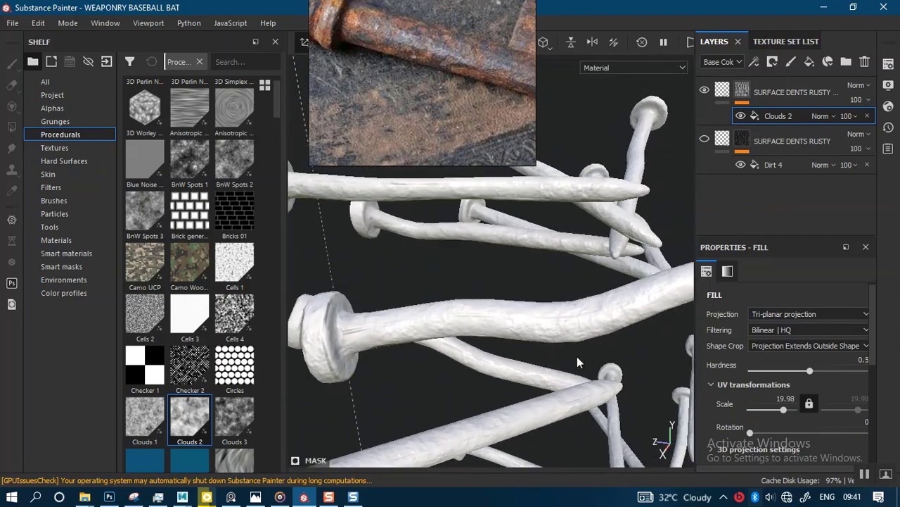
pyautogui.keyDown('alt'); pyautogui.moveTo(576, 389); pyautogui.dragTo(835, 357); pyautogui.keyUp('alt')
# Step: Switch the Clouds 2 mask fill to UV projection and try UV scales of 1, 5 and 2
pyautogui.click(815, 316)
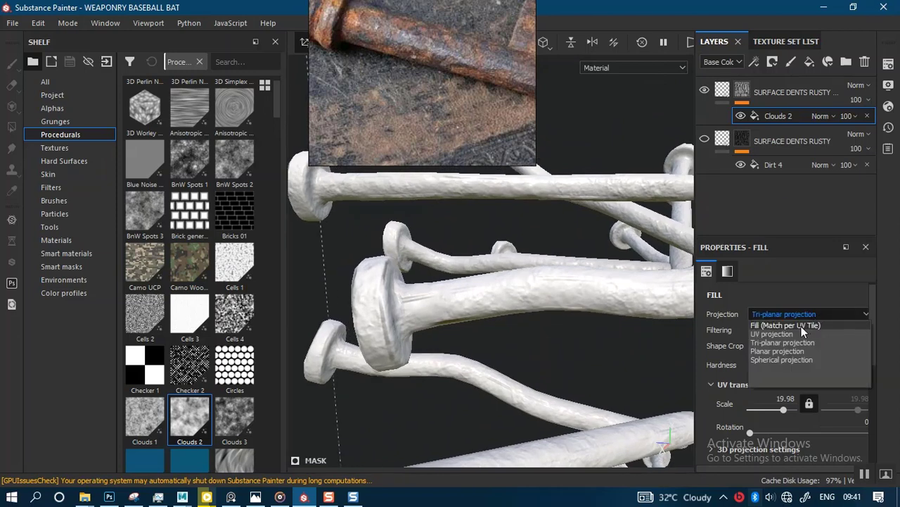
pyautogui.click(791, 334)
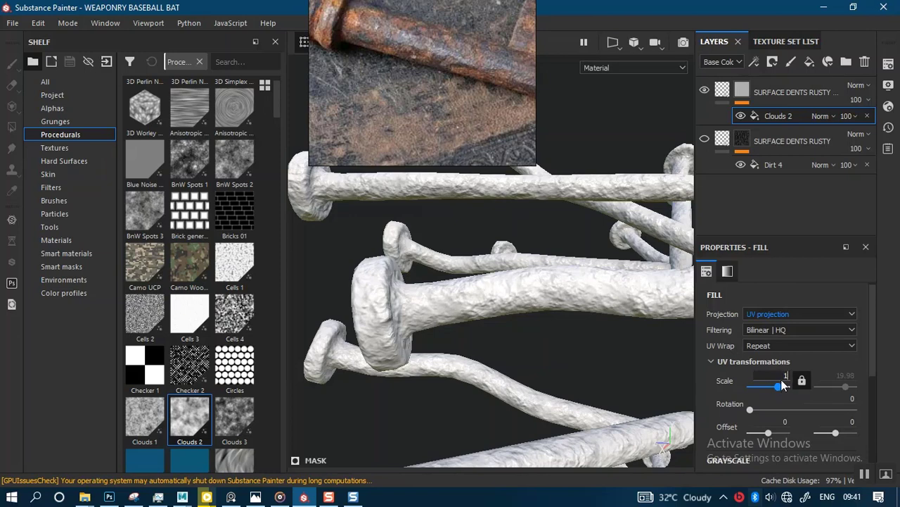
pyautogui.press('Return')
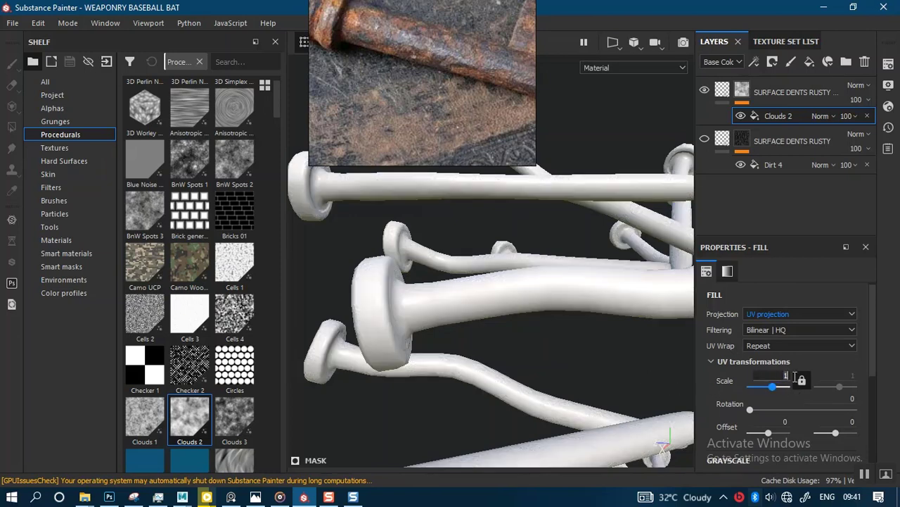
pyautogui.press('Return')
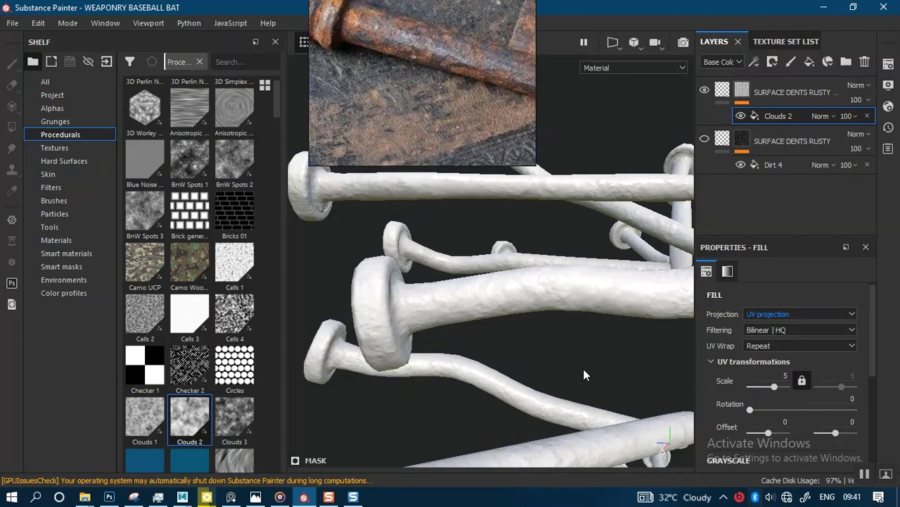
pyautogui.keyDown('alt'); pyautogui.moveTo(584, 369); pyautogui.dragTo(550, 320); pyautogui.keyUp('alt')
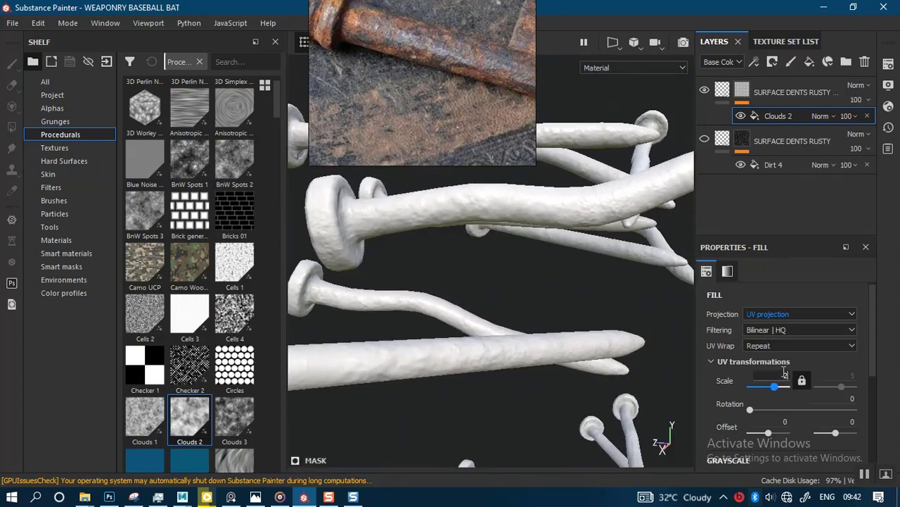
pyautogui.press('Return')
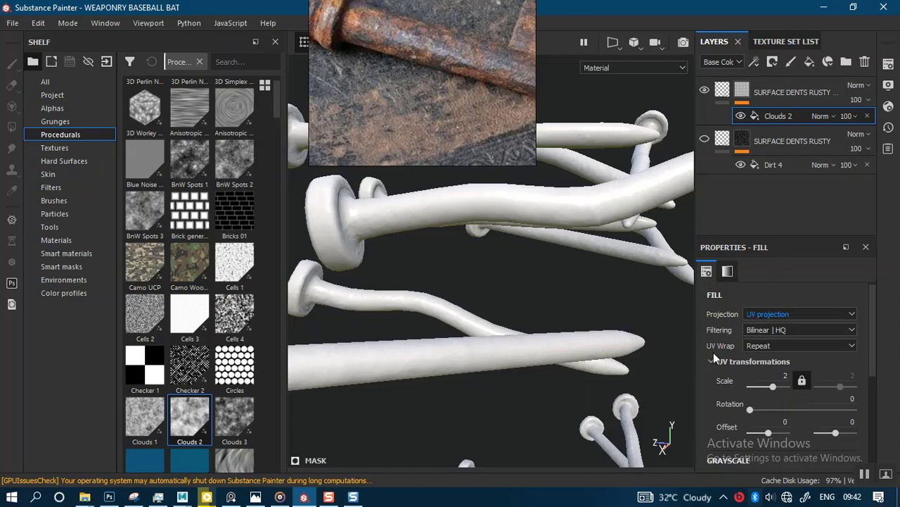
# Step: Set the height of the duplicated SURFACE DENTS RUSTY layer's fill material to -1 and check the nails
pyautogui.press('Delete')
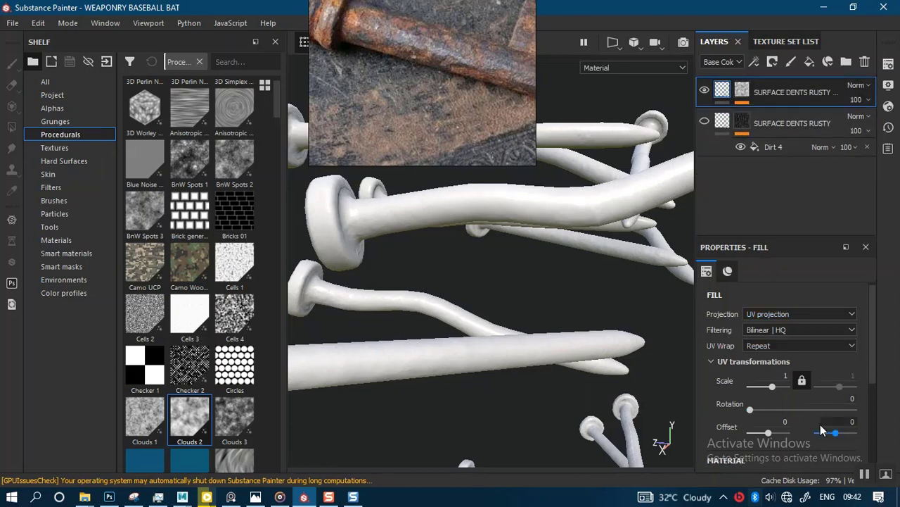
pyautogui.moveTo(874, 376); pyautogui.dragTo(868, 457)
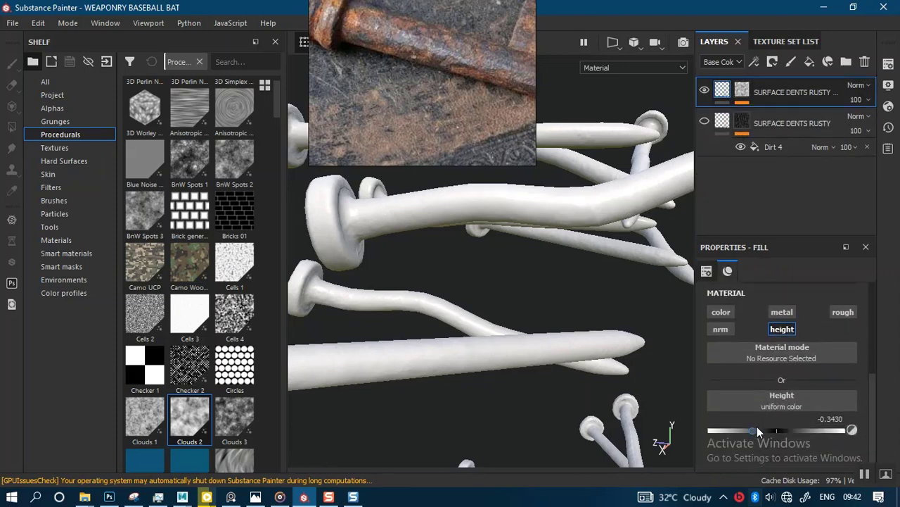
pyautogui.moveTo(732, 431); pyautogui.dragTo(718, 432)
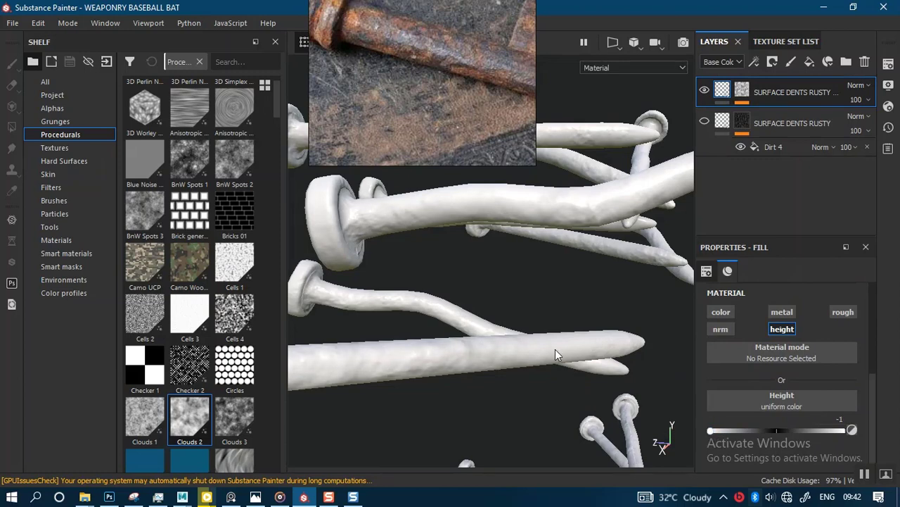
pyautogui.keyDown('alt'); pyautogui.moveTo(555, 349); pyautogui.dragTo(693, 285); pyautogui.keyUp('alt')
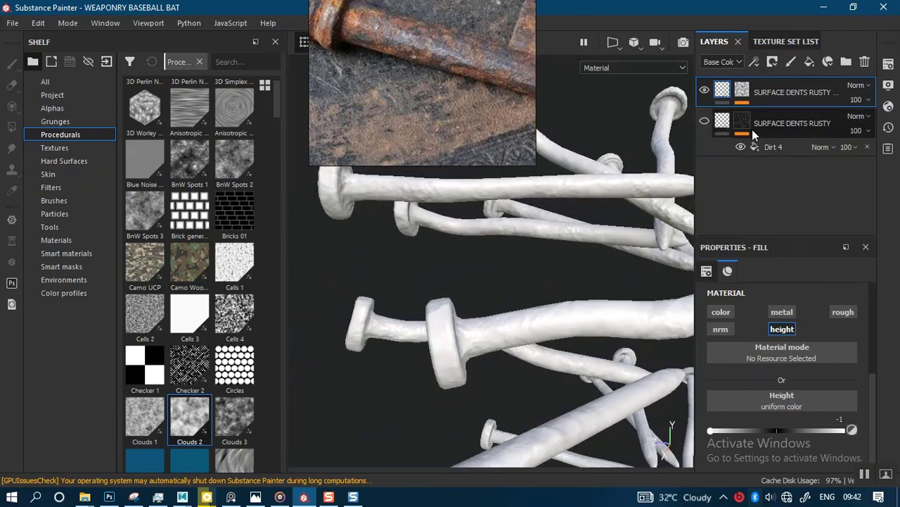
# Step: Try Fill (Match per UV Tile) on the Clouds 2 mask fill, and return its projection to Tri-planar projection
pyautogui.click(772, 119)
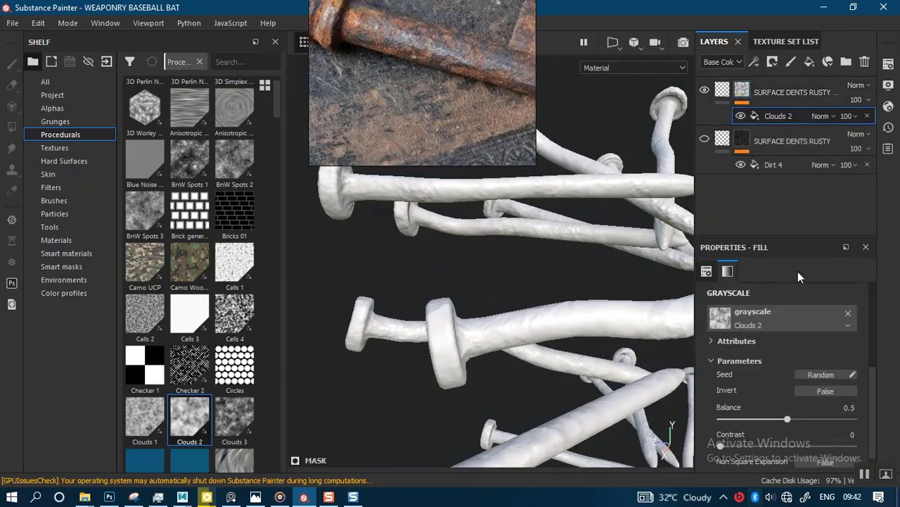
pyautogui.scroll(-1, 871, 405)
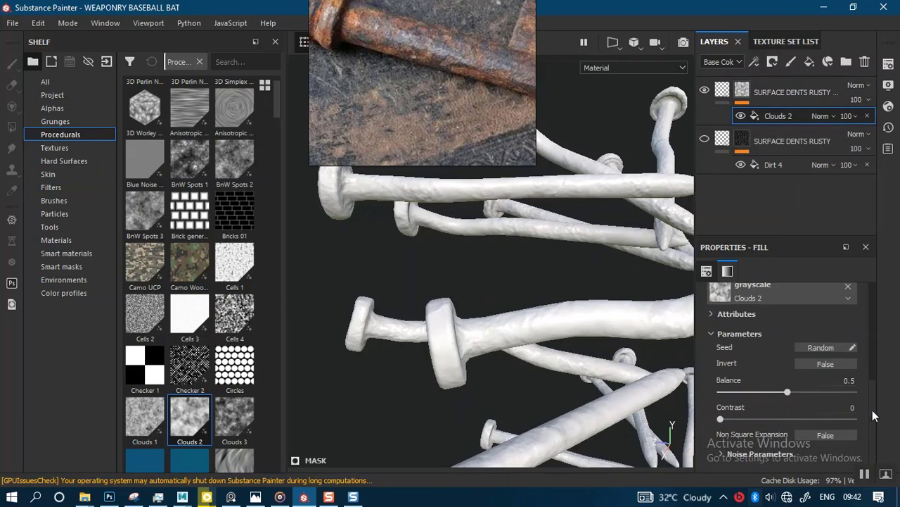
pyautogui.keyDown('alt'); pyautogui.moveTo(539, 283); pyautogui.dragTo(517, 252, button='right'); pyautogui.keyUp('alt')
pyautogui.keyDown('alt'); pyautogui.moveTo(527, 284); pyautogui.dragTo(462, 313, button='middle'); pyautogui.keyUp('alt')
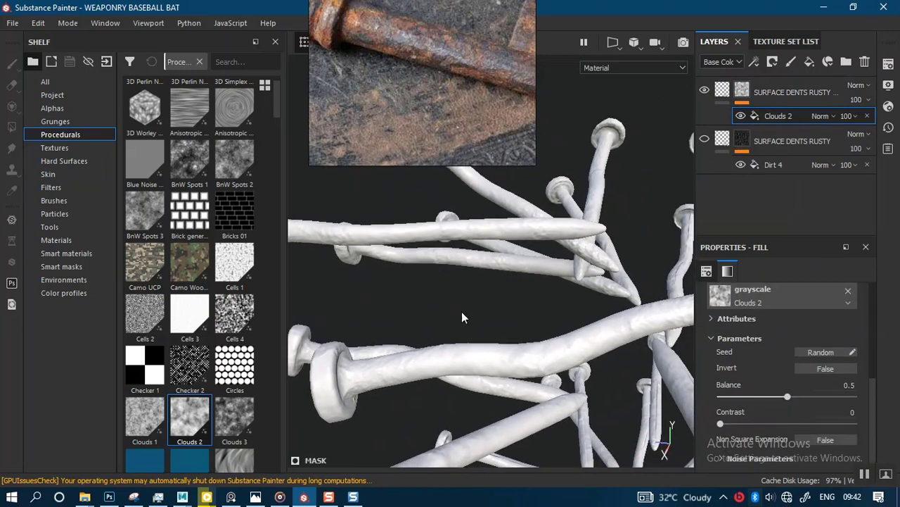
pyautogui.keyDown('alt'); pyautogui.moveTo(507, 303); pyautogui.dragTo(532, 383, button='right'); pyautogui.keyUp('alt')
pyautogui.keyDown('alt'); pyautogui.moveTo(533, 382); pyautogui.dragTo(552, 321); pyautogui.keyUp('alt')
pyautogui.moveTo(871, 393); pyautogui.dragTo(875, 312)
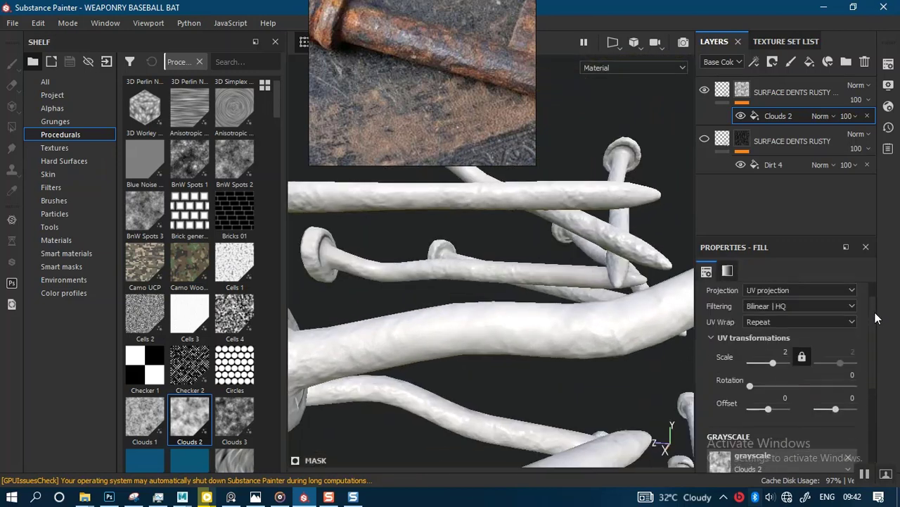
pyautogui.click(799, 301)
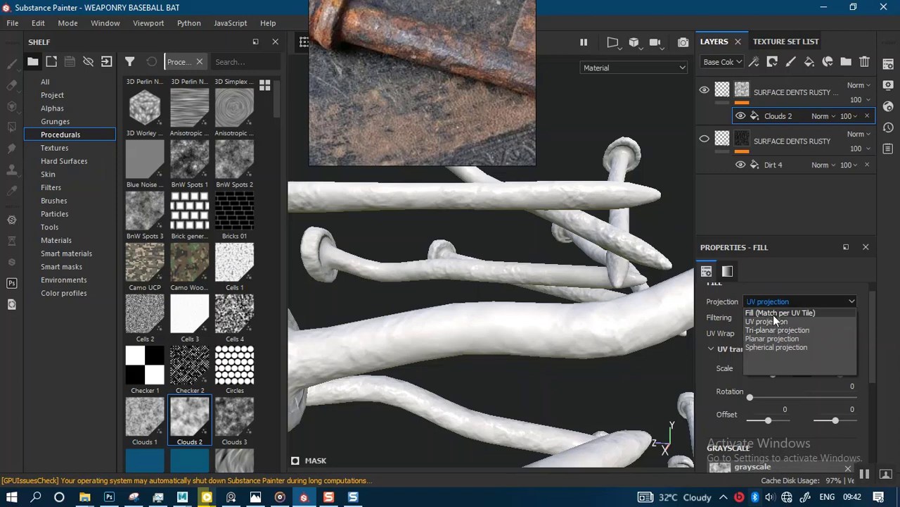
pyautogui.click(773, 313)
pyautogui.click(778, 306)
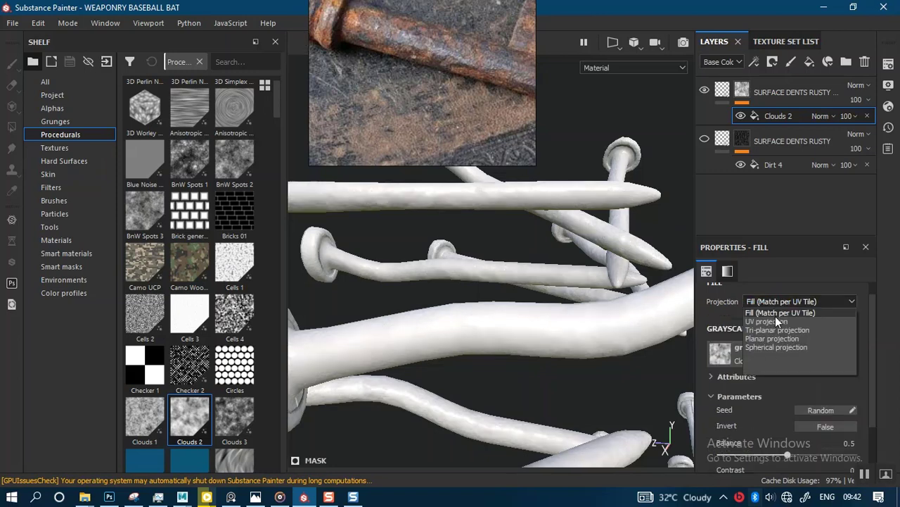
pyautogui.click(773, 325)
# Step: Display the duplicated layer's mask on the nails and cycle through the individual map channels
pyautogui.keyDown('alt'); pyautogui.moveTo(538, 372); pyautogui.dragTo(537, 275, button='right'); pyautogui.keyUp('alt')
pyautogui.press('m')
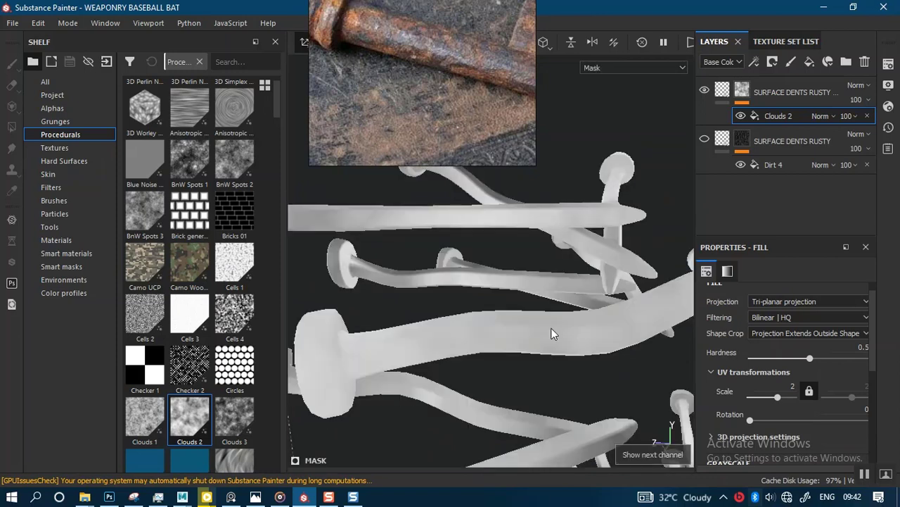
pyautogui.press('c')
pyautogui.press('c')
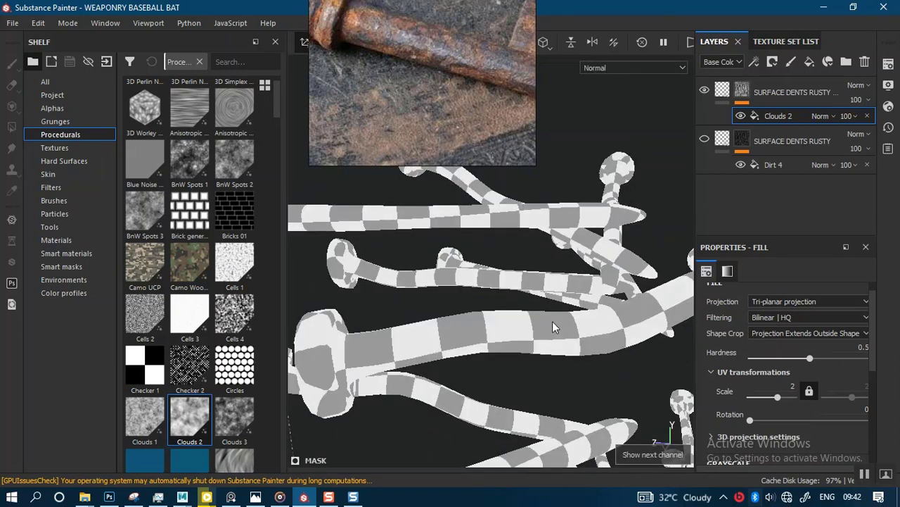
pyautogui.press('c')
pyautogui.press('c')
pyautogui.press('c')
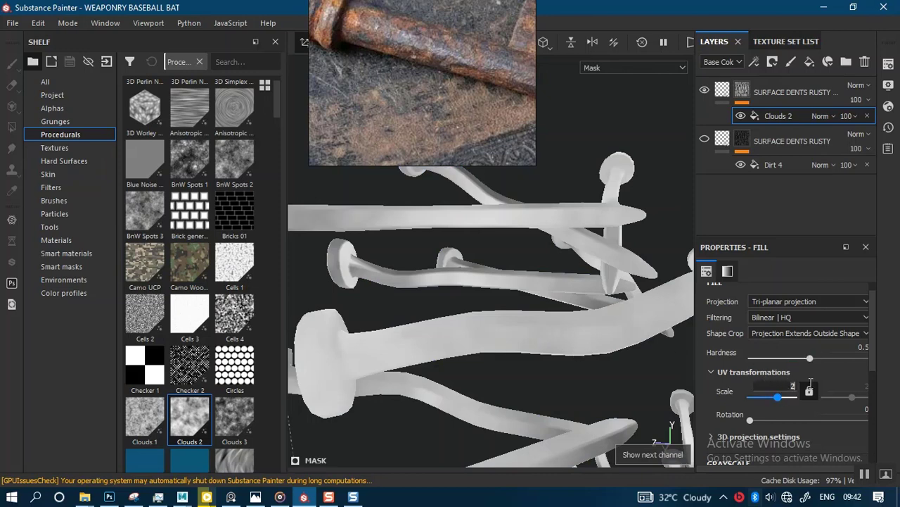
# Step: Set the UV scale of the Clouds 2 mask fill to 20 and check the mask pattern on the nails
pyautogui.press('Return')
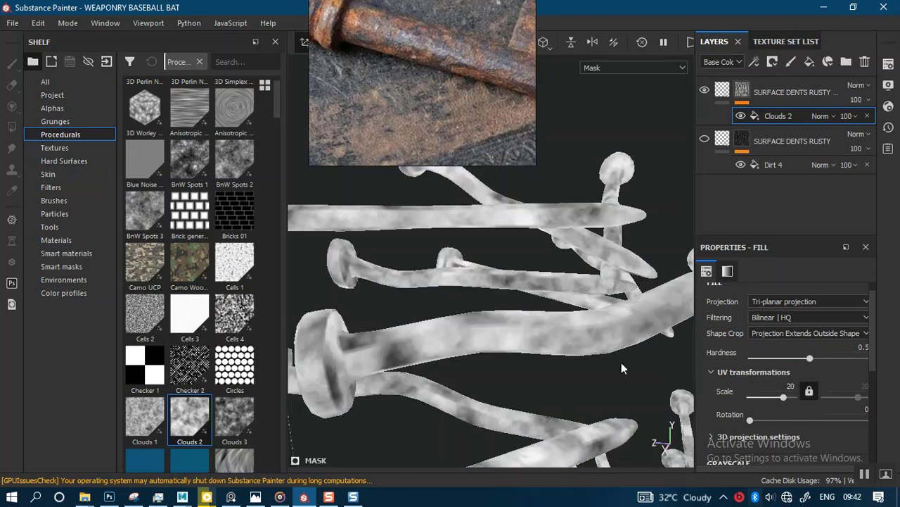
pyautogui.keyDown('alt'); pyautogui.moveTo(548, 349); pyautogui.dragTo(509, 262); pyautogui.keyUp('alt')
pyautogui.keyDown('alt'); pyautogui.moveTo(536, 323); pyautogui.dragTo(574, 304); pyautogui.keyUp('alt')
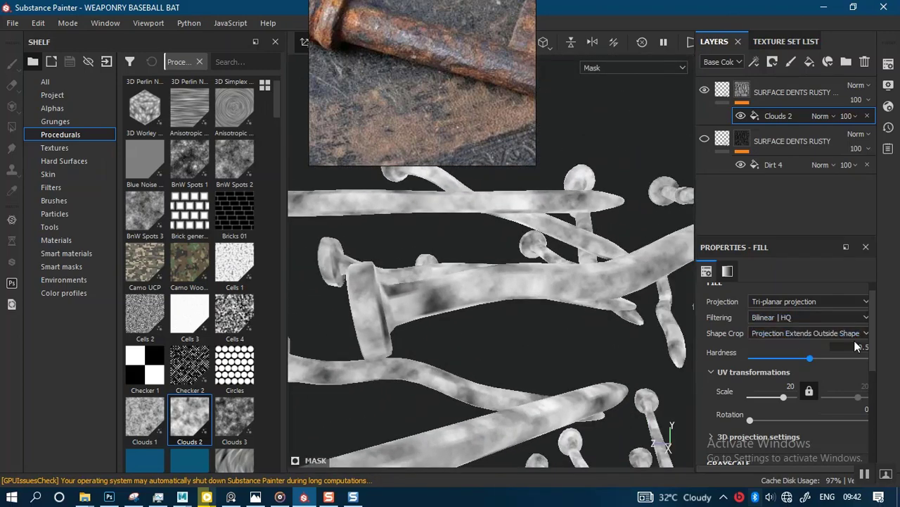
pyautogui.keyDown('alt'); pyautogui.moveTo(540, 264); pyautogui.dragTo(546, 262); pyautogui.keyUp('alt')
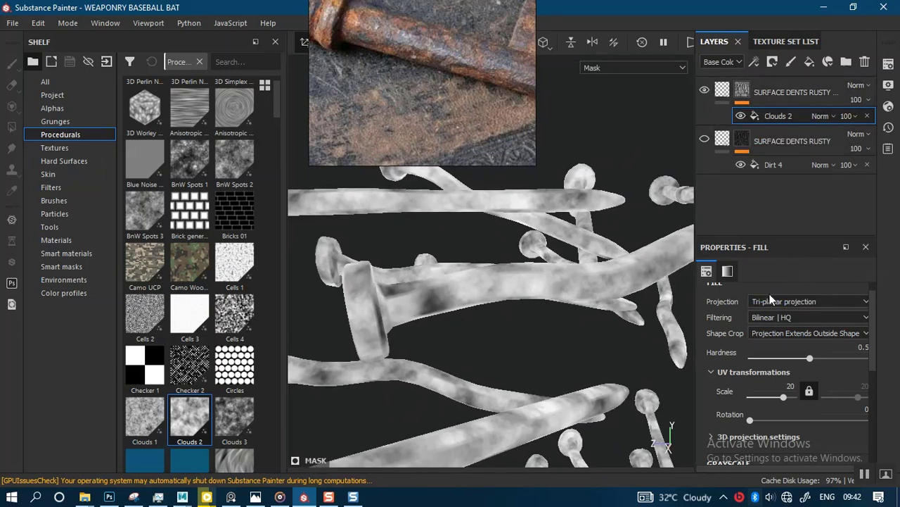
# Step: Invert the Clouds 2 grayscale in the mask fill and raise its balance to 0.63
pyautogui.moveTo(871, 367); pyautogui.dragTo(867, 445)
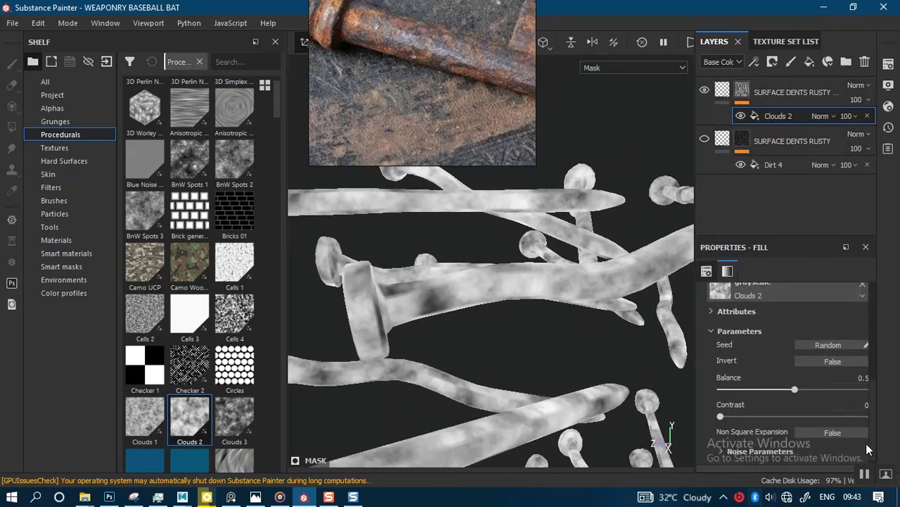
pyautogui.moveTo(794, 390)
pyautogui.mouseDown()
pyautogui.moveTo(818, 391)
pyautogui.moveTo(807, 395)
pyautogui.mouseUp()
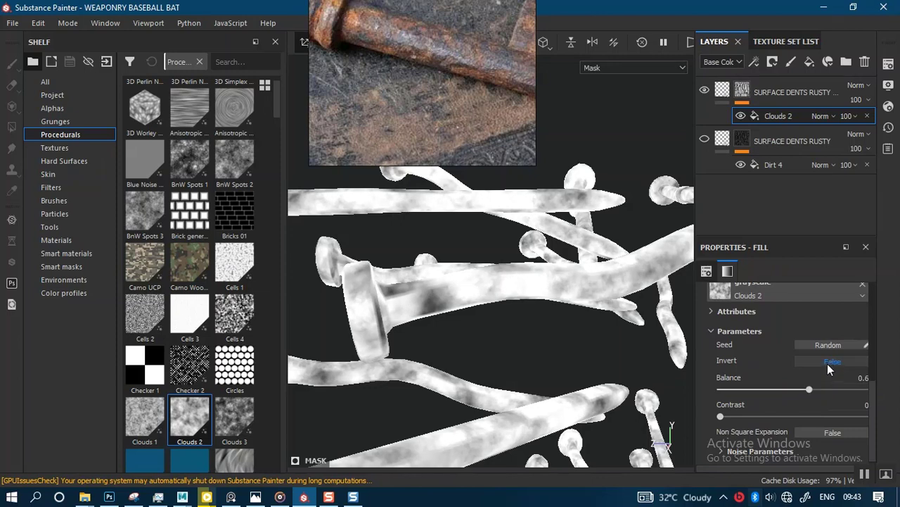
pyautogui.click(830, 361)
pyautogui.moveTo(810, 389); pyautogui.dragTo(819, 392)
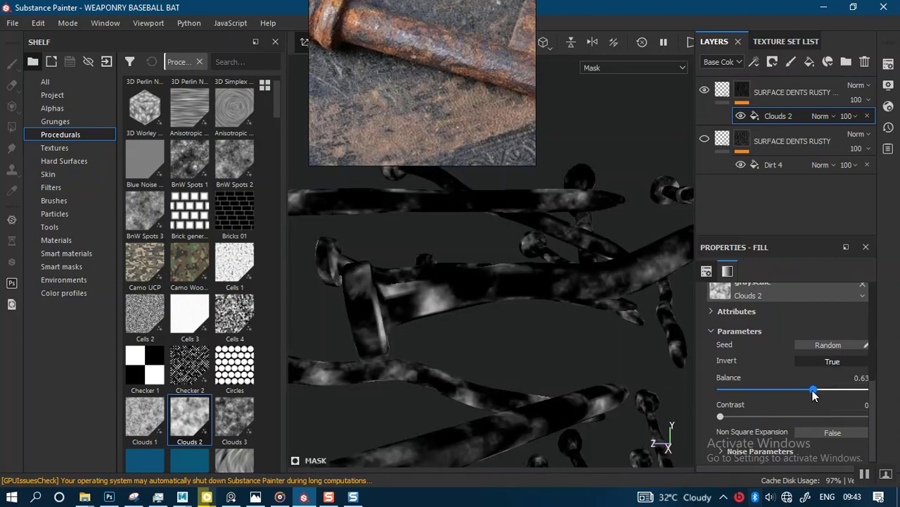
pyautogui.keyDown('alt'); pyautogui.moveTo(529, 274); pyautogui.dragTo(510, 281); pyautogui.keyUp('alt')
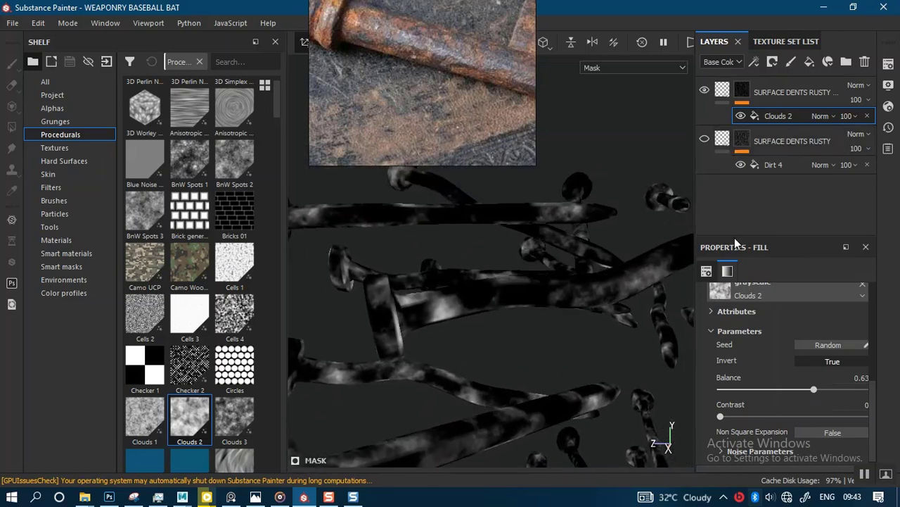
# Step: Return to the material display and inspect the patchy dents on the nails
pyautogui.scroll(5, 872, 359)
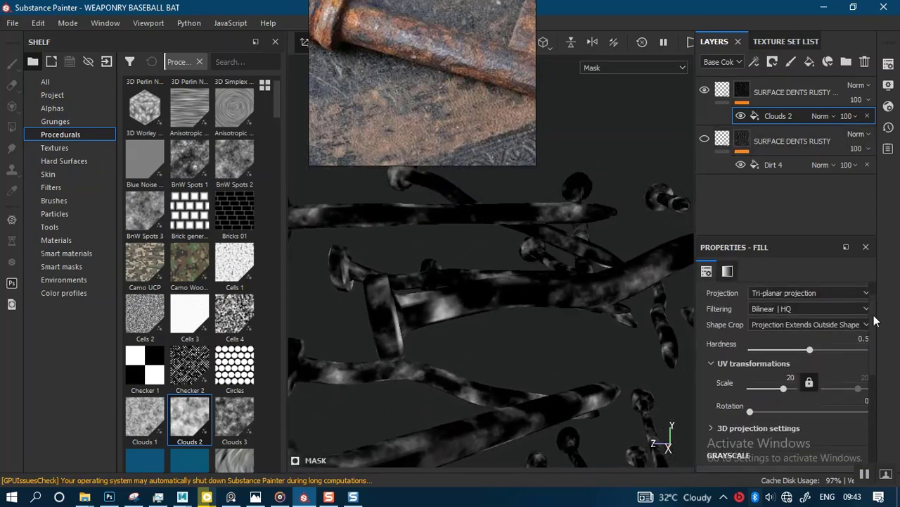
pyautogui.moveTo(874, 317); pyautogui.dragTo(874, 318)
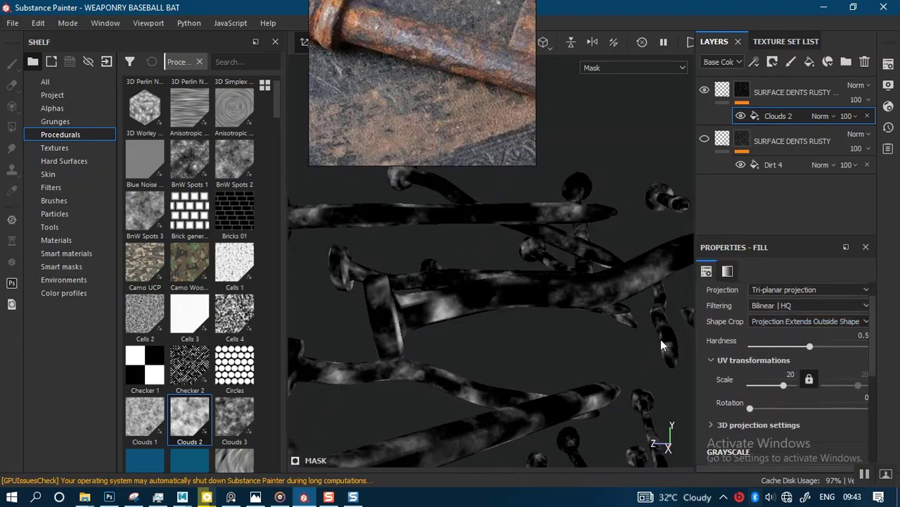
pyautogui.keyDown('alt'); pyautogui.moveTo(606, 319); pyautogui.dragTo(593, 384, button='right'); pyautogui.keyUp('alt')
pyautogui.press('m')
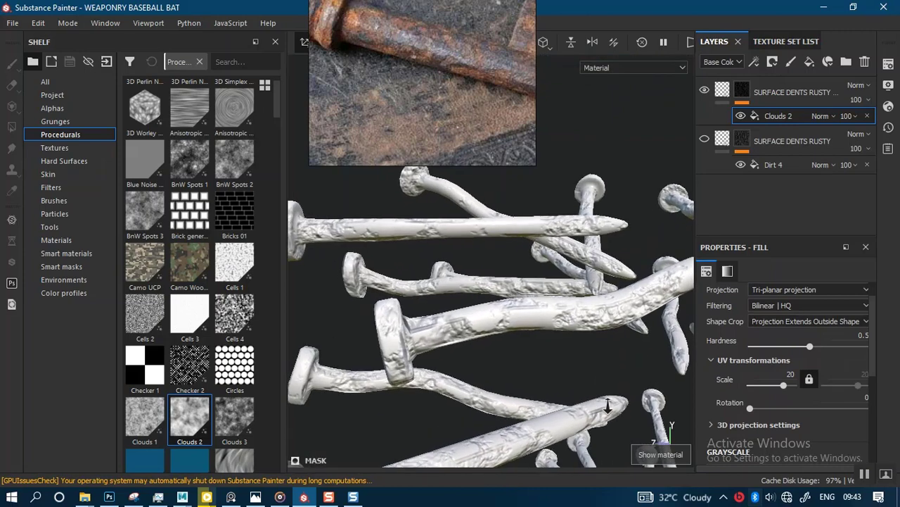
pyautogui.keyDown('alt'); pyautogui.moveTo(587, 367); pyautogui.dragTo(609, 336); pyautogui.keyUp('alt')
# Step: Set the duplicated layer's material height to about -0.47 and select the layer's mask
pyautogui.click(723, 94)
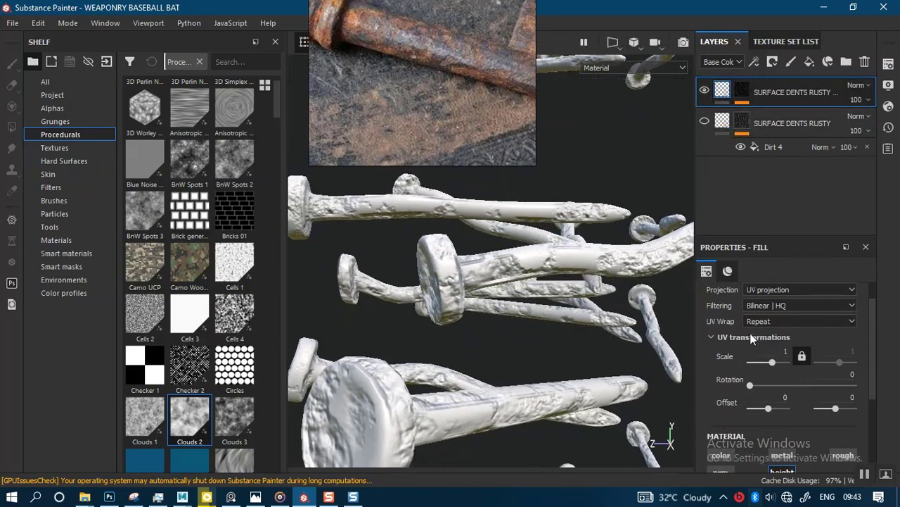
pyautogui.moveTo(871, 367); pyautogui.dragTo(867, 446)
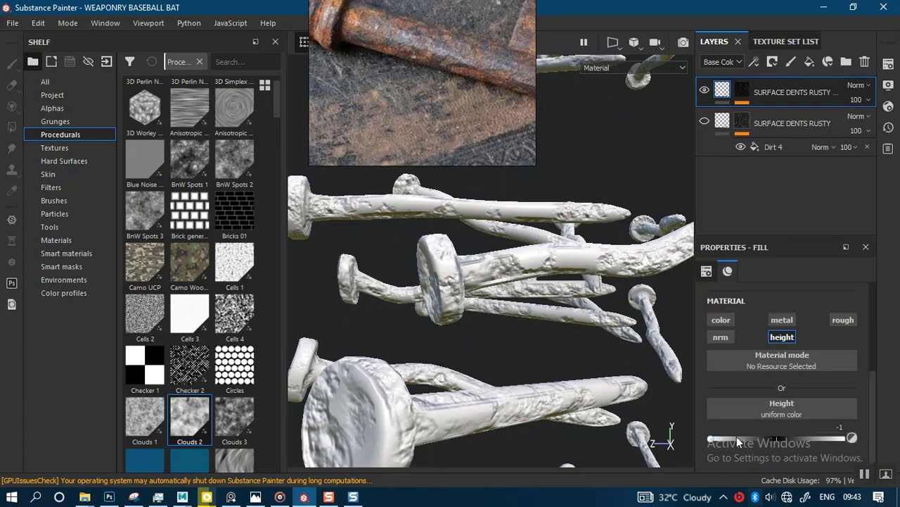
pyautogui.moveTo(737, 436); pyautogui.dragTo(744, 438)
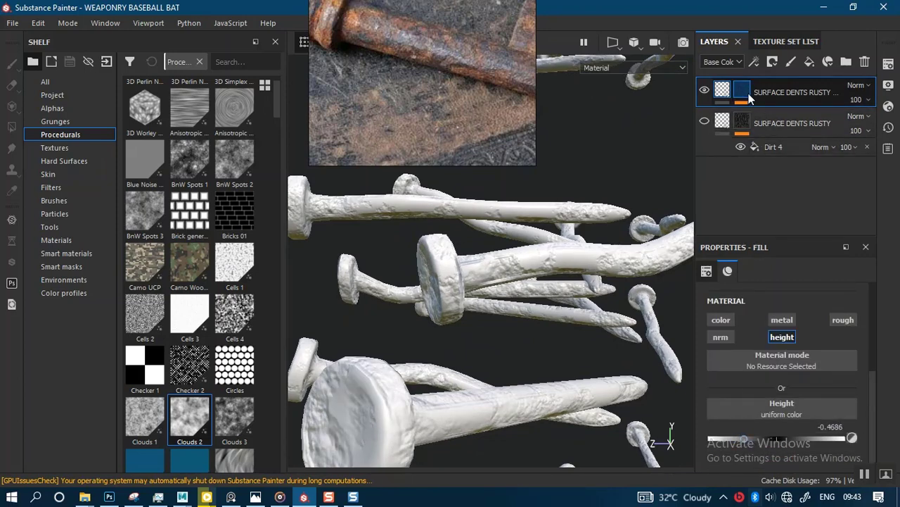
pyautogui.moveTo(750, 99); pyautogui.dragTo(753, 95)
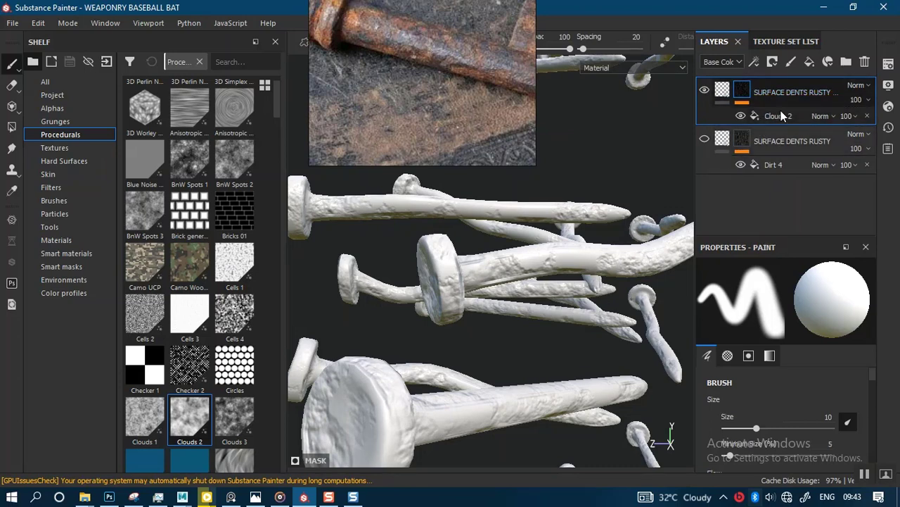
# Step: Move the duplicated dents layer below SURFACE DENTS RUSTY and rename it LARGER BUMPS
pyautogui.moveTo(777, 92); pyautogui.dragTo(773, 164)
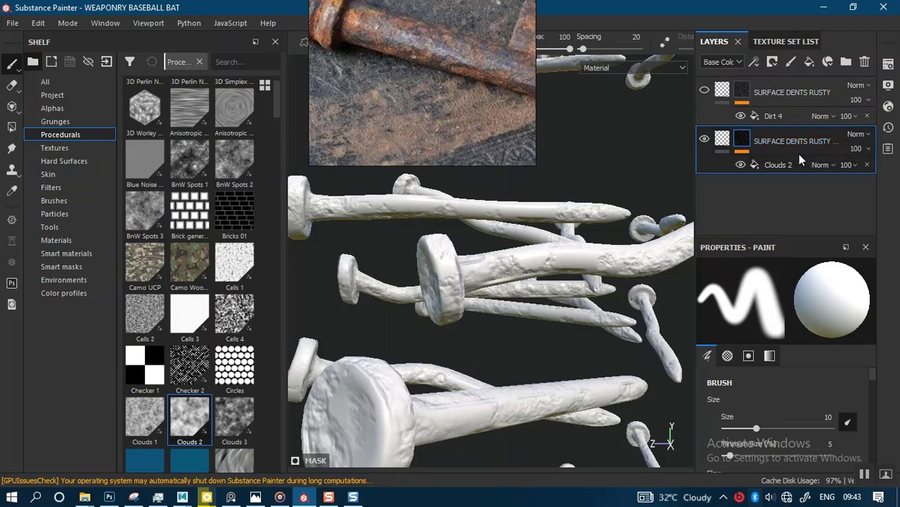
pyautogui.doubleClick(797, 143)
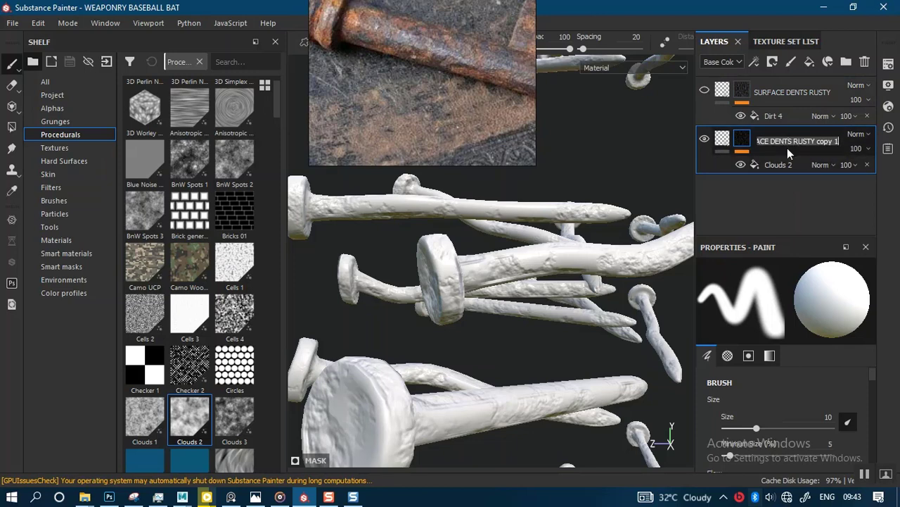
pyautogui.write('LARGER BUMPS')
pyautogui.press('Return')
pyautogui.doubleClick(791, 143)
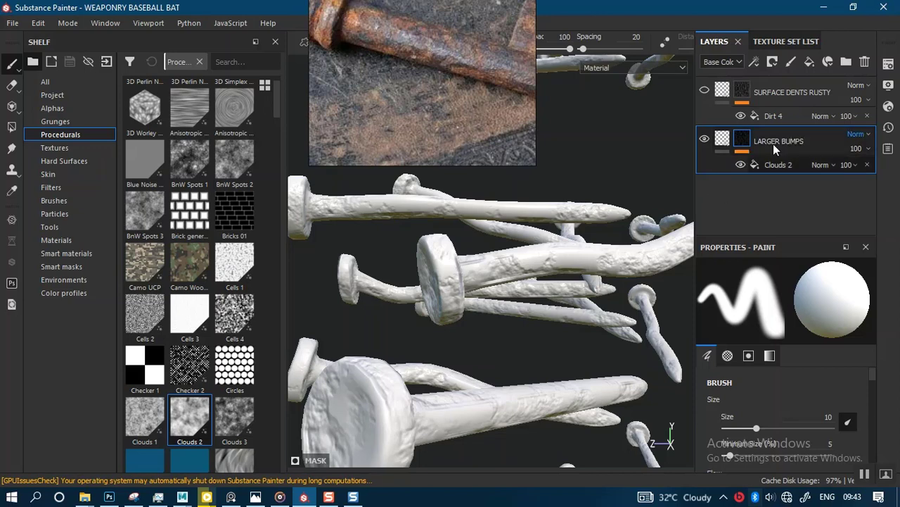
# Step: Add a Blur filter above the Clouds 2 fill in the LARGER BUMPS mask
pyautogui.click(766, 167)
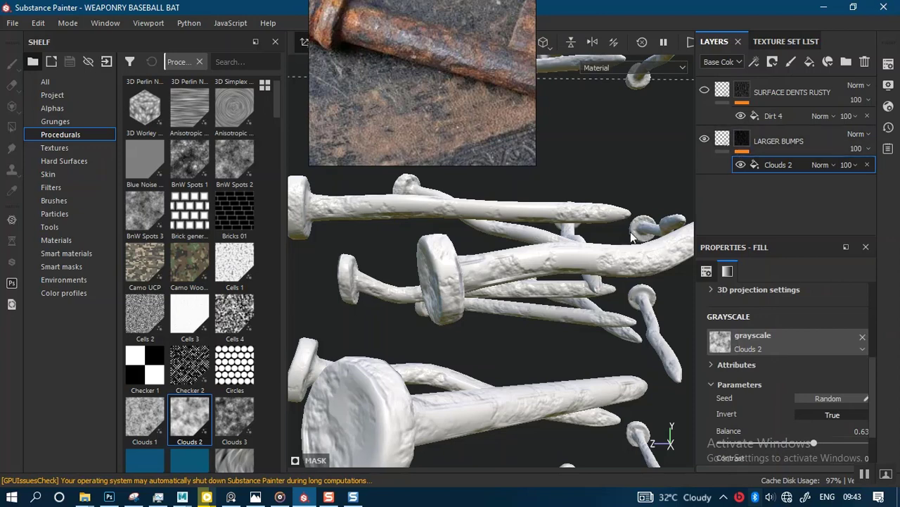
pyautogui.rightClick(744, 147)
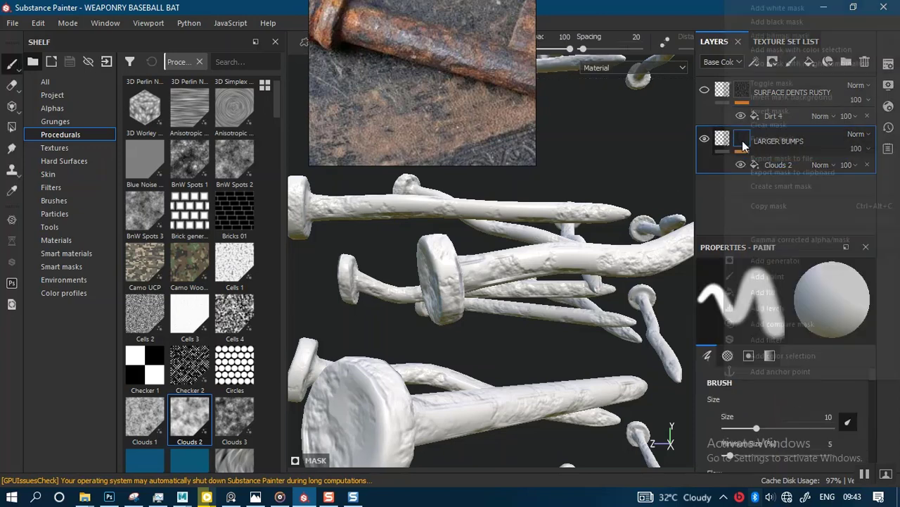
pyautogui.click(764, 340)
pyautogui.click(787, 290)
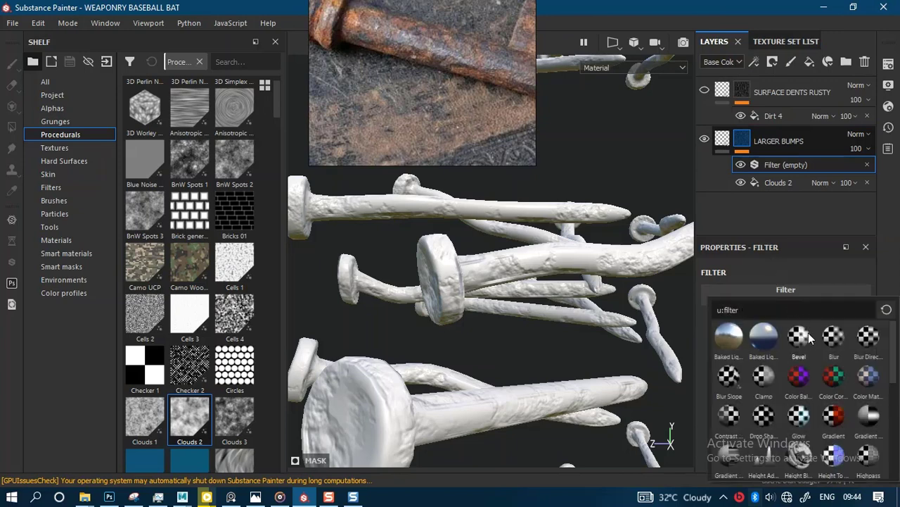
pyautogui.click(833, 342)
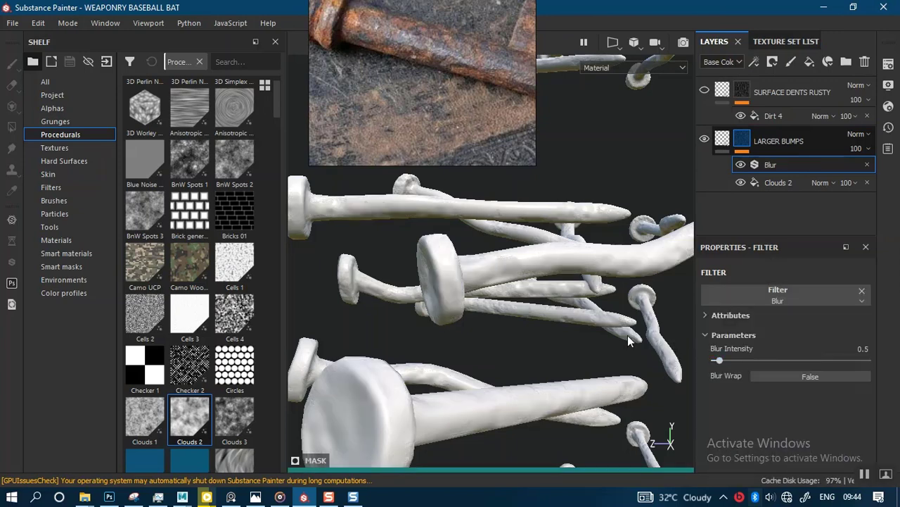
# Step: Set the material height of the LARGER BUMPS layer to -1
pyautogui.keyDown('alt'); pyautogui.moveTo(530, 352); pyautogui.dragTo(605, 386, button='right'); pyautogui.keyUp('alt')
pyautogui.keyDown('alt'); pyautogui.moveTo(602, 317); pyautogui.dragTo(635, 304); pyautogui.keyUp('alt')
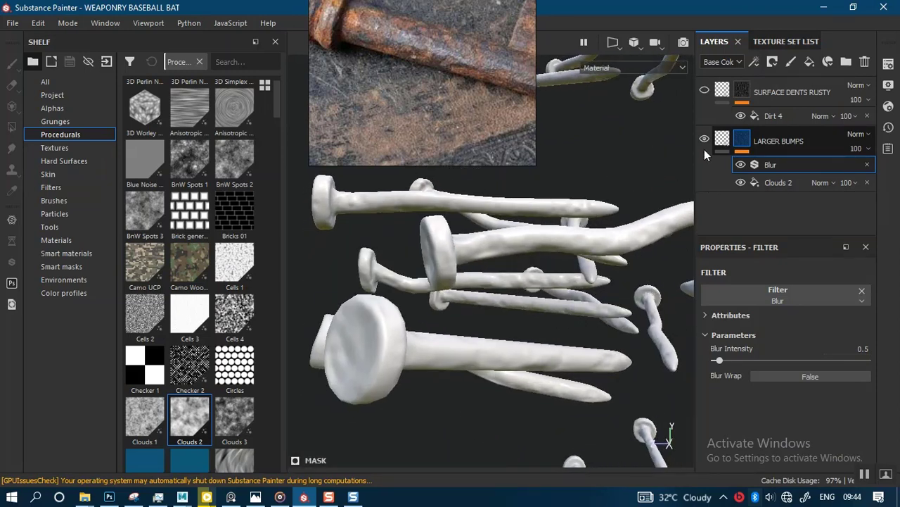
pyautogui.click(734, 152)
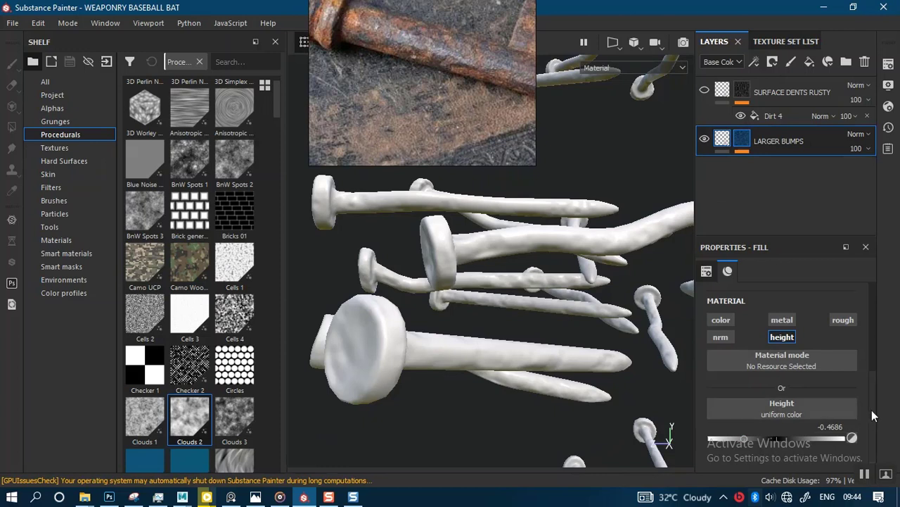
pyautogui.moveTo(745, 437); pyautogui.dragTo(706, 443)
# Step: Inspect the blurred large bumps on the nail heads and shafts from several angles and distances
pyautogui.keyDown('alt'); pyautogui.moveTo(574, 385); pyautogui.dragTo(567, 290, button='right'); pyautogui.keyUp('alt')
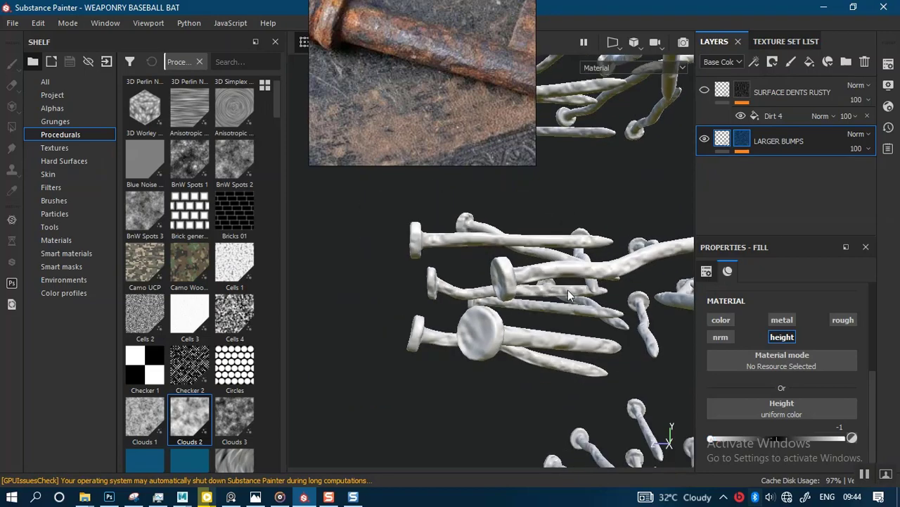
pyautogui.keyDown('alt'); pyautogui.moveTo(567, 290); pyautogui.dragTo(597, 322); pyautogui.keyUp('alt')
pyautogui.keyDown('alt'); pyautogui.moveTo(597, 321); pyautogui.dragTo(581, 397, button='middle'); pyautogui.keyUp('alt')
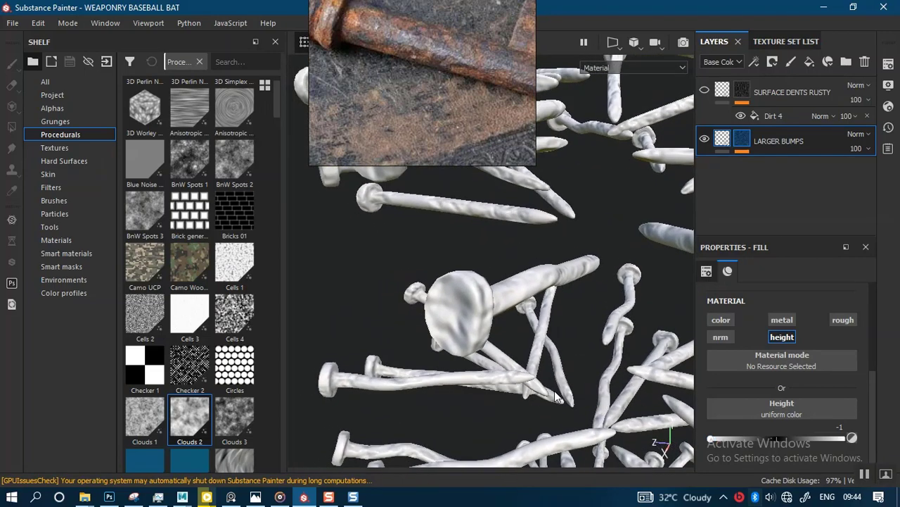
pyautogui.keyDown('alt'); pyautogui.moveTo(581, 397); pyautogui.dragTo(552, 240, button='right'); pyautogui.keyUp('alt')
pyautogui.keyDown('alt'); pyautogui.moveTo(552, 240); pyautogui.dragTo(549, 297, button='middle'); pyautogui.keyUp('alt')
pyautogui.keyDown('alt'); pyautogui.moveTo(548, 297); pyautogui.dragTo(573, 299); pyautogui.keyUp('alt')
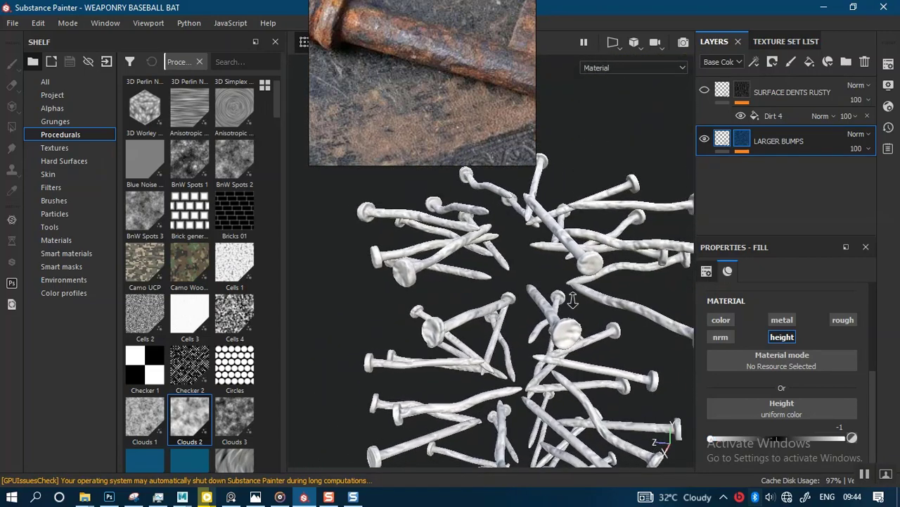
pyautogui.keyDown('alt'); pyautogui.moveTo(573, 300); pyautogui.dragTo(612, 352, button='right'); pyautogui.keyUp('alt')
pyautogui.keyDown('alt'); pyautogui.moveTo(612, 351); pyautogui.dragTo(595, 320); pyautogui.keyUp('alt')
pyautogui.keyDown('alt'); pyautogui.moveTo(595, 320); pyautogui.dragTo(593, 401, button='middle'); pyautogui.keyUp('alt')
pyautogui.moveTo(593, 402)
pyautogui.keyDown('alt'); pyautogui.mouseDown(button='right')
pyautogui.moveTo(595, 359)
pyautogui.moveTo(595, 393)
pyautogui.mouseUp(button='right'); pyautogui.keyUp('alt')
pyautogui.keyDown('alt'); pyautogui.moveTo(595, 394); pyautogui.dragTo(594, 347); pyautogui.keyUp('alt')
pyautogui.keyDown('alt'); pyautogui.moveTo(576, 347); pyautogui.dragTo(623, 248); pyautogui.keyUp('alt')
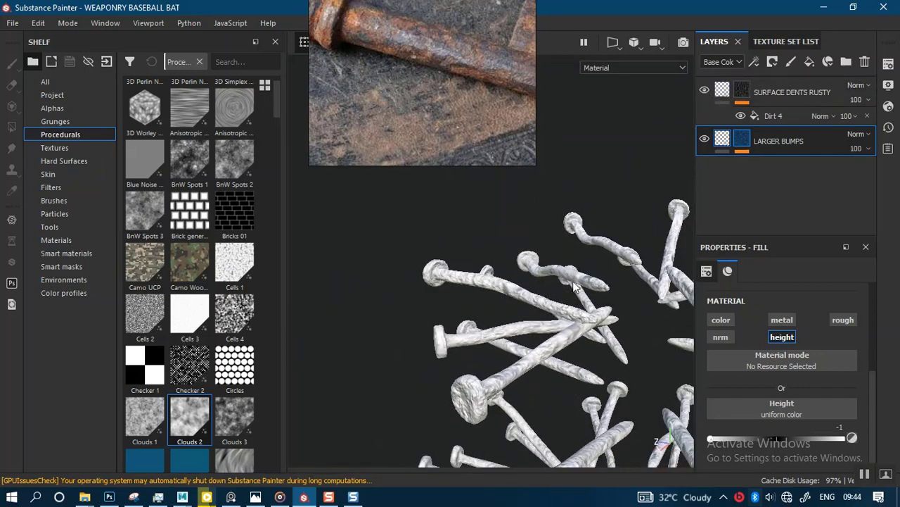
# Step: Inspect the nails with both the SURFACE DENTS RUSTY and LARGER BUMPS layers shown together
pyautogui.keyDown('alt'); pyautogui.moveTo(563, 258); pyautogui.dragTo(572, 342, button='right'); pyautogui.keyUp('alt')
pyautogui.keyDown('alt'); pyautogui.moveTo(573, 342); pyautogui.dragTo(549, 302); pyautogui.keyUp('alt')
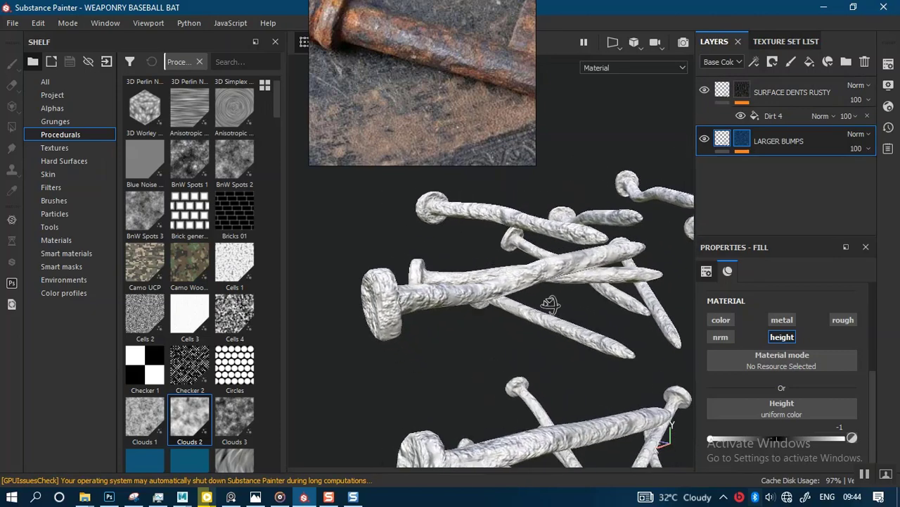
pyautogui.keyDown('alt'); pyautogui.moveTo(549, 302); pyautogui.dragTo(565, 239, button='middle'); pyautogui.keyUp('alt')
pyautogui.keyDown('alt'); pyautogui.moveTo(565, 239); pyautogui.dragTo(557, 272, button='right'); pyautogui.keyUp('alt')
pyautogui.keyDown('alt'); pyautogui.moveTo(557, 272); pyautogui.dragTo(620, 243); pyautogui.keyUp('alt')
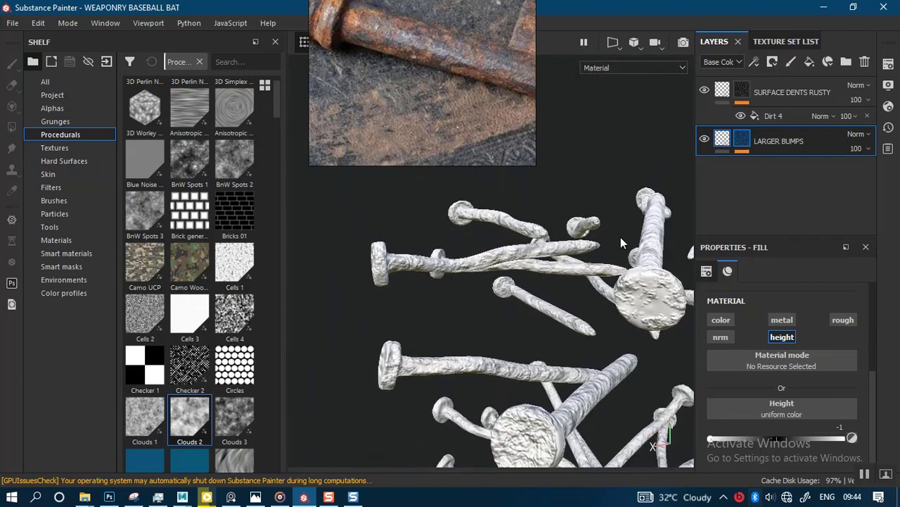
# Step: Try a height of 0.2174 on the SURFACE DENTS RUSTY layer, restore it to 0.3816 and check the nails
pyautogui.click(723, 95)
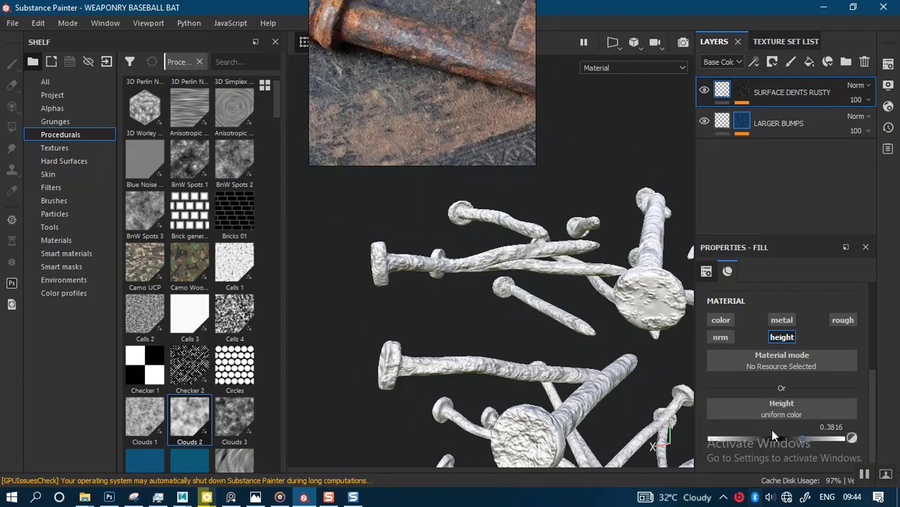
pyautogui.click(792, 437)
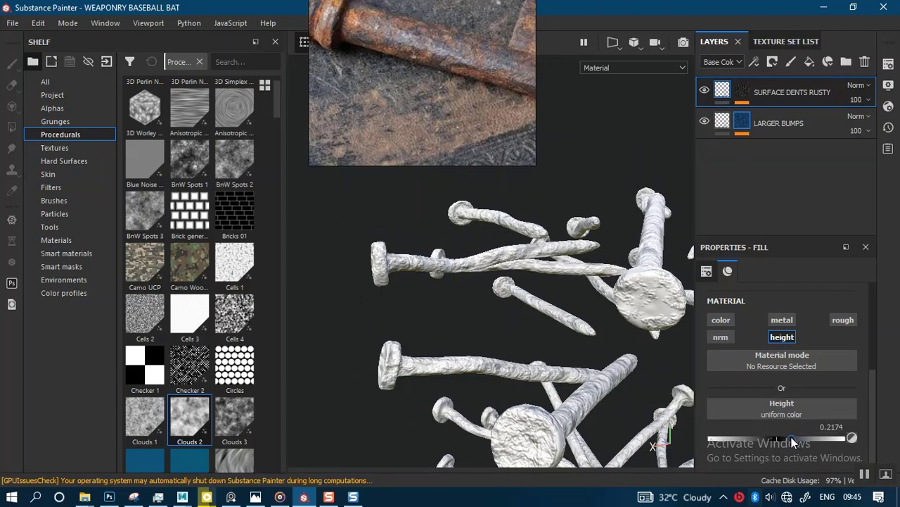
pyautogui.moveTo(792, 437); pyautogui.dragTo(802, 437)
pyautogui.keyDown('alt'); pyautogui.moveTo(581, 327); pyautogui.dragTo(640, 315, button='right'); pyautogui.keyUp('alt')
pyautogui.keyDown('alt'); pyautogui.moveTo(640, 315); pyautogui.dragTo(528, 298); pyautogui.keyUp('alt')
pyautogui.keyDown('alt'); pyautogui.moveTo(528, 298); pyautogui.dragTo(588, 288, button='right'); pyautogui.keyUp('alt')
pyautogui.keyDown('alt'); pyautogui.moveTo(589, 288); pyautogui.dragTo(611, 286); pyautogui.keyUp('alt')
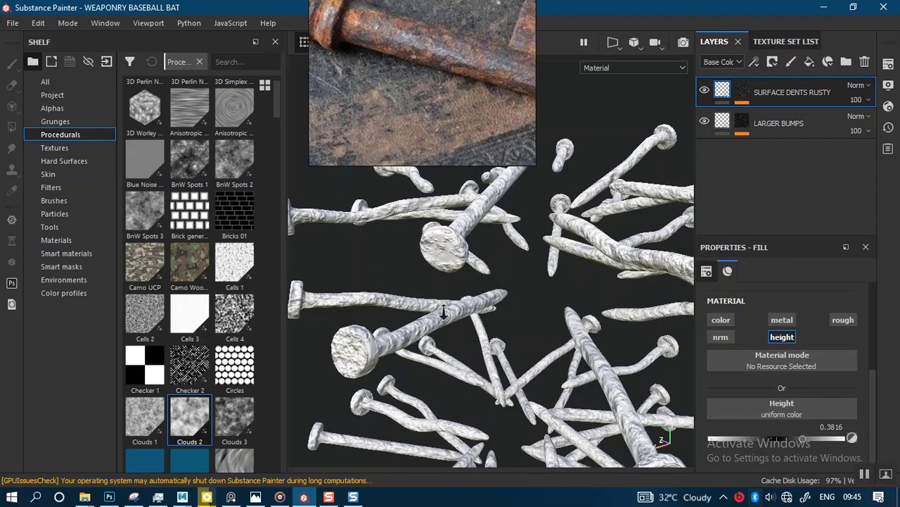
# Step: Add an anchor point to the content of the LARGER BUMPS layer
pyautogui.click(774, 131)
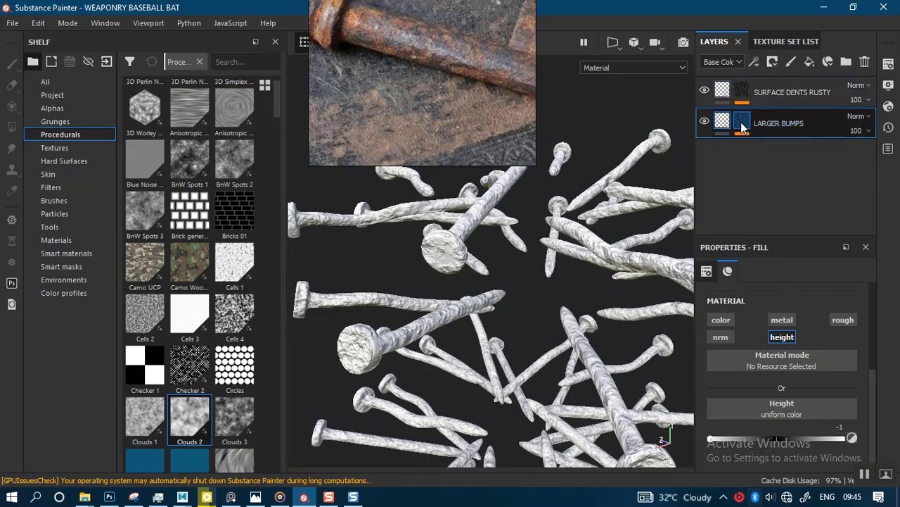
pyautogui.click(743, 127)
pyautogui.keyDown('alt'); pyautogui.moveTo(580, 202); pyautogui.dragTo(583, 221); pyautogui.keyUp('alt')
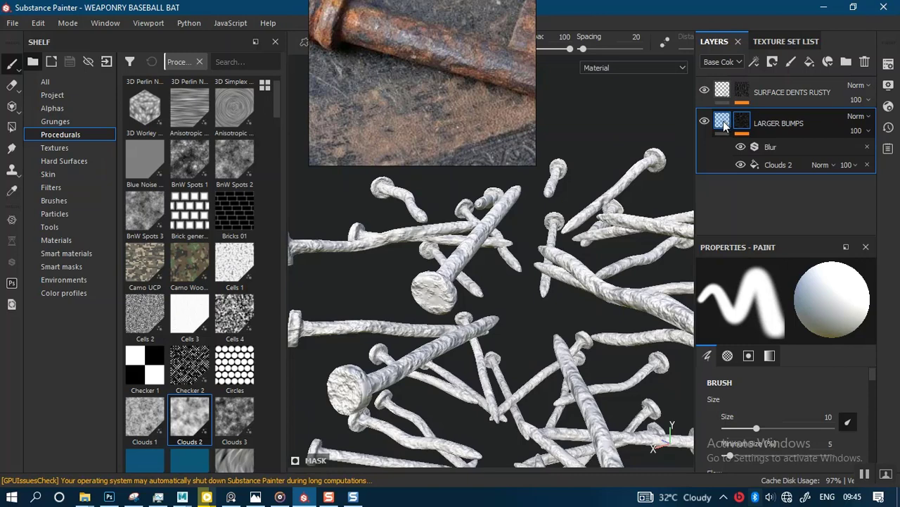
pyautogui.click(724, 125)
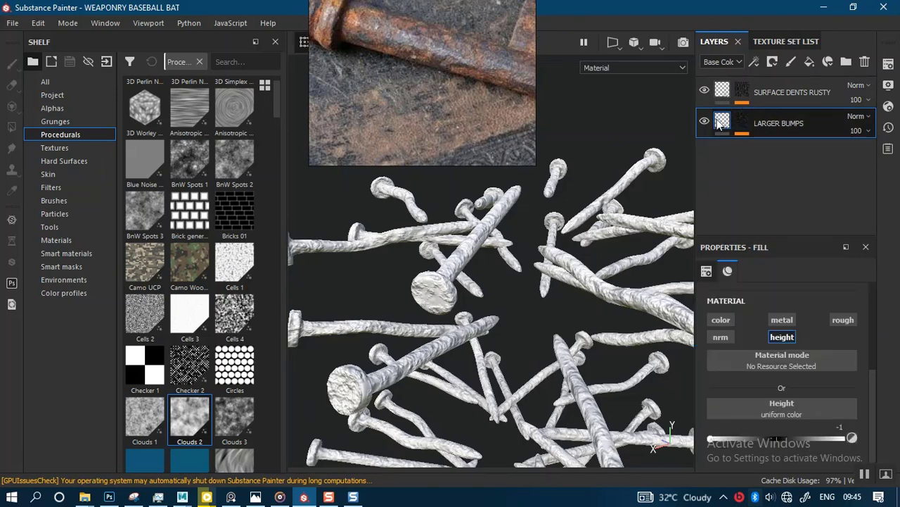
pyautogui.rightClick(718, 123)
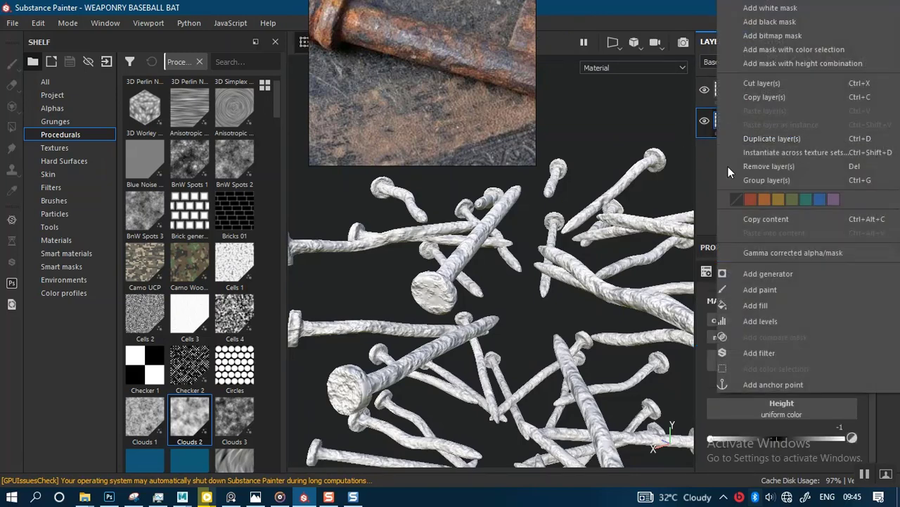
pyautogui.click(762, 382)
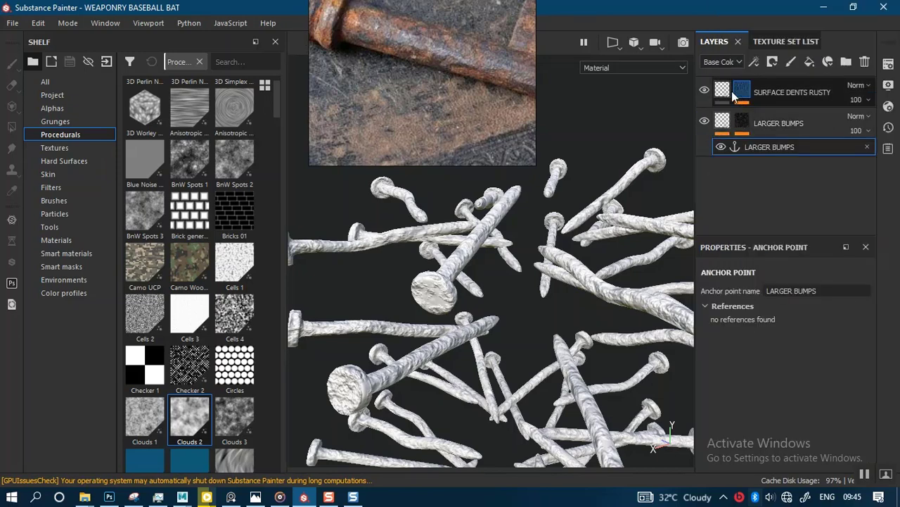
pyautogui.keyDown('alt'); pyautogui.moveTo(585, 221); pyautogui.dragTo(593, 248); pyautogui.keyUp('alt')
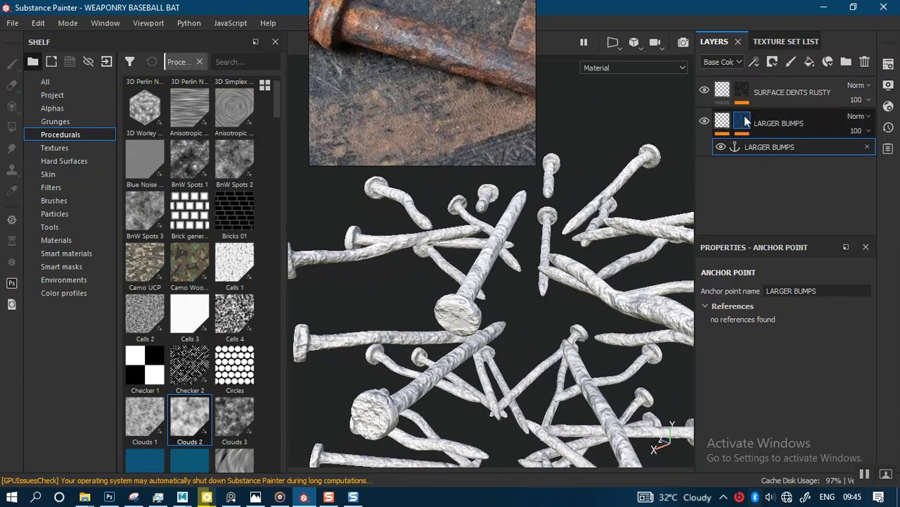
# Step: Add an anchor point to the content of the SURFACE DENTS RUSTY layer
pyautogui.click(719, 97)
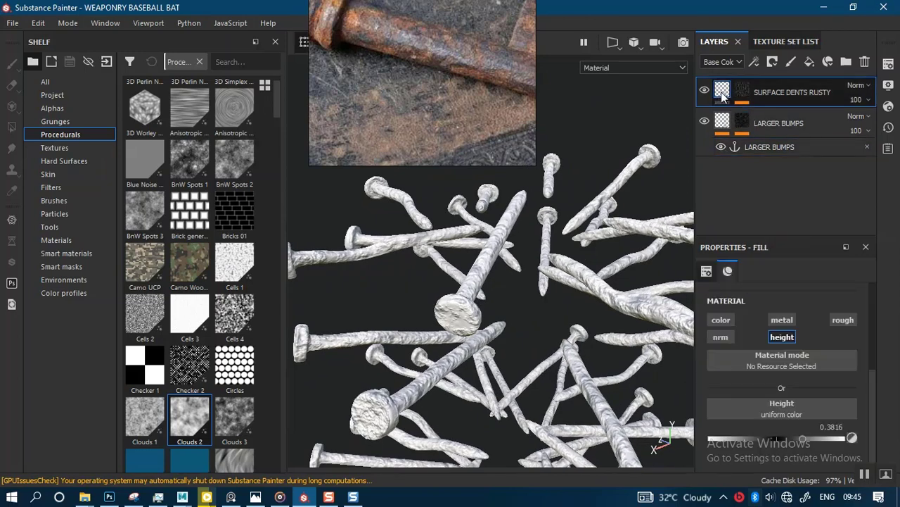
pyautogui.rightClick(723, 95)
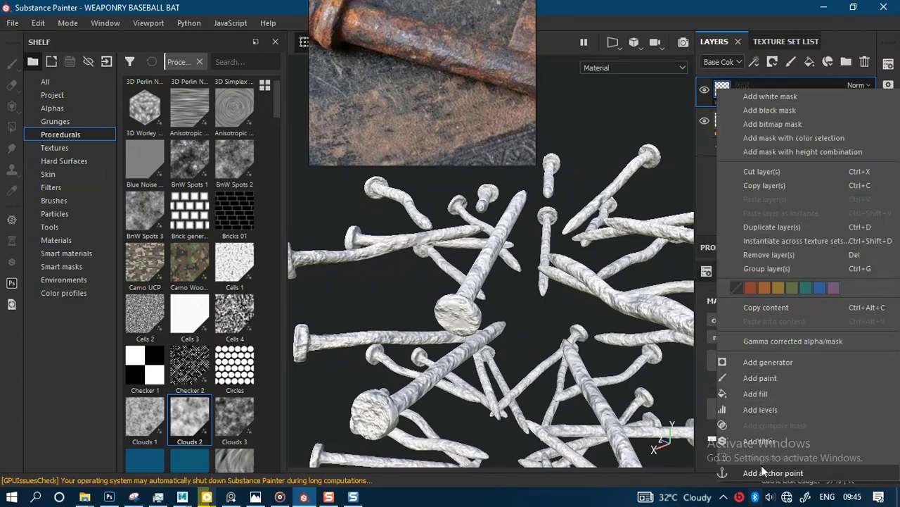
pyautogui.click(764, 471)
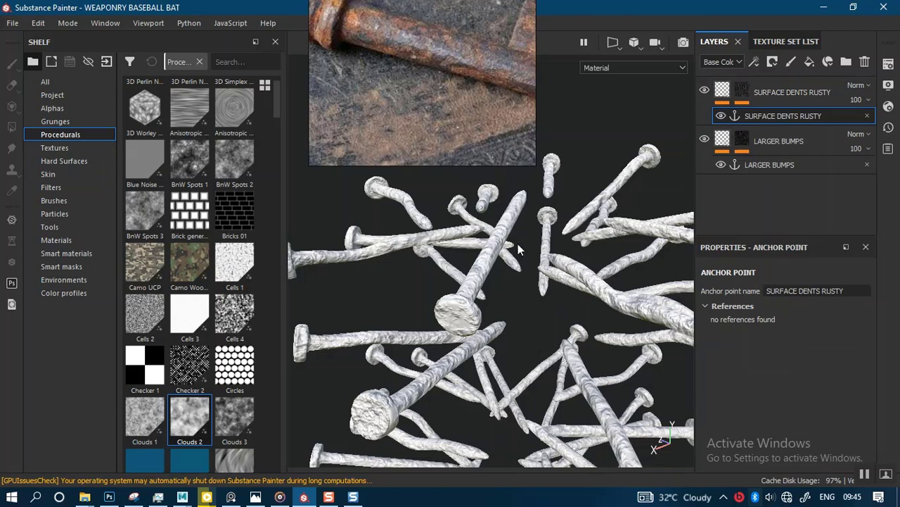
pyautogui.keyDown('alt'); pyautogui.moveTo(524, 218); pyautogui.dragTo(455, 249); pyautogui.keyUp('alt')
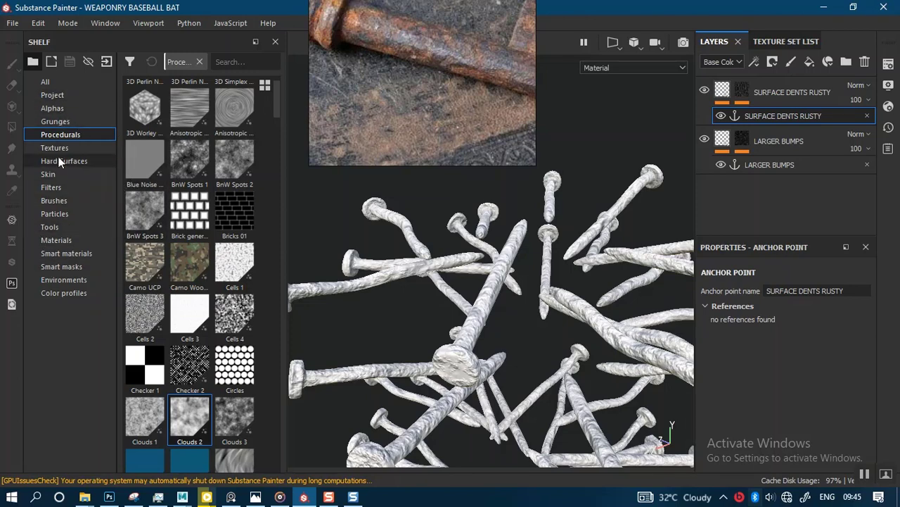
# Step: Search the shelf's materials for RUST and add Rust Coarse as the top layer of the stack
pyautogui.click(60, 241)
pyautogui.click(234, 66)
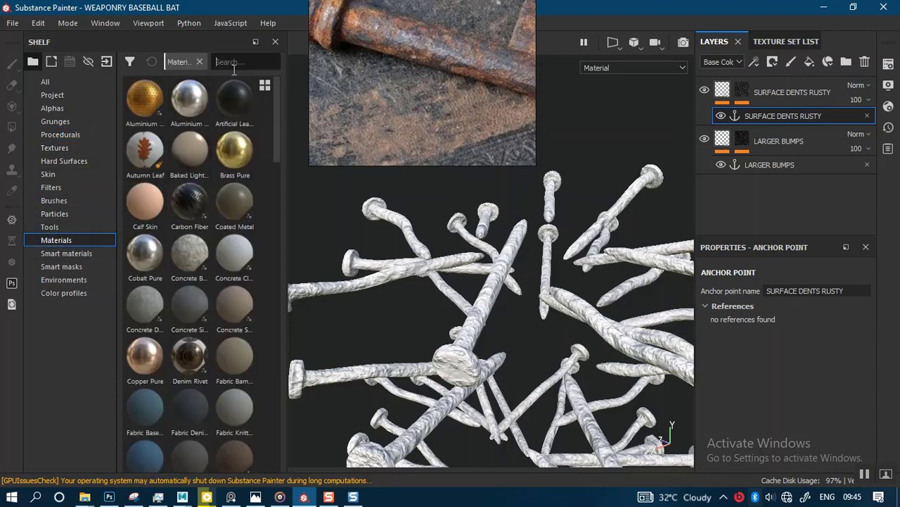
pyautogui.write('RUST')
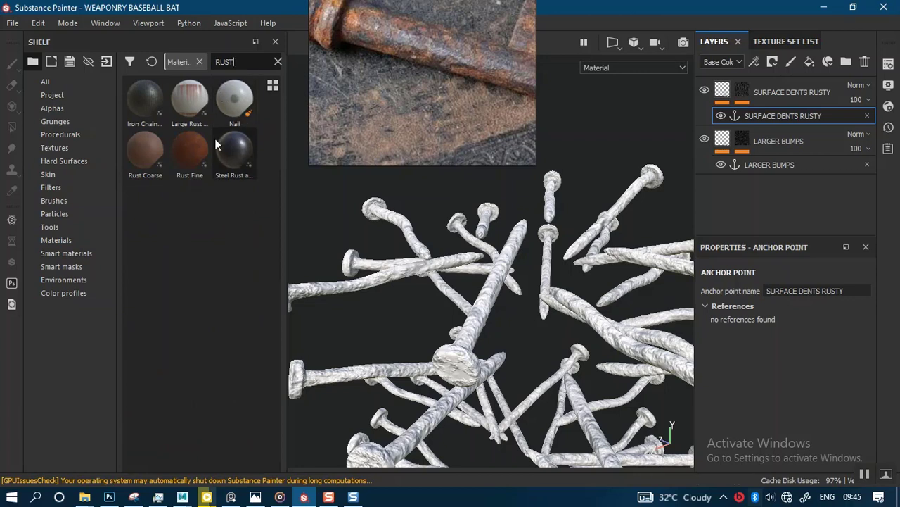
pyautogui.moveTo(435, 97)
pyautogui.mouseDown(button='right')
pyautogui.moveTo(418, 133)
pyautogui.moveTo(442, 128)
pyautogui.mouseUp(button='right')
pyautogui.click(186, 210)
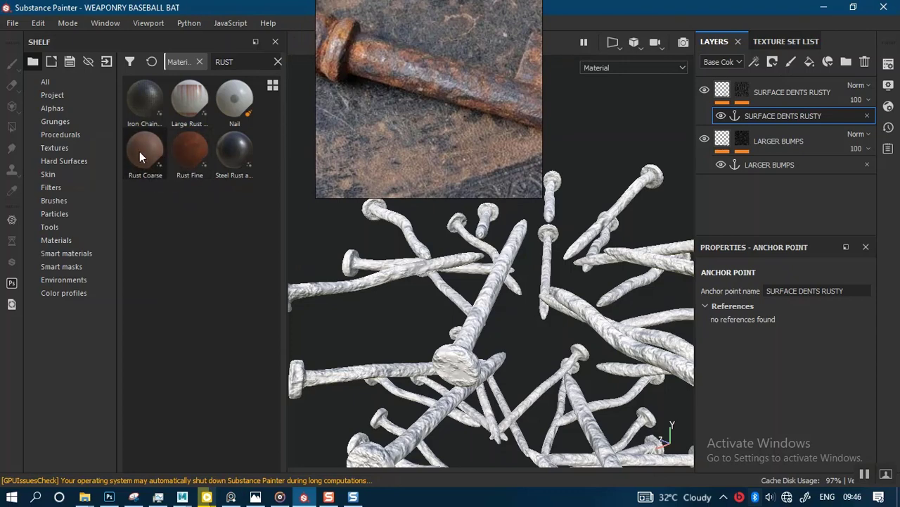
pyautogui.moveTo(140, 157); pyautogui.dragTo(757, 83)
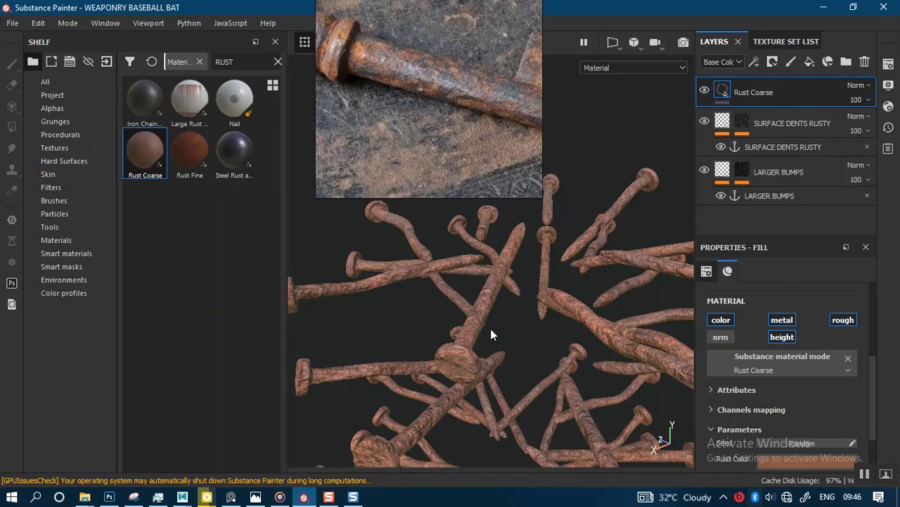
# Step: Inspect the Rust Coarse material on the nails and move the reference photo aside to compare them
pyautogui.keyDown('alt'); pyautogui.moveTo(491, 329); pyautogui.dragTo(493, 371); pyautogui.keyUp('alt')
pyautogui.keyDown('alt'); pyautogui.moveTo(492, 352); pyautogui.dragTo(551, 246, button='middle'); pyautogui.keyUp('alt')
pyautogui.keyDown('alt'); pyautogui.moveTo(526, 306); pyautogui.dragTo(530, 370, button='right'); pyautogui.keyUp('alt')
pyautogui.keyDown('alt'); pyautogui.moveTo(530, 371); pyautogui.dragTo(469, 304); pyautogui.keyUp('alt')
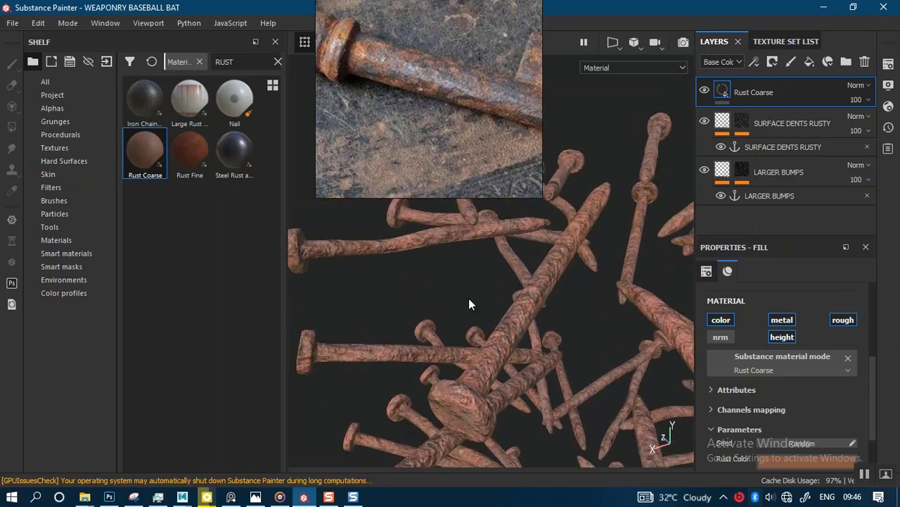
pyautogui.keyDown('alt'); pyautogui.moveTo(482, 363); pyautogui.dragTo(496, 186, button='right'); pyautogui.keyUp('alt')
pyautogui.moveTo(429, 154); pyautogui.dragTo(213, 229, button='right')
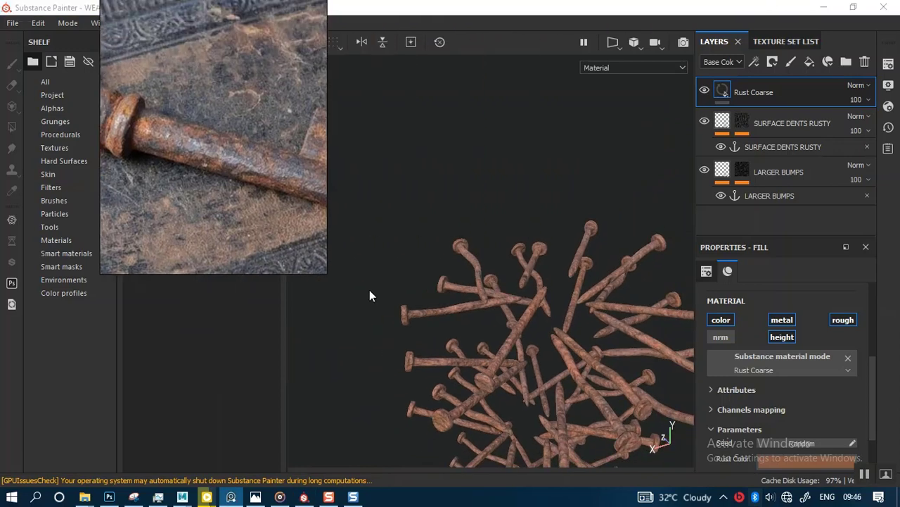
pyautogui.moveTo(247, 180); pyautogui.dragTo(221, 170, button='middle')
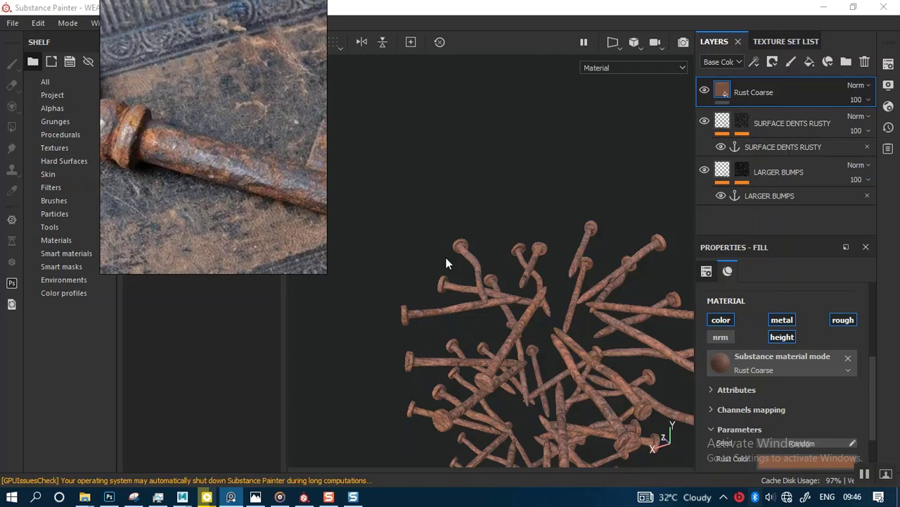
# Step: Examine the Rust Coarse surface on the nails up close and from afar, comparing it with the rusty reference photo
pyautogui.keyDown('alt'); pyautogui.moveTo(461, 266); pyautogui.dragTo(519, 325, button='right'); pyautogui.keyUp('alt')
pyautogui.keyDown('alt'); pyautogui.moveTo(519, 325); pyautogui.dragTo(520, 189, button='middle'); pyautogui.keyUp('alt')
pyautogui.moveTo(522, 197)
pyautogui.keyDown('alt'); pyautogui.mouseDown(button='right')
pyautogui.moveTo(542, 284)
pyautogui.moveTo(539, 235)
pyautogui.moveTo(513, 291)
pyautogui.moveTo(528, 246)
pyautogui.moveTo(552, 302)
pyautogui.mouseUp(button='right'); pyautogui.keyUp('alt')
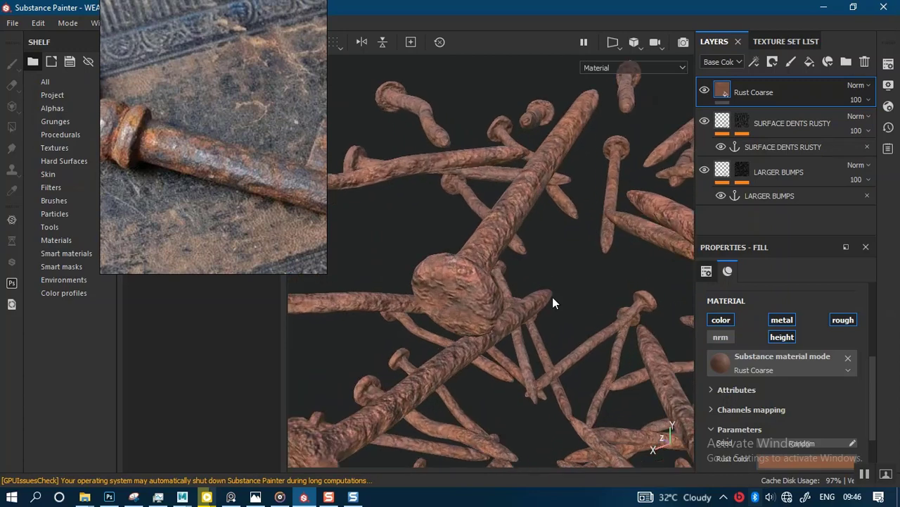
pyautogui.click(774, 125)
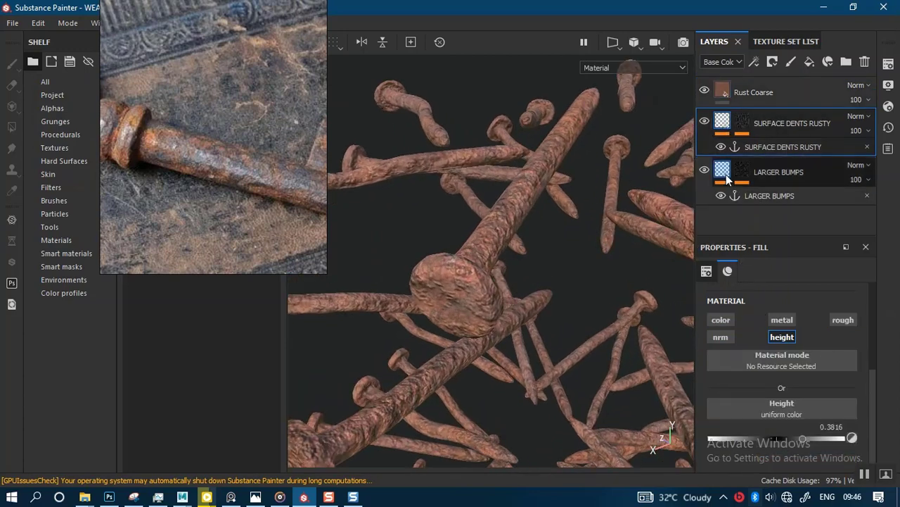
pyautogui.keyDown('alt'); pyautogui.moveTo(499, 295); pyautogui.dragTo(562, 261); pyautogui.keyUp('alt')
pyautogui.keyDown('alt'); pyautogui.moveTo(562, 261); pyautogui.dragTo(656, 239, button='middle'); pyautogui.keyUp('alt')
pyautogui.scroll(-2, 557, 210)
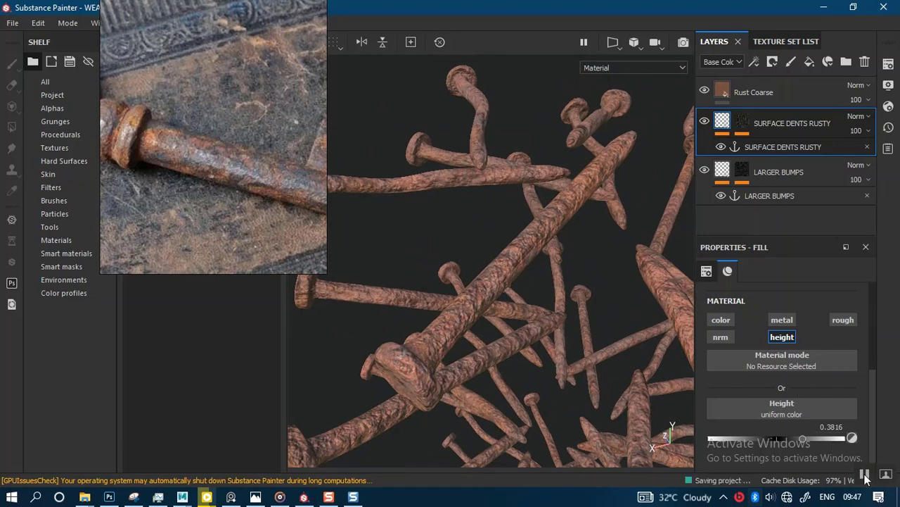
pyautogui.click(865, 475)
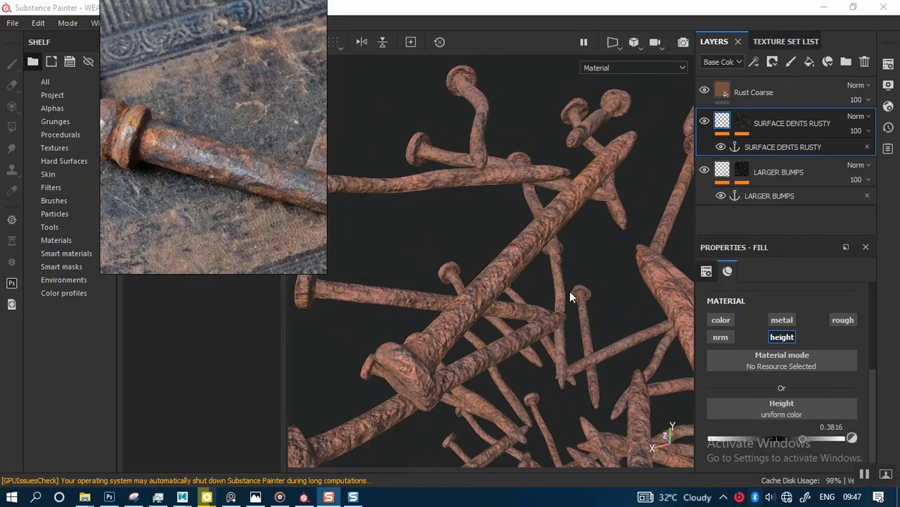
pyautogui.keyDown('alt'); pyautogui.moveTo(570, 291); pyautogui.dragTo(543, 199, button='right'); pyautogui.keyUp('alt')
pyautogui.keyDown('alt'); pyautogui.moveTo(544, 199); pyautogui.dragTo(511, 228, button='middle'); pyautogui.keyUp('alt')
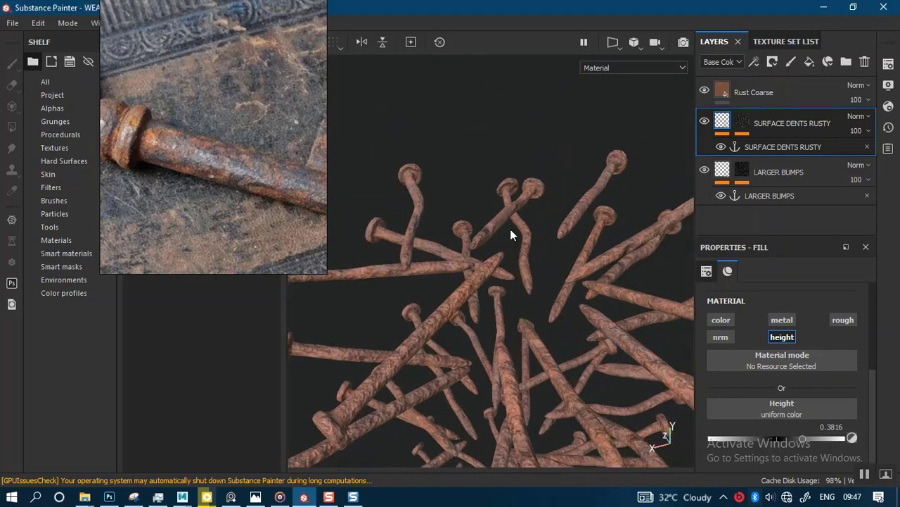
pyautogui.moveTo(510, 229)
pyautogui.keyDown('alt'); pyautogui.mouseDown(button='right')
pyautogui.moveTo(517, 312)
pyautogui.moveTo(525, 265)
pyautogui.mouseUp(button='right'); pyautogui.keyUp('alt')
pyautogui.moveTo(197, 175)
pyautogui.mouseDown(button='middle')
pyautogui.moveTo(269, 193)
pyautogui.moveTo(171, 180)
pyautogui.moveTo(199, 162)
pyautogui.mouseUp(button='middle')
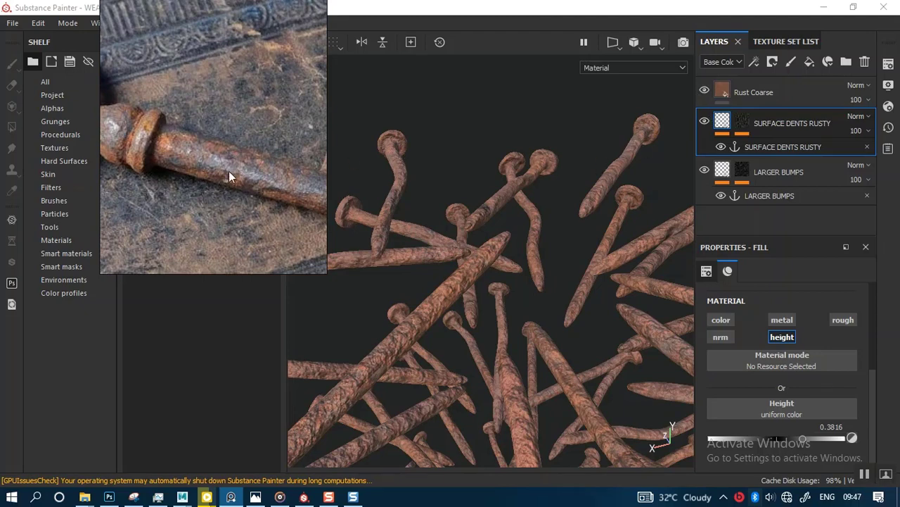
# Step: Move the reference photo clear of the shelf and add the Steel Rust and Wear material as a layer above Rust Coarse
pyautogui.moveTo(228, 171); pyautogui.dragTo(408, 150)
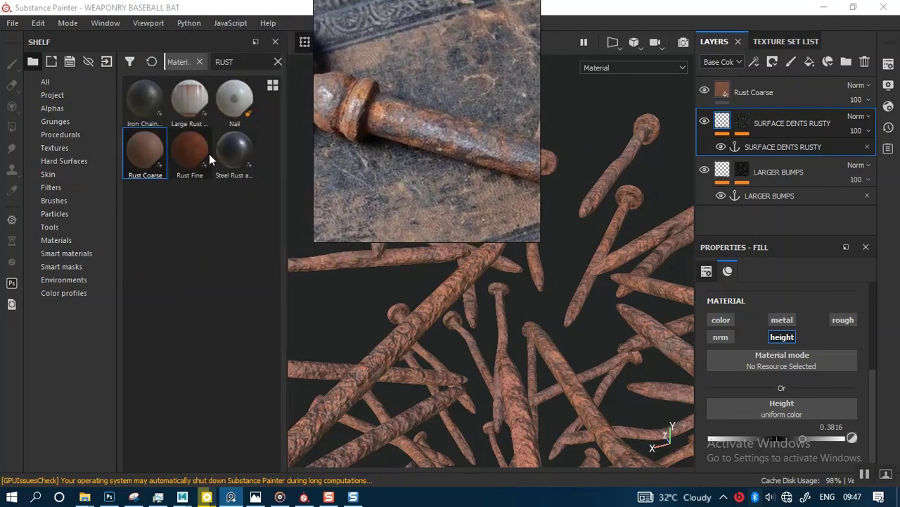
pyautogui.click(247, 160)
pyautogui.moveTo(240, 156); pyautogui.dragTo(748, 78)
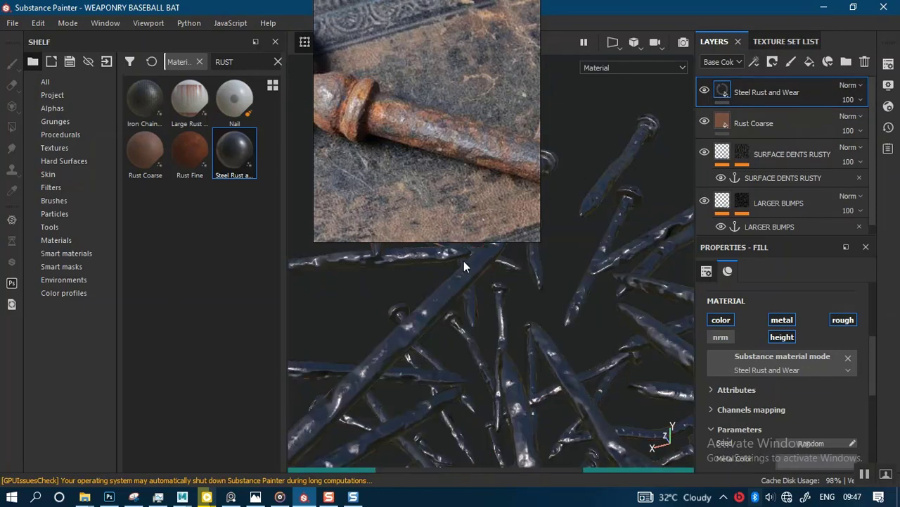
pyautogui.moveTo(451, 181); pyautogui.dragTo(216, 262, button='right')
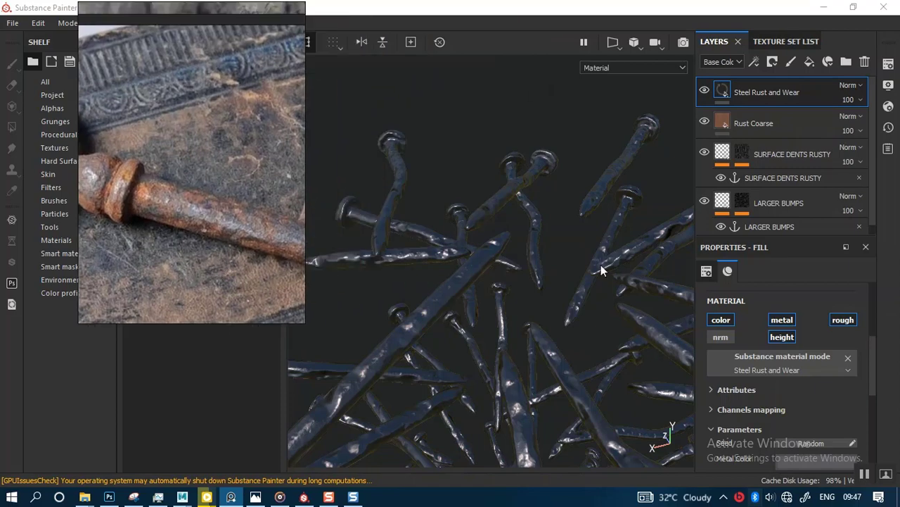
# Step: Try a metal roughness of 0.6602 on the Steel Rust and Wear layer and undo the change
pyautogui.keyDown('alt'); pyautogui.moveTo(561, 285); pyautogui.dragTo(664, 188); pyautogui.keyUp('alt')
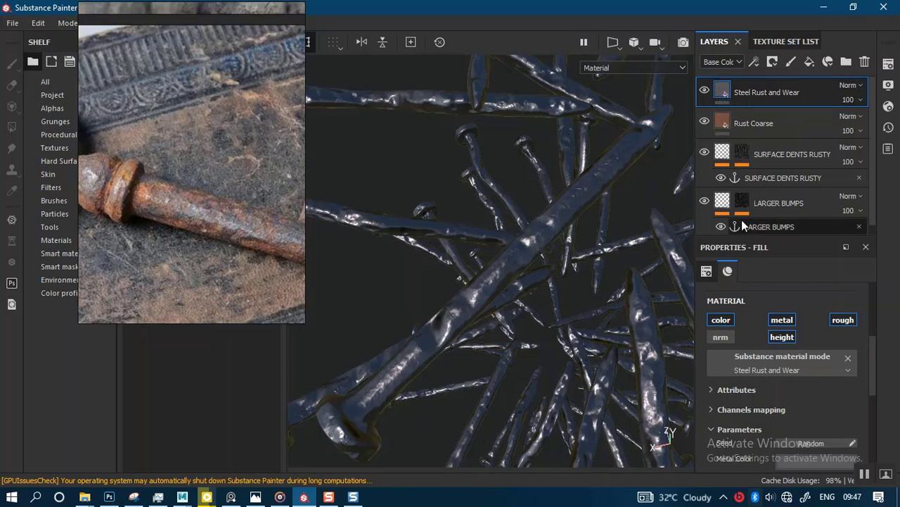
pyautogui.moveTo(873, 360); pyautogui.dragTo(867, 399)
pyautogui.scroll(-3, 519, 185)
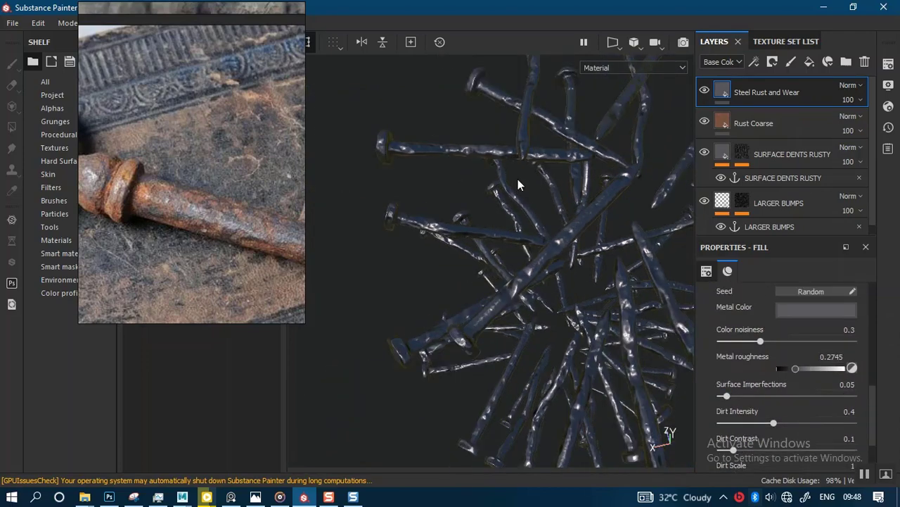
pyautogui.keyDown('alt'); pyautogui.moveTo(518, 185); pyautogui.dragTo(579, 282); pyautogui.keyUp('alt')
pyautogui.moveTo(561, 283)
pyautogui.keyDown('shift'); pyautogui.mouseDown(button='right')
pyautogui.moveTo(537, 287)
pyautogui.moveTo(568, 285)
pyautogui.moveTo(548, 285)
pyautogui.mouseUp(button='right'); pyautogui.keyUp('shift')
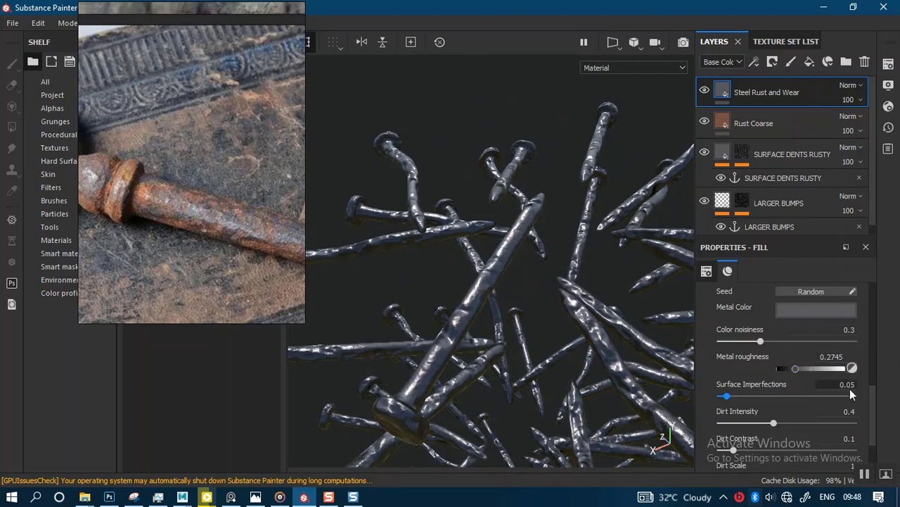
pyautogui.moveTo(872, 425)
pyautogui.mouseDown()
pyautogui.moveTo(871, 446)
pyautogui.moveTo(877, 415)
pyautogui.mouseUp()
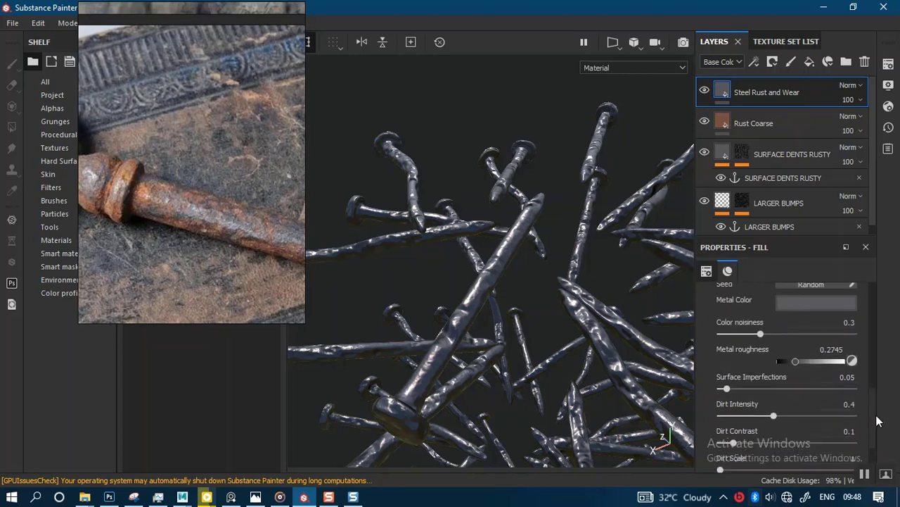
pyautogui.click(797, 360)
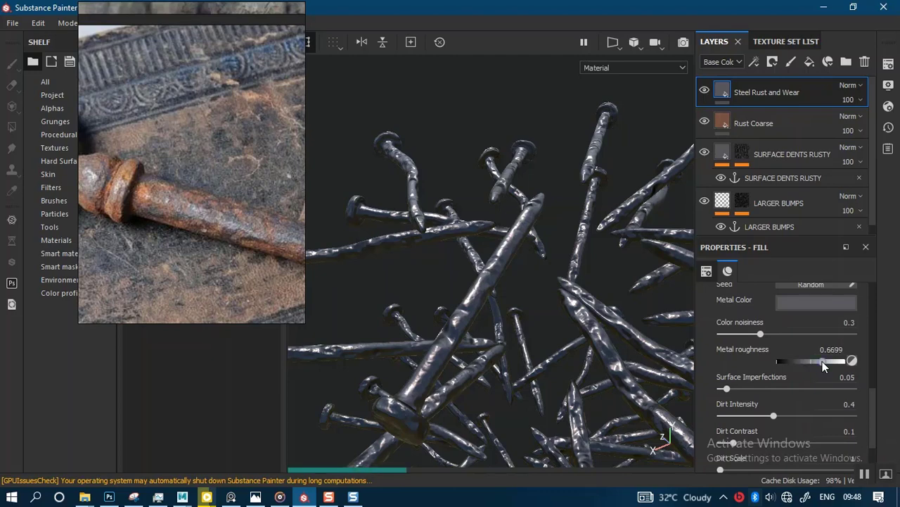
pyautogui.click(821, 361)
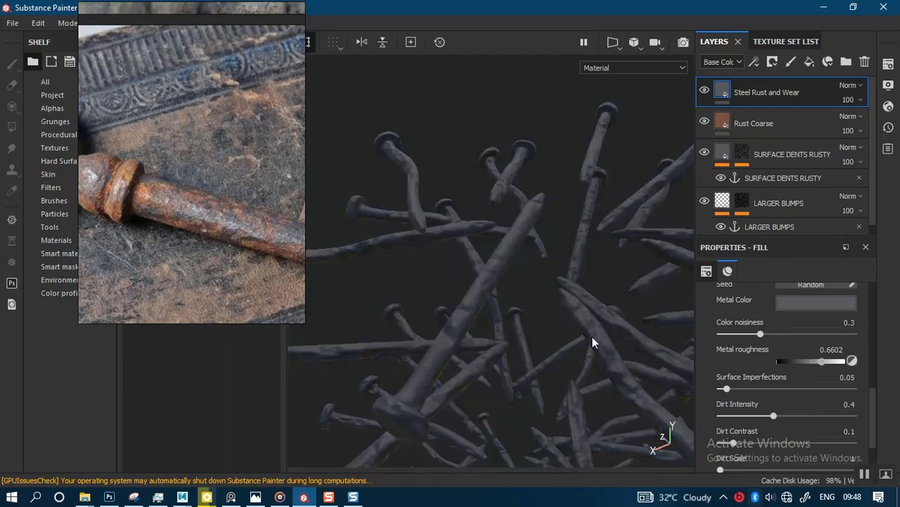
pyautogui.hotkey('ctrl', 'z')
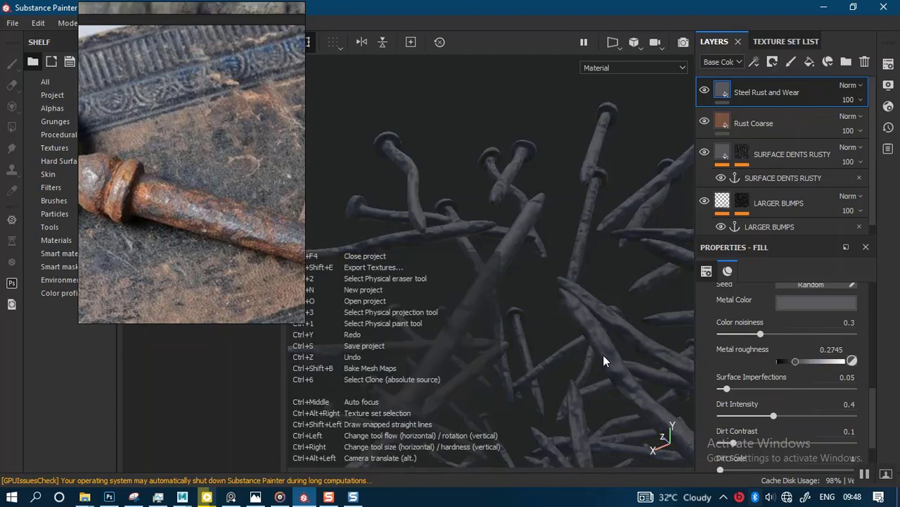
# Step: Add a black mask to the Steel Rust and Wear layer and move the reference photo off the shelf
pyautogui.keyDown('alt'); pyautogui.moveTo(551, 326); pyautogui.dragTo(562, 303); pyautogui.keyUp('alt')
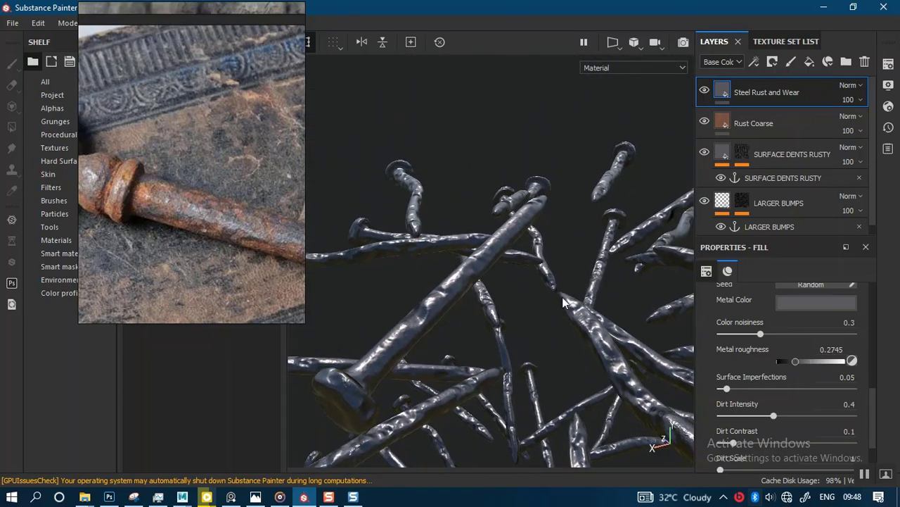
pyautogui.rightClick(724, 92)
pyautogui.click(768, 113)
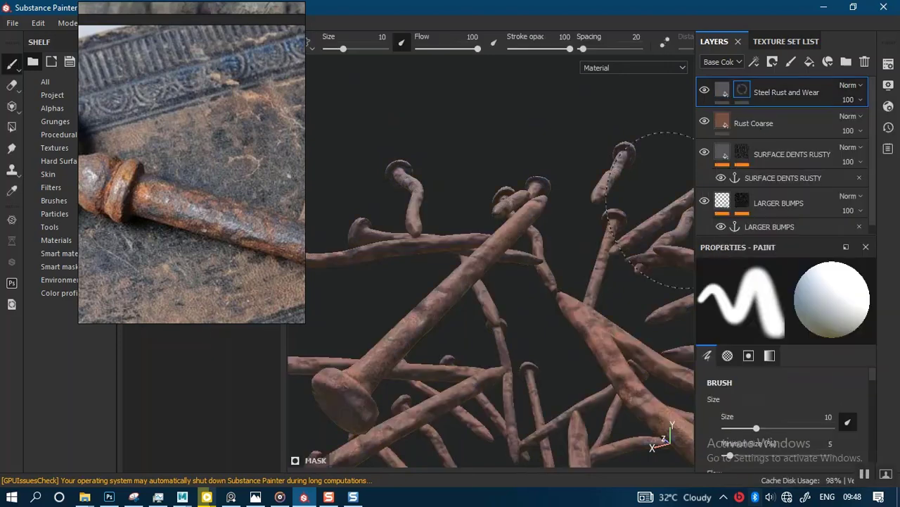
pyautogui.rightClick(739, 95)
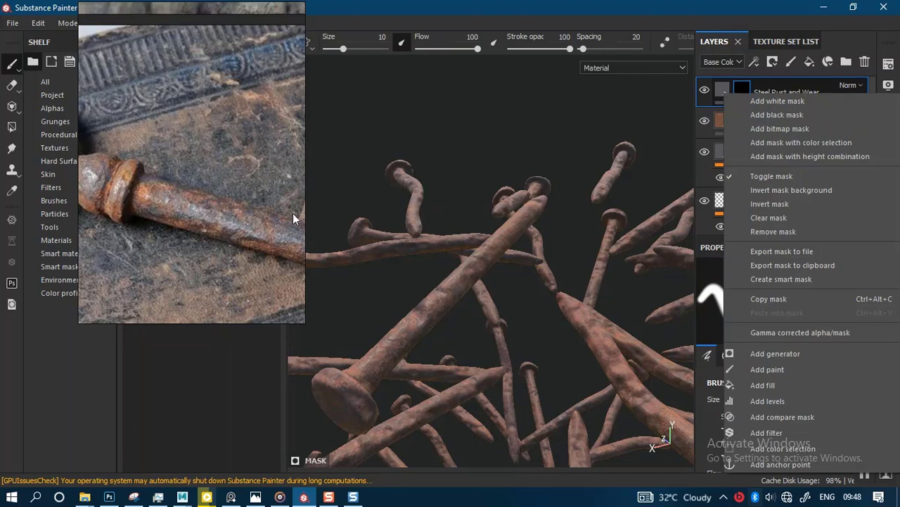
pyautogui.moveTo(187, 223); pyautogui.dragTo(570, 67, button='right')
pyautogui.keyDown('alt'); pyautogui.moveTo(335, 227); pyautogui.dragTo(344, 212); pyautogui.keyUp('alt')
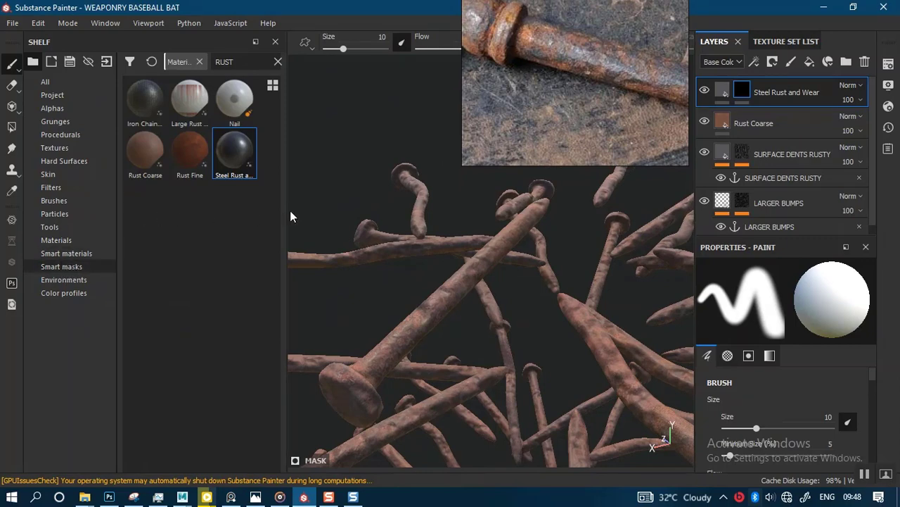
# Step: Search the shelf's smart masks for RUST
pyautogui.click(61, 266)
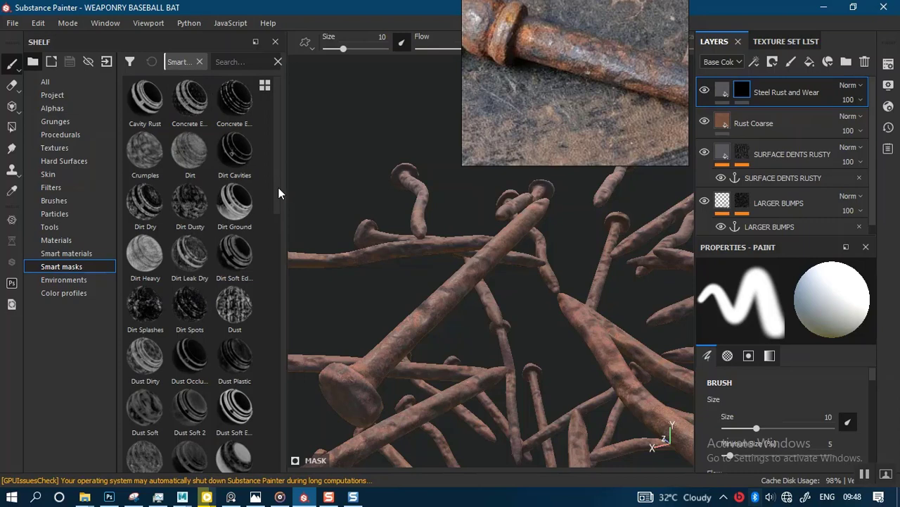
pyautogui.click(235, 61)
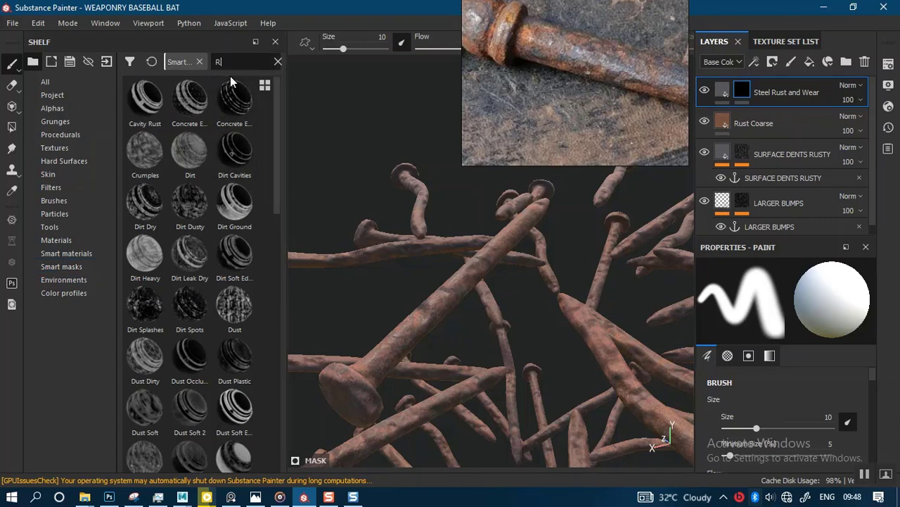
pyautogui.write('RUST')
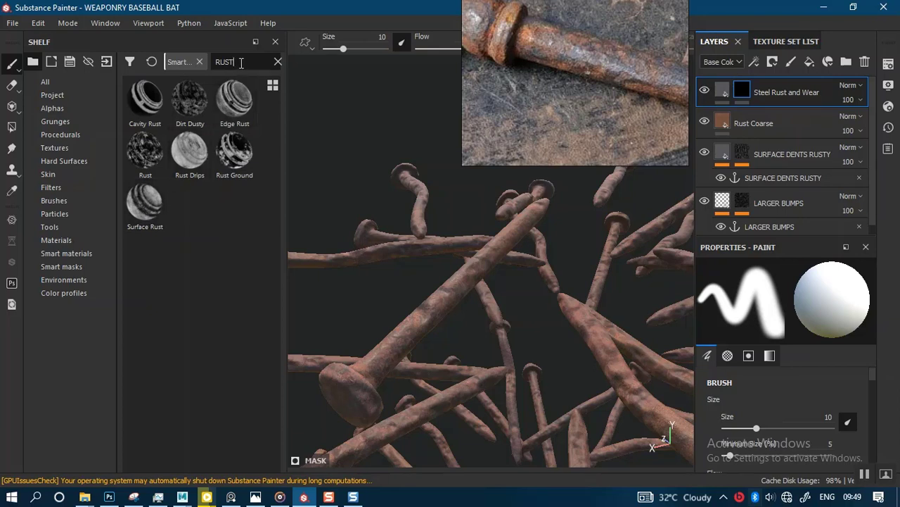
# Step: Search the smart masks for EDGE and apply Fabric Edge Damage to the Steel Rust and Wear layer's mask
pyautogui.hotkey('ctrl', 'a')
pyautogui.write('E')
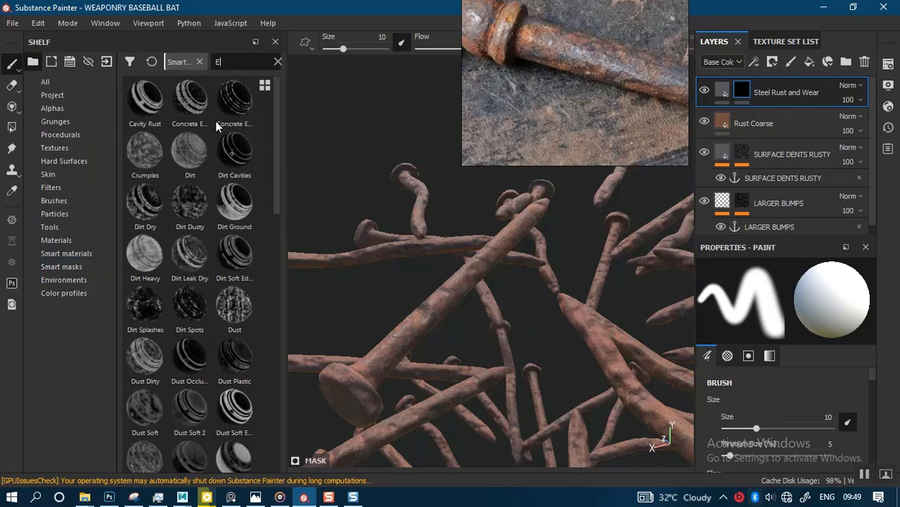
pyautogui.write('DGE')
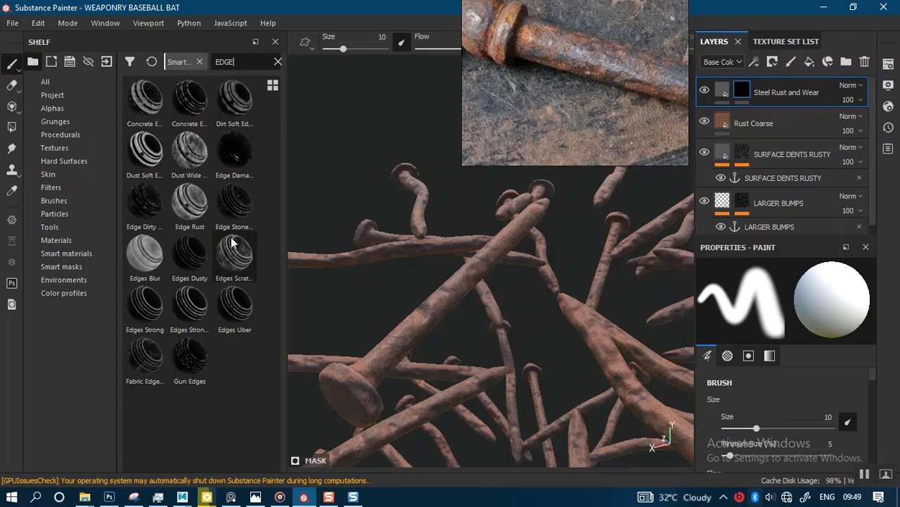
pyautogui.moveTo(231, 206)
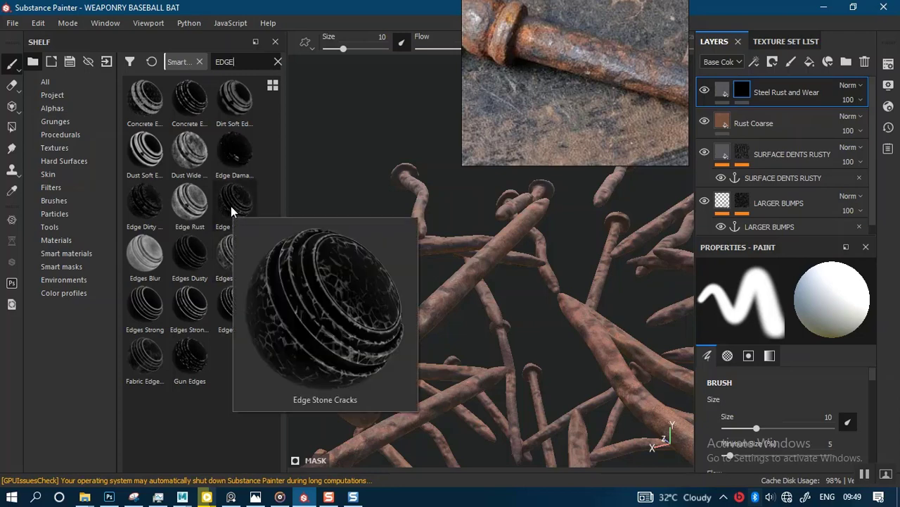
pyautogui.moveTo(194, 307)
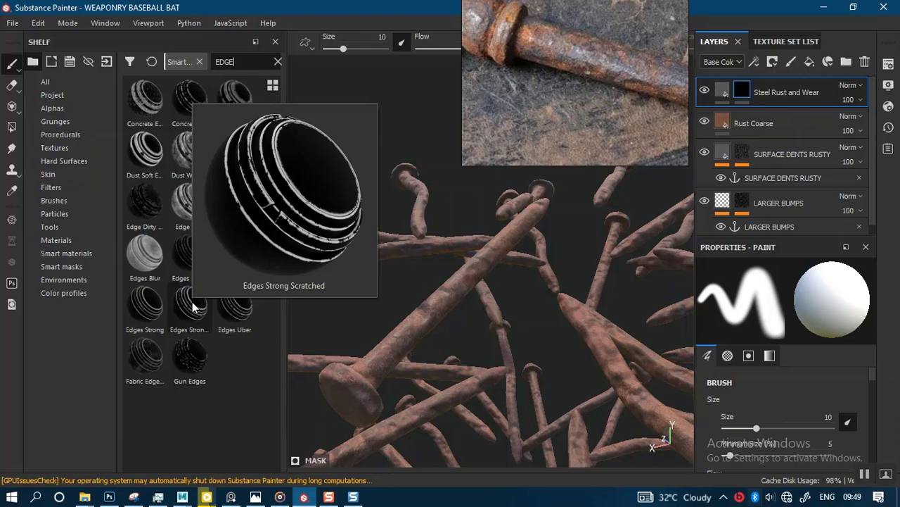
pyautogui.moveTo(228, 310)
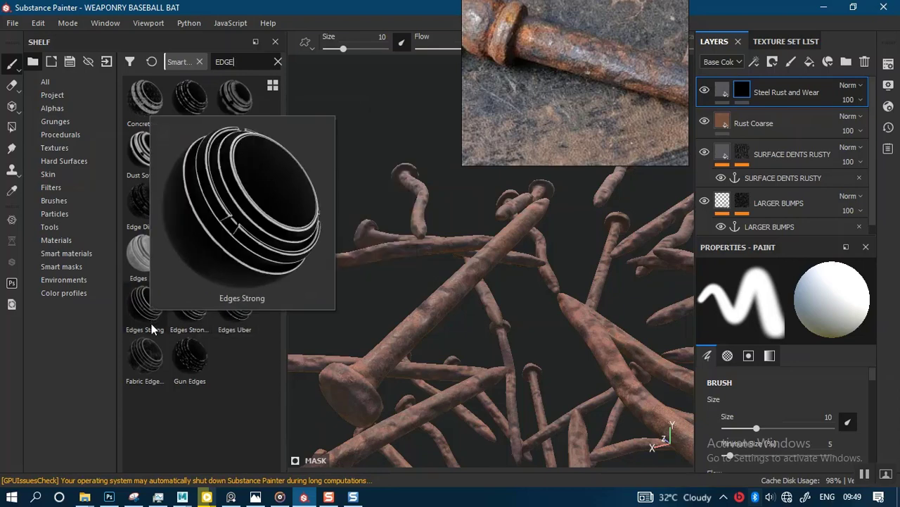
pyautogui.moveTo(187, 359)
pyautogui.moveTo(145, 361)
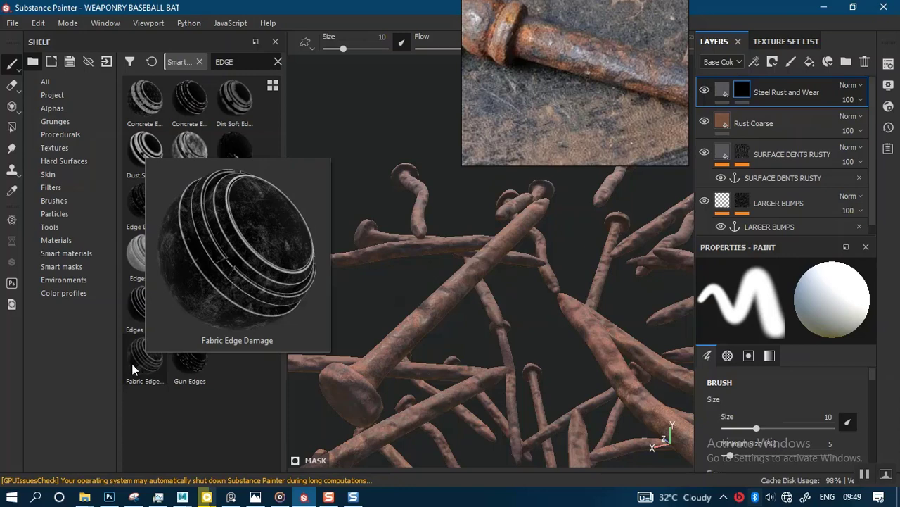
pyautogui.moveTo(136, 356); pyautogui.dragTo(742, 93)
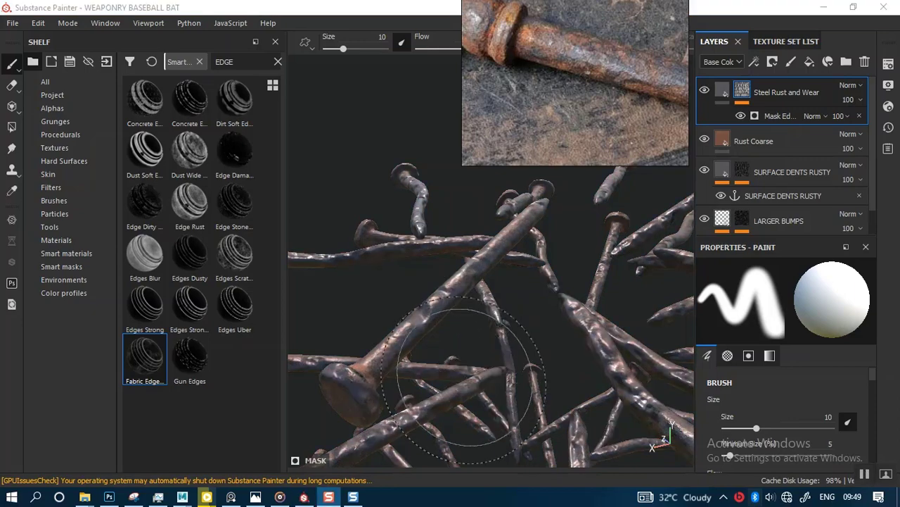
# Step: Inspect how the masked steel blends with the rust on the nails from several angles and distances
pyautogui.keyDown('alt'); pyautogui.moveTo(427, 311); pyautogui.dragTo(527, 349); pyautogui.keyUp('alt')
pyautogui.moveTo(567, 321)
pyautogui.keyDown('shift'); pyautogui.mouseDown(button='right')
pyautogui.moveTo(486, 327)
pyautogui.moveTo(509, 326)
pyautogui.mouseUp(button='right'); pyautogui.keyUp('shift')
pyautogui.moveTo(504, 329)
pyautogui.keyDown('alt'); pyautogui.mouseDown()
pyautogui.moveTo(527, 316)
pyautogui.moveTo(551, 262)
pyautogui.moveTo(516, 345)
pyautogui.moveTo(444, 263)
pyautogui.moveTo(468, 307)
pyautogui.moveTo(574, 294)
pyautogui.moveTo(602, 262)
pyautogui.moveTo(505, 287)
pyautogui.moveTo(526, 337)
pyautogui.moveTo(546, 290)
pyautogui.mouseUp(); pyautogui.keyUp('alt')
pyautogui.keyDown('alt'); pyautogui.moveTo(547, 291); pyautogui.dragTo(488, 278, button='right'); pyautogui.keyUp('alt')
pyautogui.moveTo(488, 277)
pyautogui.keyDown('alt'); pyautogui.mouseDown(button='middle')
pyautogui.moveTo(568, 328)
pyautogui.moveTo(473, 307)
pyautogui.moveTo(511, 273)
pyautogui.moveTo(508, 290)
pyautogui.mouseUp(button='middle'); pyautogui.keyUp('alt')
pyautogui.keyDown('alt'); pyautogui.moveTo(541, 289); pyautogui.dragTo(536, 344, button='right'); pyautogui.keyUp('alt')
pyautogui.moveTo(534, 324)
pyautogui.keyDown('alt'); pyautogui.mouseDown()
pyautogui.moveTo(460, 316)
pyautogui.moveTo(574, 271)
pyautogui.moveTo(591, 234)
pyautogui.moveTo(535, 280)
pyautogui.mouseUp(); pyautogui.keyUp('alt')
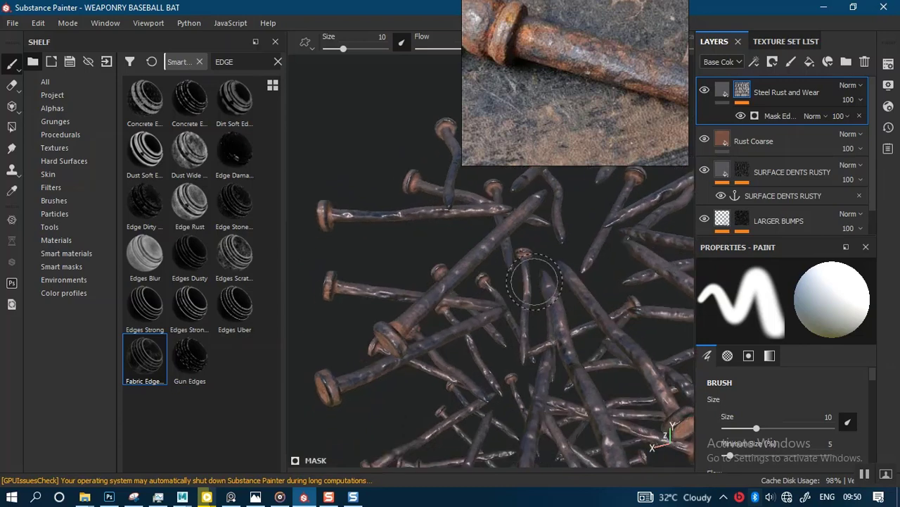
# Step: Inspect the nails and review the Steel Rust and Wear fill's material parameters, including its technical parameters
pyautogui.moveTo(535, 280)
pyautogui.keyDown('alt'); pyautogui.mouseDown(button='right')
pyautogui.moveTo(553, 332)
pyautogui.moveTo(507, 342)
pyautogui.mouseUp(button='right'); pyautogui.keyUp('alt')
pyautogui.keyDown('alt'); pyautogui.moveTo(506, 341); pyautogui.dragTo(506, 335); pyautogui.keyUp('alt')
pyautogui.keyDown('alt'); pyautogui.moveTo(506, 336); pyautogui.dragTo(539, 300, button='right'); pyautogui.keyUp('alt')
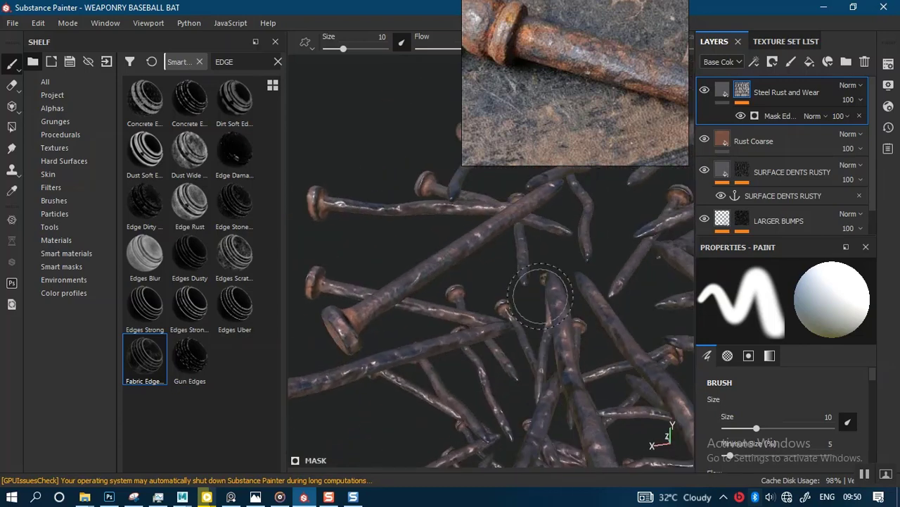
pyautogui.keyDown('alt'); pyautogui.moveTo(536, 297); pyautogui.dragTo(520, 316, button='middle'); pyautogui.keyUp('alt')
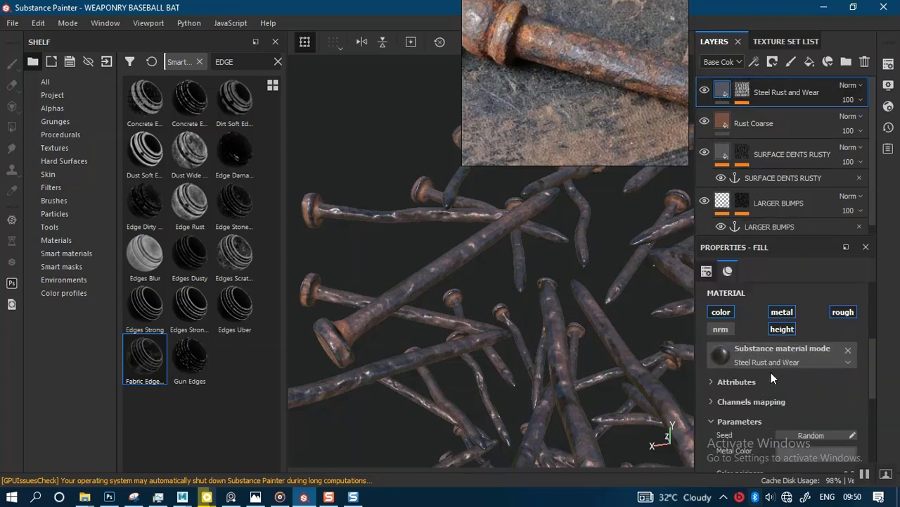
pyautogui.scroll(-3, 872, 394)
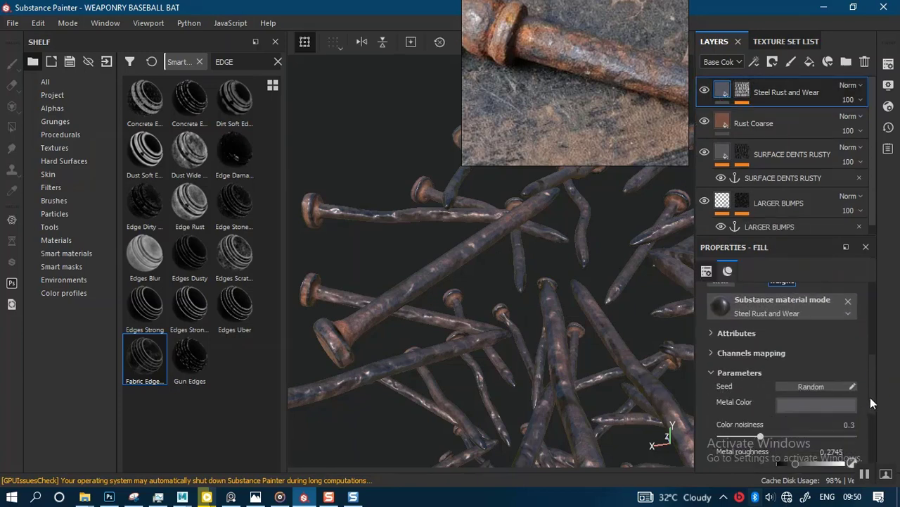
pyautogui.scroll(-2, 867, 407)
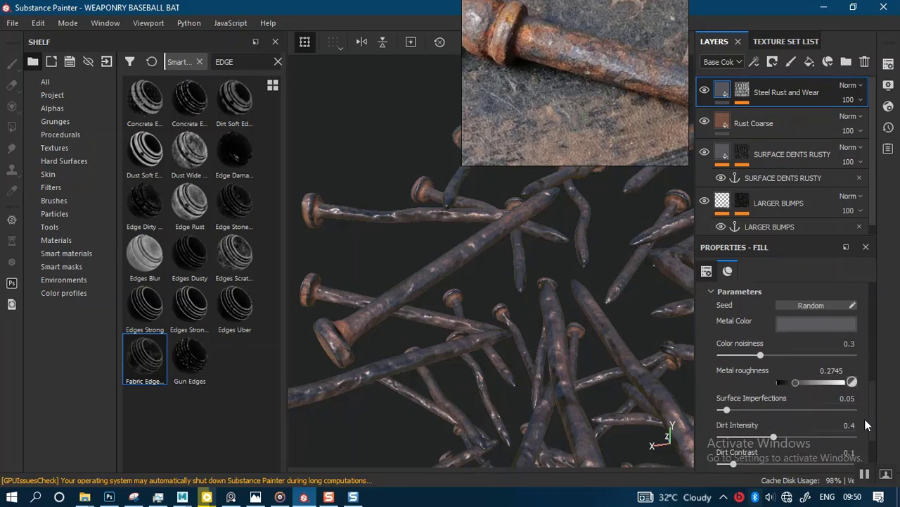
pyautogui.scroll(1, 865, 419)
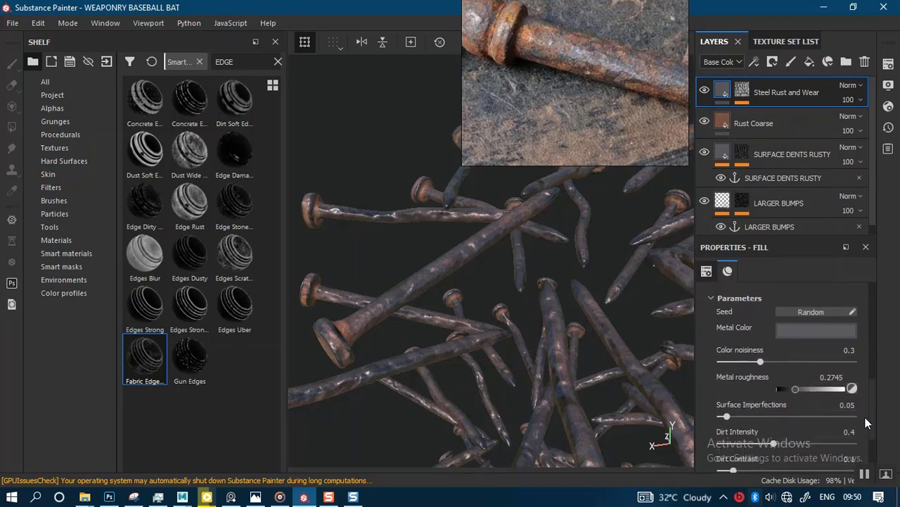
pyautogui.scroll(1, 867, 397)
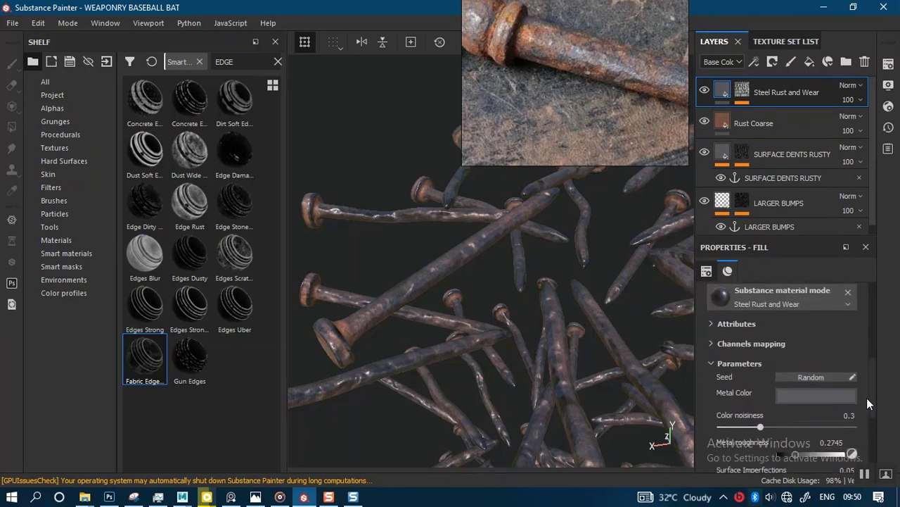
pyautogui.scroll(-3, 865, 422)
pyautogui.scroll(-2, 864, 440)
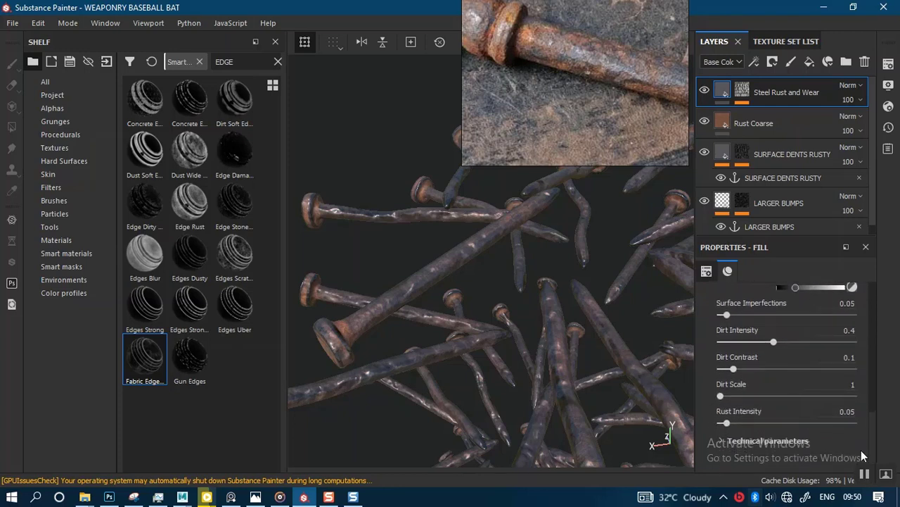
pyautogui.click(725, 442)
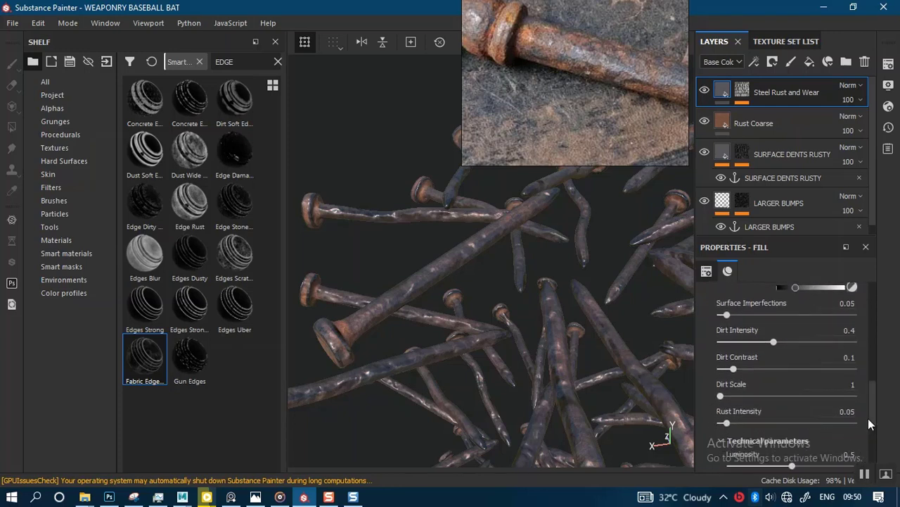
pyautogui.scroll(-5, 870, 423)
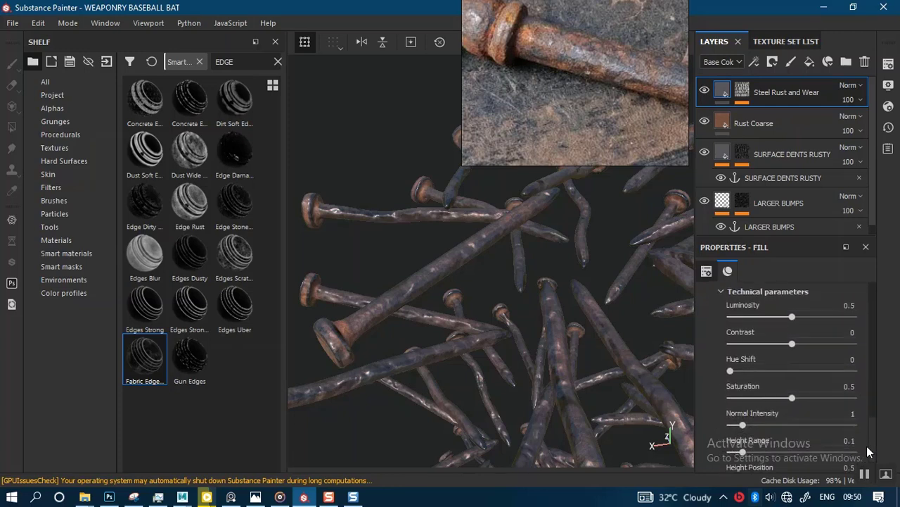
pyautogui.scroll(5, 866, 445)
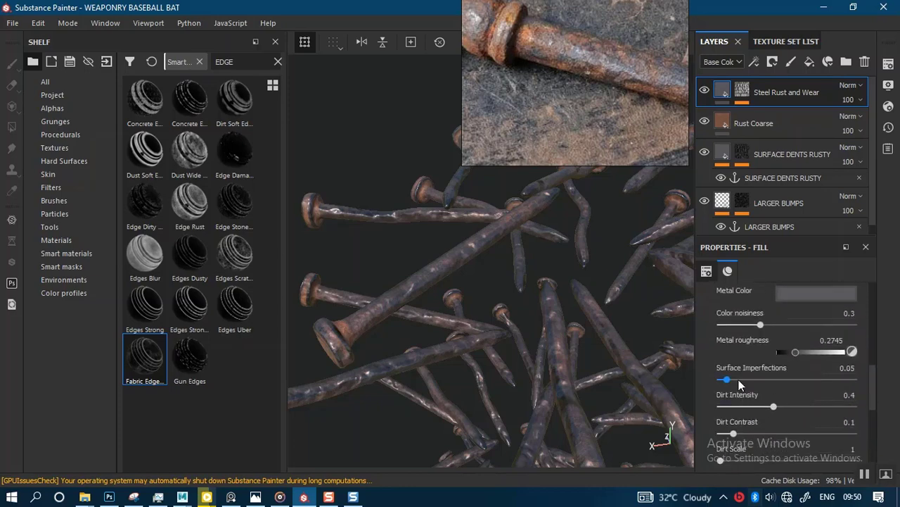
pyautogui.scroll(4, 873, 393)
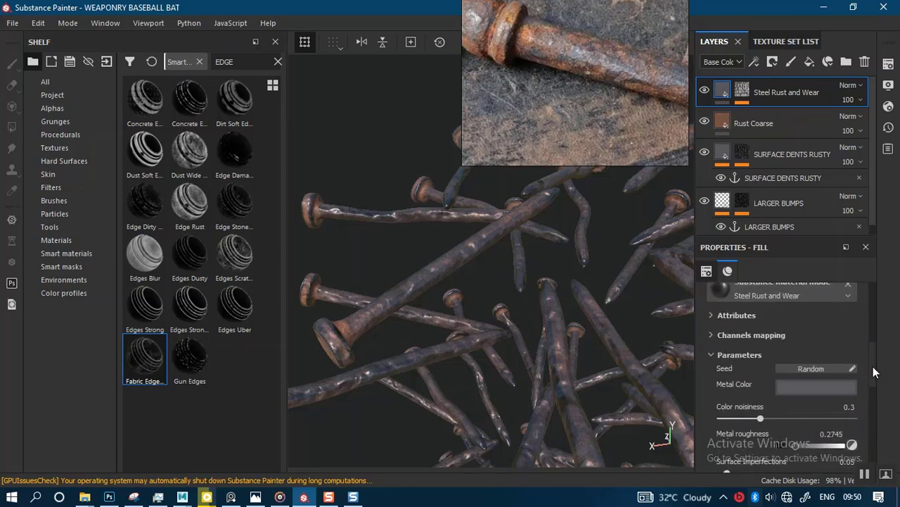
pyautogui.keyDown('alt'); pyautogui.moveTo(572, 276); pyautogui.dragTo(621, 168); pyautogui.keyUp('alt')
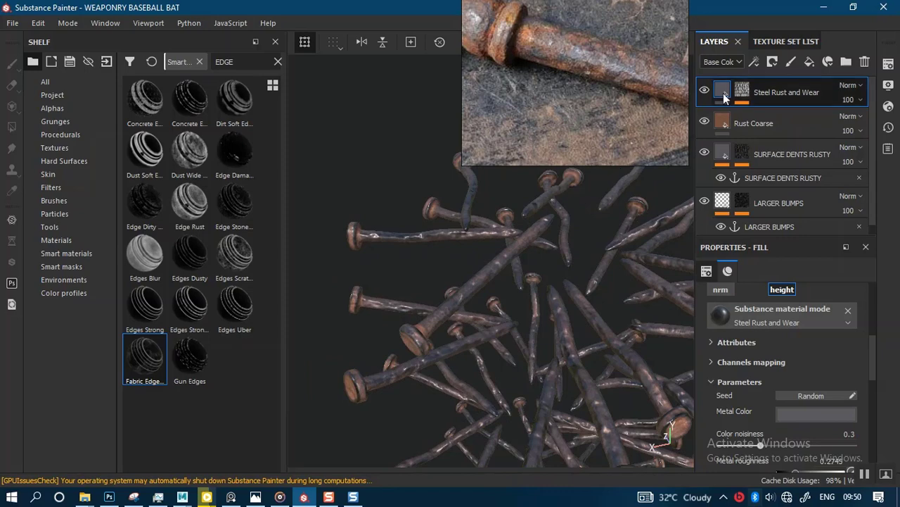
# Step: Assign the LARGER BUMPS anchor point as the Micro Height input of the Steel Rust and Wear mask generator
pyautogui.click(740, 100)
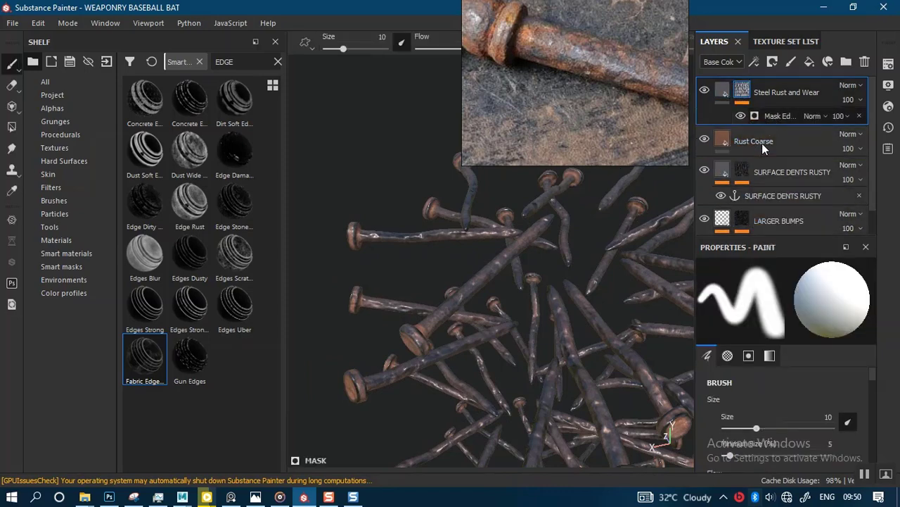
pyautogui.click(774, 117)
pyautogui.moveTo(875, 287); pyautogui.dragTo(868, 457)
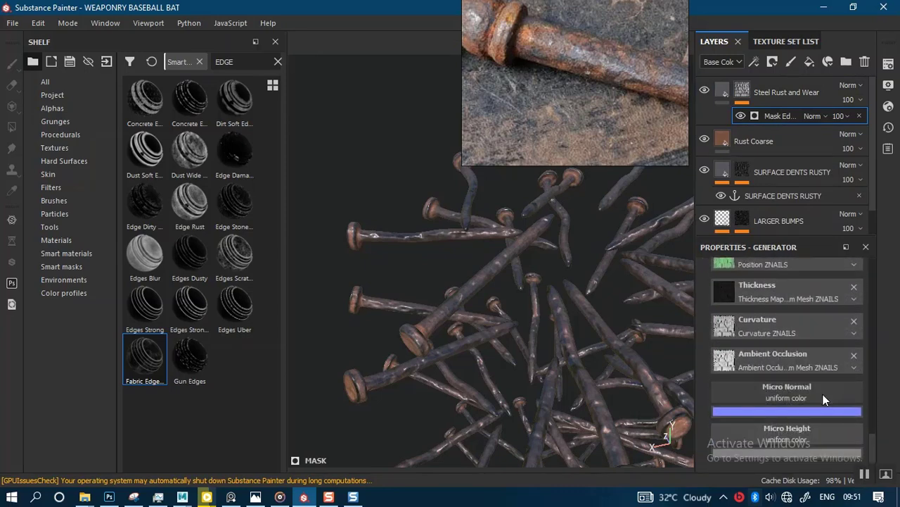
pyautogui.scroll(1, 872, 448)
pyautogui.scroll(-1, 870, 448)
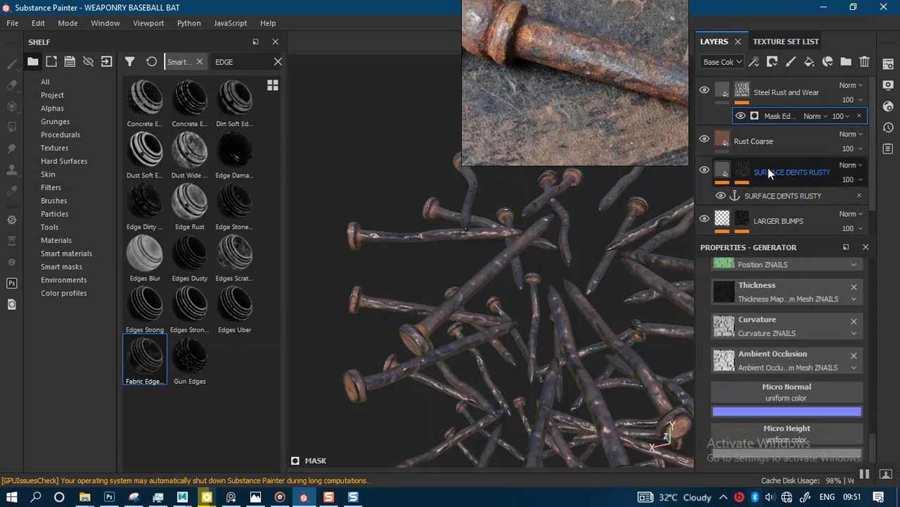
pyautogui.scroll(-1, 867, 169)
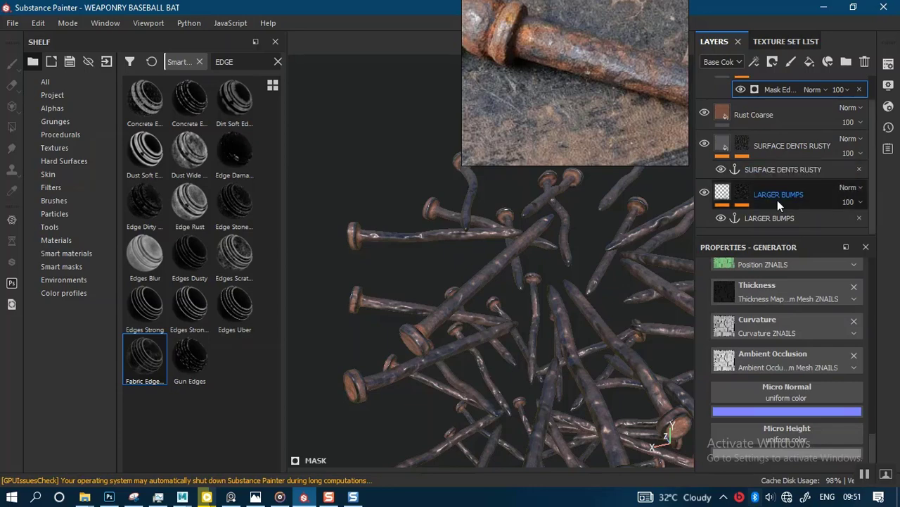
pyautogui.click(772, 432)
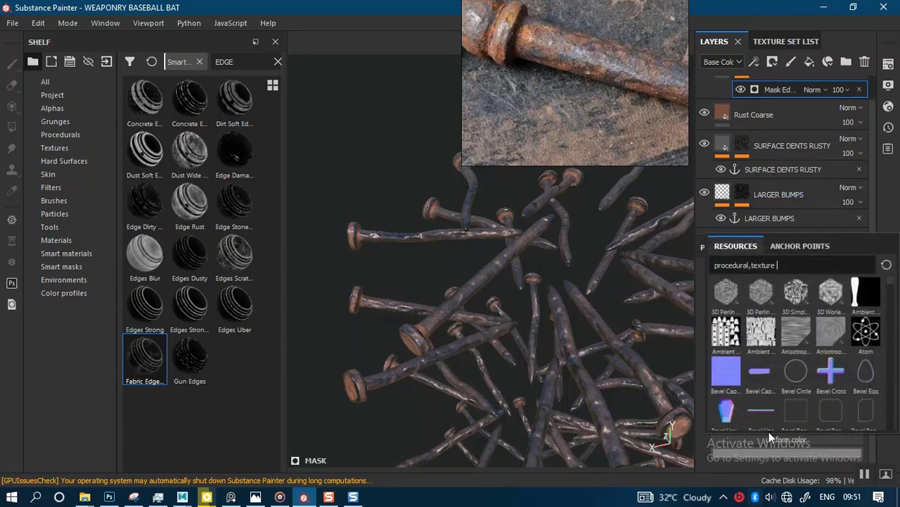
pyautogui.click(796, 248)
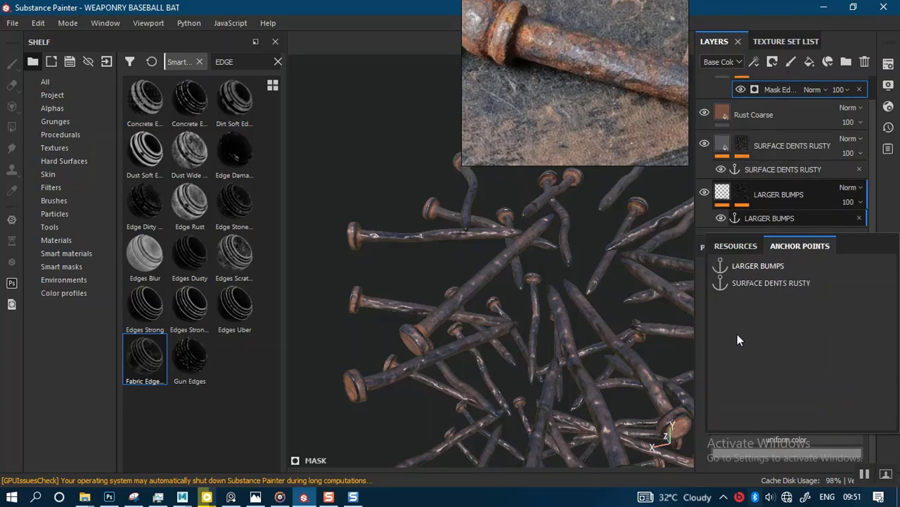
pyautogui.click(750, 268)
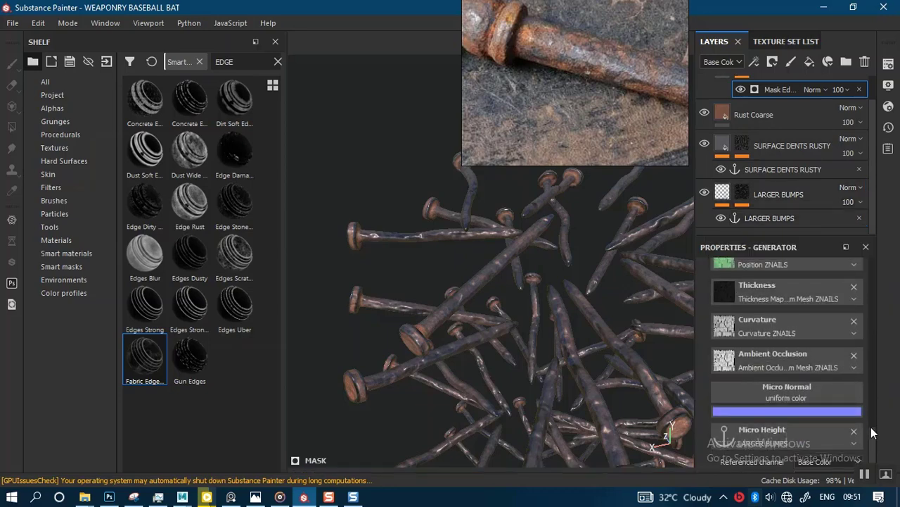
# Step: Set Micro Height to True in the mask generator's Micro Details
pyautogui.scroll(-6, 865, 437)
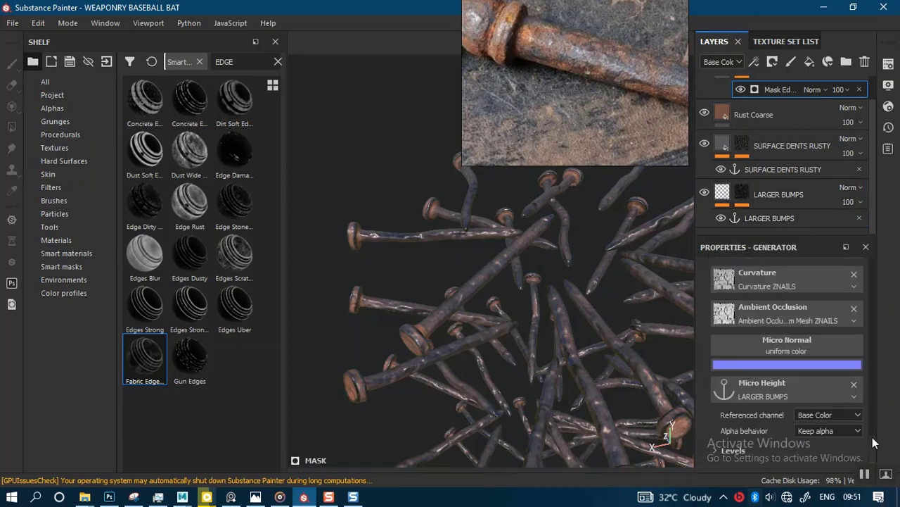
pyautogui.scroll(-3, 877, 396)
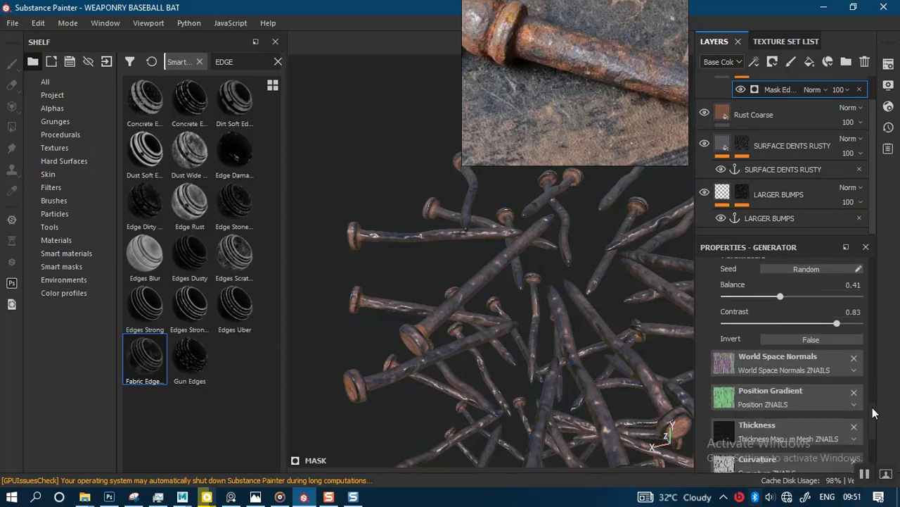
pyautogui.scroll(5, 876, 392)
pyautogui.scroll(6, 877, 388)
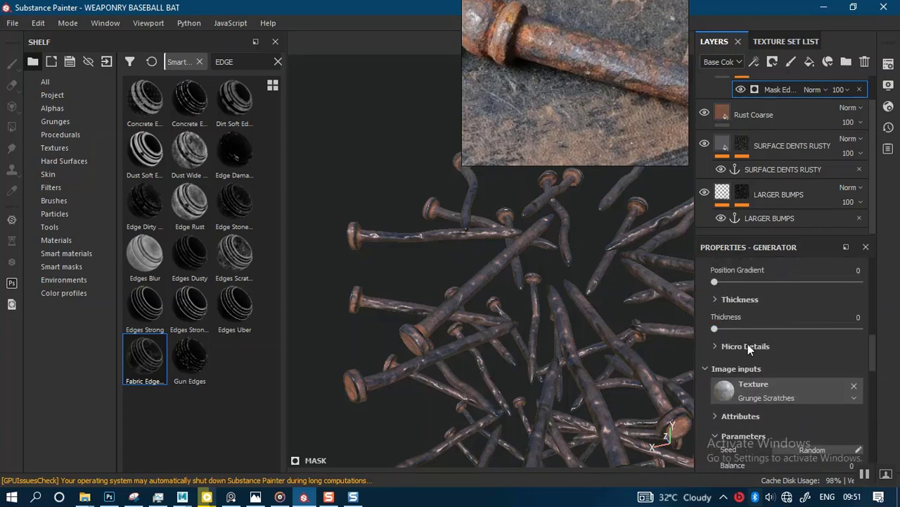
pyautogui.click(718, 346)
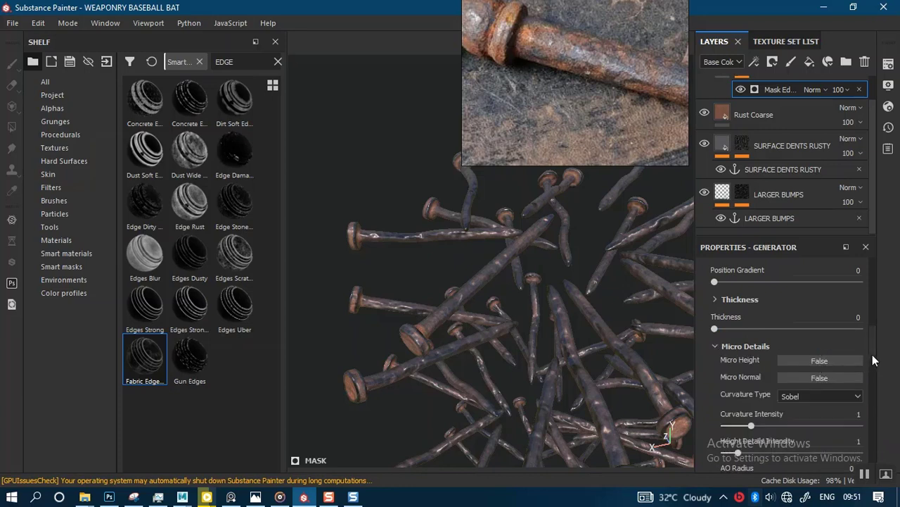
pyautogui.scroll(-2, 834, 352)
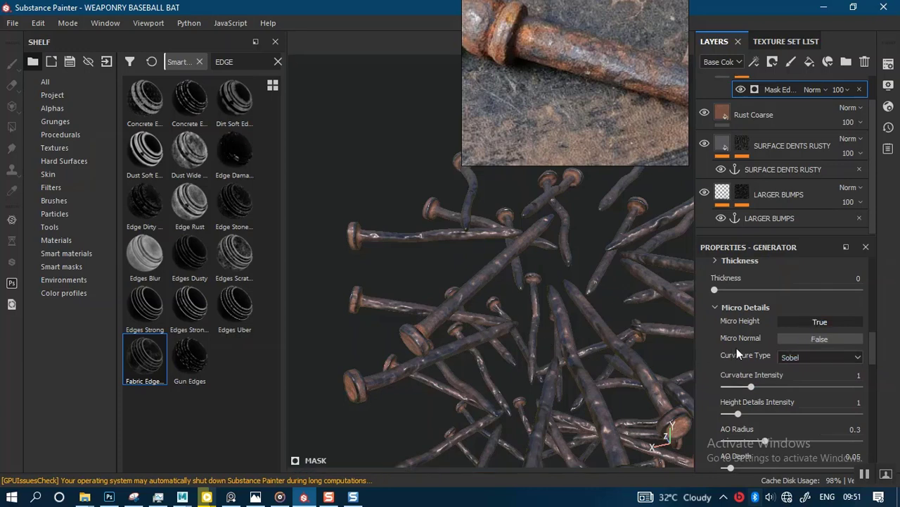
# Step: Set the mask generator's Height Details Intensity to 3.09 and check the effect on the nails
pyautogui.scroll(-3, 872, 360)
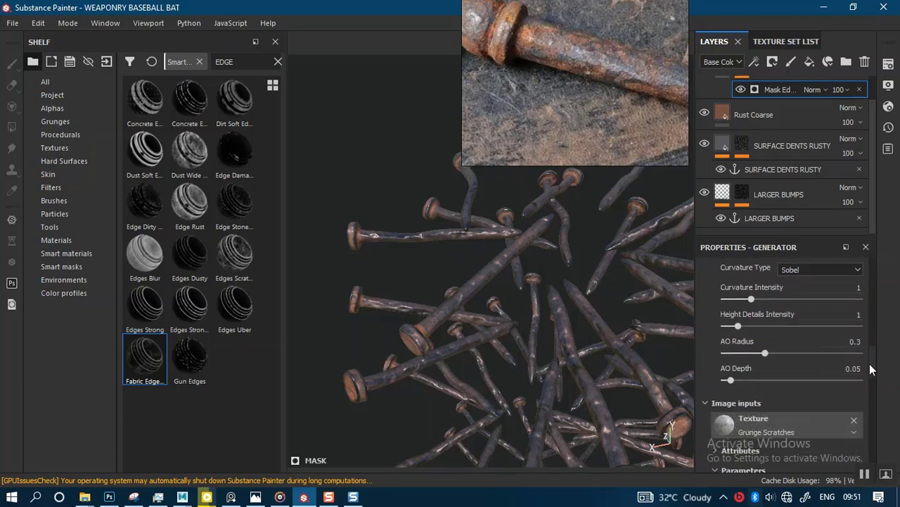
pyautogui.scroll(2, 870, 361)
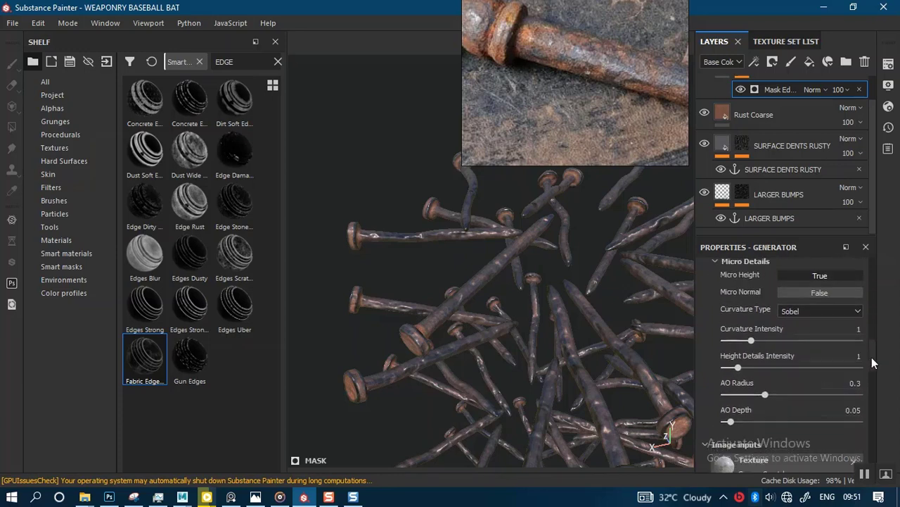
pyautogui.click(765, 372)
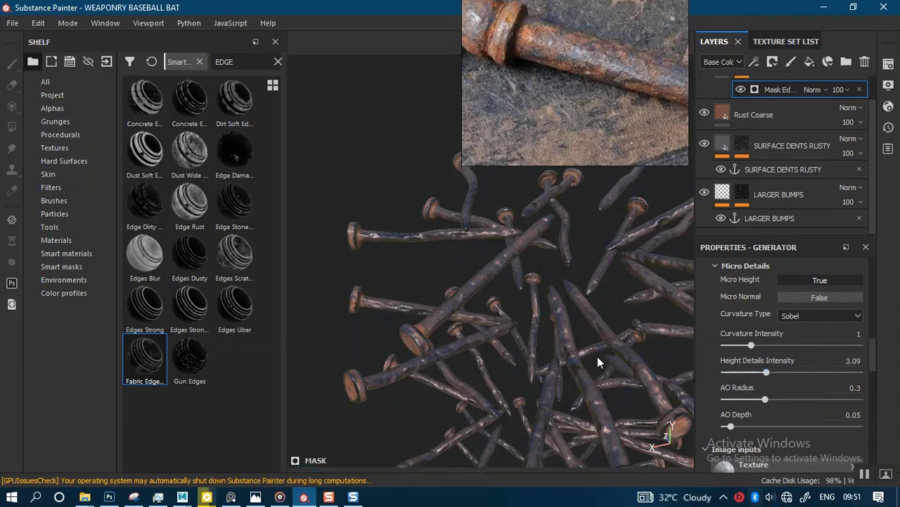
pyautogui.keyDown('alt'); pyautogui.moveTo(522, 305); pyautogui.dragTo(520, 320, button='right'); pyautogui.keyUp('alt')
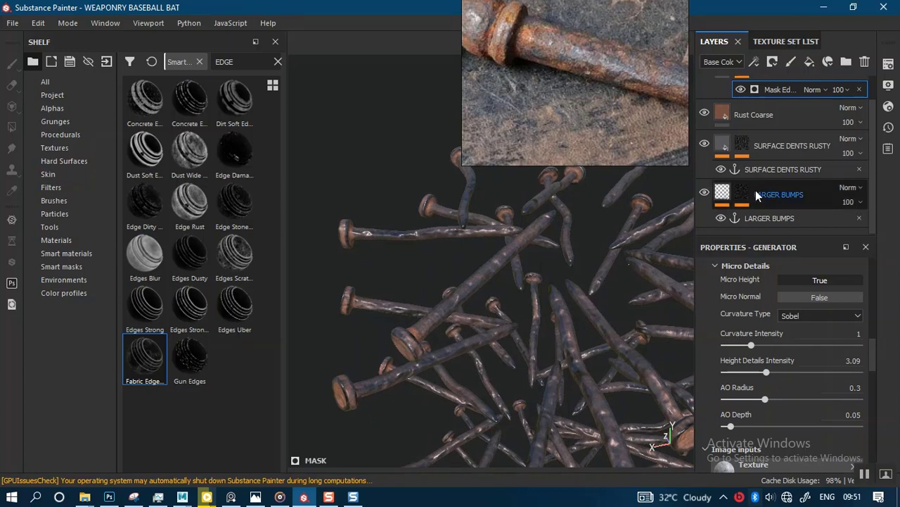
# Step: Remove the anchor point from the content of the LARGER BUMPS layer
pyautogui.moveTo(874, 179); pyautogui.dragTo(878, 163)
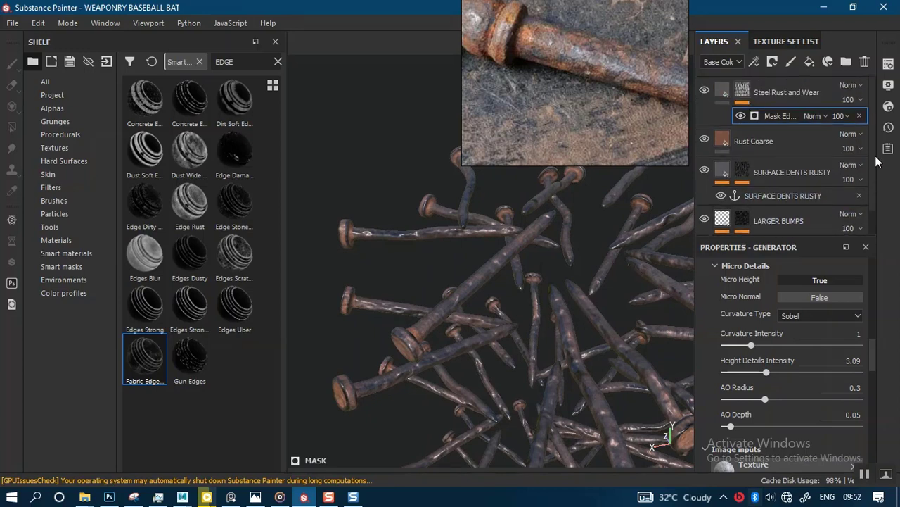
pyautogui.click(792, 223)
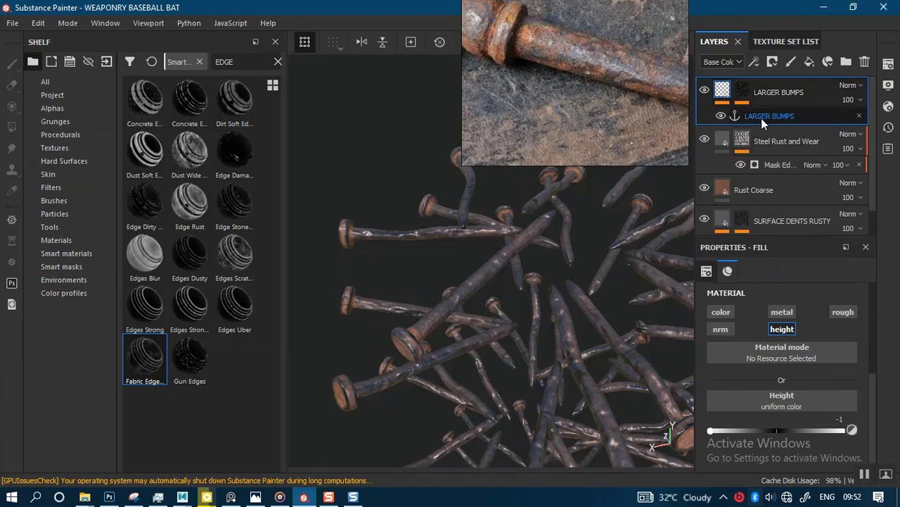
pyautogui.scroll(-1, 761, 118)
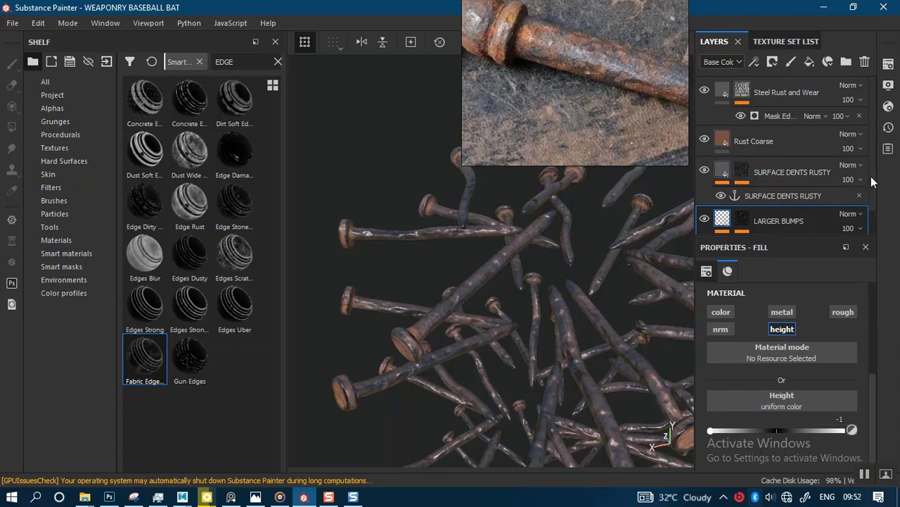
pyautogui.scroll(-1, 871, 181)
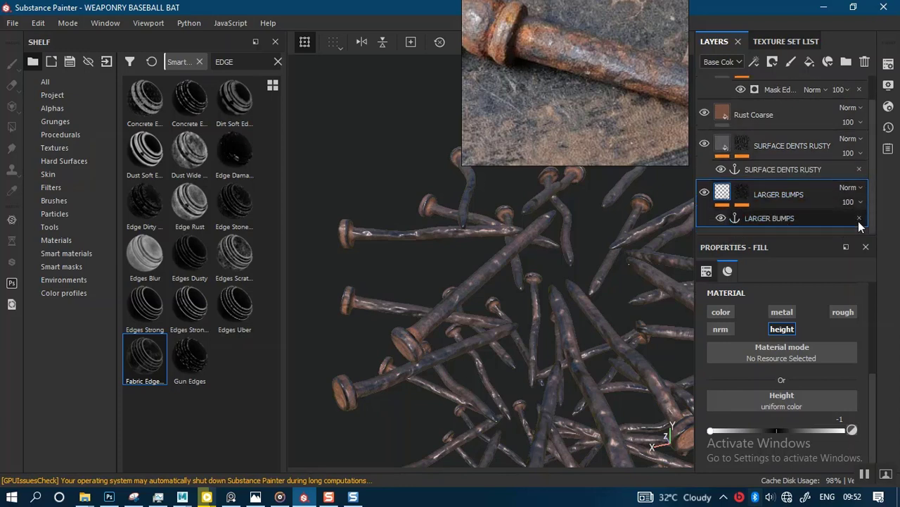
pyautogui.click(859, 218)
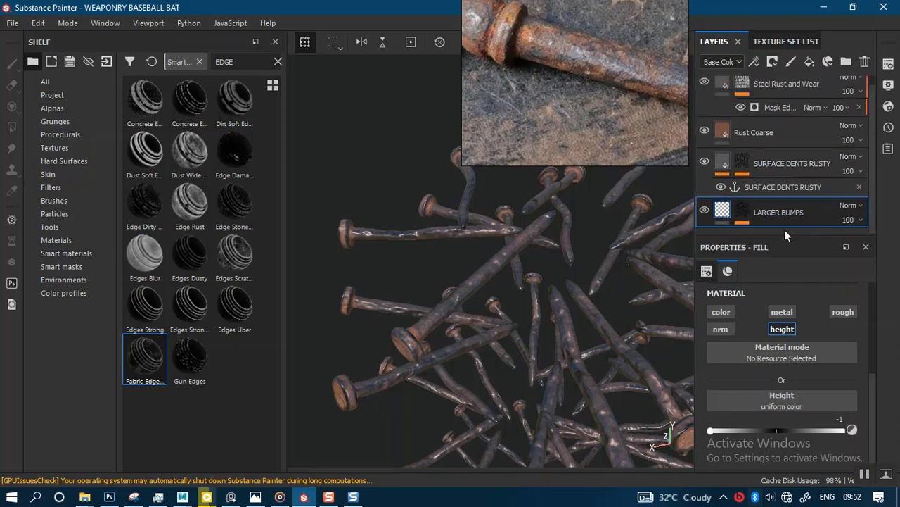
# Step: Add an anchor point to the LARGER BUMPS layer's mask
pyautogui.click(744, 211)
pyautogui.rightClick(744, 212)
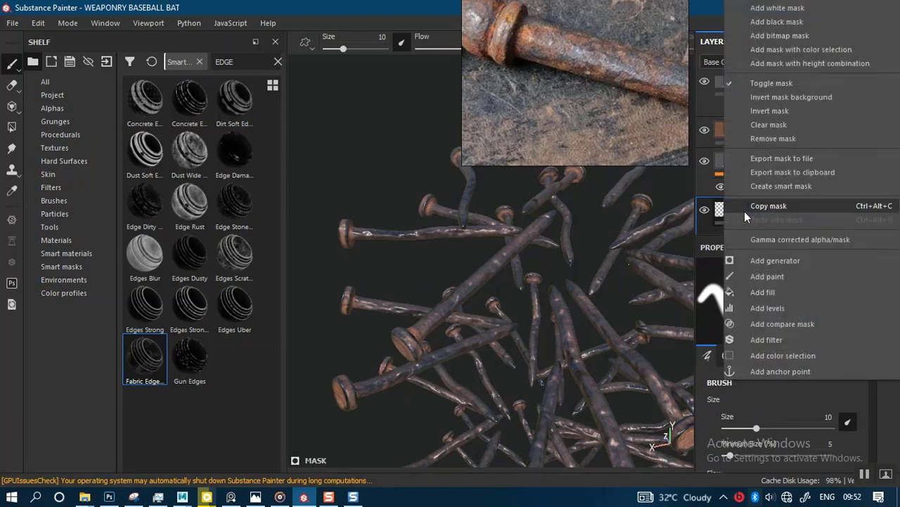
pyautogui.click(764, 368)
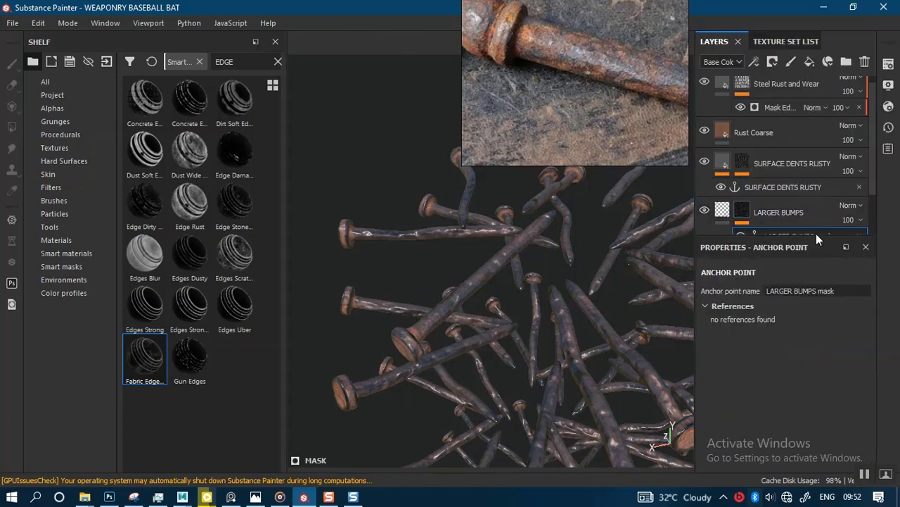
# Step: Assign the LARGER BUMPS mask anchor point as the Micro Height input of the Steel Rust and Wear mask generator
pyautogui.moveTo(871, 152)
pyautogui.mouseDown()
pyautogui.moveTo(870, 203)
pyautogui.moveTo(870, 139)
pyautogui.mouseUp()
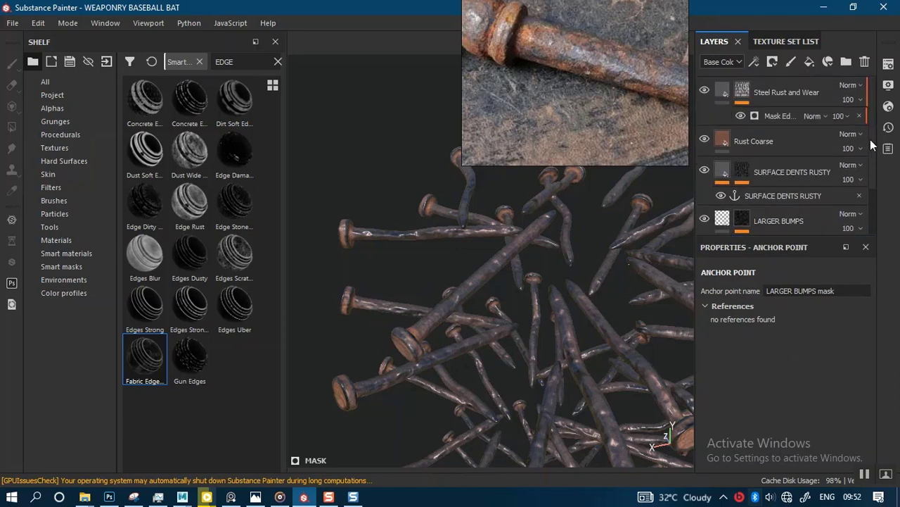
pyautogui.click(784, 116)
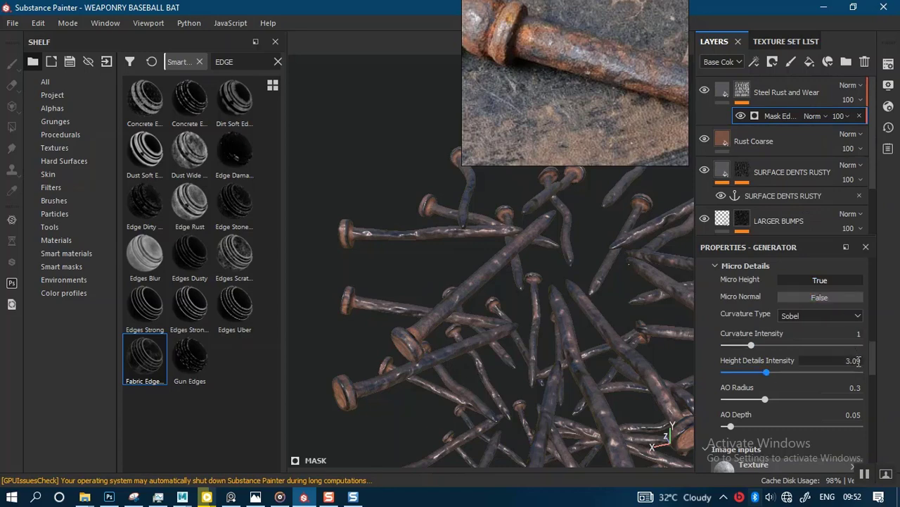
pyautogui.moveTo(874, 369); pyautogui.dragTo(874, 459)
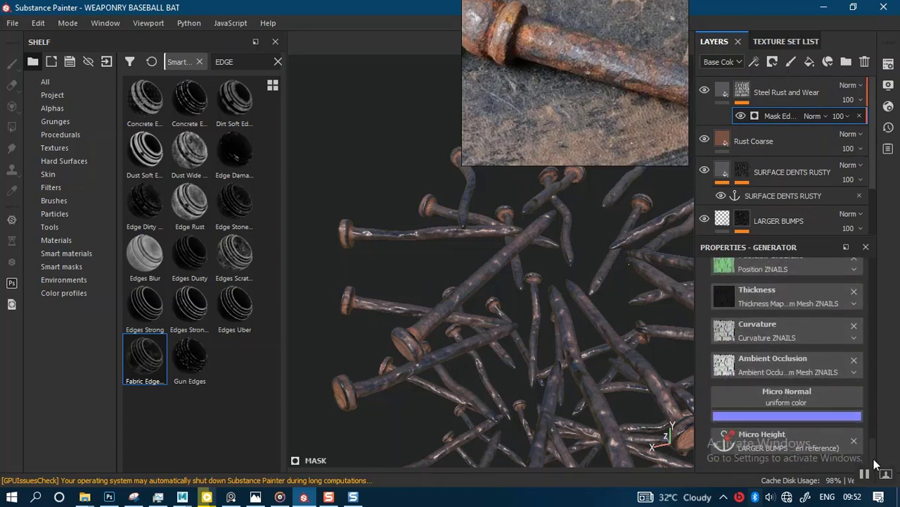
pyautogui.click(779, 440)
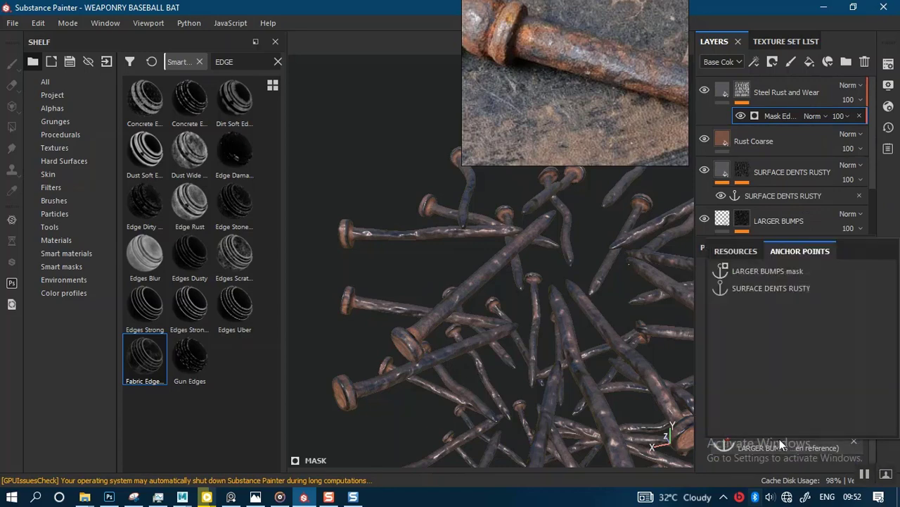
pyautogui.click(759, 271)
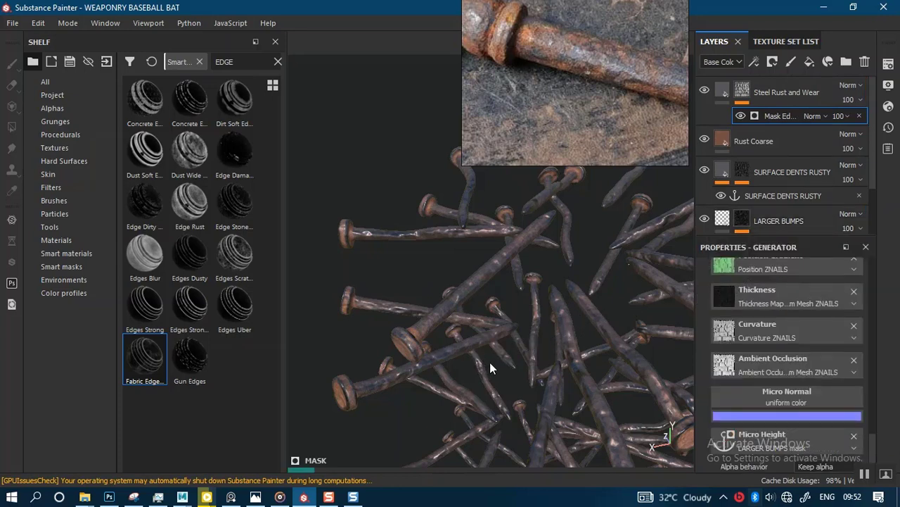
# Step: Examine the rust and wear pattern on the nail shafts and heads from several angles and distances
pyautogui.keyDown('alt'); pyautogui.moveTo(458, 361); pyautogui.dragTo(456, 347, button='middle'); pyautogui.keyUp('alt')
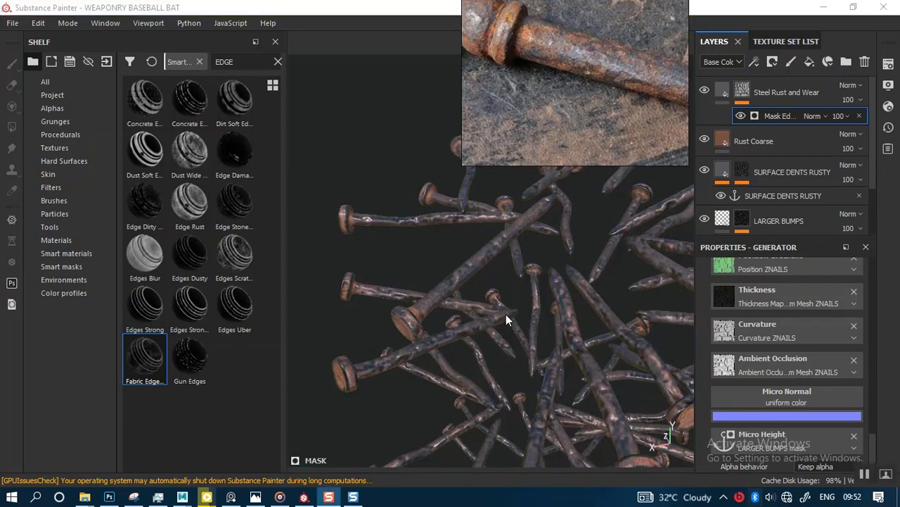
pyautogui.keyDown('alt'); pyautogui.moveTo(506, 314); pyautogui.dragTo(533, 337); pyautogui.keyUp('alt')
pyautogui.keyDown('alt'); pyautogui.moveTo(497, 287); pyautogui.dragTo(479, 255, button='right'); pyautogui.keyUp('alt')
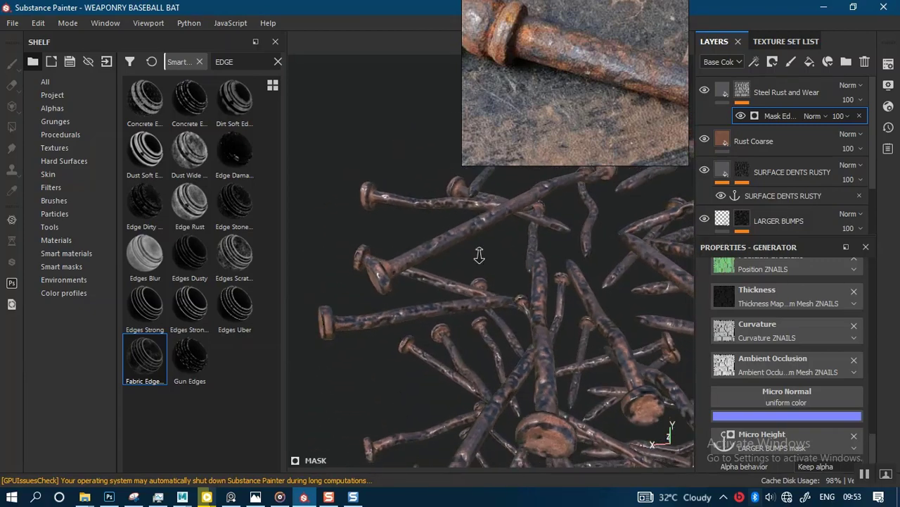
pyautogui.keyDown('alt'); pyautogui.moveTo(479, 255); pyautogui.dragTo(540, 349); pyautogui.keyUp('alt')
pyautogui.keyDown('alt'); pyautogui.moveTo(540, 349); pyautogui.dragTo(543, 319, button='middle'); pyautogui.keyUp('alt')
pyautogui.keyDown('alt'); pyautogui.moveTo(543, 319); pyautogui.dragTo(535, 351, button='right'); pyautogui.keyUp('alt')
pyautogui.moveTo(534, 352)
pyautogui.keyDown('alt'); pyautogui.mouseDown()
pyautogui.moveTo(564, 354)
pyautogui.moveTo(485, 364)
pyautogui.moveTo(537, 354)
pyautogui.mouseUp(); pyautogui.keyUp('alt')
pyautogui.keyDown('alt'); pyautogui.moveTo(537, 353); pyautogui.dragTo(496, 225, button='right'); pyautogui.keyUp('alt')
pyautogui.keyDown('alt'); pyautogui.moveTo(524, 326); pyautogui.dragTo(509, 297, button='middle'); pyautogui.keyUp('alt')
pyautogui.keyDown('alt'); pyautogui.moveTo(547, 308); pyautogui.dragTo(584, 318, button='right'); pyautogui.keyUp('alt')
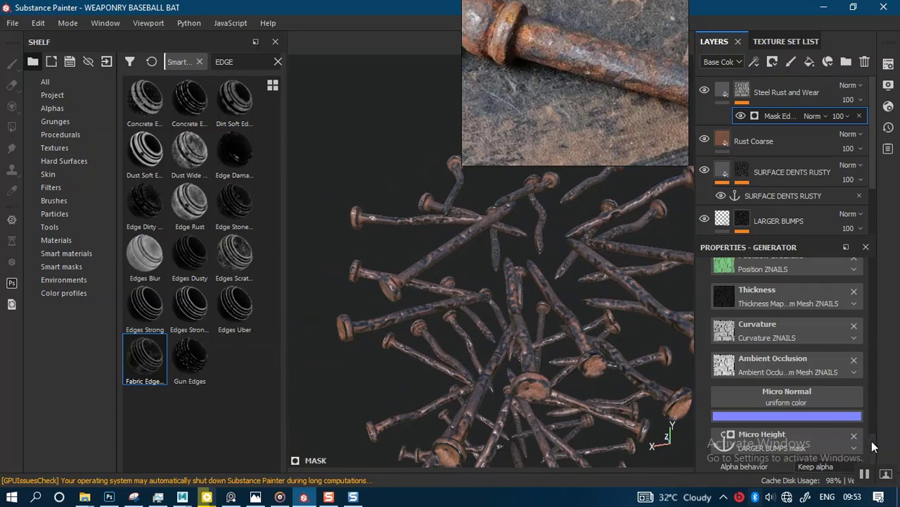
# Step: Set the Steel Rust and Wear mask generator's Height Details Intensity to 1.76
pyautogui.moveTo(872, 446); pyautogui.dragTo(876, 354)
pyautogui.moveTo(762, 343); pyautogui.dragTo(749, 345)
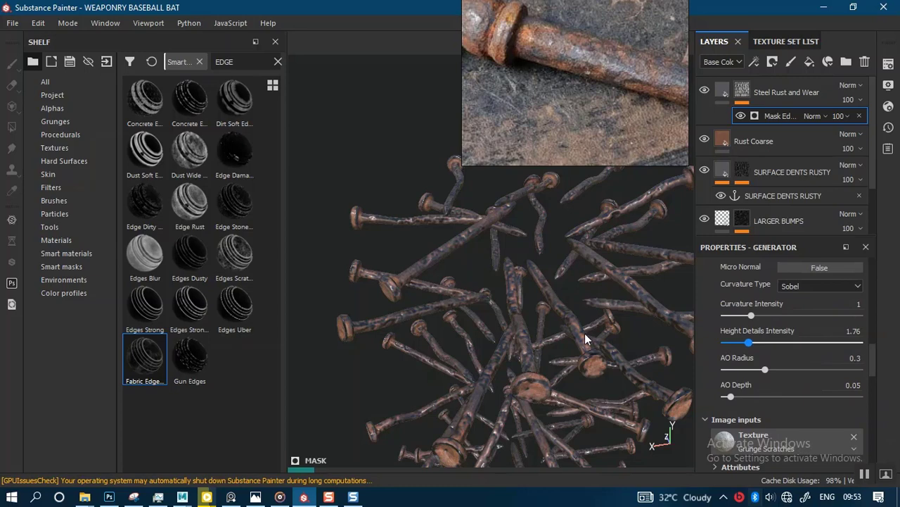
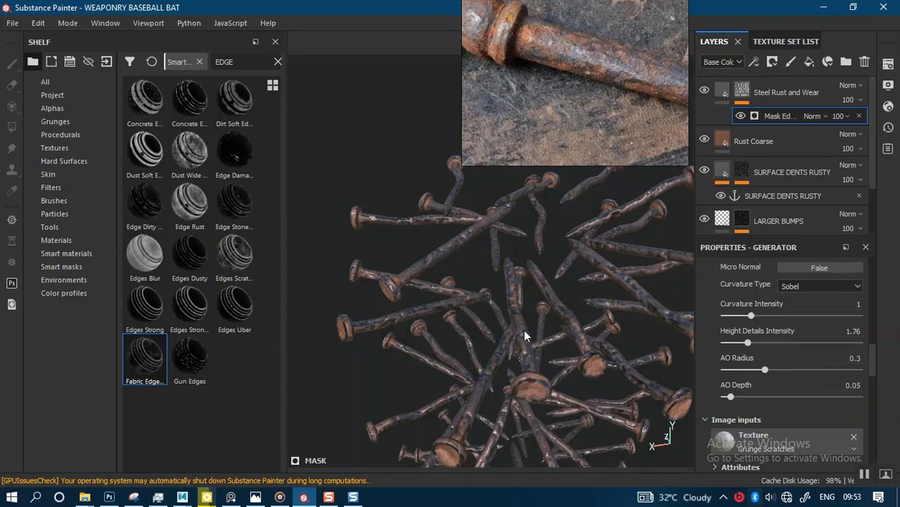
# Step: Inspect the whole nail cluster and individual nails up close to judge the reduced height detail against the reference photo
pyautogui.keyDown('alt'); pyautogui.moveTo(511, 334); pyautogui.dragTo(541, 359); pyautogui.keyUp('alt')
pyautogui.keyDown('alt'); pyautogui.moveTo(541, 360); pyautogui.dragTo(544, 412, button='right'); pyautogui.keyUp('alt')
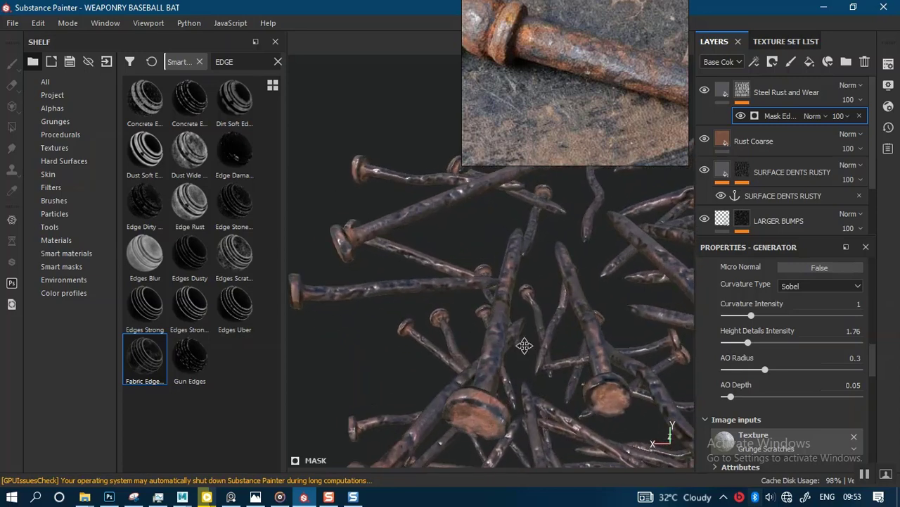
pyautogui.keyDown('alt'); pyautogui.moveTo(525, 345); pyautogui.dragTo(480, 353); pyautogui.keyUp('alt')
pyautogui.keyDown('alt'); pyautogui.moveTo(519, 350); pyautogui.dragTo(473, 166, button='right'); pyautogui.keyUp('alt')
pyautogui.keyDown('alt'); pyautogui.moveTo(507, 316); pyautogui.dragTo(460, 288, button='middle'); pyautogui.keyUp('alt')
pyautogui.keyDown('alt'); pyautogui.moveTo(485, 288); pyautogui.dragTo(507, 346, button='right'); pyautogui.keyUp('alt')
pyautogui.keyDown('alt'); pyautogui.moveTo(507, 346); pyautogui.dragTo(528, 316); pyautogui.keyUp('alt')
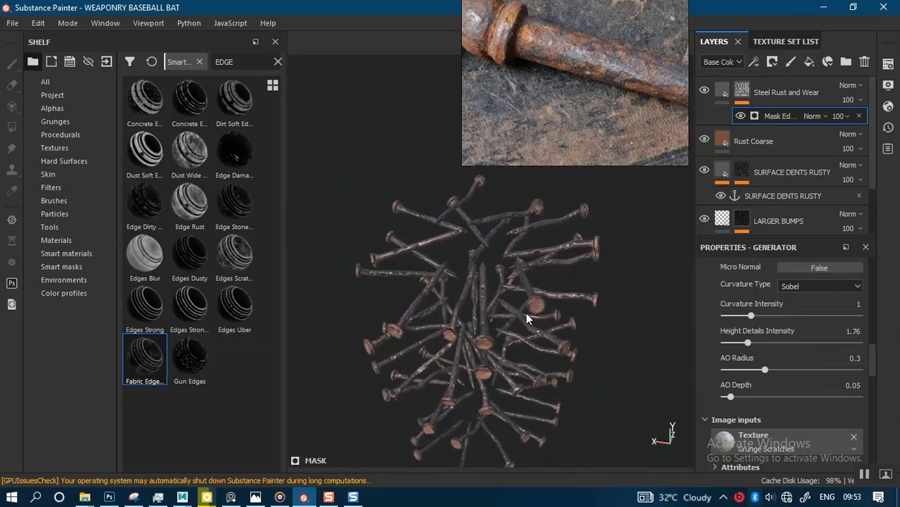
pyautogui.keyDown('alt'); pyautogui.moveTo(528, 316); pyautogui.dragTo(520, 376, button='right'); pyautogui.keyUp('alt')
pyautogui.keyDown('alt'); pyautogui.moveTo(497, 318); pyautogui.dragTo(532, 304); pyautogui.keyUp('alt')
pyautogui.keyDown('alt'); pyautogui.moveTo(532, 305); pyautogui.dragTo(538, 333, button='right'); pyautogui.keyUp('alt')
pyautogui.moveTo(524, 302)
pyautogui.keyDown('alt'); pyautogui.mouseDown()
pyautogui.moveTo(659, 274)
pyautogui.moveTo(526, 289)
pyautogui.mouseUp(); pyautogui.keyUp('alt')
pyautogui.keyDown('alt'); pyautogui.moveTo(565, 292); pyautogui.dragTo(574, 341, button='right'); pyautogui.keyUp('alt')
pyautogui.keyDown('alt'); pyautogui.moveTo(585, 303); pyautogui.dragTo(509, 295); pyautogui.keyUp('alt')
pyautogui.keyDown('alt'); pyautogui.moveTo(587, 303); pyautogui.dragTo(611, 322, button='right'); pyautogui.keyUp('alt')
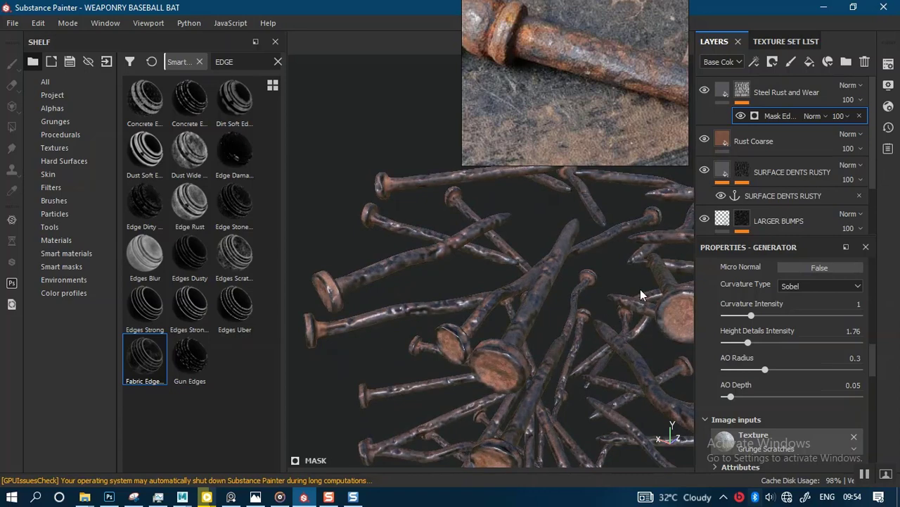
# Step: Hide the Steel Rust and Wear layer
pyautogui.click(742, 96)
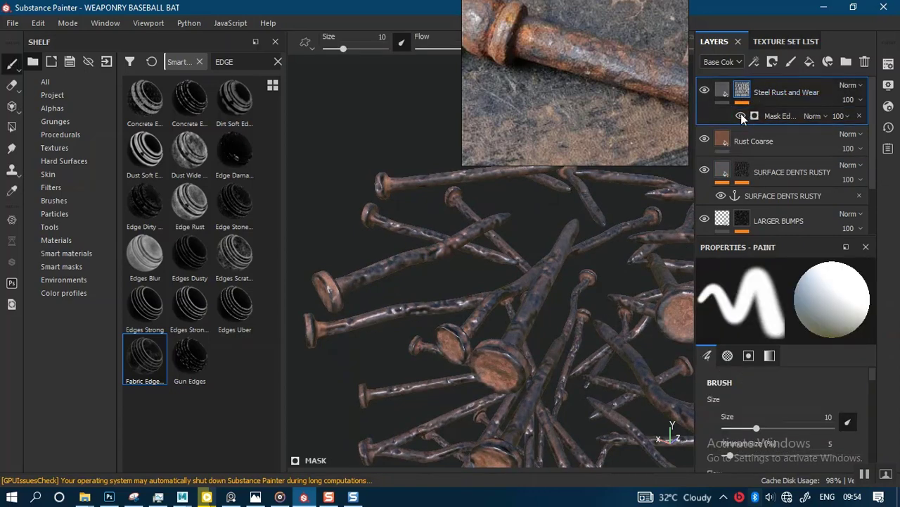
pyautogui.keyDown('alt'); pyautogui.moveTo(531, 278); pyautogui.dragTo(491, 289); pyautogui.keyUp('alt')
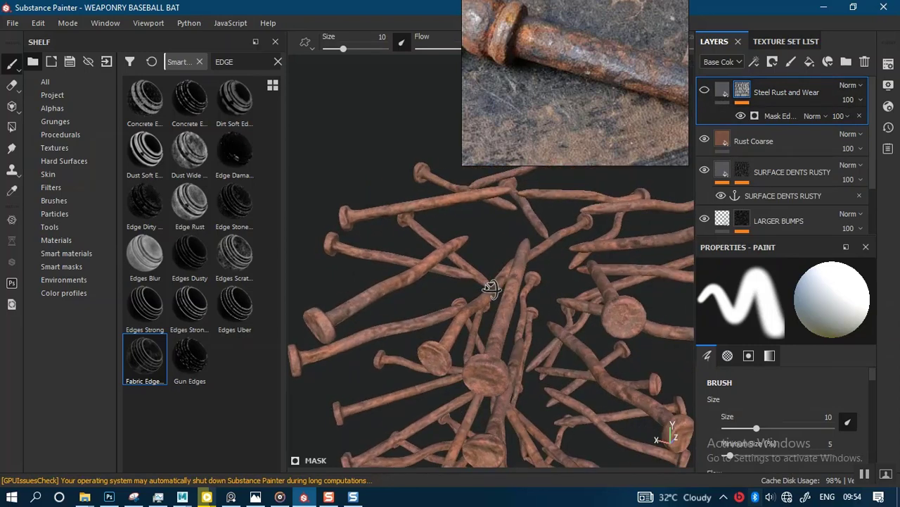
# Step: Search the shelf's materials for METAL, add Steel Rough above the Steel Rust and Wear layer, and inspect it on the nails
pyautogui.click(57, 240)
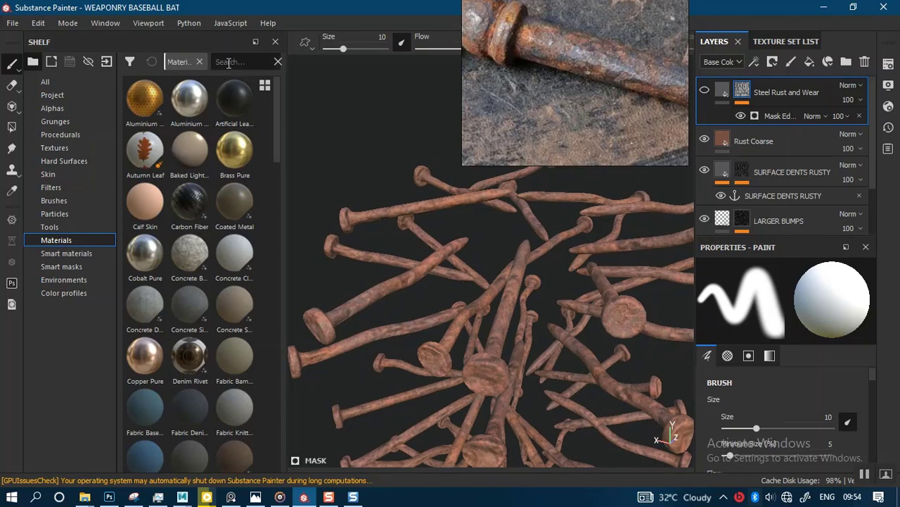
pyautogui.write('META')
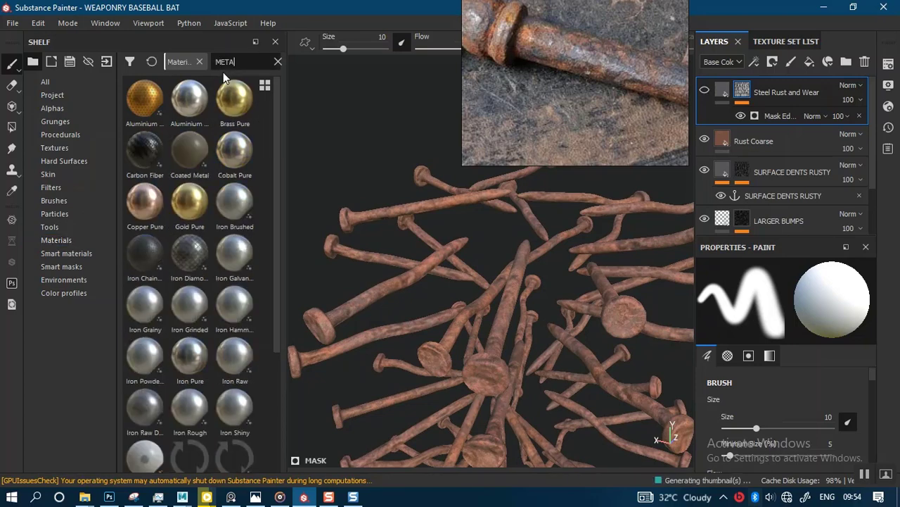
pyautogui.write('L')
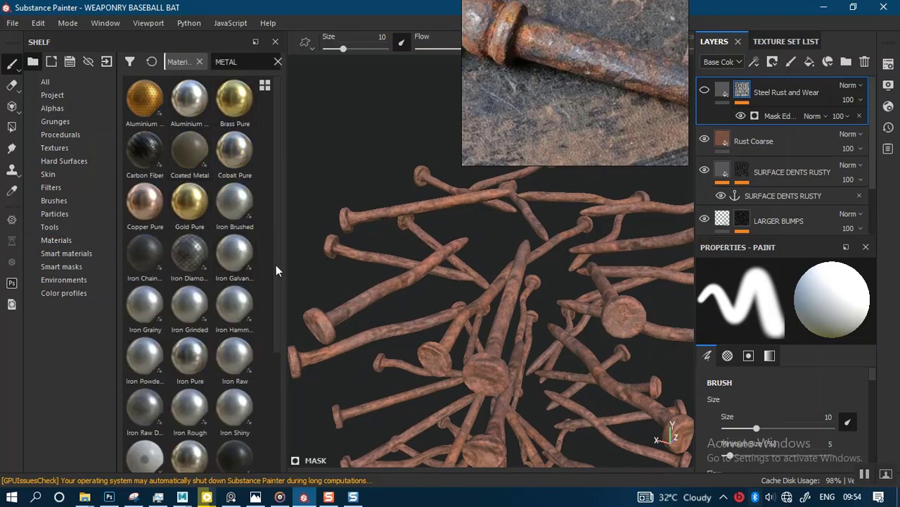
pyautogui.moveTo(275, 292); pyautogui.dragTo(742, 90)
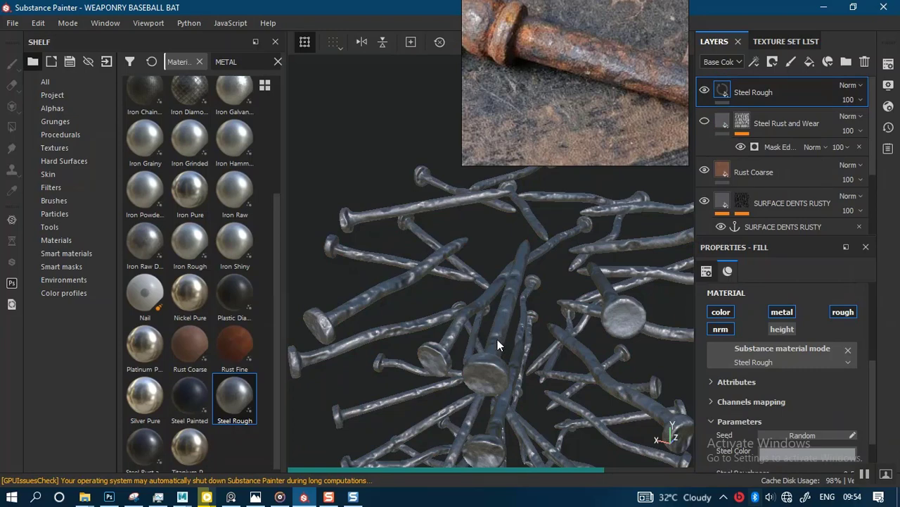
pyautogui.keyDown('alt'); pyautogui.moveTo(505, 340); pyautogui.dragTo(661, 163); pyautogui.keyUp('alt')
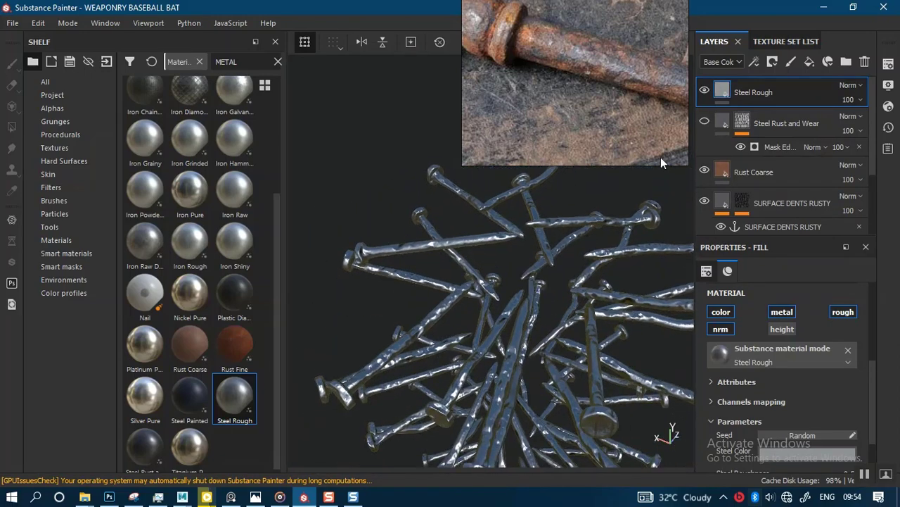
pyautogui.click(704, 90)
pyautogui.keyDown('alt'); pyautogui.moveTo(571, 280); pyautogui.dragTo(530, 233, button='middle'); pyautogui.keyUp('alt')
pyautogui.keyDown('alt'); pyautogui.moveTo(530, 233); pyautogui.dragTo(550, 307, button='right'); pyautogui.keyUp('alt')
pyautogui.keyDown('alt'); pyautogui.moveTo(549, 256); pyautogui.dragTo(544, 284); pyautogui.keyUp('alt')
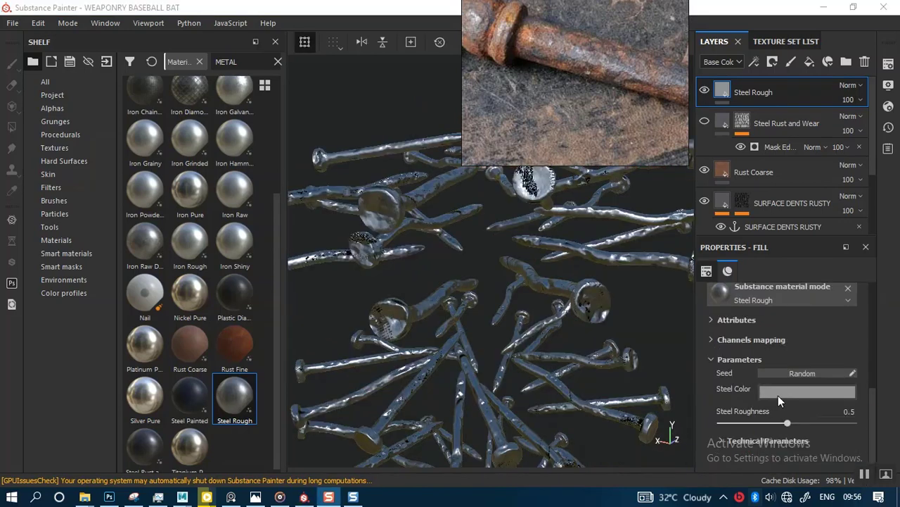
# Step: Darken the Steel Rough layer's Steel Color to a grey of R 0.340, G 0.343, B 0.347 and check the nails
pyautogui.click(778, 395)
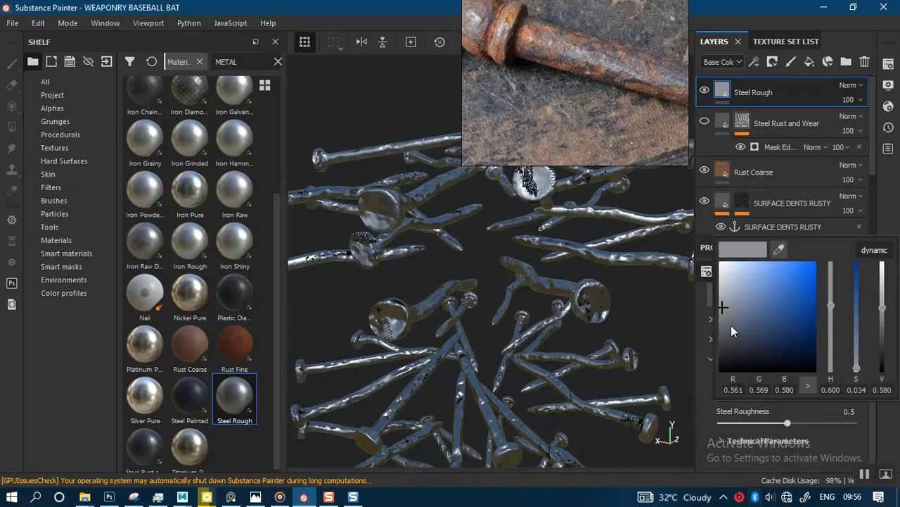
pyautogui.moveTo(724, 310); pyautogui.dragTo(723, 330)
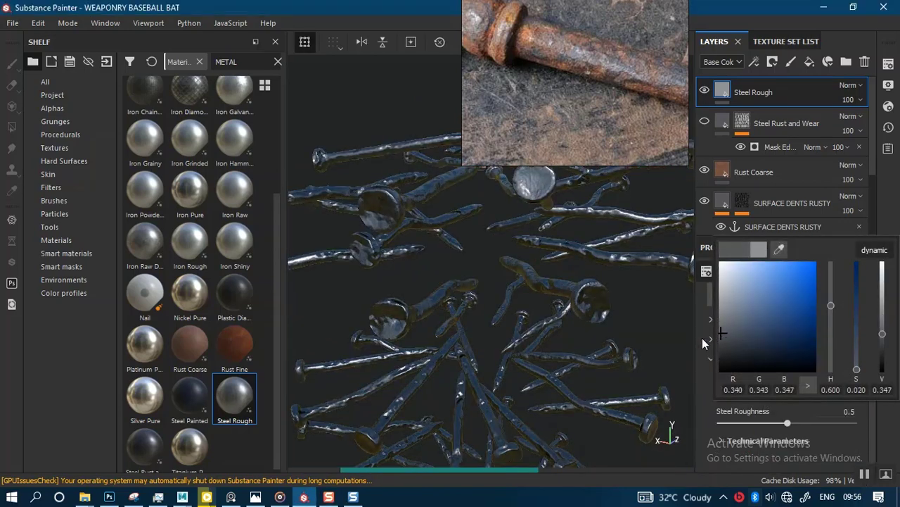
pyautogui.click(537, 340)
pyautogui.keyDown('alt'); pyautogui.moveTo(536, 339); pyautogui.dragTo(519, 313, button='right'); pyautogui.keyUp('alt')
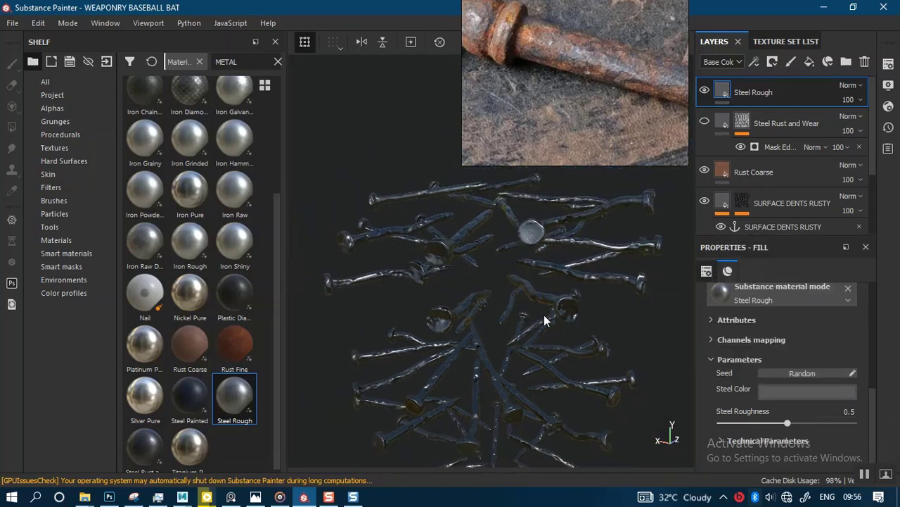
pyautogui.keyDown('alt'); pyautogui.moveTo(545, 321); pyautogui.dragTo(539, 277); pyautogui.keyUp('alt')
pyautogui.keyDown('alt'); pyautogui.moveTo(542, 238); pyautogui.dragTo(567, 312, button='right'); pyautogui.keyUp('alt')
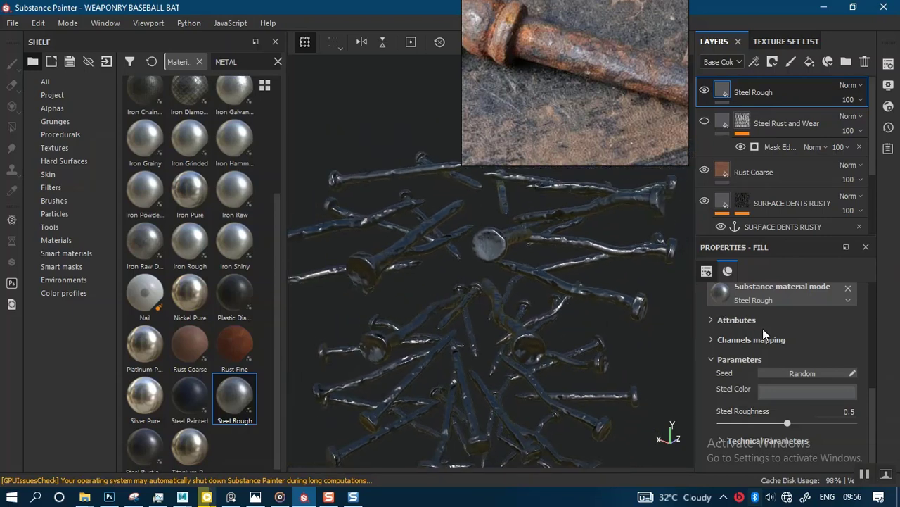
pyautogui.scroll(3, 874, 415)
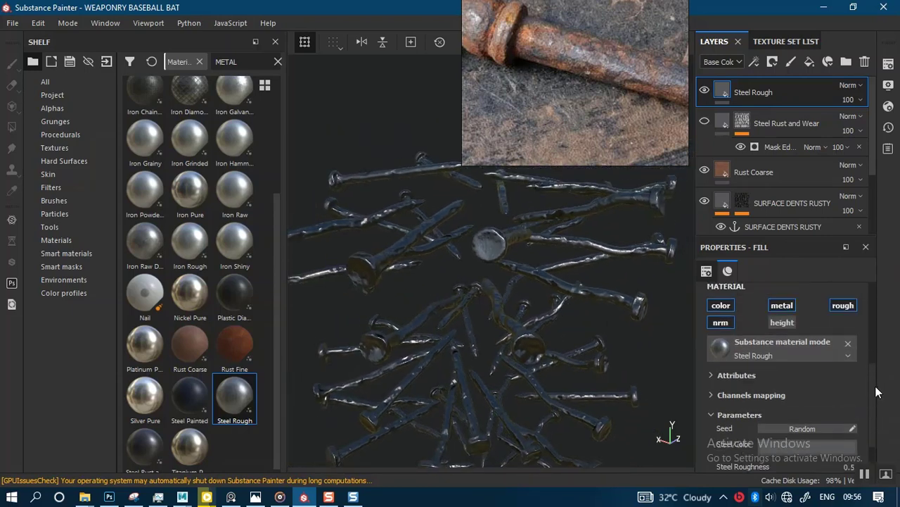
pyautogui.scroll(-3, 874, 391)
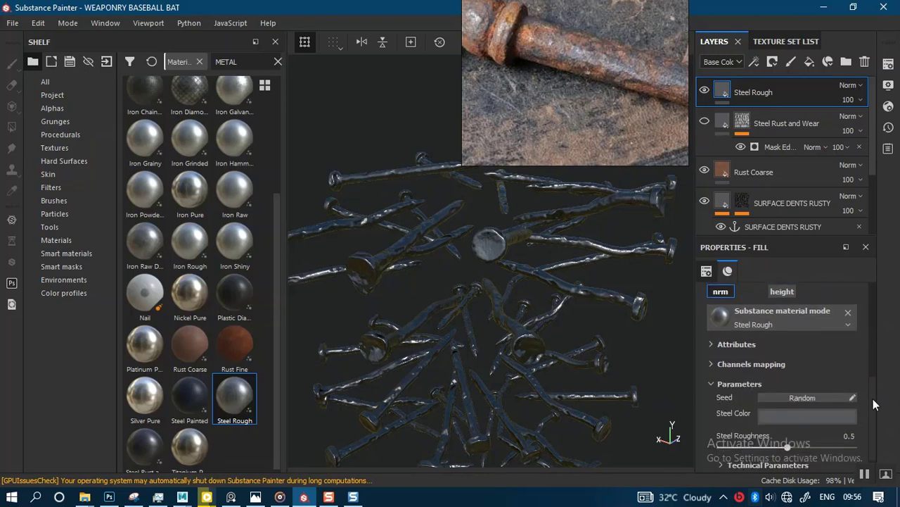
pyautogui.scroll(2, 873, 380)
pyautogui.scroll(-2, 872, 408)
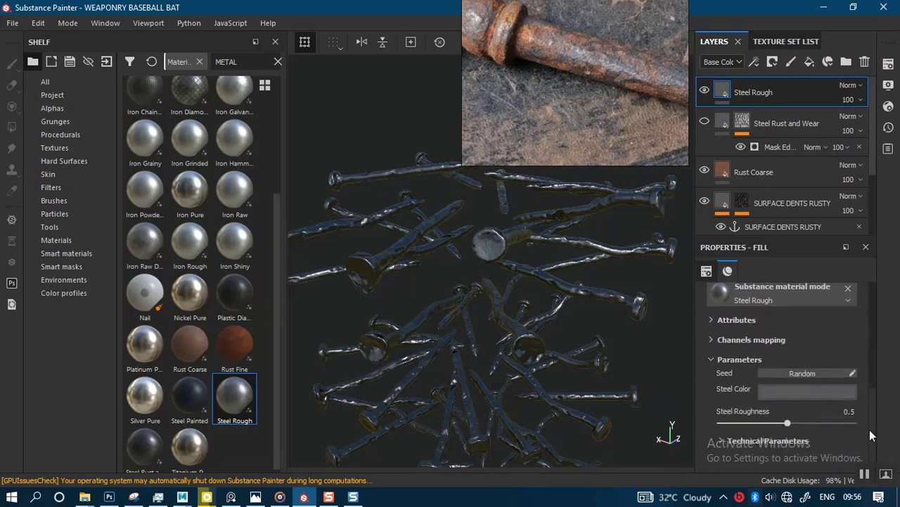
pyautogui.scroll(2, 869, 415)
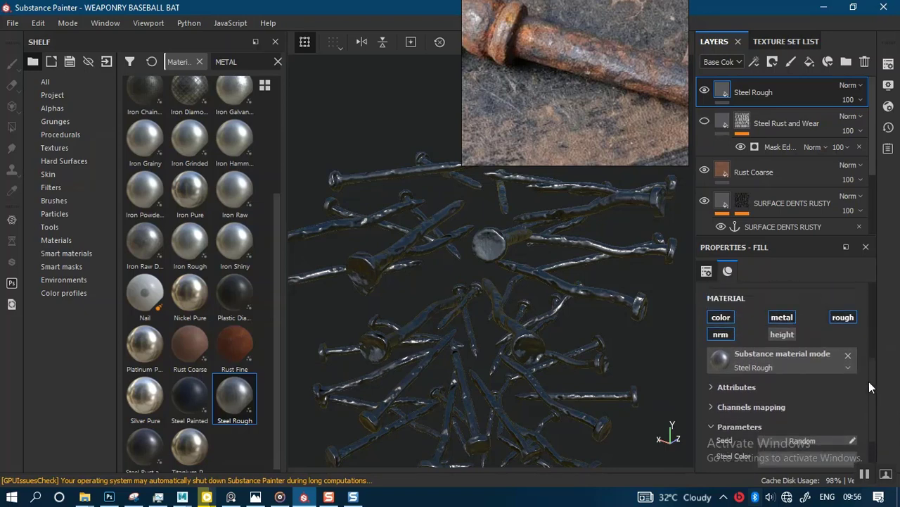
pyautogui.scroll(-2, 868, 394)
# Step: Hide the Steel Rough layer, make the Steel Rust and Wear layer visible, and compare the result on the nails
pyautogui.keyDown('alt'); pyautogui.moveTo(508, 289); pyautogui.dragTo(605, 232); pyautogui.keyUp('alt')
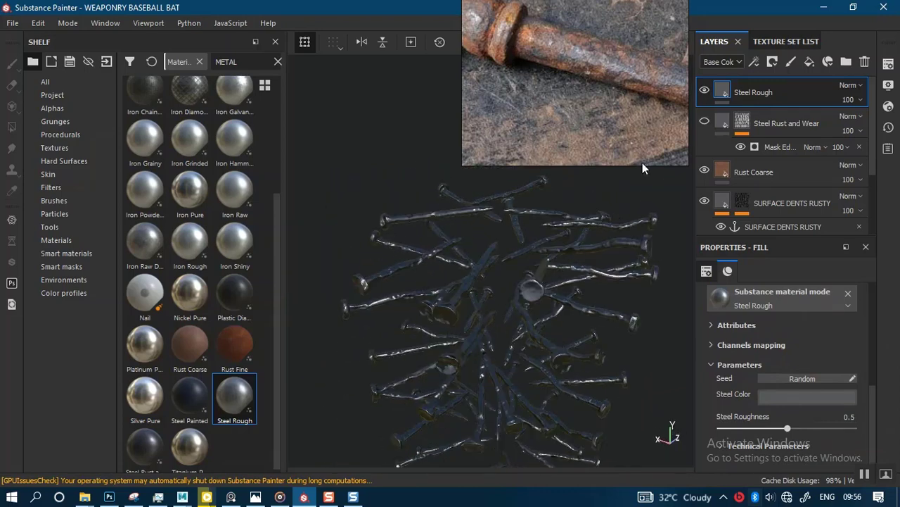
pyautogui.click(705, 121)
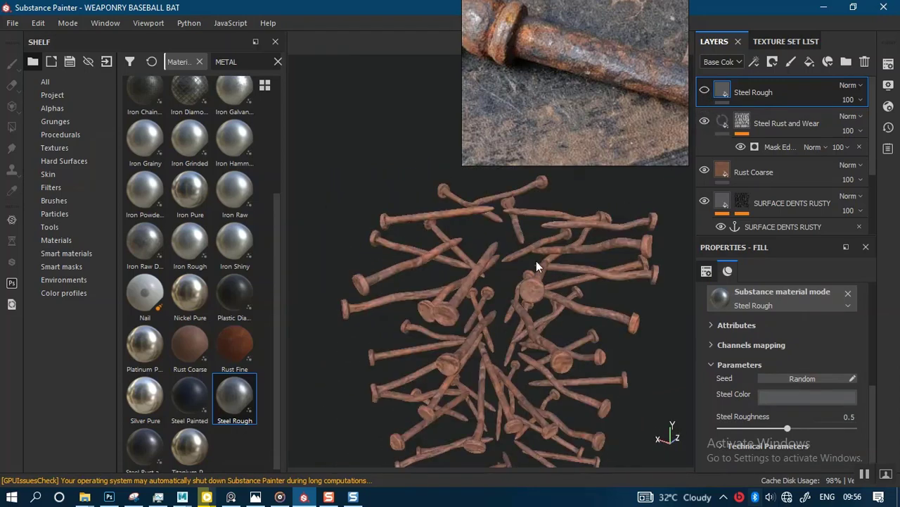
pyautogui.keyDown('alt'); pyautogui.moveTo(504, 280); pyautogui.dragTo(536, 337, button='right'); pyautogui.keyUp('alt')
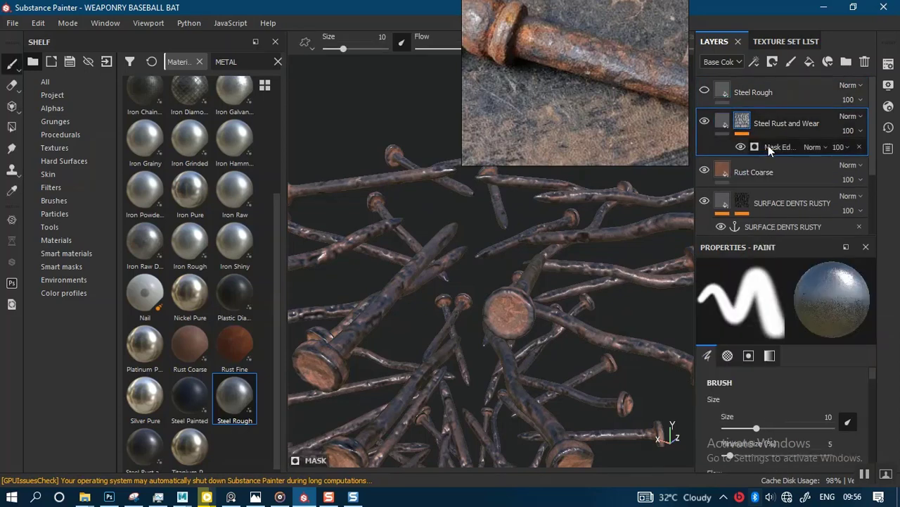
# Step: Set the Global Balance of the Steel Rust and Wear layer's Mask Editor to 0.33
pyautogui.click(768, 145)
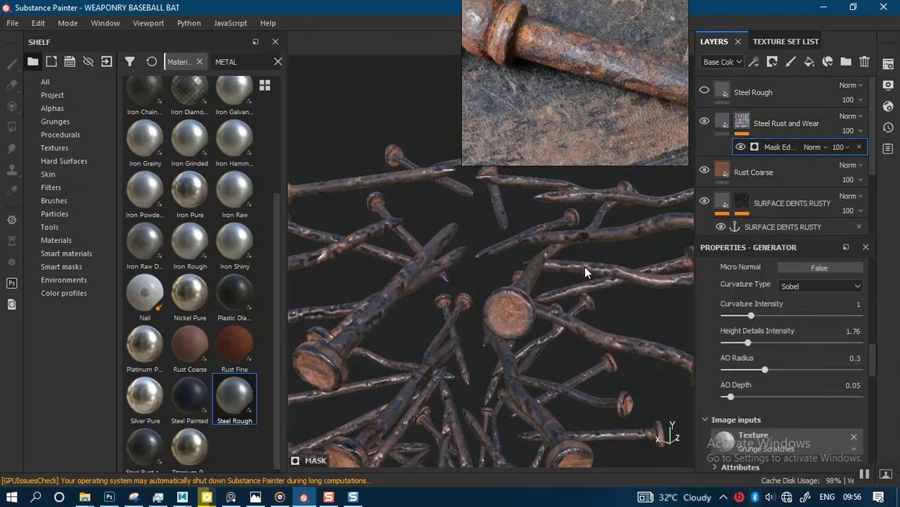
pyautogui.keyDown('alt'); pyautogui.moveTo(568, 312); pyautogui.dragTo(573, 285); pyautogui.keyUp('alt')
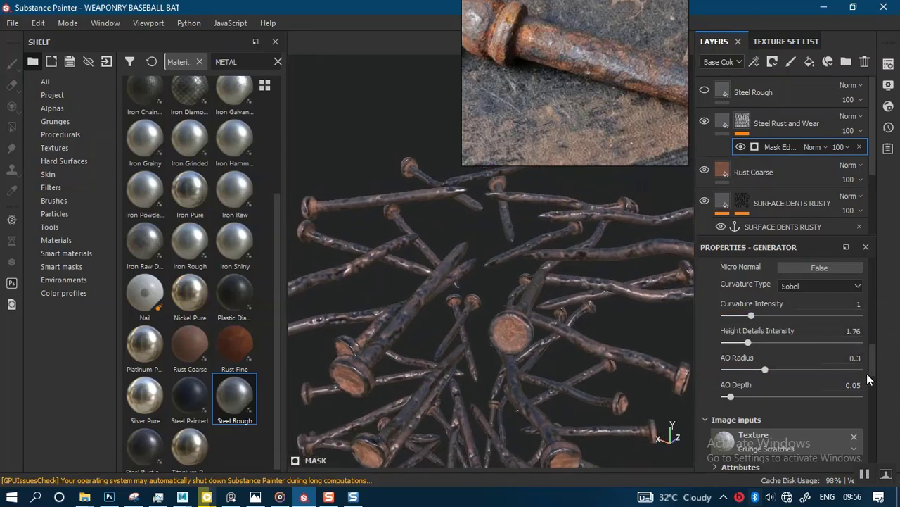
pyautogui.moveTo(873, 366); pyautogui.dragTo(877, 290)
pyautogui.scroll(-3, 816, 345)
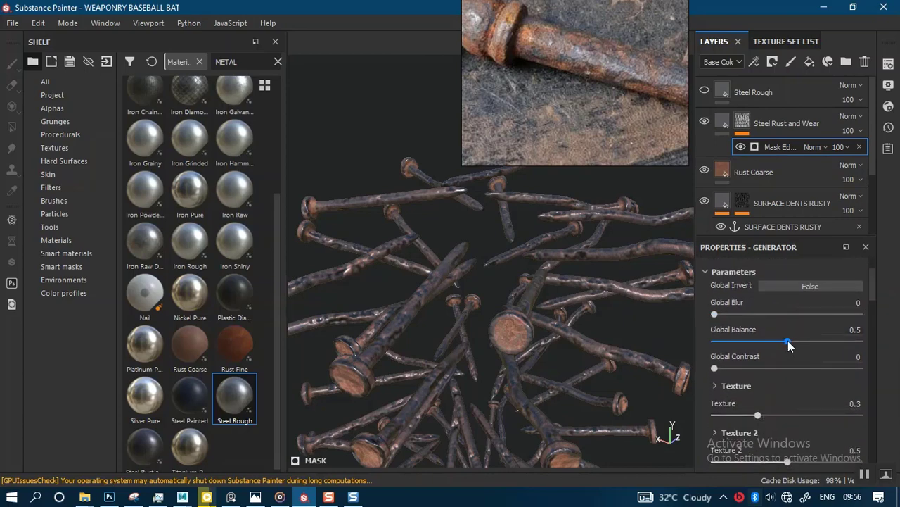
pyautogui.moveTo(787, 342); pyautogui.dragTo(781, 341)
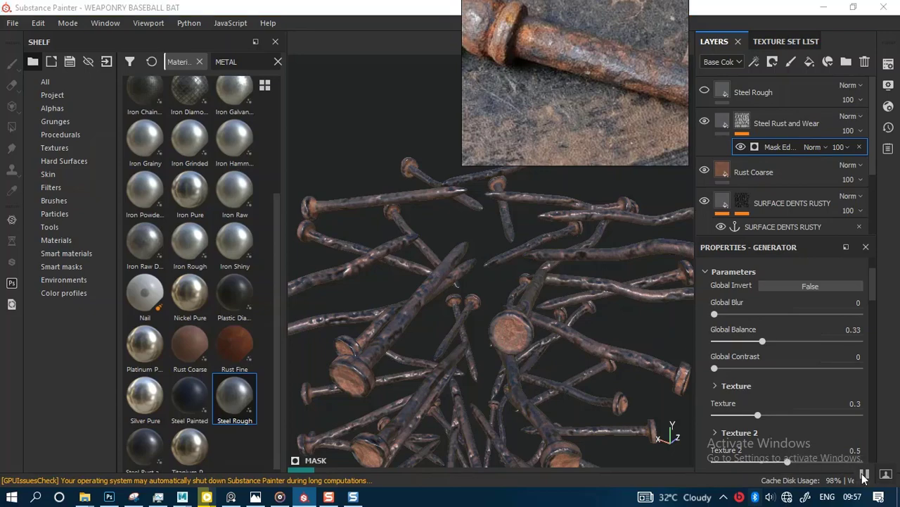
# Step: Lower the Steel Rust and Wear layer's opacity to 65 and check the nails
pyautogui.keyDown('alt'); pyautogui.moveTo(502, 322); pyautogui.dragTo(696, 184); pyautogui.keyUp('alt')
pyautogui.click(852, 147)
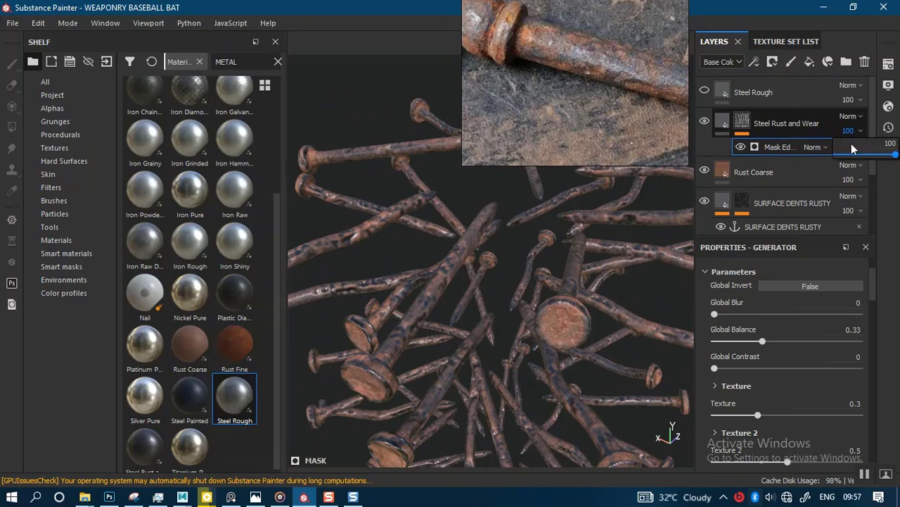
pyautogui.click(858, 154)
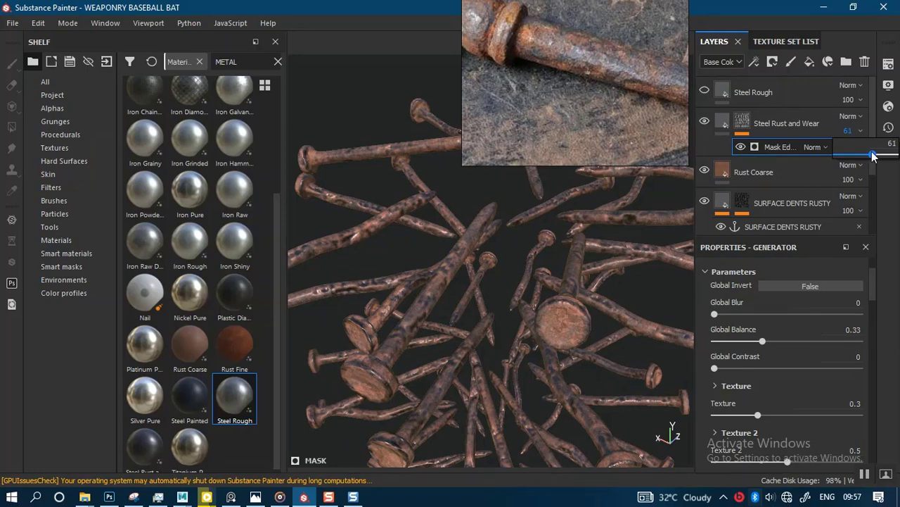
pyautogui.moveTo(873, 152); pyautogui.dragTo(874, 152)
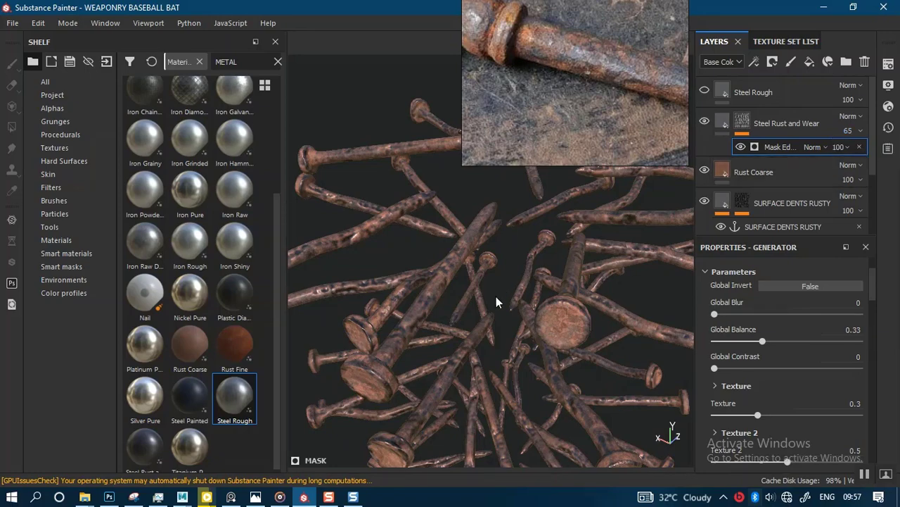
pyautogui.keyDown('alt'); pyautogui.moveTo(496, 303); pyautogui.dragTo(524, 282); pyautogui.keyUp('alt')
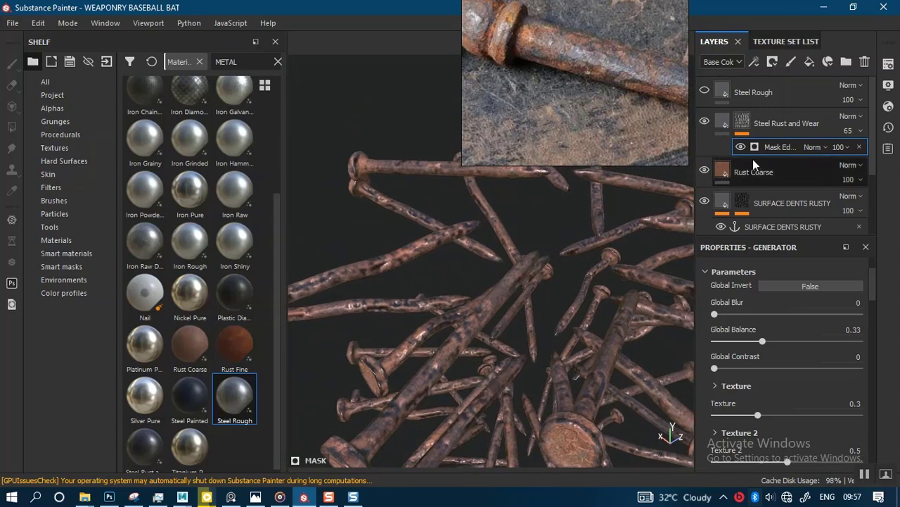
# Step: Duplicate the Steel Rust and Wear layer and hide the original
pyautogui.click(761, 137)
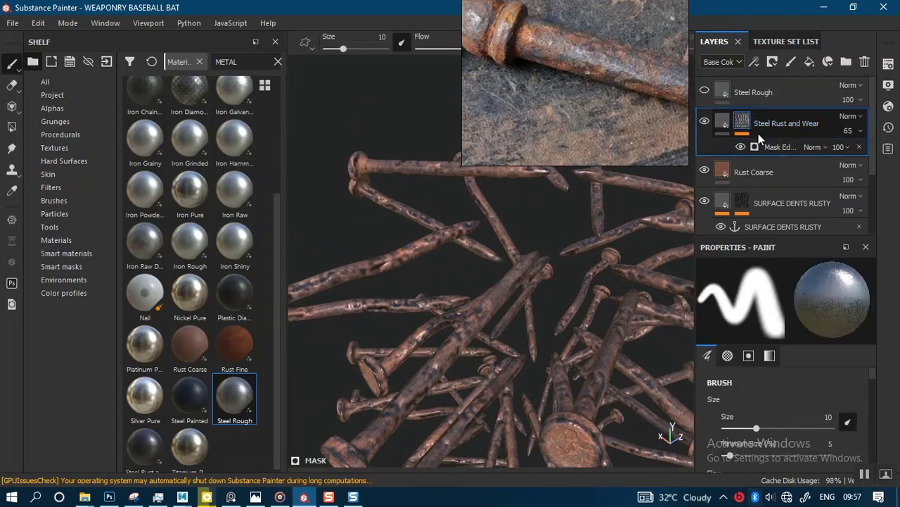
pyautogui.hotkey('ctrl', 'd')
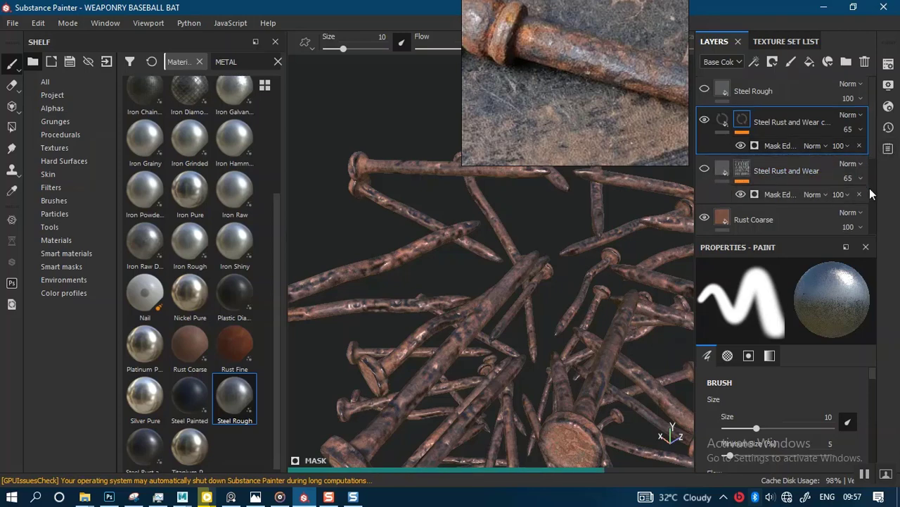
# Step: Remove the anchor point from the SURFACE DENTS RUSTY layer's content and add one to its mask instead
pyautogui.scroll(-3, 872, 169)
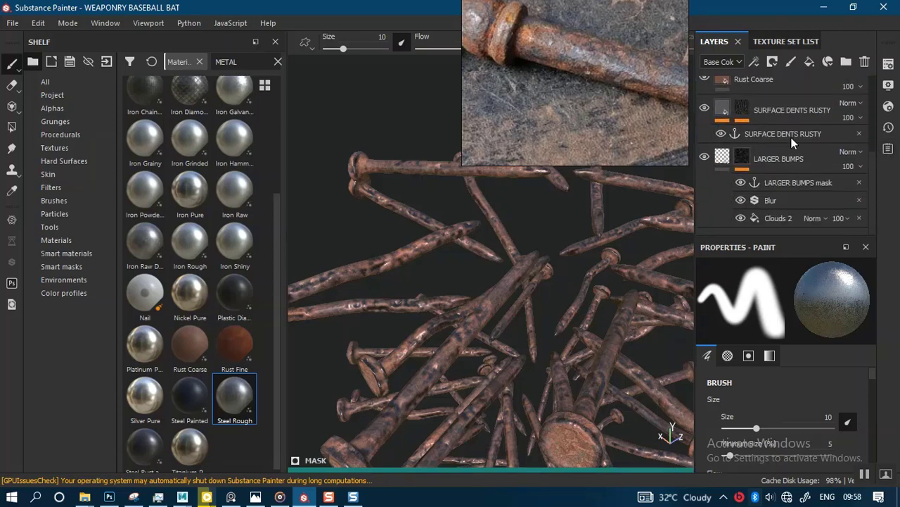
pyautogui.click(825, 136)
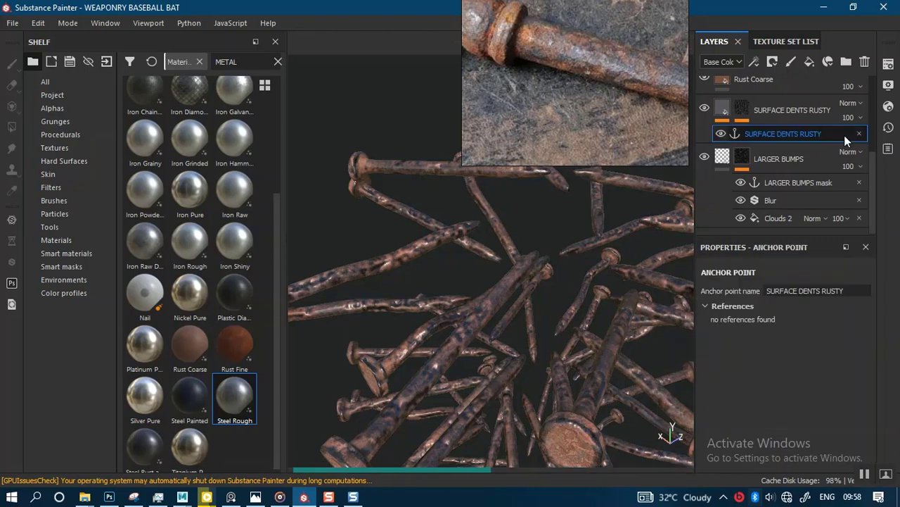
pyautogui.click(745, 113)
pyautogui.click(746, 125)
pyautogui.rightClick(745, 125)
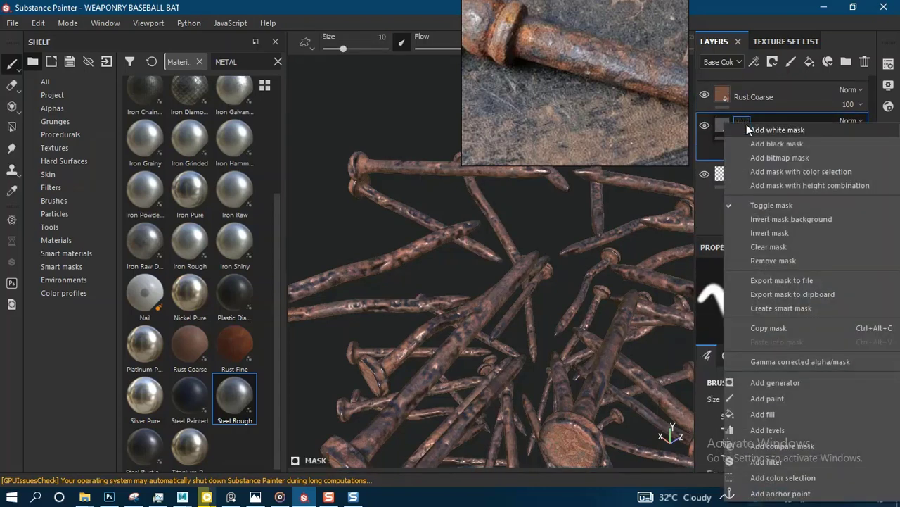
pyautogui.click(769, 494)
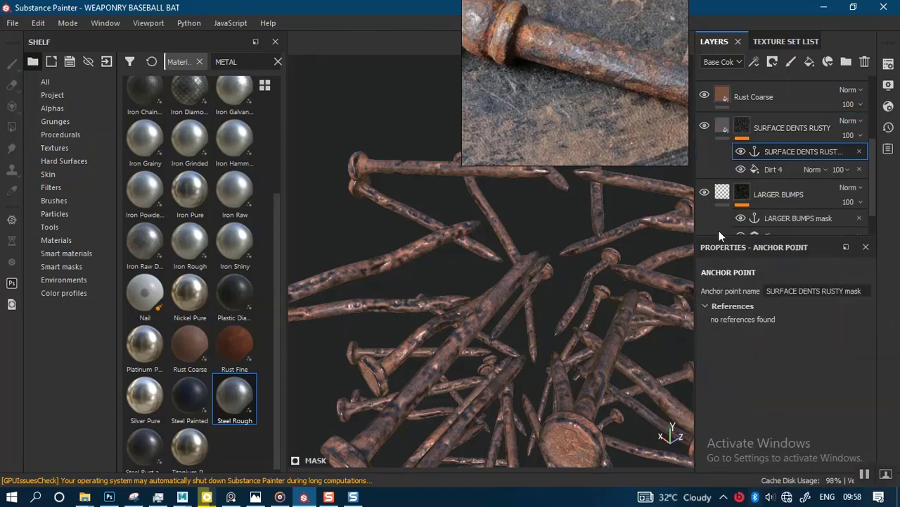
# Step: Assign the SURFACE DENTS RUSTY mask anchor point as Micro Height in the Mask Editor of the duplicated Steel Rust and Wear layer
pyautogui.scroll(2, 872, 159)
pyautogui.scroll(3, 871, 135)
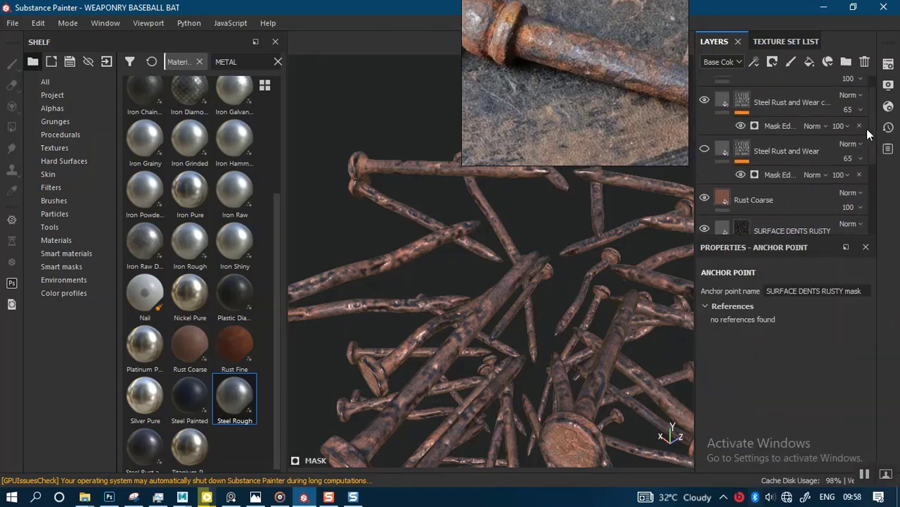
pyautogui.scroll(-1, 867, 130)
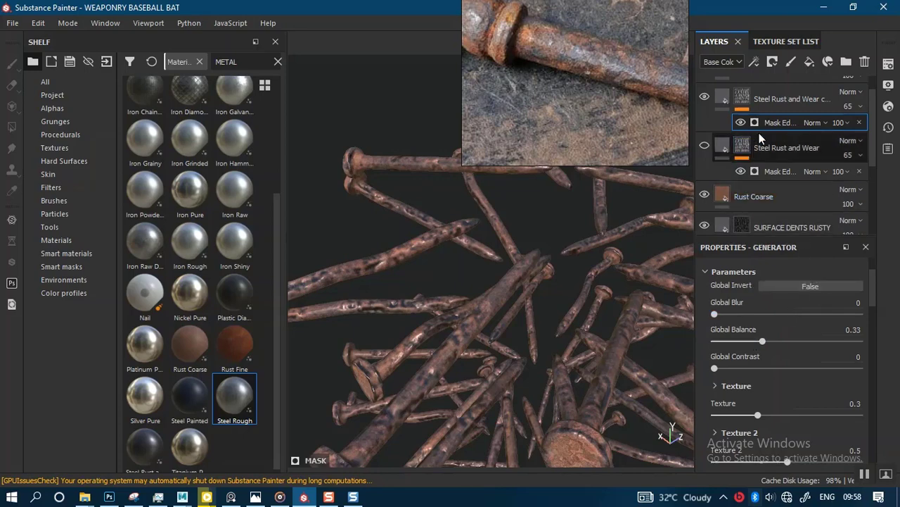
pyautogui.moveTo(873, 309); pyautogui.dragTo(878, 470)
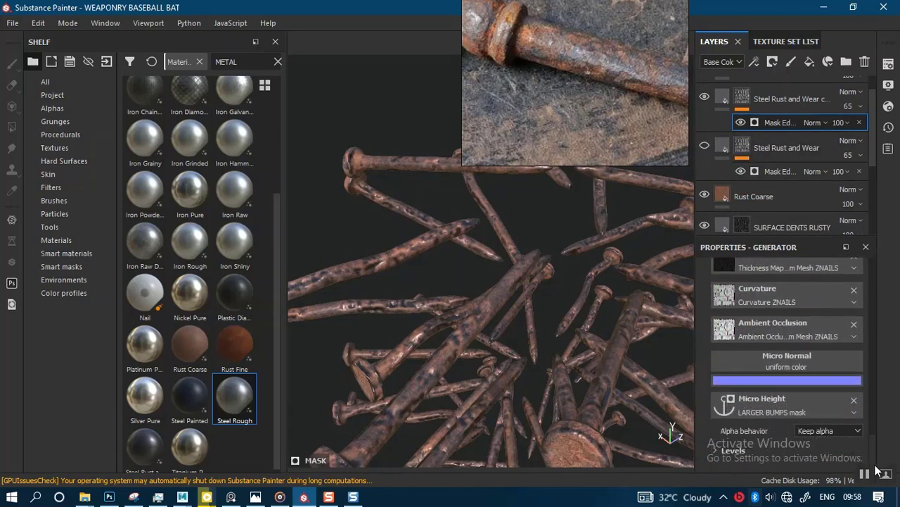
pyautogui.click(792, 407)
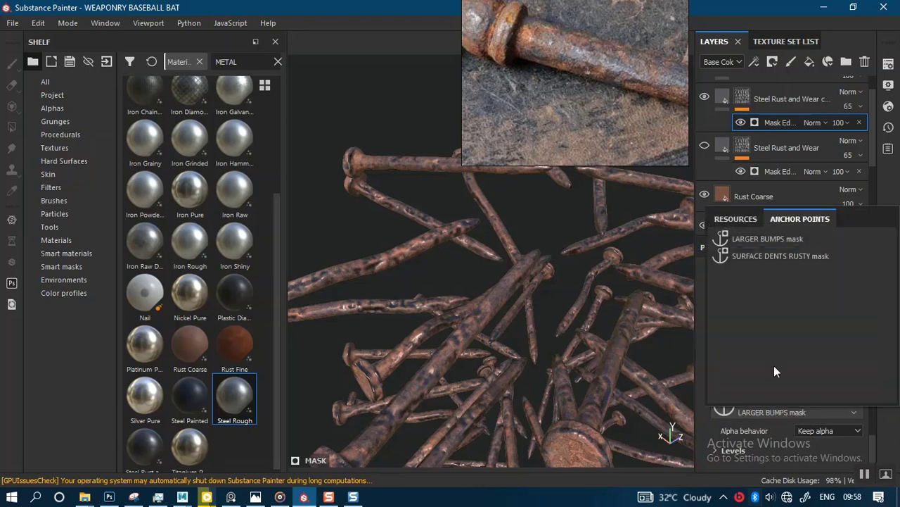
pyautogui.click(769, 255)
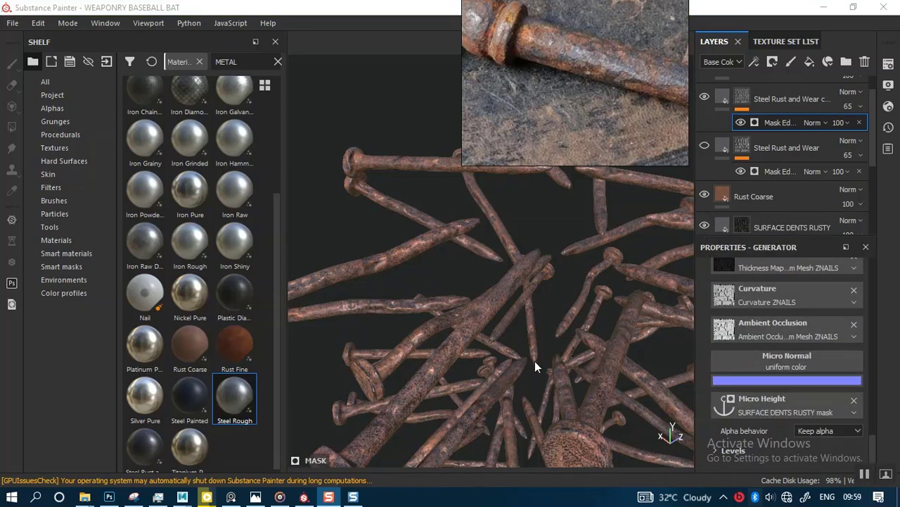
# Step: Examine the fine dent-driven wear on the nail heads and shafts from several angles and distances
pyautogui.keyDown('alt'); pyautogui.moveTo(533, 359); pyautogui.dragTo(472, 232, button='right'); pyautogui.keyUp('alt')
pyautogui.keyDown('alt'); pyautogui.moveTo(539, 335); pyautogui.dragTo(479, 295, button='middle'); pyautogui.keyUp('alt')
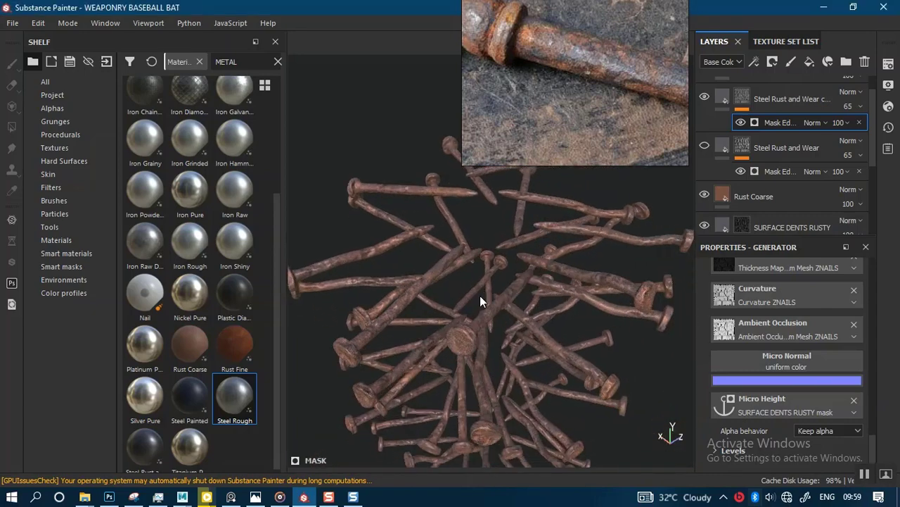
pyautogui.moveTo(482, 295)
pyautogui.keyDown('alt'); pyautogui.mouseDown(button='right')
pyautogui.moveTo(507, 288)
pyautogui.moveTo(533, 351)
pyautogui.moveTo(535, 333)
pyautogui.moveTo(518, 343)
pyautogui.moveTo(498, 309)
pyautogui.mouseUp(button='right'); pyautogui.keyUp('alt')
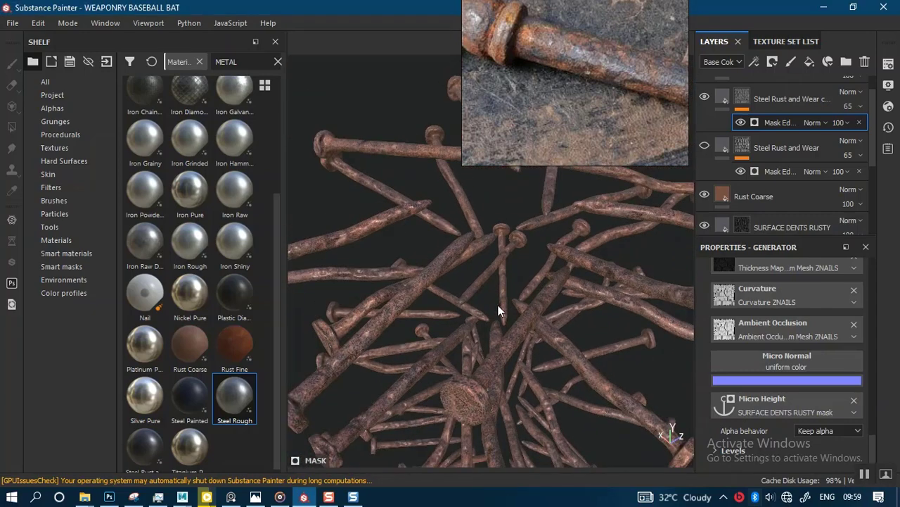
pyautogui.keyDown('alt'); pyautogui.moveTo(499, 309); pyautogui.dragTo(528, 283, button='middle'); pyautogui.keyUp('alt')
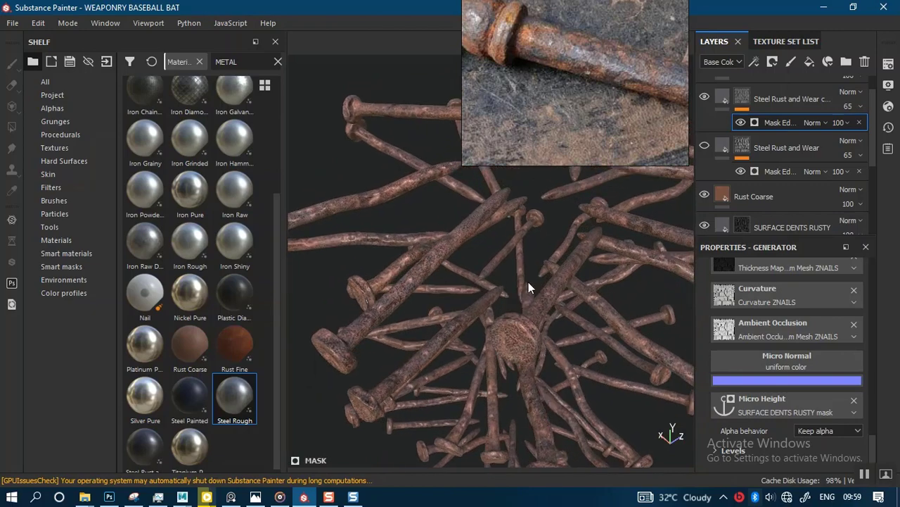
pyautogui.keyDown('alt'); pyautogui.moveTo(529, 284); pyautogui.dragTo(530, 315, button='right'); pyautogui.keyUp('alt')
pyautogui.keyDown('alt'); pyautogui.moveTo(531, 314); pyautogui.dragTo(624, 311); pyautogui.keyUp('alt')
pyautogui.keyDown('alt'); pyautogui.moveTo(623, 312); pyautogui.dragTo(603, 305, button='middle'); pyautogui.keyUp('alt')
pyautogui.keyDown('alt'); pyautogui.moveTo(603, 305); pyautogui.dragTo(539, 281); pyautogui.keyUp('alt')
pyautogui.keyDown('alt'); pyautogui.moveTo(539, 281); pyautogui.dragTo(578, 434, button='right'); pyautogui.keyUp('alt')
pyautogui.keyDown('alt'); pyautogui.moveTo(579, 434); pyautogui.dragTo(593, 321); pyautogui.keyUp('alt')
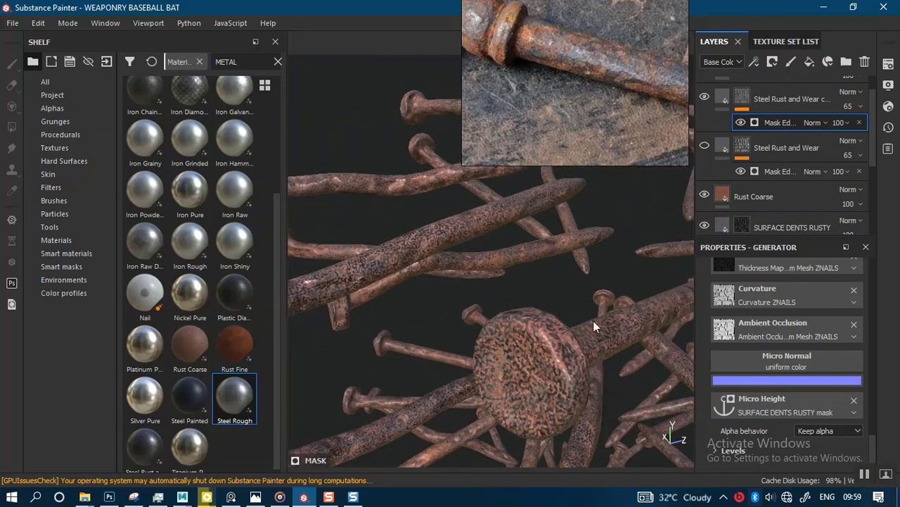
pyautogui.keyDown('alt'); pyautogui.moveTo(593, 321); pyautogui.dragTo(534, 288, button='right'); pyautogui.keyUp('alt')
pyautogui.keyDown('alt'); pyautogui.moveTo(534, 288); pyautogui.dragTo(528, 336); pyautogui.keyUp('alt')
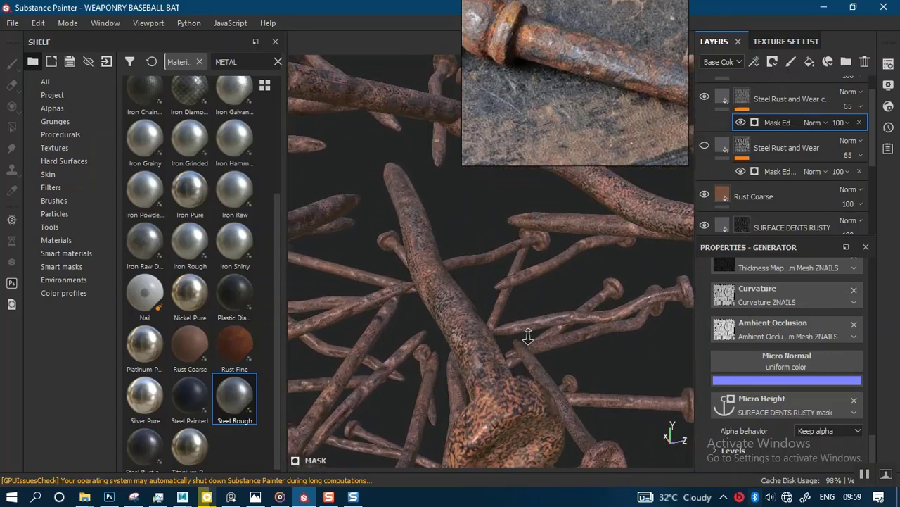
pyautogui.keyDown('alt'); pyautogui.moveTo(528, 336); pyautogui.dragTo(511, 287, button='right'); pyautogui.keyUp('alt')
pyautogui.keyDown('alt'); pyautogui.moveTo(511, 288); pyautogui.dragTo(548, 314); pyautogui.keyUp('alt')
pyautogui.keyDown('alt'); pyautogui.moveTo(548, 314); pyautogui.dragTo(551, 294, button='middle'); pyautogui.keyUp('alt')
pyautogui.keyDown('alt'); pyautogui.moveTo(551, 293); pyautogui.dragTo(543, 301, button='right'); pyautogui.keyUp('alt')
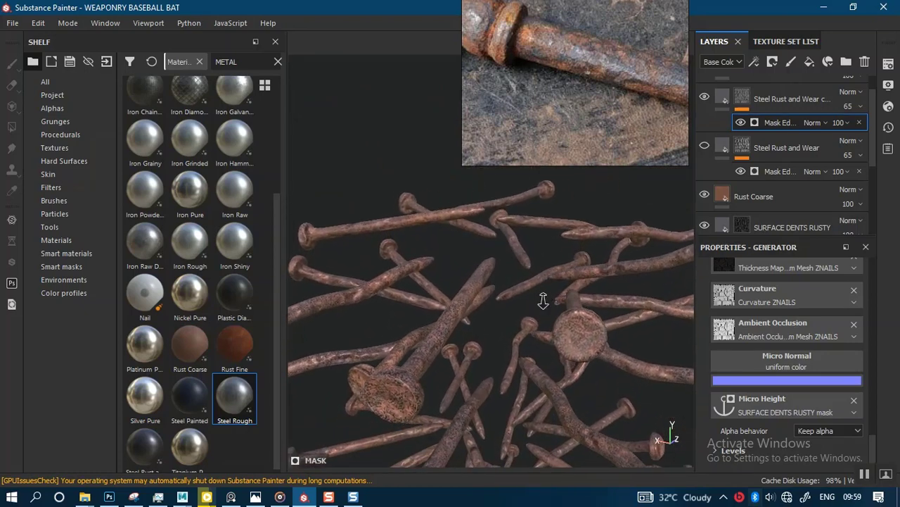
pyautogui.keyDown('alt'); pyautogui.moveTo(543, 300); pyautogui.dragTo(581, 294); pyautogui.keyUp('alt')
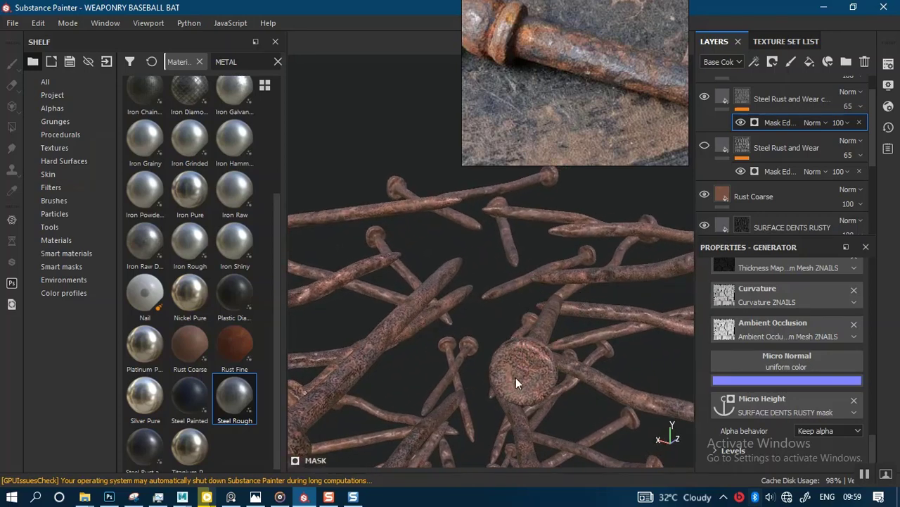
# Step: Make the original Steel Rust and Wear layer visible below its copy and inspect the combined wear on the nails
pyautogui.keyDown('alt'); pyautogui.moveTo(553, 301); pyautogui.dragTo(554, 314, button='right'); pyautogui.keyUp('alt')
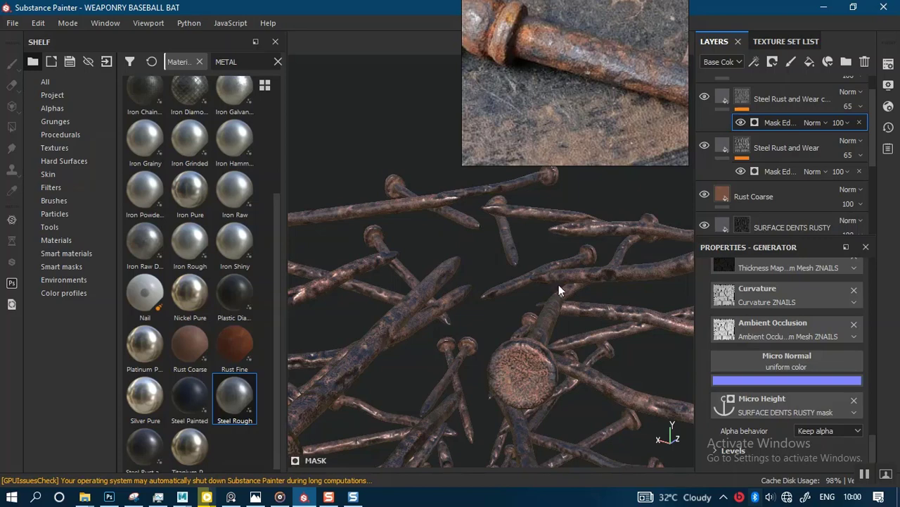
pyautogui.keyDown('alt'); pyautogui.moveTo(559, 284); pyautogui.dragTo(612, 268); pyautogui.keyUp('alt')
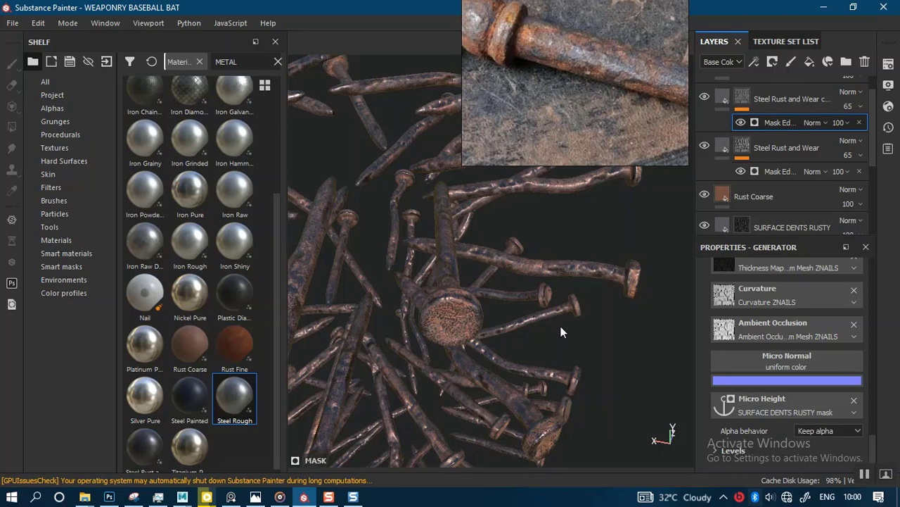
pyautogui.keyDown('alt'); pyautogui.moveTo(490, 337); pyautogui.dragTo(556, 338); pyautogui.keyUp('alt')
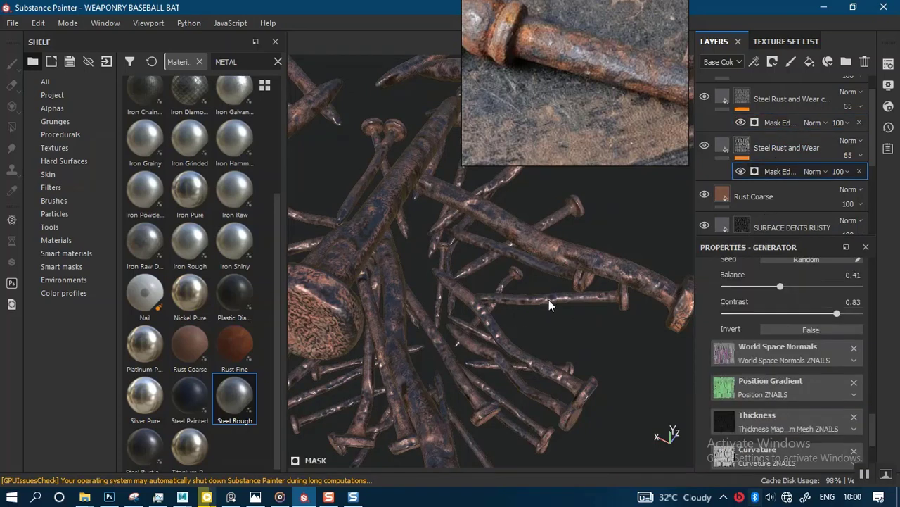
# Step: Show the original Steel Rust and Wear layer's mask alone on the nails and move the reference photo clear of the model
pyautogui.moveTo(872, 422); pyautogui.dragTo(869, 383)
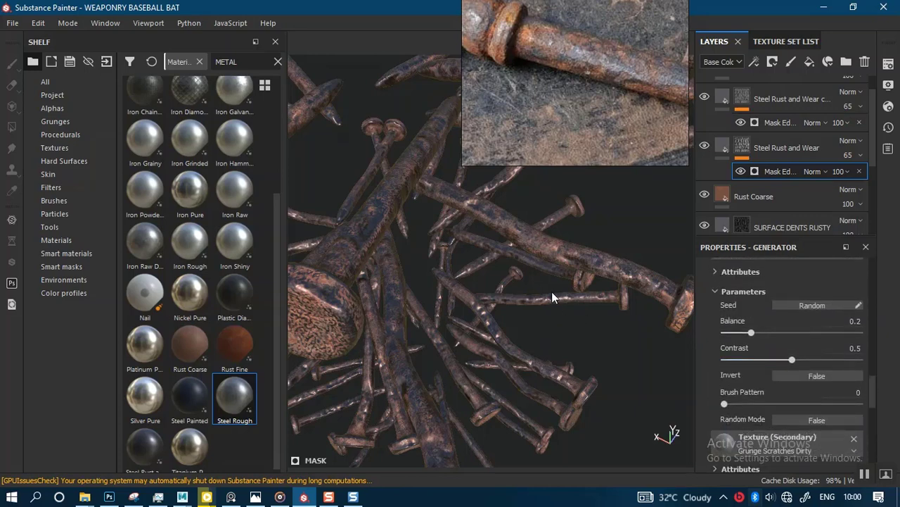
pyautogui.press('c')
pyautogui.moveTo(588, 160); pyautogui.dragTo(390, 223)
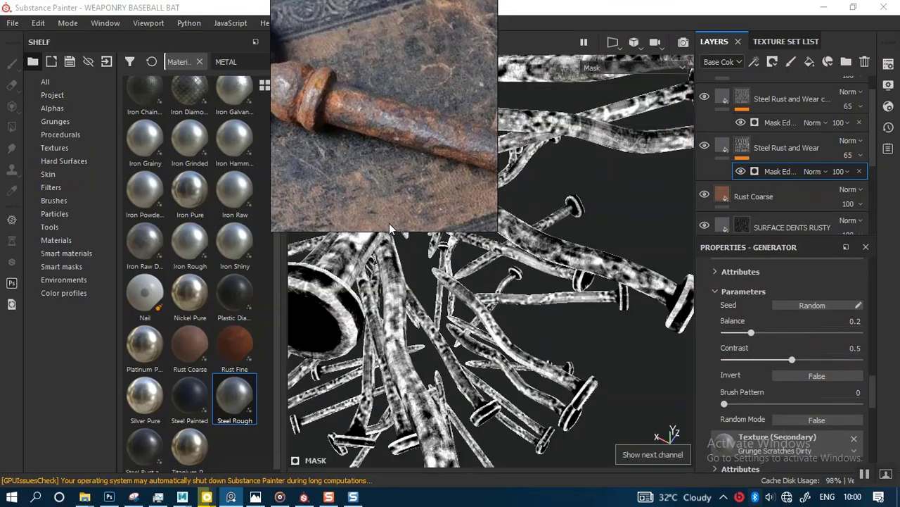
pyautogui.moveTo(376, 183); pyautogui.dragTo(98, 283)
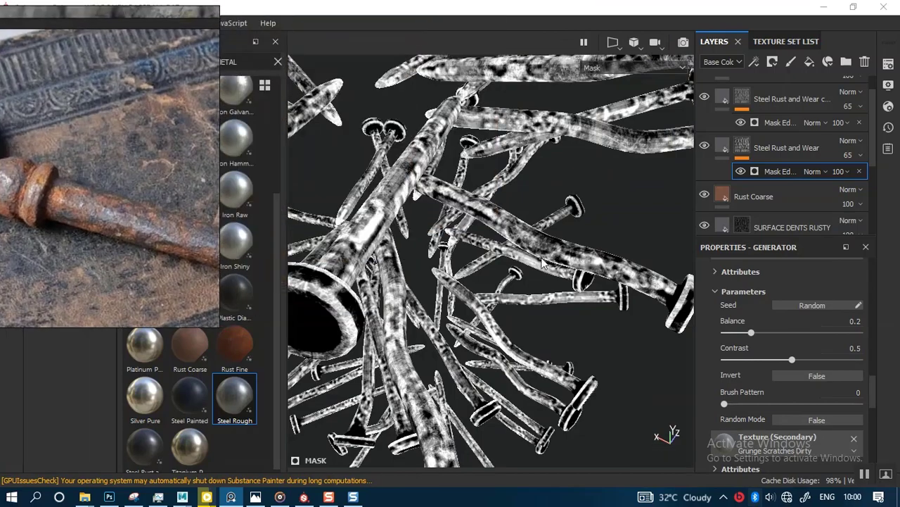
# Step: Reduce the Curvature amount in the original Steel Rust and Wear layer's Mask Editor to 0.18
pyautogui.keyDown('alt'); pyautogui.moveTo(575, 265); pyautogui.dragTo(490, 197, button='right'); pyautogui.keyUp('alt')
pyautogui.keyDown('alt'); pyautogui.moveTo(519, 235); pyautogui.dragTo(519, 256); pyautogui.keyUp('alt')
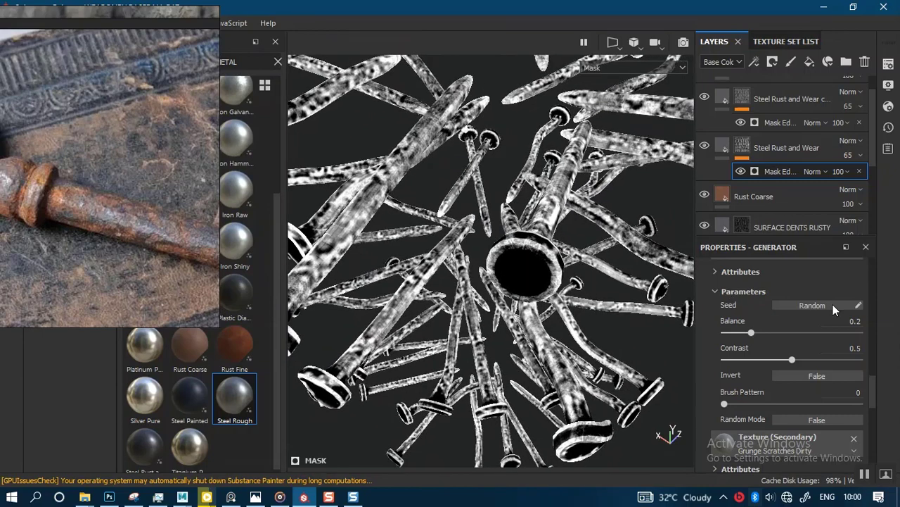
pyautogui.moveTo(873, 392); pyautogui.dragTo(874, 331)
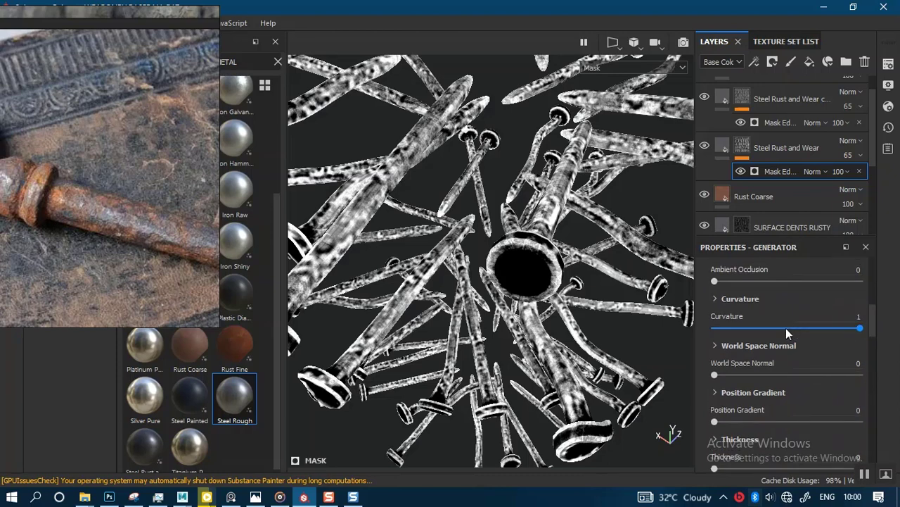
pyautogui.moveTo(786, 328); pyautogui.dragTo(742, 328)
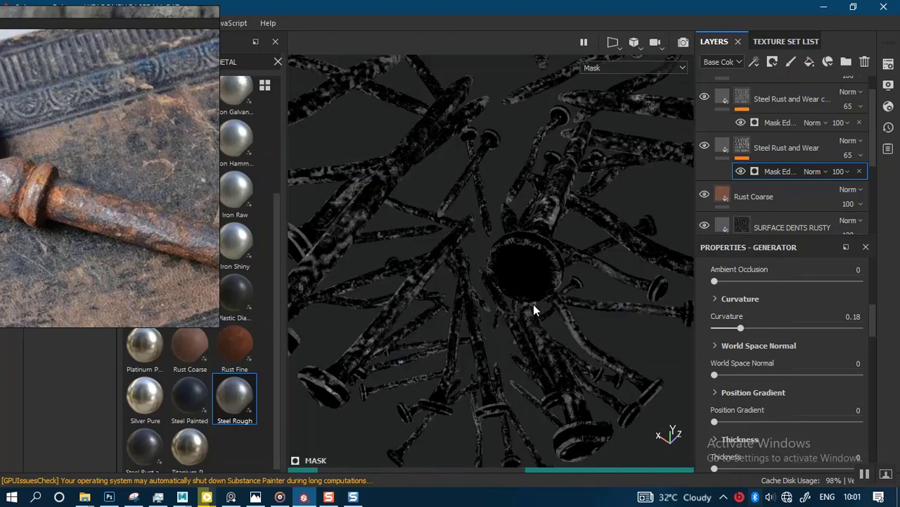
# Step: Move the reference photo clear of the shelf and delete the Mask Editor from the original Steel Rust and Wear layer's mask
pyautogui.moveTo(122, 287); pyautogui.dragTo(474, 81)
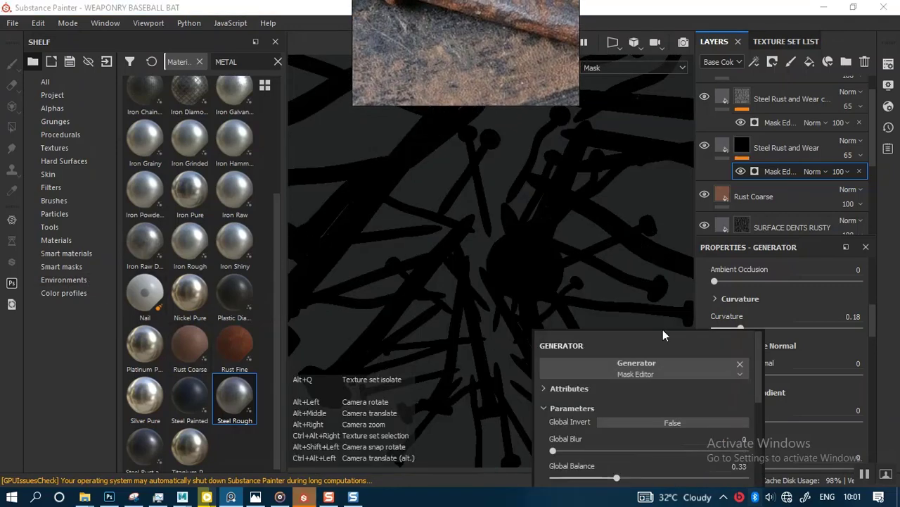
pyautogui.click(667, 317)
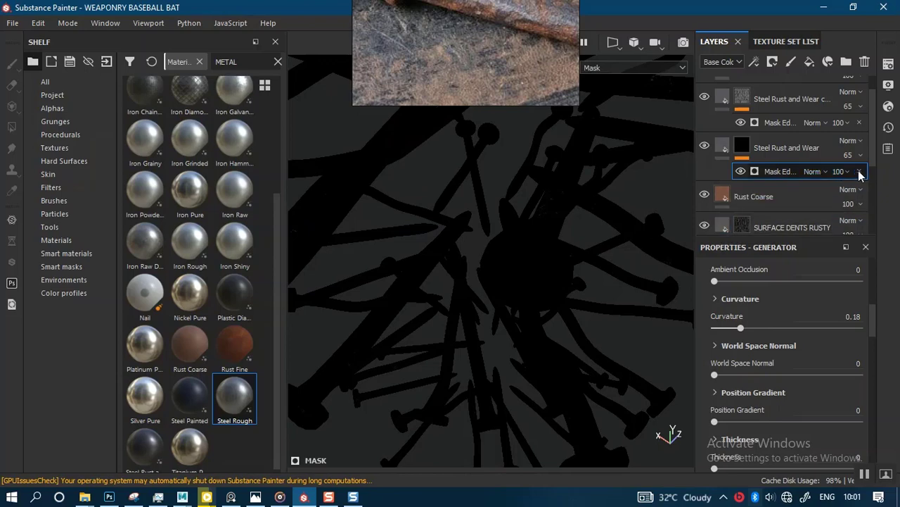
pyautogui.press('Delete')
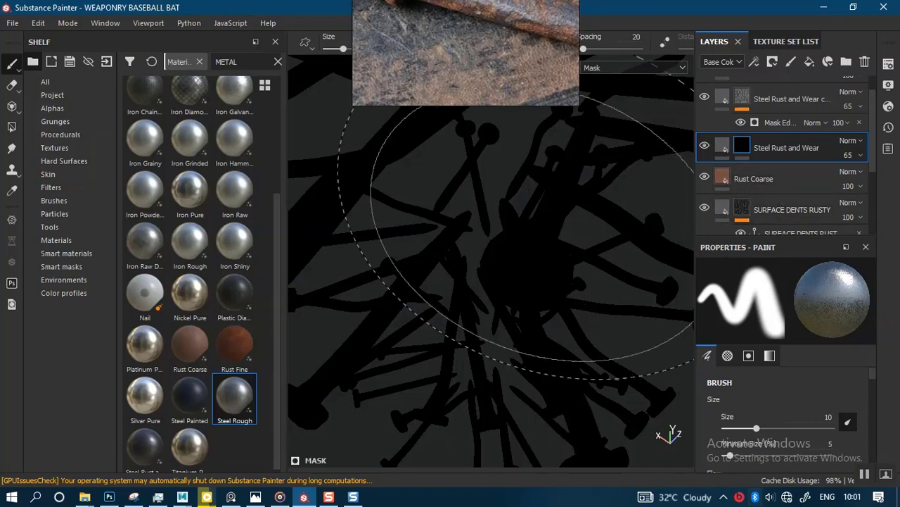
pyautogui.keyDown('alt'); pyautogui.moveTo(502, 205); pyautogui.dragTo(458, 211); pyautogui.keyUp('alt')
pyautogui.keyDown('alt'); pyautogui.moveTo(458, 211); pyautogui.dragTo(468, 283, button='middle'); pyautogui.keyUp('alt')
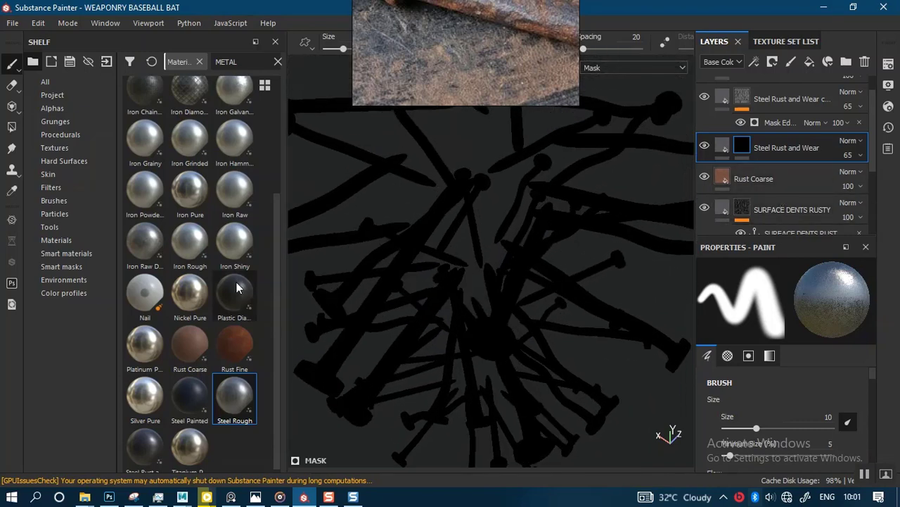
# Step: Apply the Edges Dusty smart mask to the original Steel Rust and Wear layer's mask
pyautogui.click(66, 268)
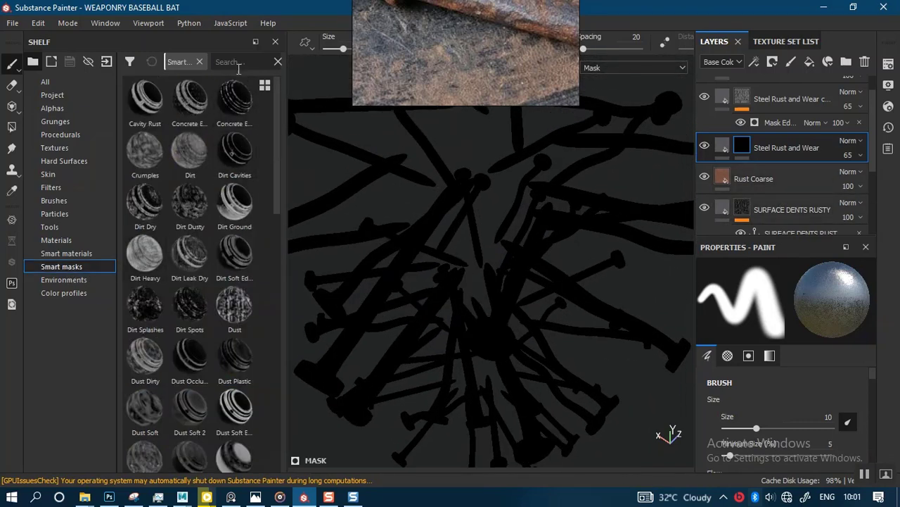
pyautogui.click(237, 64)
pyautogui.write('RU')
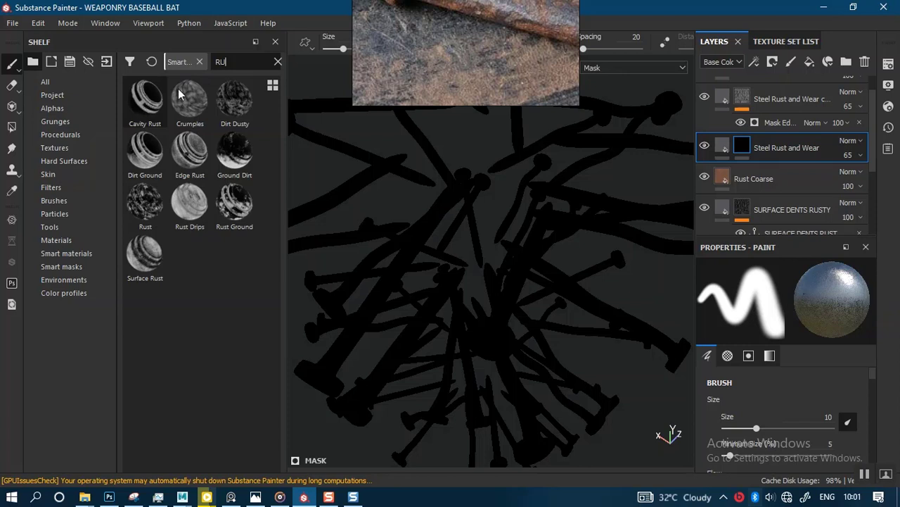
pyautogui.press('BackSpace')
pyautogui.press('BackSpace')
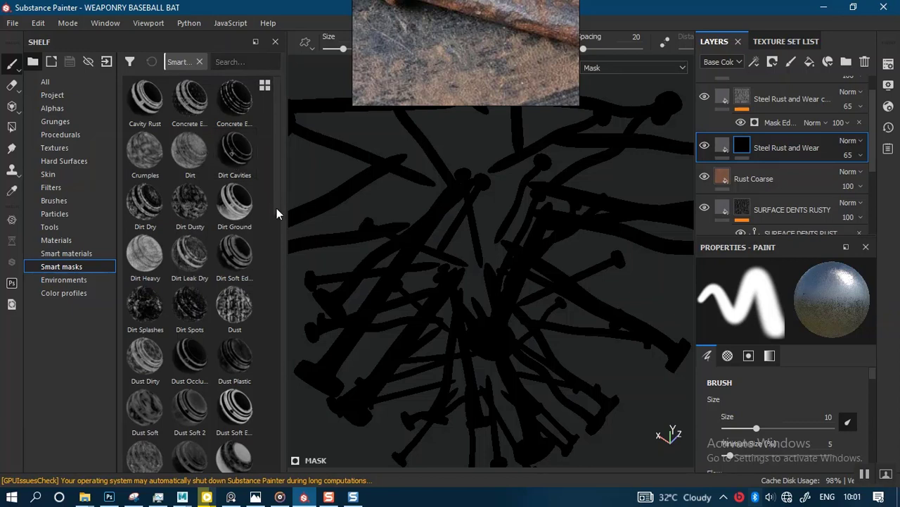
pyautogui.moveTo(276, 208); pyautogui.dragTo(269, 330)
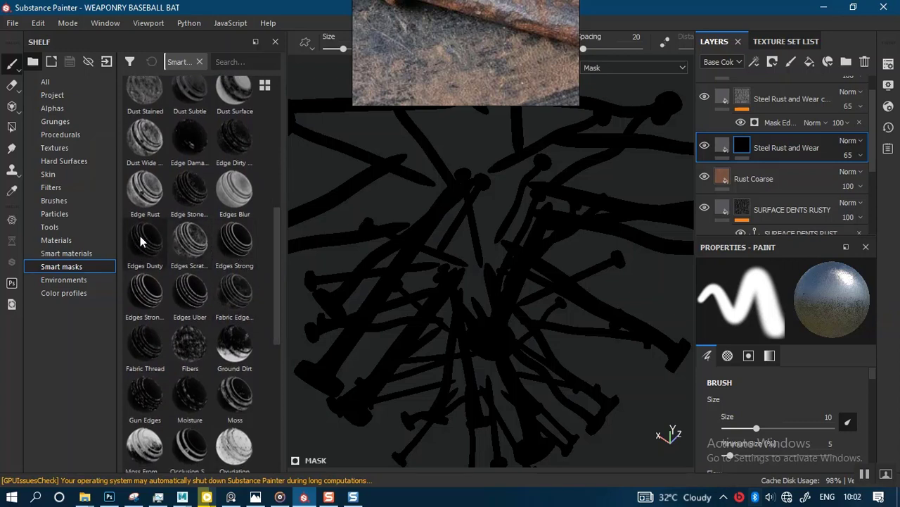
pyautogui.moveTo(141, 241); pyautogui.dragTo(738, 146)
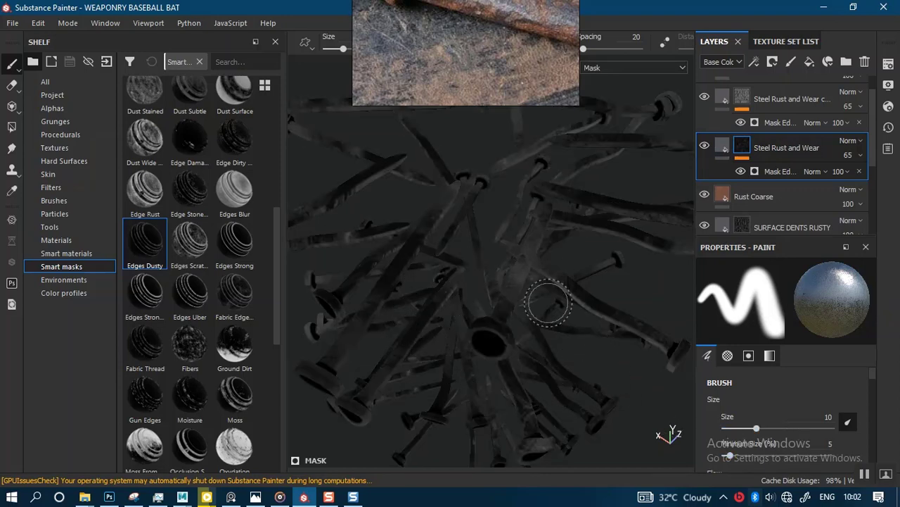
# Step: Return to the material view and examine the Edges Dusty wear on the nail heads and shafts from several angles and distances
pyautogui.moveTo(549, 306)
pyautogui.keyDown('alt'); pyautogui.mouseDown()
pyautogui.moveTo(518, 261)
pyautogui.moveTo(509, 281)
pyautogui.moveTo(484, 288)
pyautogui.moveTo(535, 256)
pyautogui.moveTo(532, 358)
pyautogui.moveTo(515, 314)
pyautogui.moveTo(488, 305)
pyautogui.moveTo(601, 302)
pyautogui.moveTo(598, 273)
pyautogui.moveTo(617, 257)
pyautogui.moveTo(643, 256)
pyautogui.moveTo(532, 306)
pyautogui.moveTo(539, 281)
pyautogui.moveTo(524, 294)
pyautogui.moveTo(548, 289)
pyautogui.mouseUp(); pyautogui.keyUp('alt')
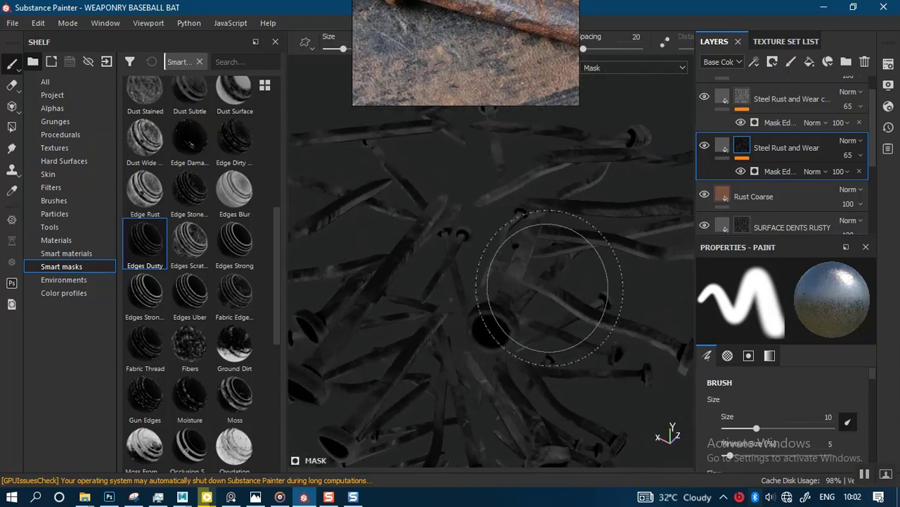
pyautogui.press('m')
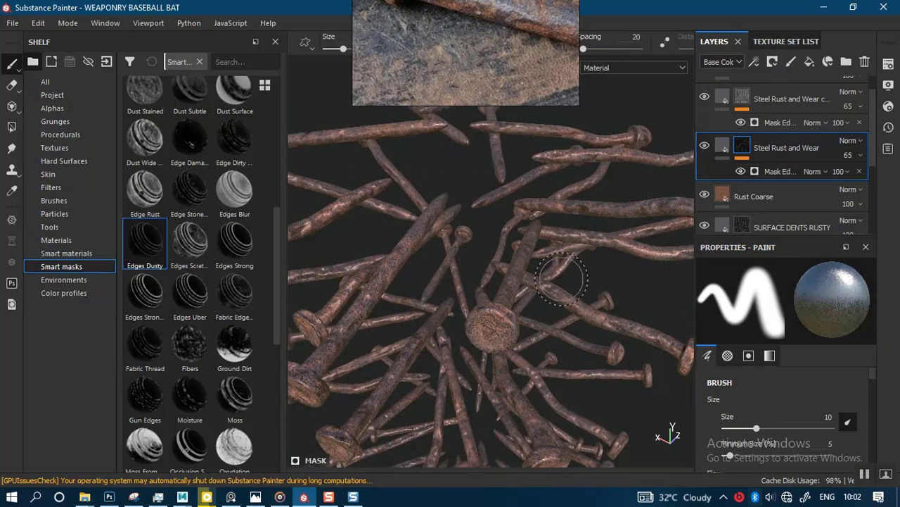
pyautogui.keyDown('alt'); pyautogui.moveTo(521, 302); pyautogui.dragTo(534, 260); pyautogui.keyUp('alt')
pyautogui.scroll(5, 545, 273)
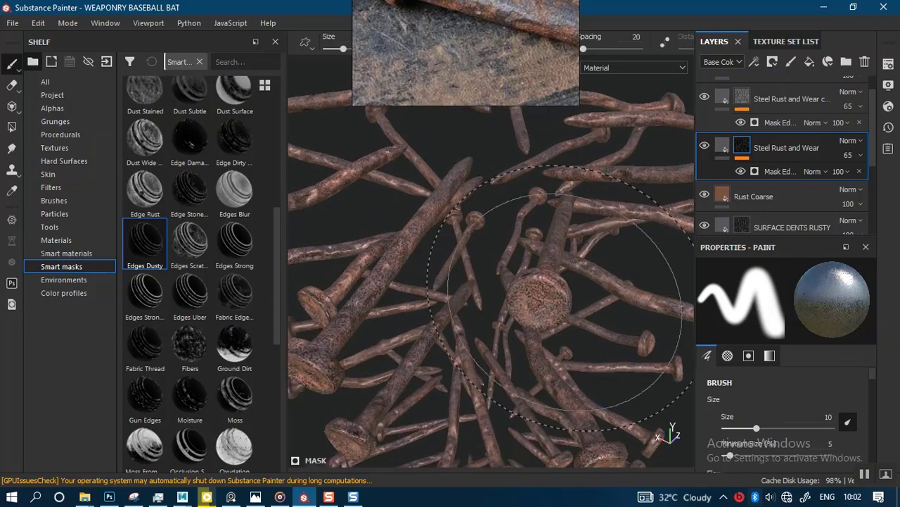
pyautogui.keyDown('ctrl'); pyautogui.moveTo(545, 273); pyautogui.dragTo(519, 281, button='right'); pyautogui.keyUp('ctrl')
pyautogui.moveTo(519, 282)
pyautogui.keyDown('alt'); pyautogui.mouseDown()
pyautogui.moveTo(547, 294)
pyautogui.moveTo(514, 310)
pyautogui.moveTo(569, 297)
pyautogui.moveTo(559, 284)
pyautogui.moveTo(581, 280)
pyautogui.mouseUp(); pyautogui.keyUp('alt')
pyautogui.keyDown('alt'); pyautogui.moveTo(581, 279); pyautogui.dragTo(558, 290, button='middle'); pyautogui.keyUp('alt')
pyautogui.keyDown('alt'); pyautogui.moveTo(558, 290); pyautogui.dragTo(550, 288, button='right'); pyautogui.keyUp('alt')
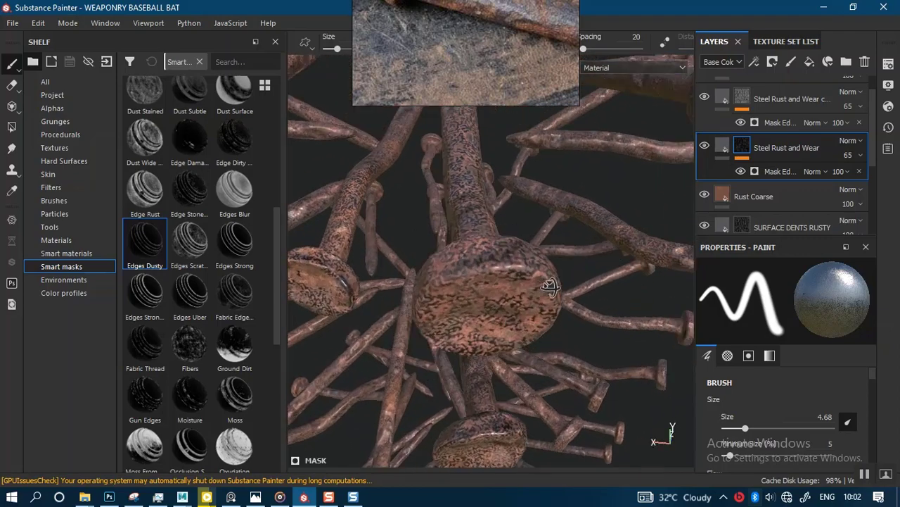
pyautogui.keyDown('alt'); pyautogui.moveTo(551, 288); pyautogui.dragTo(523, 275); pyautogui.keyUp('alt')
pyautogui.keyDown('alt'); pyautogui.moveTo(523, 276); pyautogui.dragTo(591, 269, button='middle'); pyautogui.keyUp('alt')
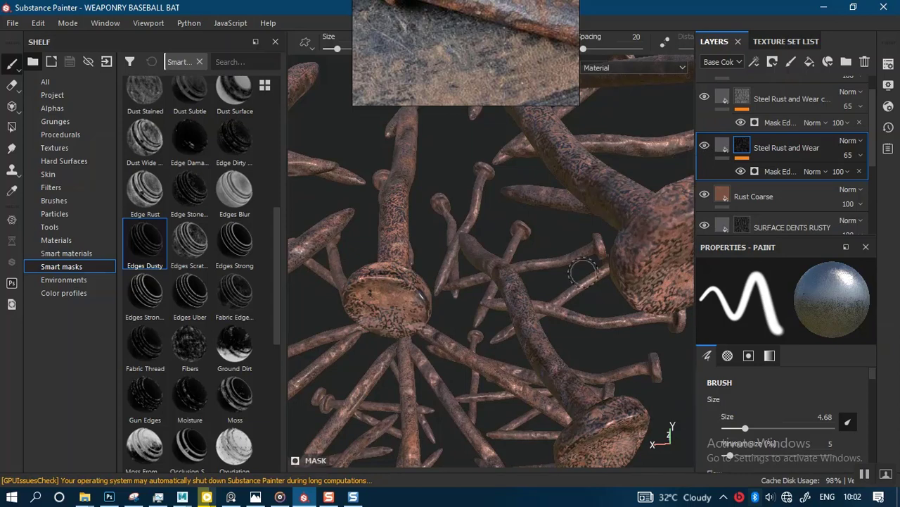
pyautogui.keyDown('alt'); pyautogui.moveTo(524, 218); pyautogui.dragTo(495, 242); pyautogui.keyUp('alt')
pyautogui.keyDown('alt'); pyautogui.moveTo(495, 242); pyautogui.dragTo(468, 183, button='right'); pyautogui.keyUp('alt')
pyautogui.keyDown('alt'); pyautogui.moveTo(500, 227); pyautogui.dragTo(500, 254, button='middle'); pyautogui.keyUp('alt')
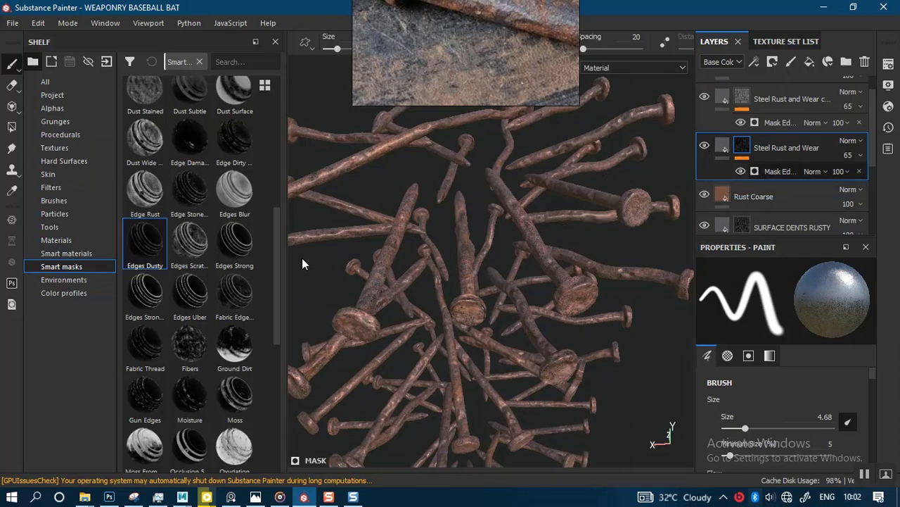
pyautogui.scroll(1, 419, 282)
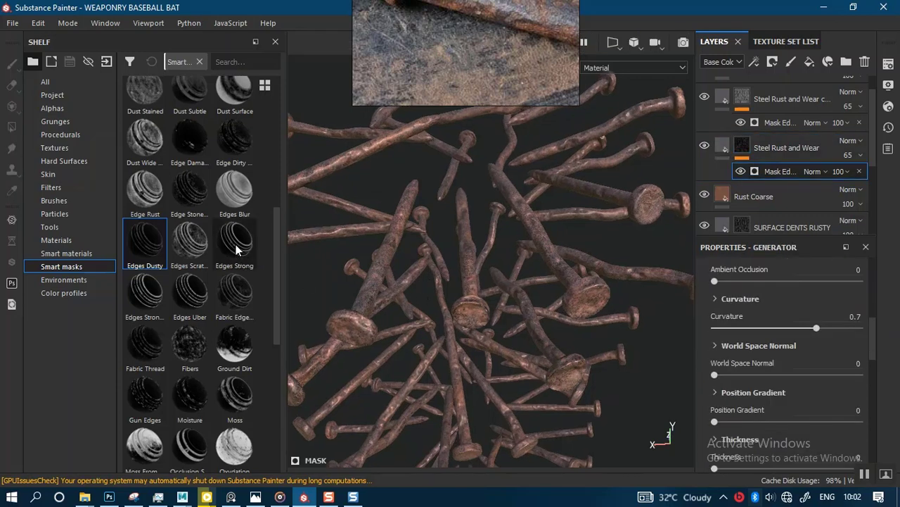
# Step: Hide the Edges Dusty Mask Editor, add the Edges Strong smart mask to the original Steel Rust and Wear layer, and inspect the nails
pyautogui.moveTo(237, 248)
pyautogui.mouseDown()
pyautogui.moveTo(595, 197)
pyautogui.moveTo(745, 153)
pyautogui.moveTo(537, 212)
pyautogui.moveTo(246, 254)
pyautogui.mouseUp()
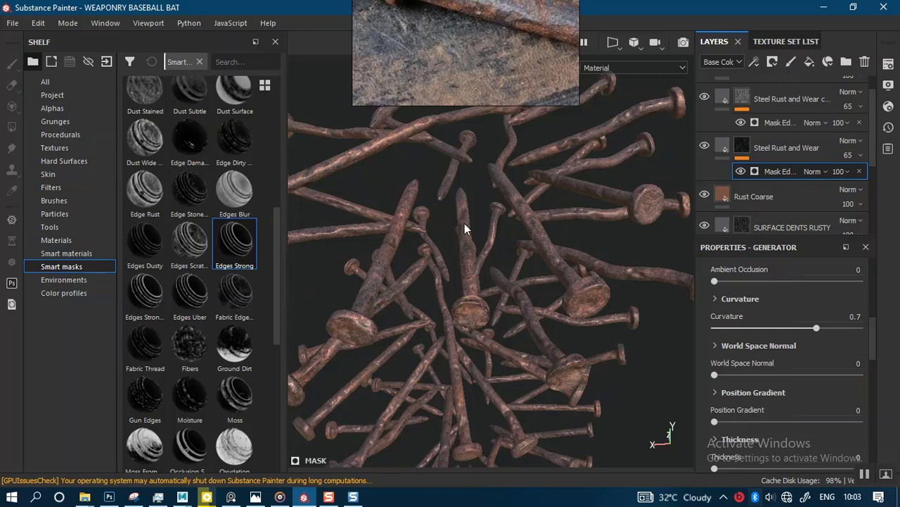
pyautogui.click(741, 172)
pyautogui.moveTo(232, 255); pyautogui.dragTo(735, 150)
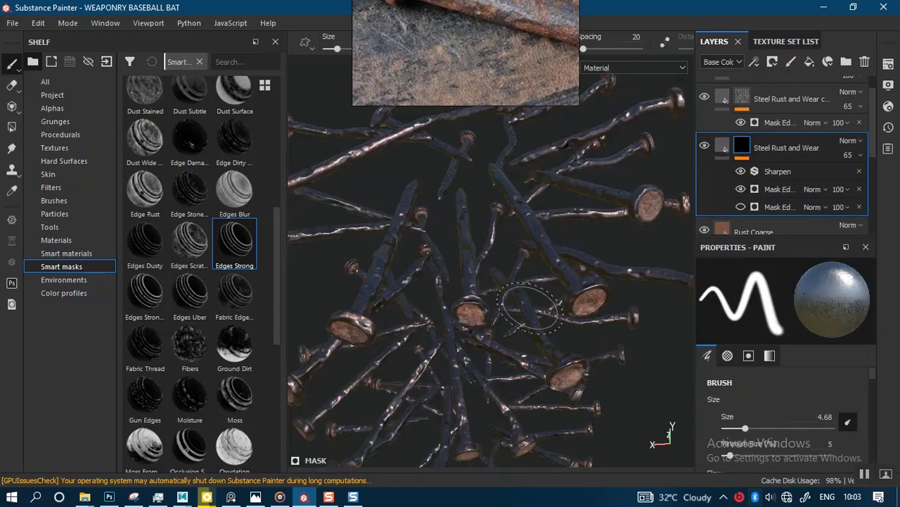
pyautogui.keyDown('alt'); pyautogui.moveTo(537, 291); pyautogui.dragTo(550, 302, button='right'); pyautogui.keyUp('alt')
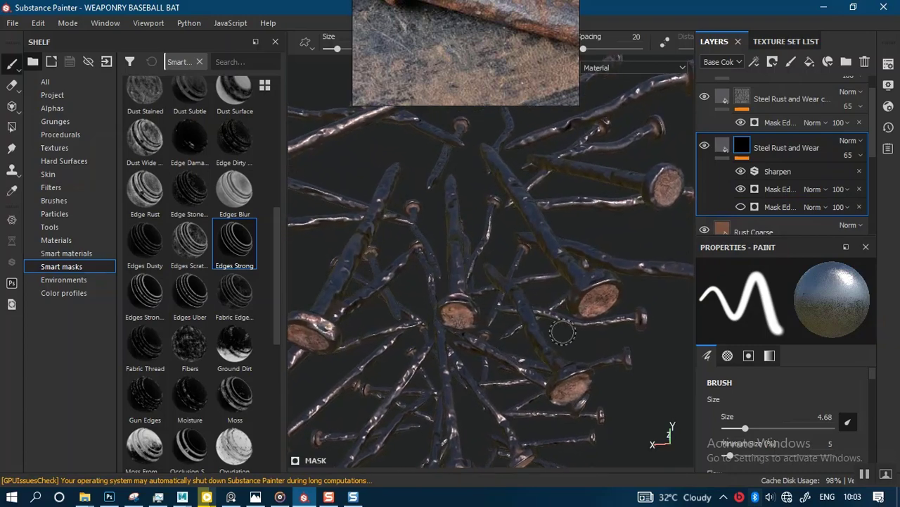
pyautogui.moveTo(550, 302)
pyautogui.keyDown('alt'); pyautogui.mouseDown()
pyautogui.moveTo(586, 299)
pyautogui.moveTo(543, 326)
pyautogui.moveTo(561, 322)
pyautogui.moveTo(527, 324)
pyautogui.moveTo(577, 309)
pyautogui.moveTo(560, 308)
pyautogui.mouseUp(); pyautogui.keyUp('alt')
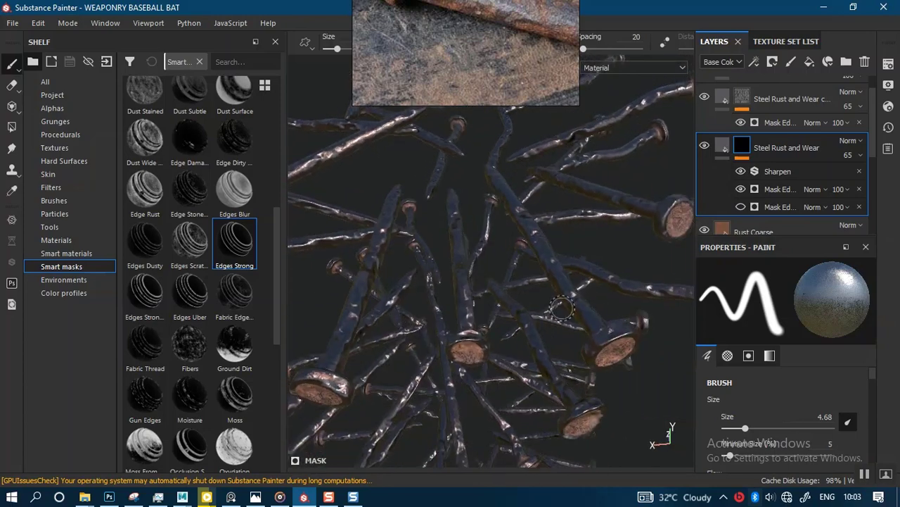
pyautogui.click(740, 188)
pyautogui.moveTo(519, 267)
pyautogui.keyDown('alt'); pyautogui.mouseDown(button='right')
pyautogui.moveTo(492, 244)
pyautogui.moveTo(526, 342)
pyautogui.mouseUp(button='right'); pyautogui.keyUp('alt')
pyautogui.moveTo(520, 298)
pyautogui.keyDown('alt'); pyautogui.mouseDown(button='middle')
pyautogui.moveTo(514, 279)
pyautogui.moveTo(511, 289)
pyautogui.mouseUp(button='middle'); pyautogui.keyUp('alt')
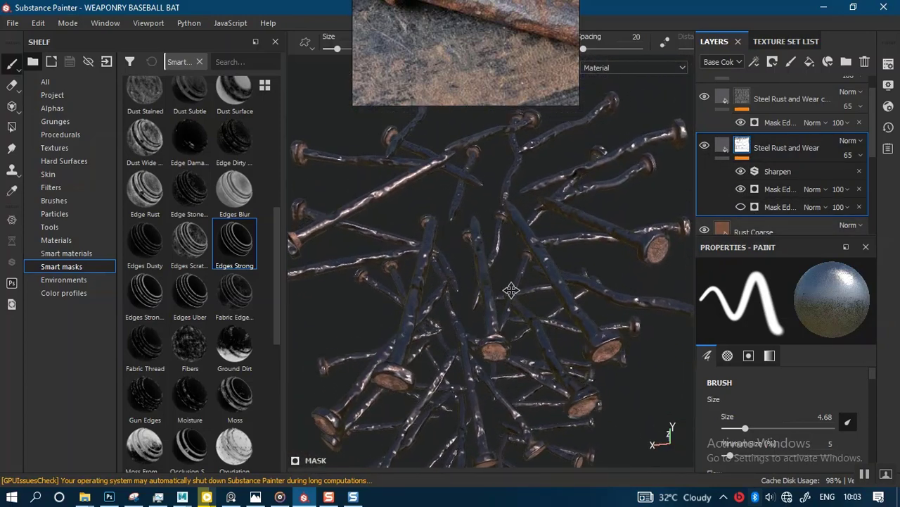
pyautogui.keyDown('alt'); pyautogui.moveTo(525, 280); pyautogui.dragTo(507, 317); pyautogui.keyUp('alt')
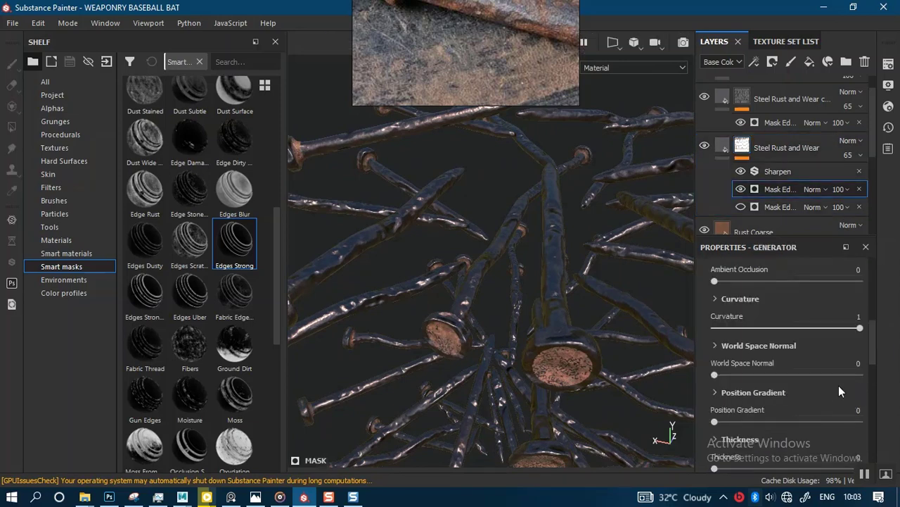
pyautogui.keyDown('alt'); pyautogui.moveTo(533, 326); pyautogui.dragTo(546, 314); pyautogui.keyUp('alt')
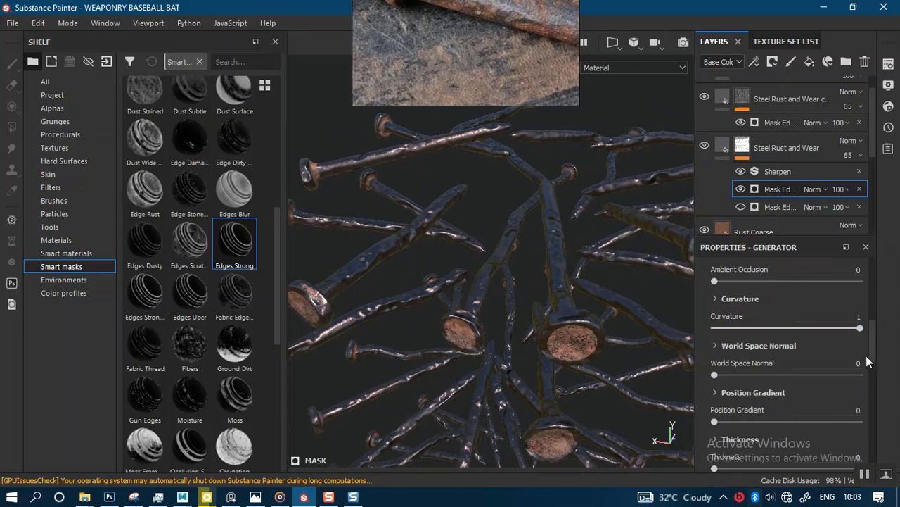
# Step: Set Global Invert to True in the Edges Strong Mask Editor and compare the nails with the original Steel Rust and Wear layer hidden
pyautogui.scroll(5, 875, 360)
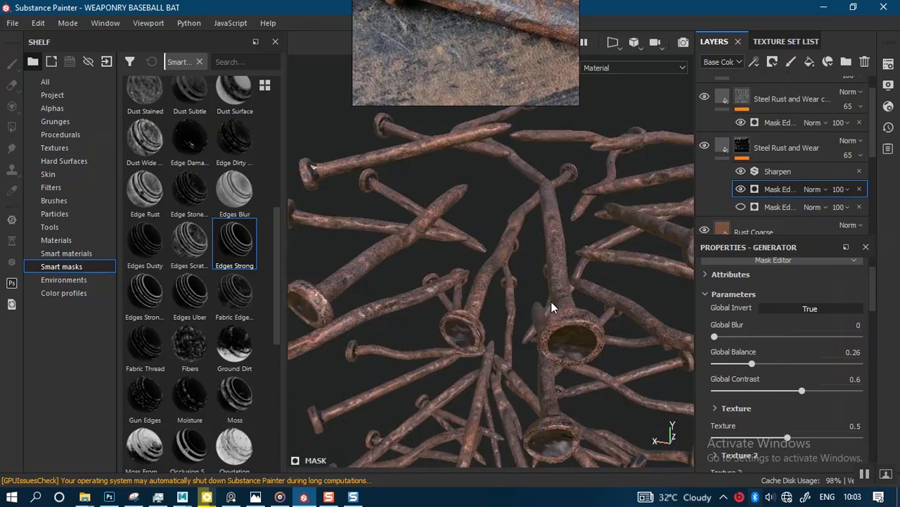
pyautogui.keyDown('alt'); pyautogui.moveTo(520, 321); pyautogui.dragTo(621, 305); pyautogui.keyUp('alt')
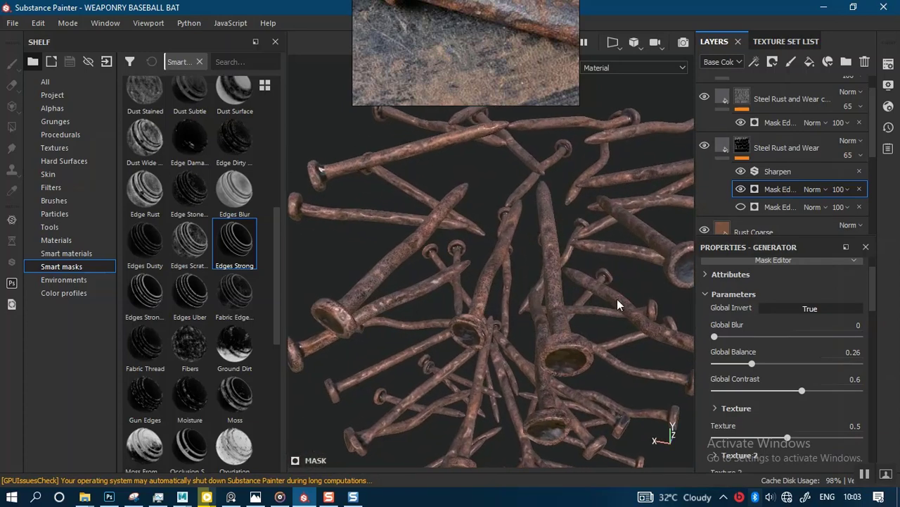
pyautogui.click(704, 147)
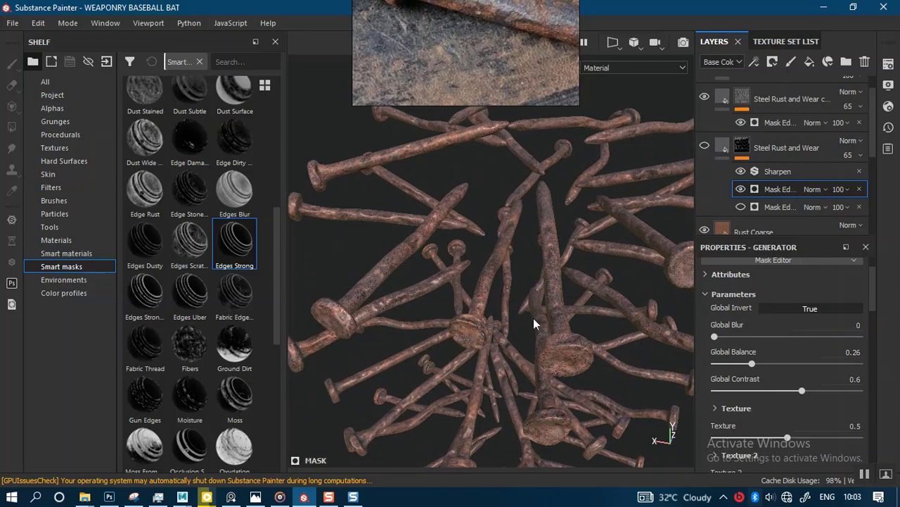
pyautogui.keyDown('alt'); pyautogui.moveTo(517, 329); pyautogui.dragTo(581, 281); pyautogui.keyUp('alt')
pyautogui.keyDown('alt'); pyautogui.moveTo(581, 281); pyautogui.dragTo(563, 396, button='right'); pyautogui.keyUp('alt')
pyautogui.keyDown('alt'); pyautogui.moveTo(561, 315); pyautogui.dragTo(519, 224, button='right'); pyautogui.keyUp('alt')
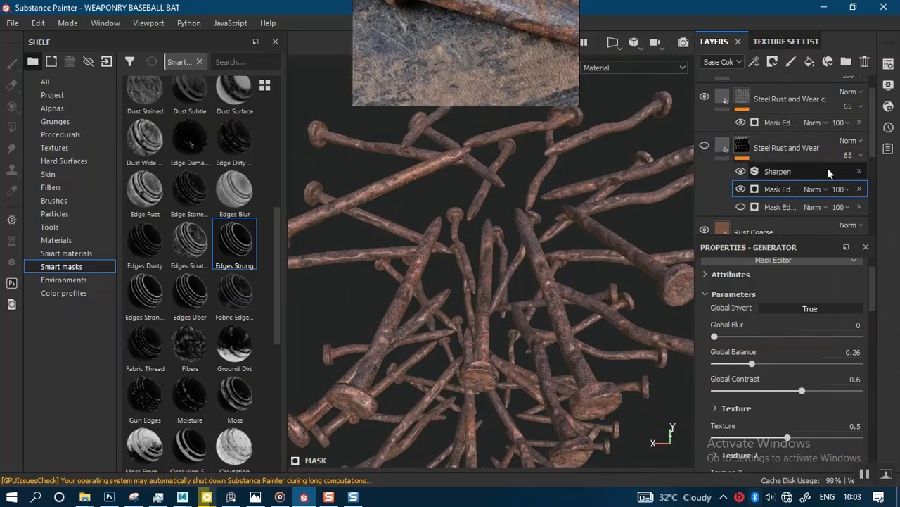
# Step: Delete the Sharpen filter and Edges Strong Mask Editor, restoring visibility of the Edges Dusty Mask Editor and the original Steel Rust and Wear layer
pyautogui.click(859, 171)
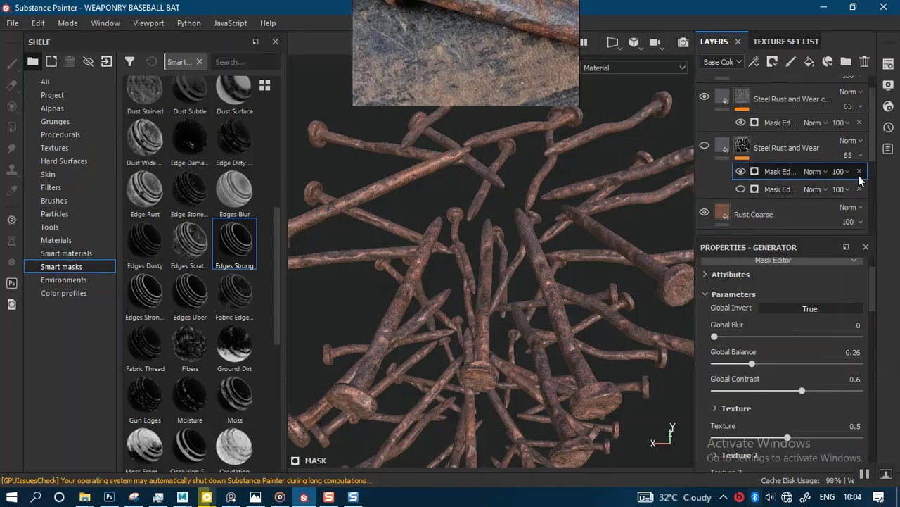
pyautogui.press('Delete')
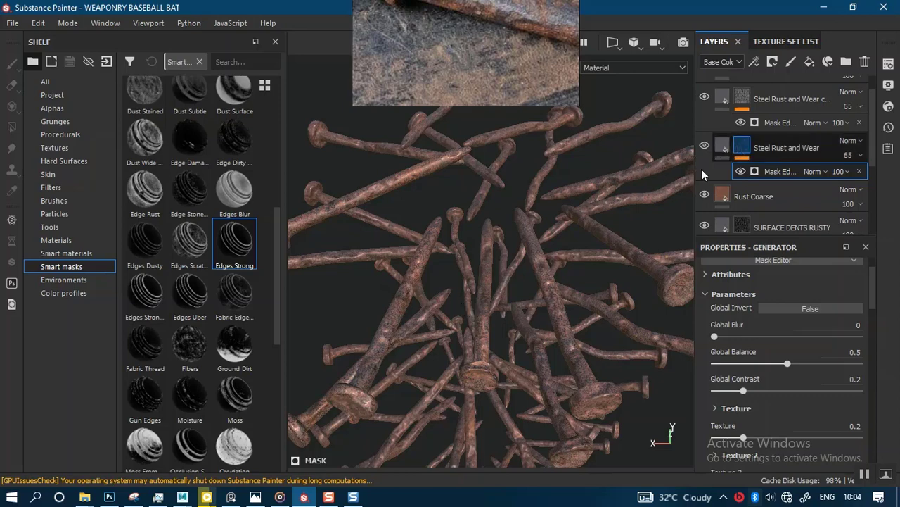
# Step: Add a paint effect to the original Steel Rust and Wear layer's mask, above its Mask Editor
pyautogui.click(742, 145)
pyautogui.rightClick(742, 147)
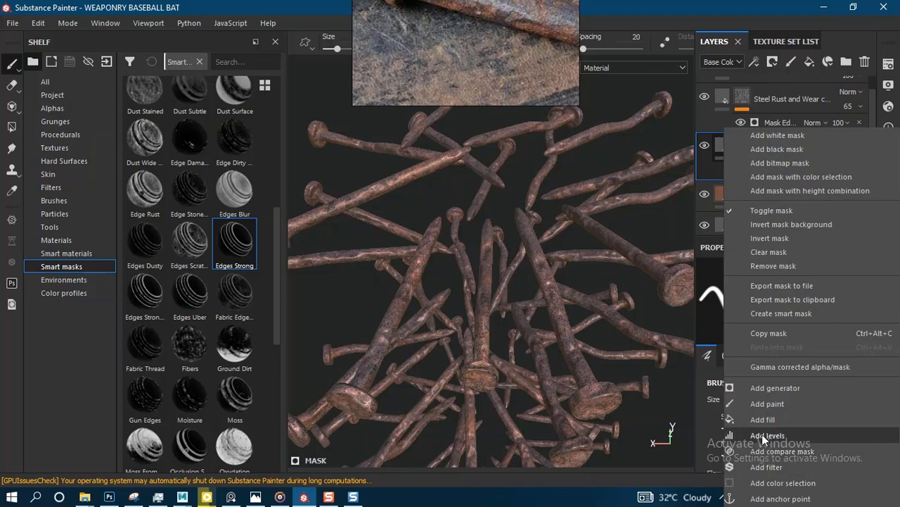
pyautogui.click(767, 403)
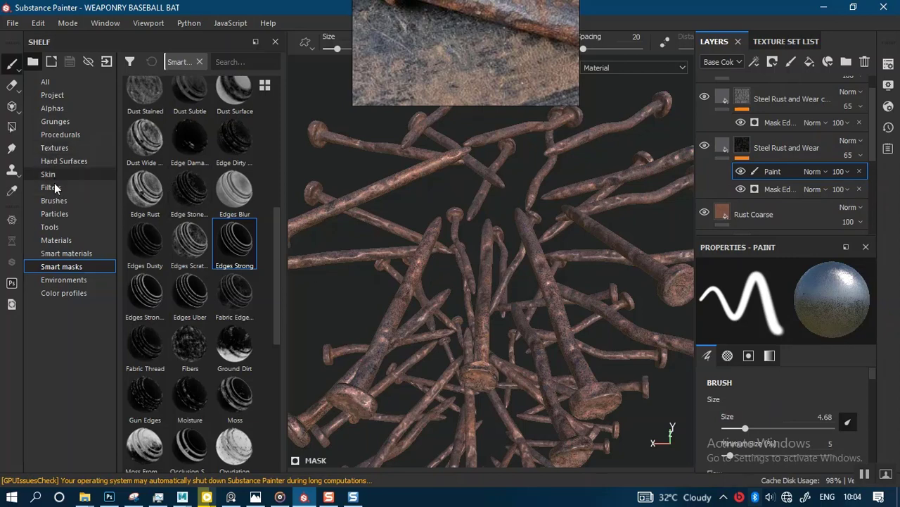
# Step: Search the brushes for DIRT, choose the Dirt 1 brush and reduce its size to 2.15
pyautogui.click(54, 202)
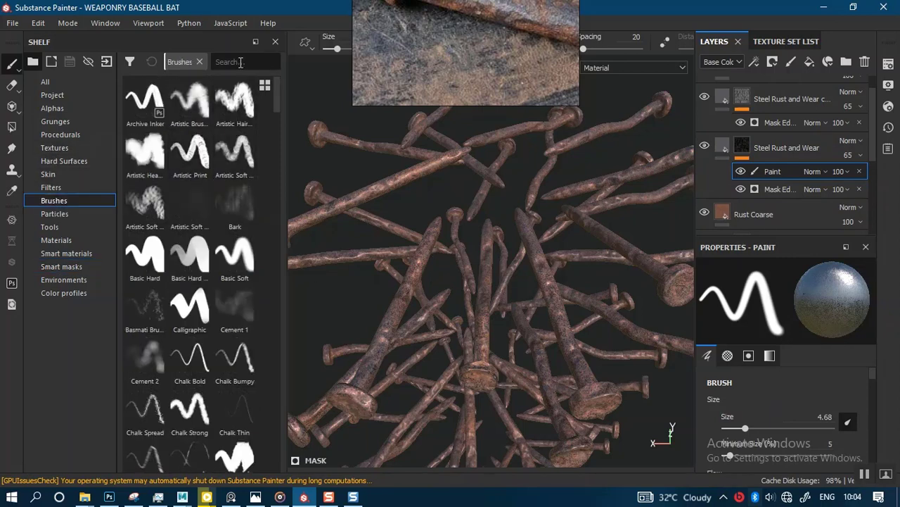
pyautogui.write('DIRT')
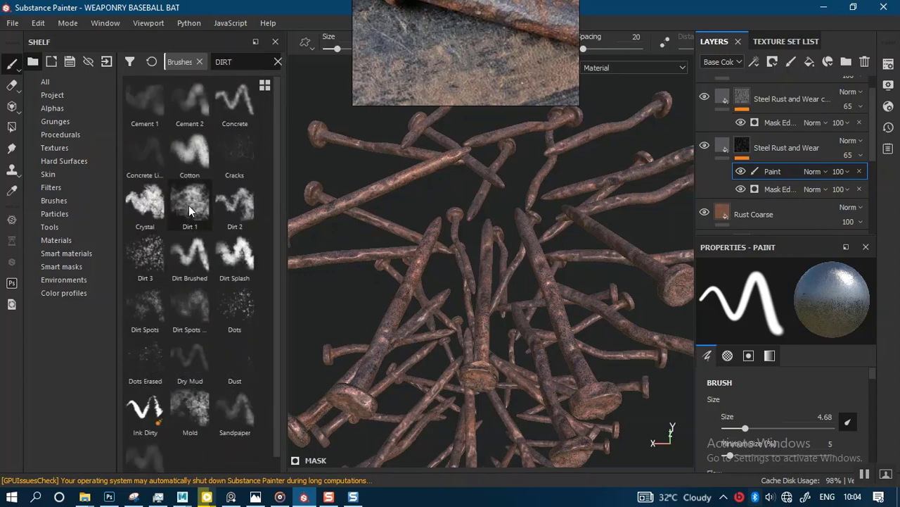
pyautogui.click(189, 206)
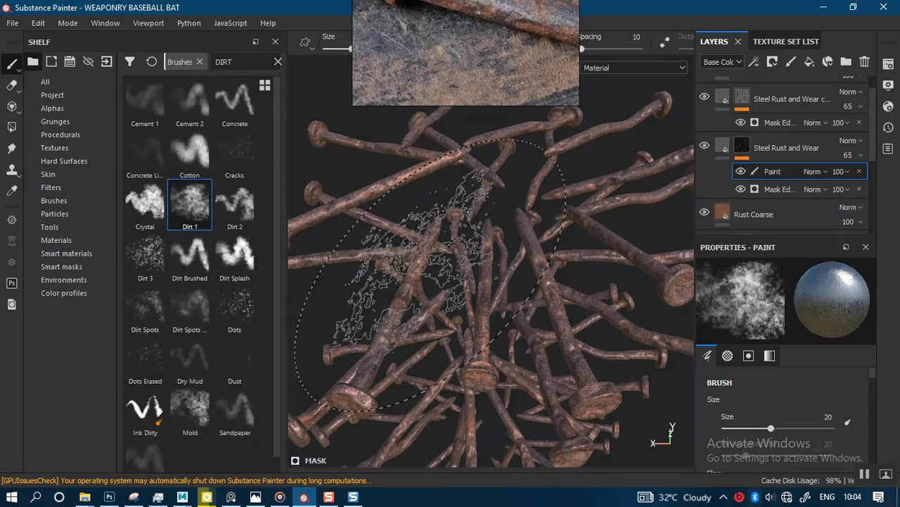
pyautogui.keyDown('ctrl'); pyautogui.moveTo(469, 264); pyautogui.dragTo(481, 330, button='right'); pyautogui.keyUp('ctrl')
pyautogui.keyDown('alt'); pyautogui.moveTo(481, 330); pyautogui.dragTo(483, 284, button='middle'); pyautogui.keyUp('alt')
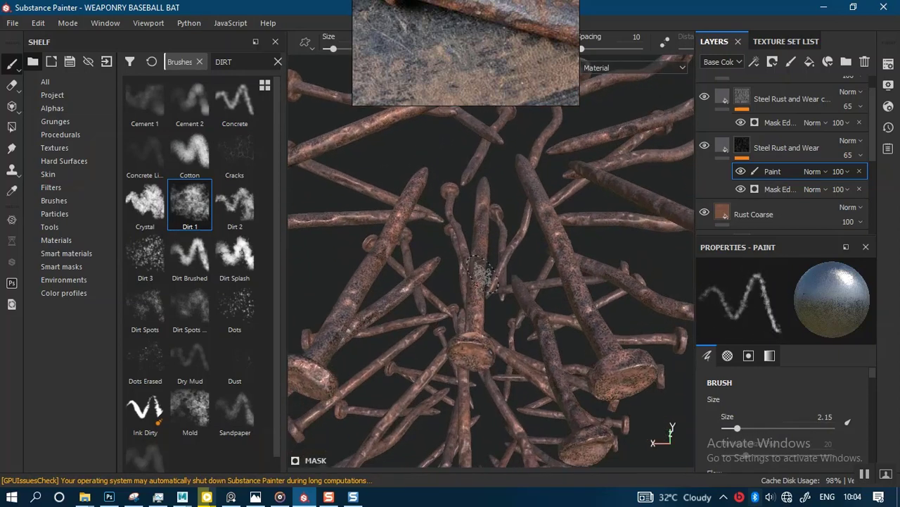
# Step: Reduce the Dirt 1 brush size to 0.74 for painting on the closest nail head
pyautogui.moveTo(526, 258)
pyautogui.keyDown('alt'); pyautogui.mouseDown()
pyautogui.moveTo(503, 348)
pyautogui.moveTo(504, 307)
pyautogui.mouseUp(); pyautogui.keyUp('alt')
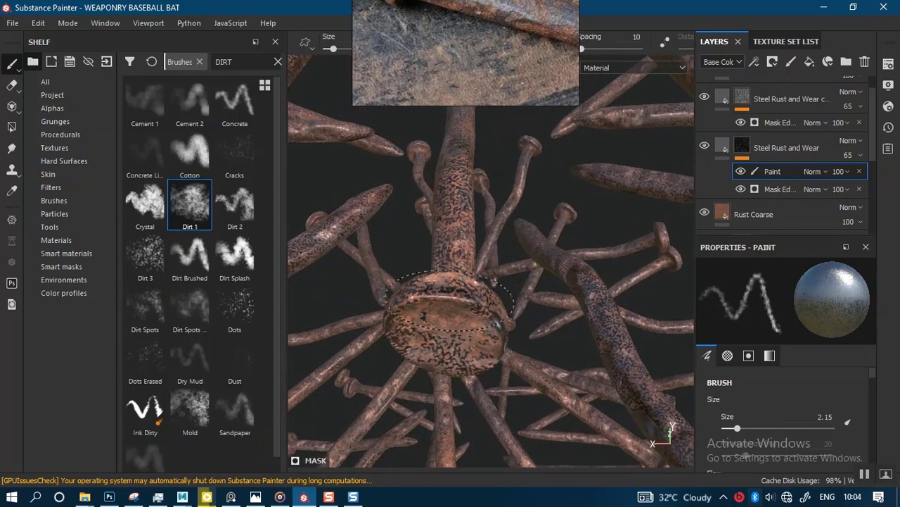
pyautogui.keyDown('ctrl'); pyautogui.moveTo(494, 309); pyautogui.dragTo(464, 306, button='right'); pyautogui.keyUp('ctrl')
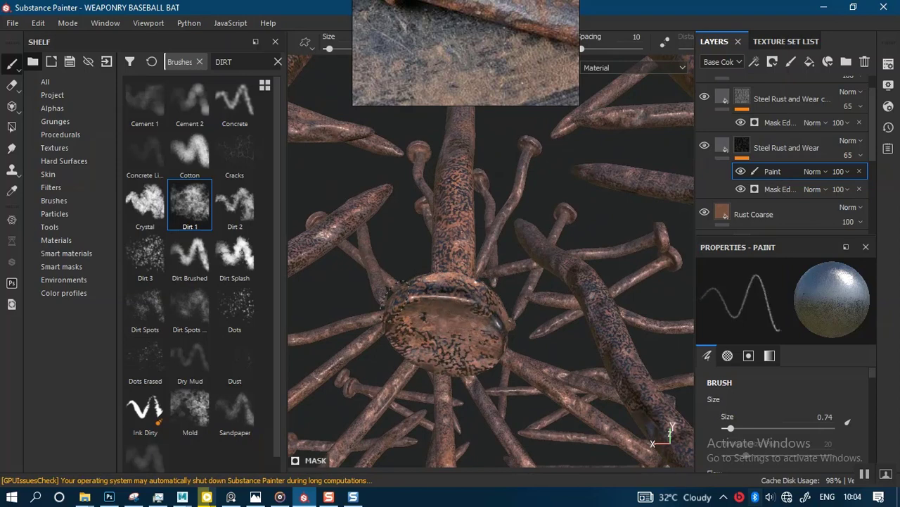
pyautogui.keyDown('alt'); pyautogui.moveTo(501, 292); pyautogui.dragTo(556, 331); pyautogui.keyUp('alt')
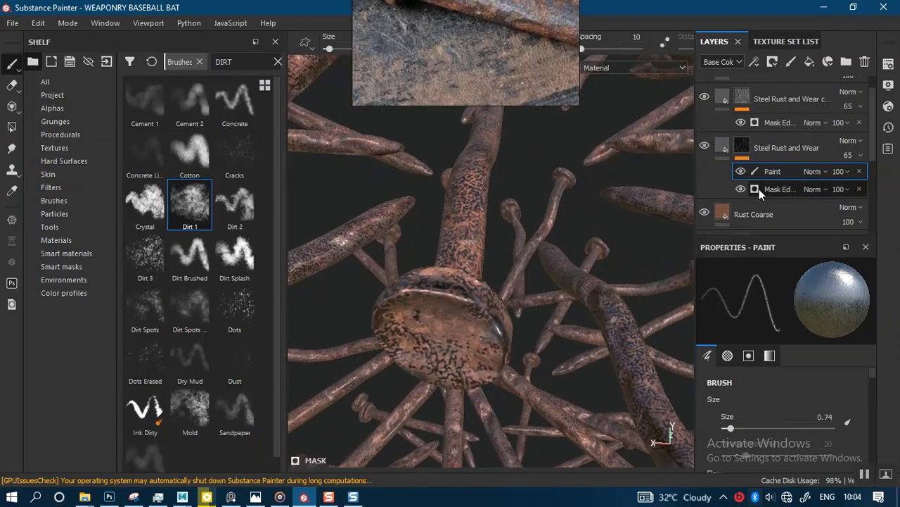
# Step: Delete the Mask Editor from the original Steel Rust and Wear layer's mask, keeping only its paint effect
pyautogui.click(741, 189)
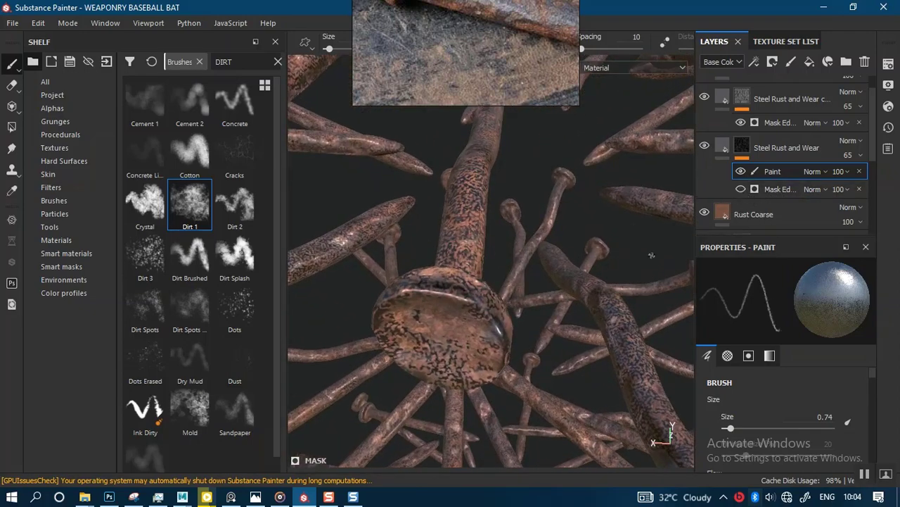
pyautogui.click(860, 189)
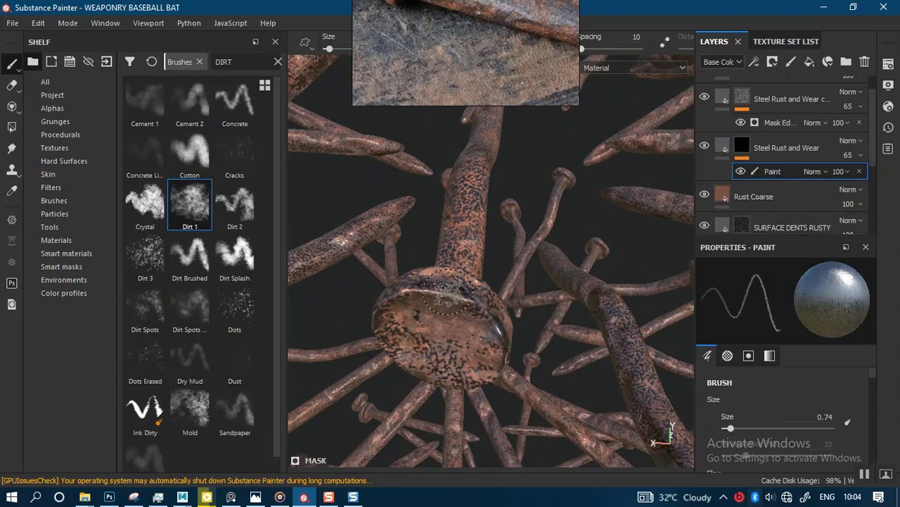
pyautogui.keyDown('alt'); pyautogui.moveTo(445, 295); pyautogui.dragTo(432, 291); pyautogui.keyUp('alt')
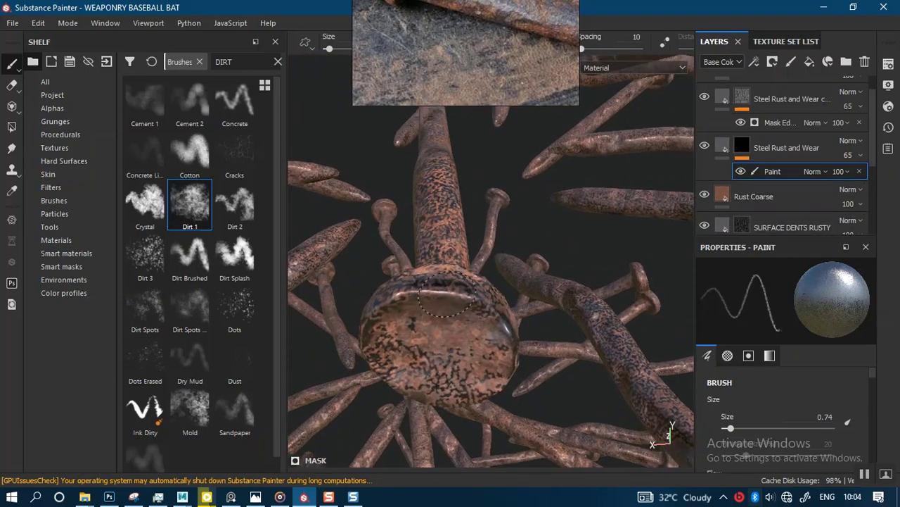
# Step: Move the reference photo over the shelf and set the original Steel Rust and Wear layer's opacity to 100
pyautogui.moveTo(499, 85); pyautogui.dragTo(212, 179)
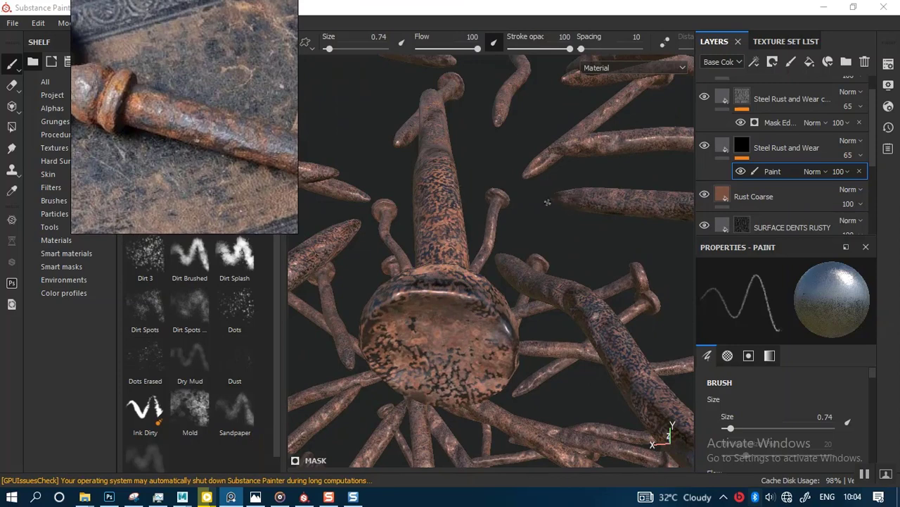
pyautogui.keyDown('alt'); pyautogui.moveTo(547, 203); pyautogui.dragTo(563, 268); pyautogui.keyUp('alt')
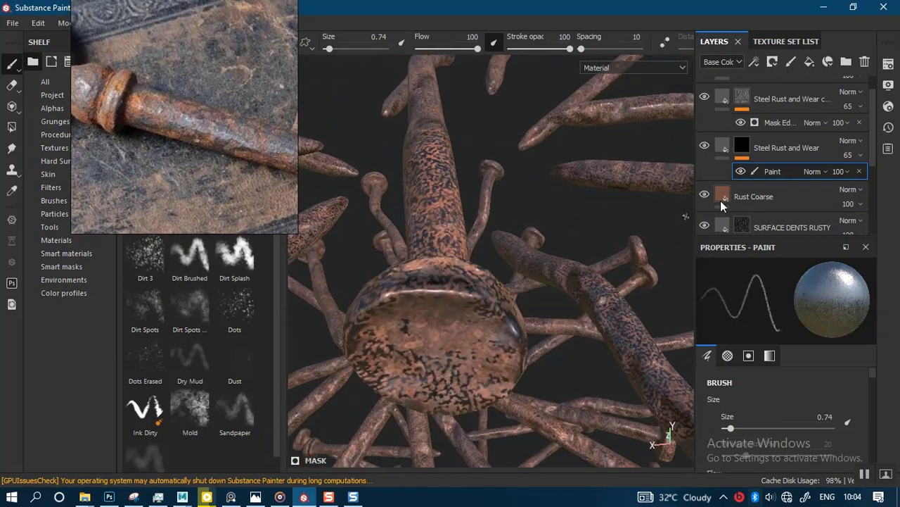
pyautogui.click(859, 155)
pyautogui.moveTo(877, 182); pyautogui.dragTo(895, 180)
pyautogui.moveTo(534, 259)
pyautogui.keyDown('alt'); pyautogui.mouseDown()
pyautogui.moveTo(514, 239)
pyautogui.moveTo(477, 261)
pyautogui.moveTo(492, 252)
pyautogui.moveTo(496, 262)
pyautogui.moveTo(496, 250)
pyautogui.mouseUp(); pyautogui.keyUp('alt')
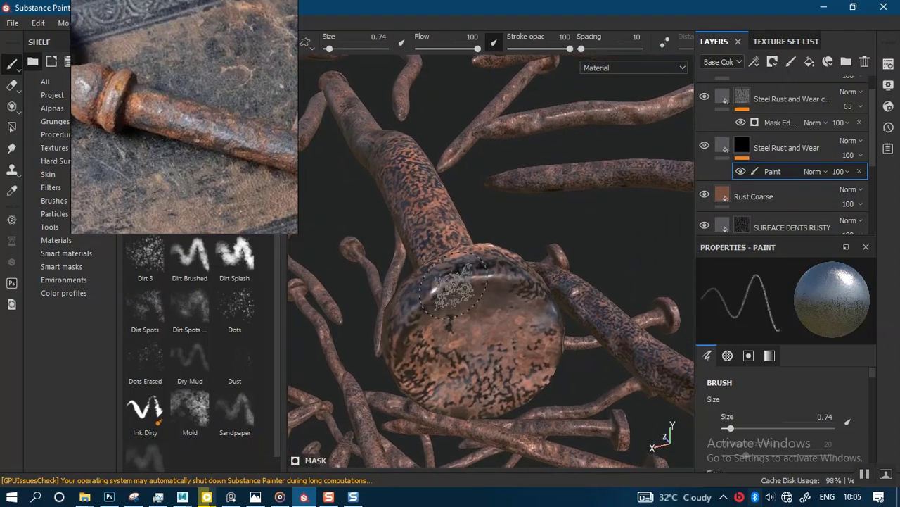
# Step: Move the original Steel Rust and Wear layer above its copy in the layer stack
pyautogui.click(746, 151)
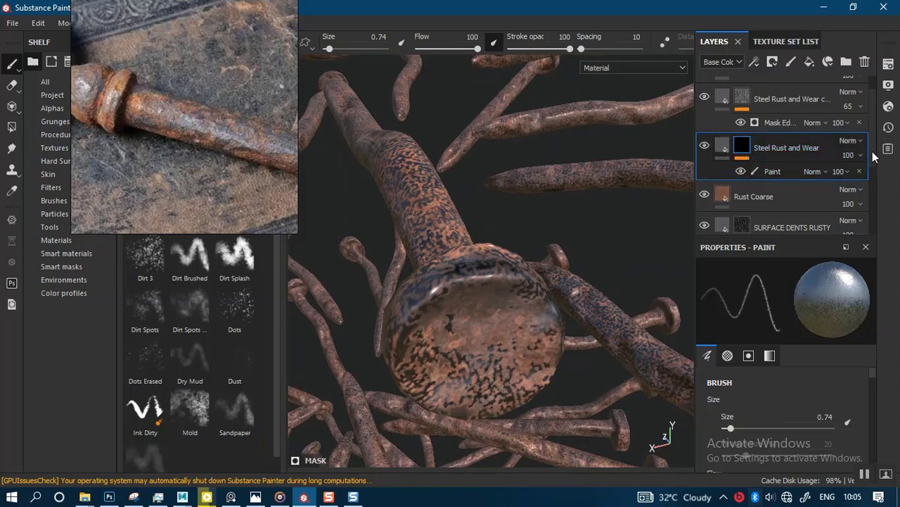
pyautogui.scroll(1, 870, 133)
pyautogui.moveTo(794, 172); pyautogui.dragTo(781, 113)
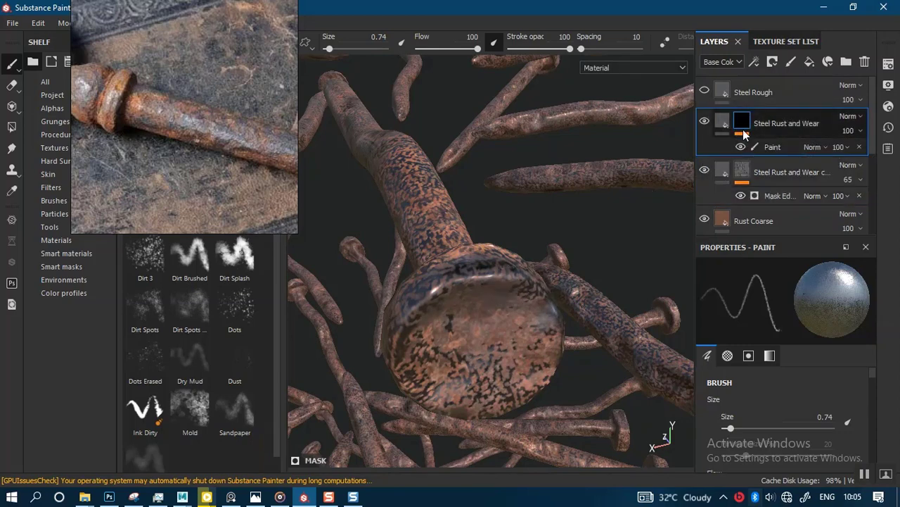
# Step: Delete the paint effect from the moved Steel Rust and Wear layer and give the layer a fresh black mask
pyautogui.click(859, 147)
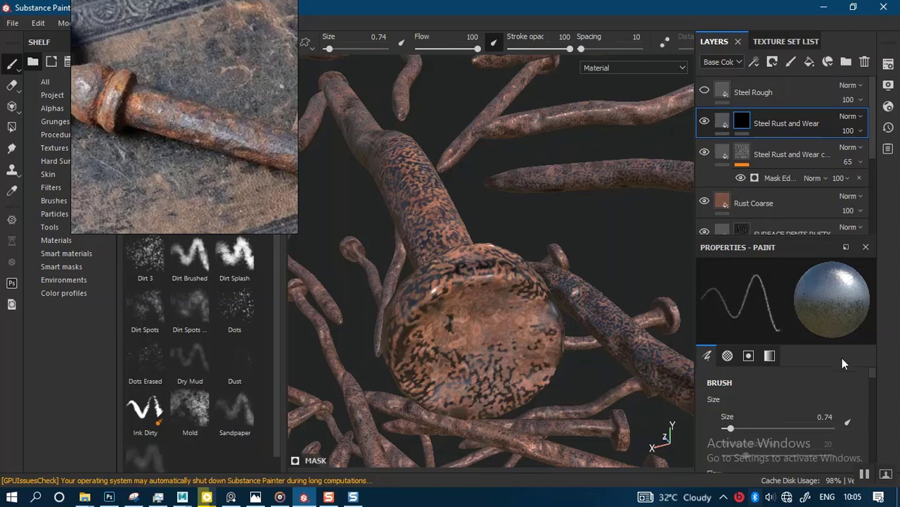
pyautogui.rightClick(742, 125)
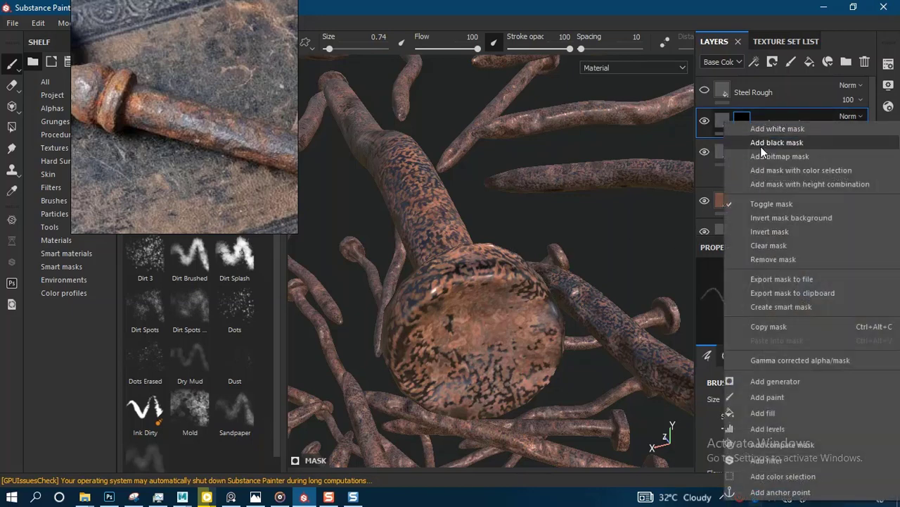
pyautogui.click(764, 144)
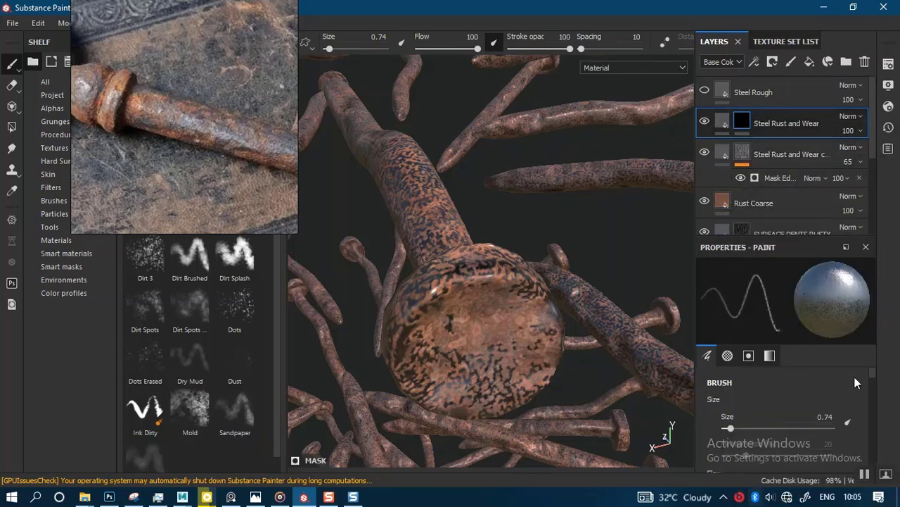
# Step: Remove the Steel Rough material from the brush's grayscale so it paints with a uniform value
pyautogui.moveTo(874, 376); pyautogui.dragTo(873, 455)
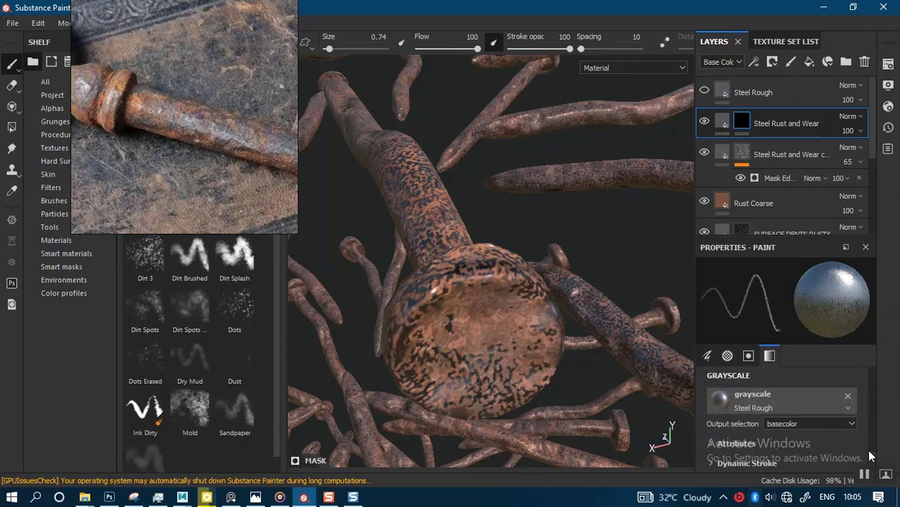
pyautogui.click(848, 396)
pyautogui.scroll(2, 477, 318)
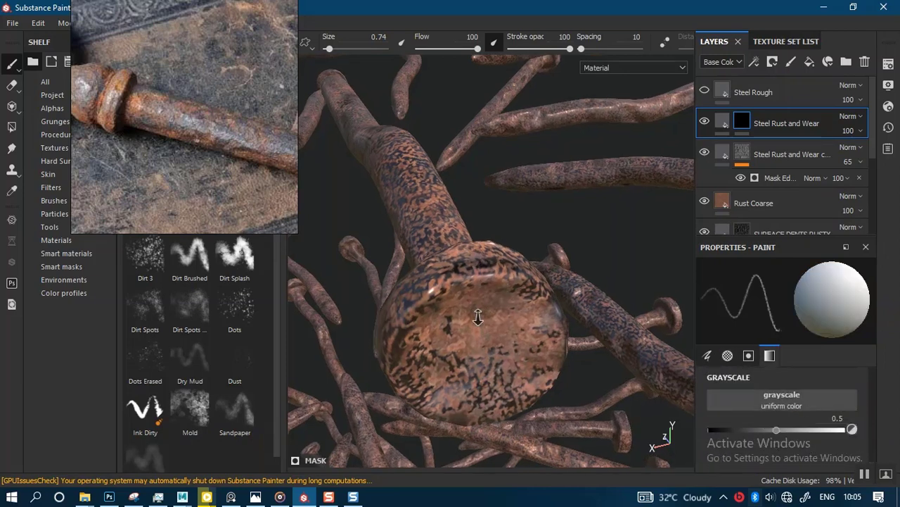
# Step: Try a short dirt stroke on the nail head, reduce the brush size to 0.21, and enlarge it to 1.57
pyautogui.moveTo(481, 276)
pyautogui.mouseDown()
pyautogui.moveTo(458, 284)
pyautogui.moveTo(471, 281)
pyautogui.mouseUp()
pyautogui.keyDown('ctrl'); pyautogui.moveTo(501, 274); pyautogui.dragTo(476, 281, button='right'); pyautogui.keyUp('ctrl')
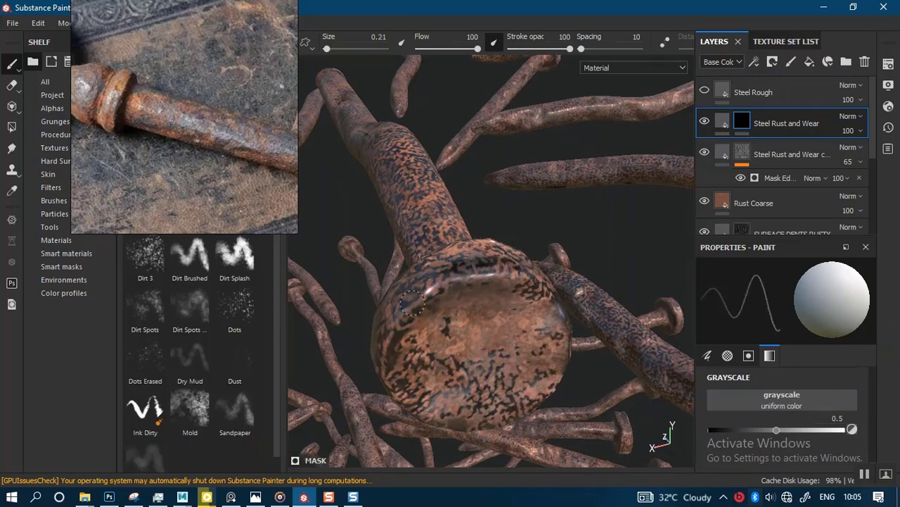
pyautogui.scroll(-5, 559, 303)
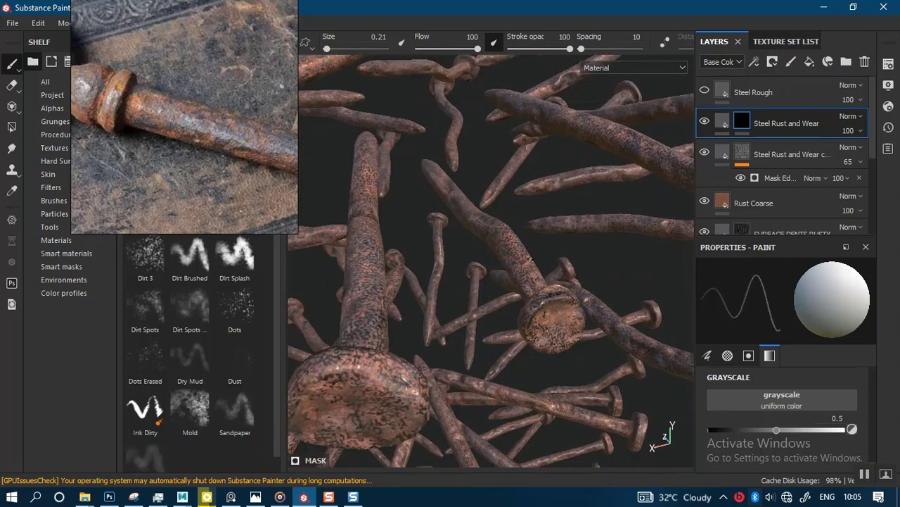
pyautogui.keyDown('ctrl'); pyautogui.moveTo(524, 262); pyautogui.dragTo(538, 261, button='right'); pyautogui.keyUp('ctrl')
pyautogui.moveTo(503, 326)
pyautogui.keyDown('alt'); pyautogui.mouseDown()
pyautogui.moveTo(543, 310)
pyautogui.moveTo(519, 319)
pyautogui.moveTo(529, 303)
pyautogui.mouseUp(); pyautogui.keyUp('alt')
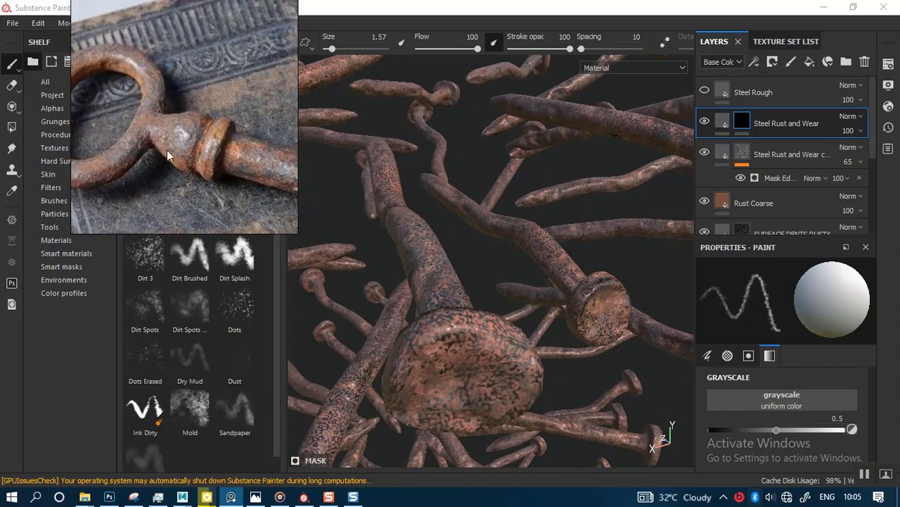
# Step: Browse the reference board and enlarge the photo of a rusty nail driven into wood
pyautogui.scroll(-6, 157, 205)
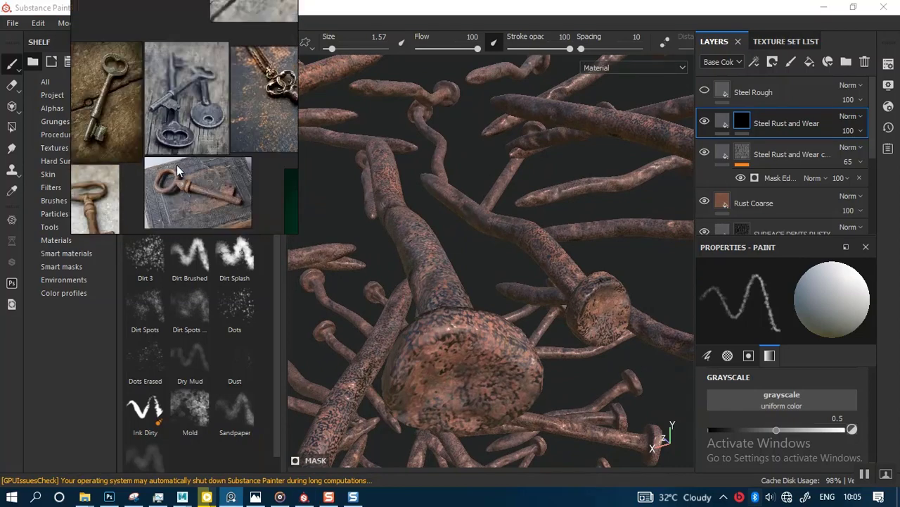
pyautogui.moveTo(188, 143); pyautogui.dragTo(165, 210, button='middle')
pyautogui.moveTo(157, 152)
pyautogui.mouseDown(button='middle')
pyautogui.moveTo(161, 187)
pyautogui.moveTo(170, 163)
pyautogui.moveTo(181, 168)
pyautogui.mouseUp(button='middle')
pyautogui.scroll(3, 174, 147)
pyautogui.scroll(-3, 181, 133)
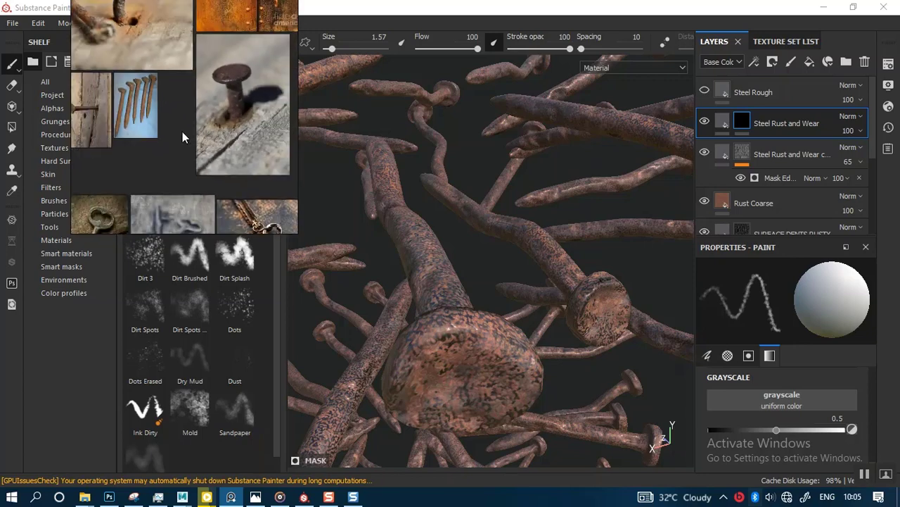
pyautogui.moveTo(213, 114); pyautogui.dragTo(185, 156, button='middle')
pyautogui.scroll(5, 185, 155)
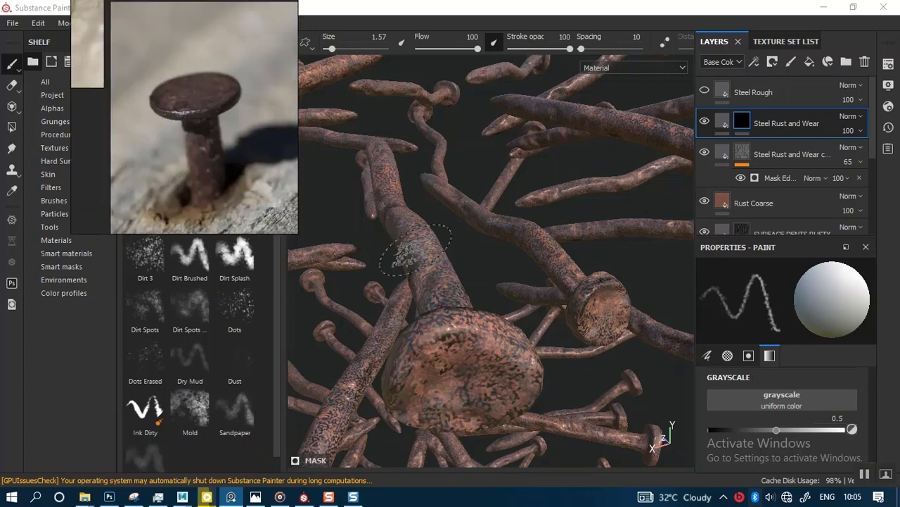
# Step: Compare the nails with the LARGER BUMPS layer and the SURFACE DENTS RUSTY layer each hidden in turn
pyautogui.moveTo(506, 276)
pyautogui.keyDown('alt'); pyautogui.mouseDown(button='right')
pyautogui.moveTo(509, 249)
pyautogui.moveTo(507, 309)
pyautogui.moveTo(548, 344)
pyautogui.moveTo(501, 255)
pyautogui.moveTo(516, 215)
pyautogui.mouseUp(button='right'); pyautogui.keyUp('alt')
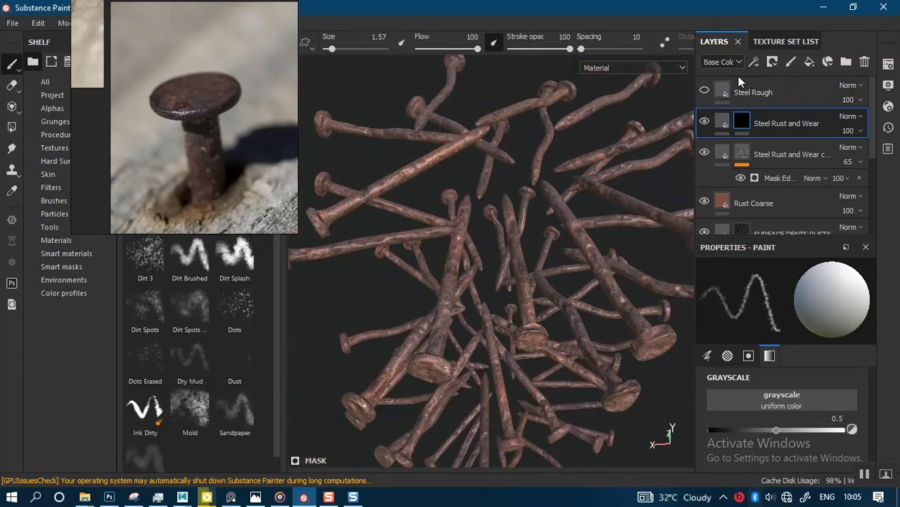
pyautogui.moveTo(872, 150); pyautogui.dragTo(864, 230)
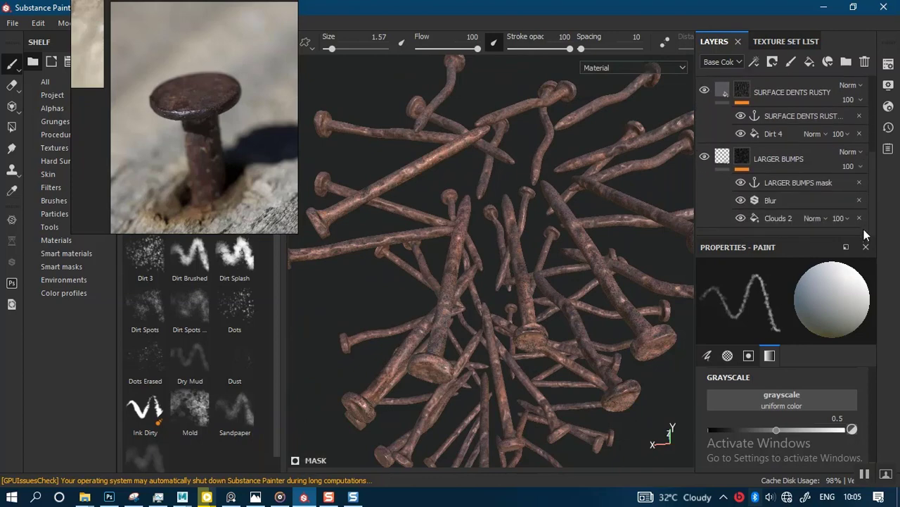
pyautogui.click(723, 159)
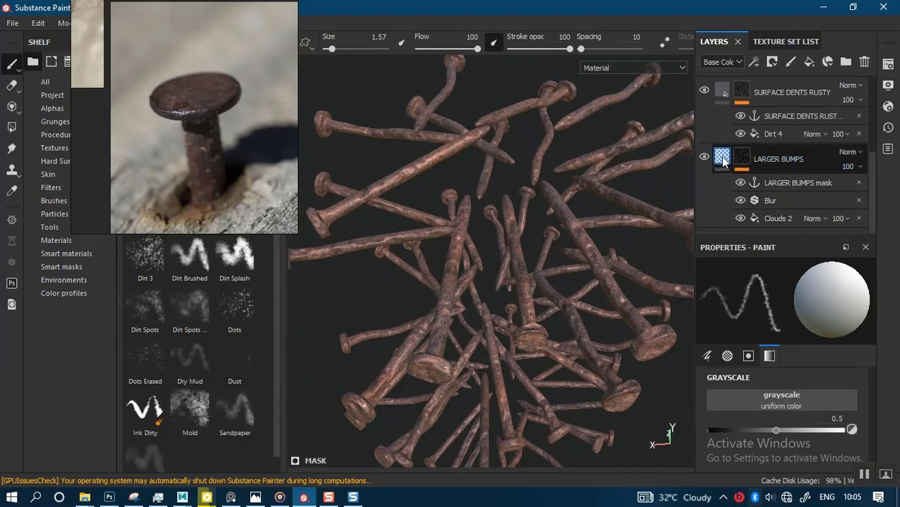
pyautogui.keyDown('alt'); pyautogui.moveTo(526, 280); pyautogui.dragTo(517, 305, button='right'); pyautogui.keyUp('alt')
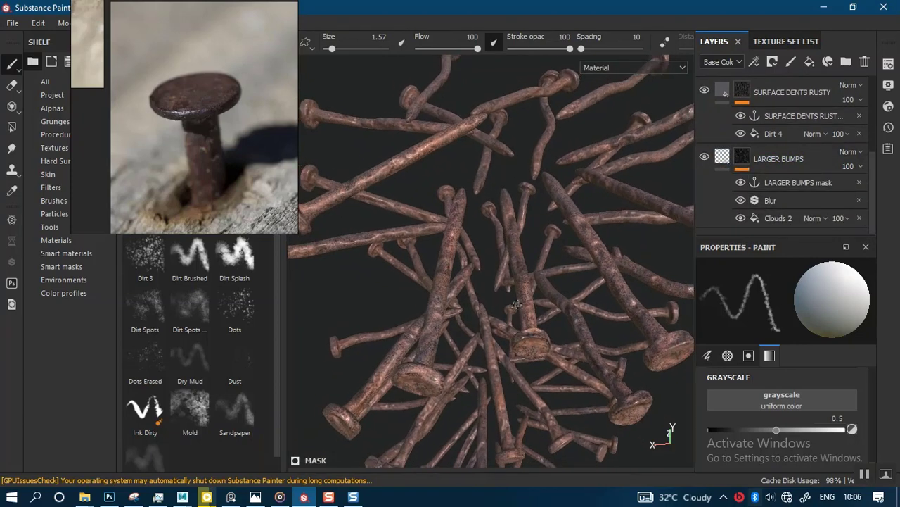
pyautogui.keyDown('alt'); pyautogui.moveTo(515, 304); pyautogui.dragTo(543, 282); pyautogui.keyUp('alt')
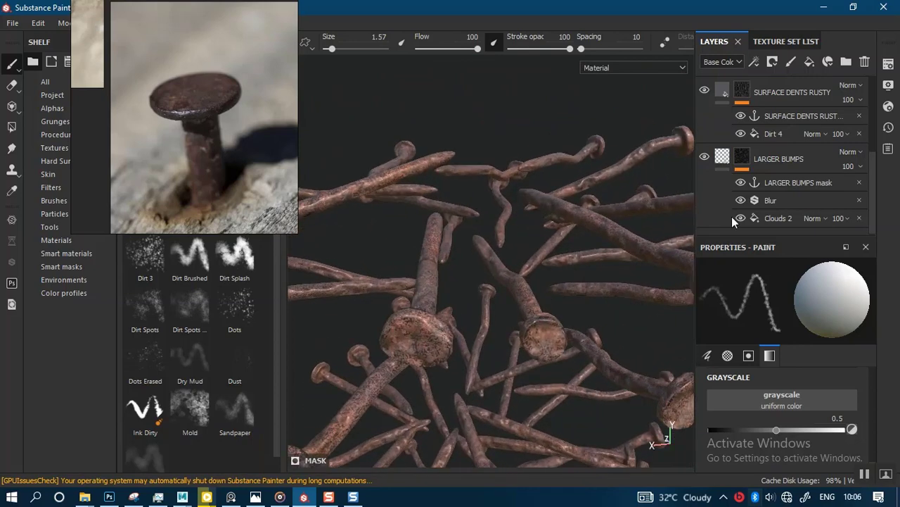
pyautogui.click(702, 159)
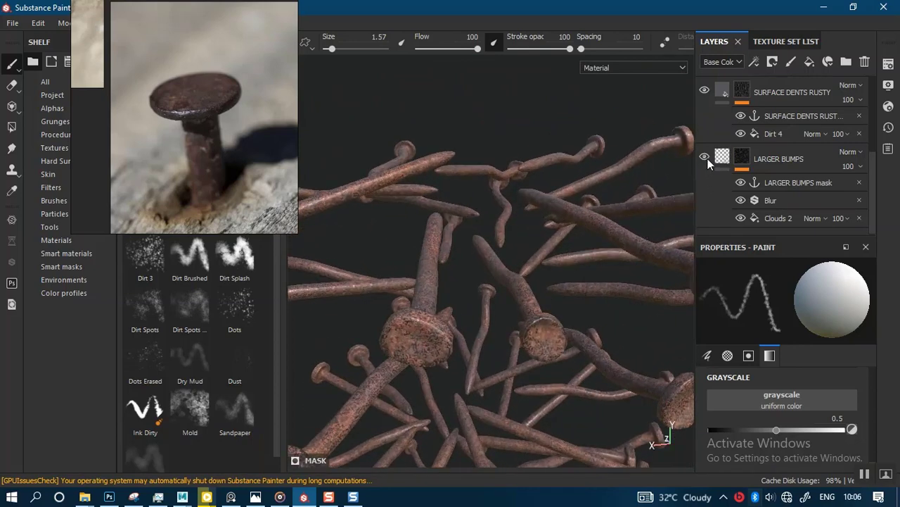
pyautogui.click(704, 157)
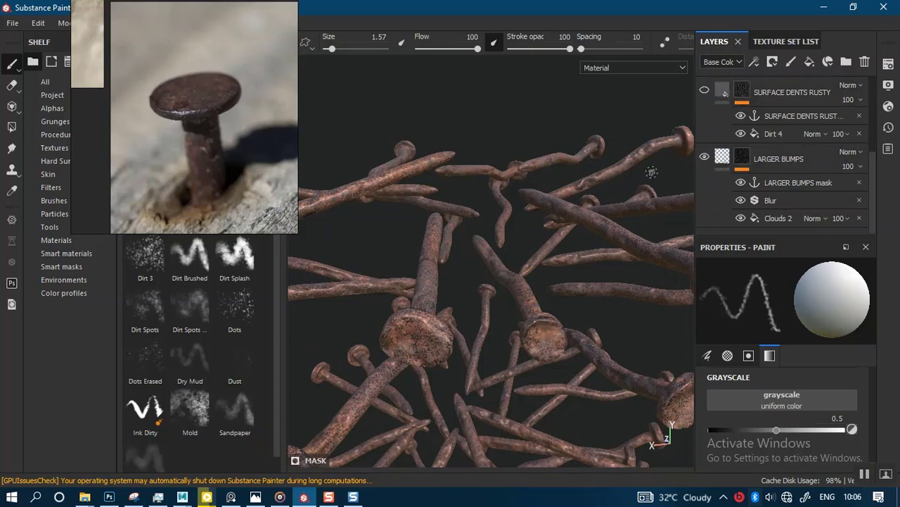
pyautogui.keyDown('alt'); pyautogui.moveTo(577, 268); pyautogui.dragTo(588, 285); pyautogui.keyUp('alt')
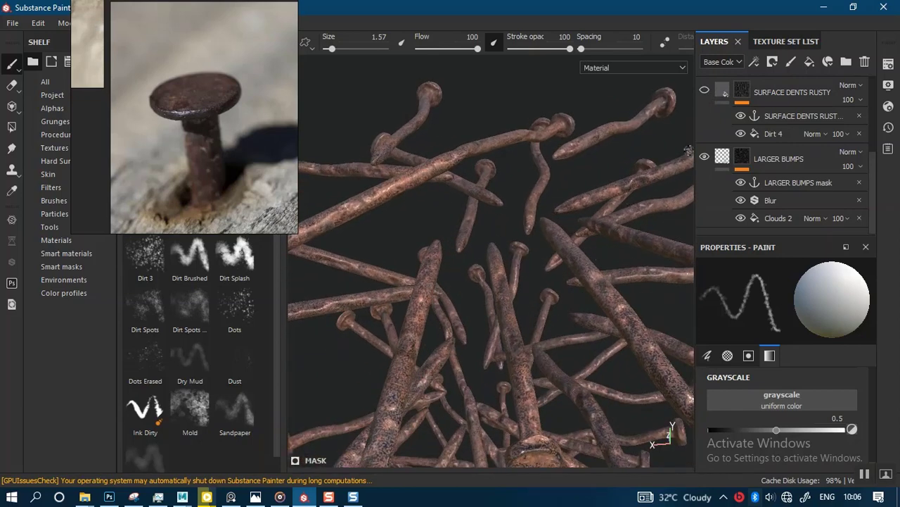
# Step: Restore the SURFACE DENTS RUSTY layer's visibility and examine its mask effects and fill material parameters
pyautogui.click(720, 93)
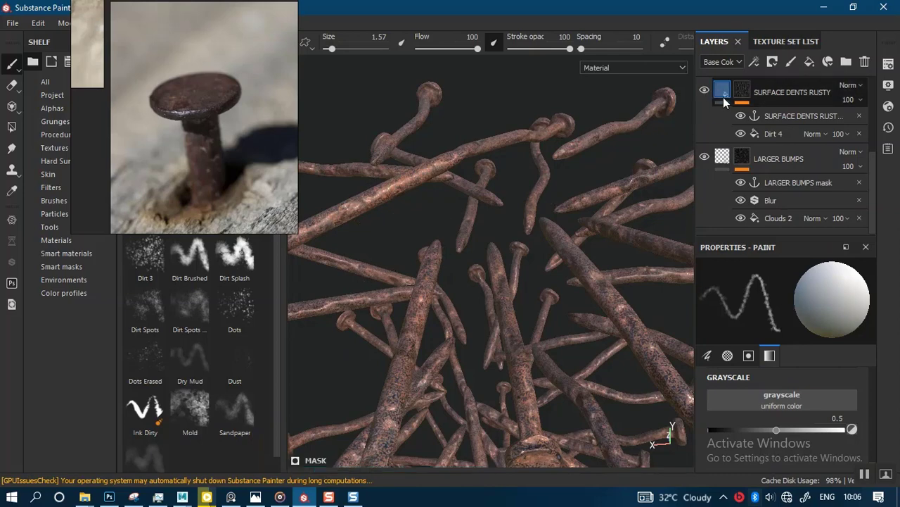
pyautogui.moveTo(873, 382); pyautogui.dragTo(869, 434)
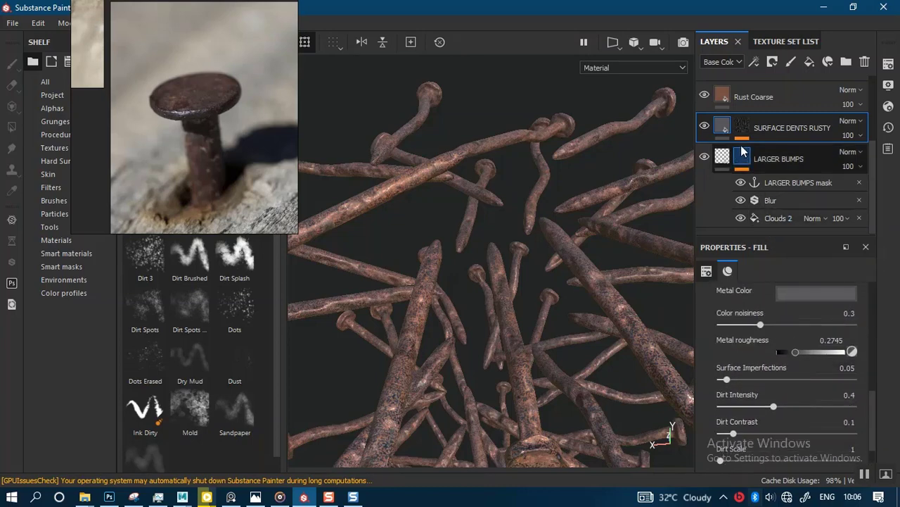
pyautogui.click(744, 136)
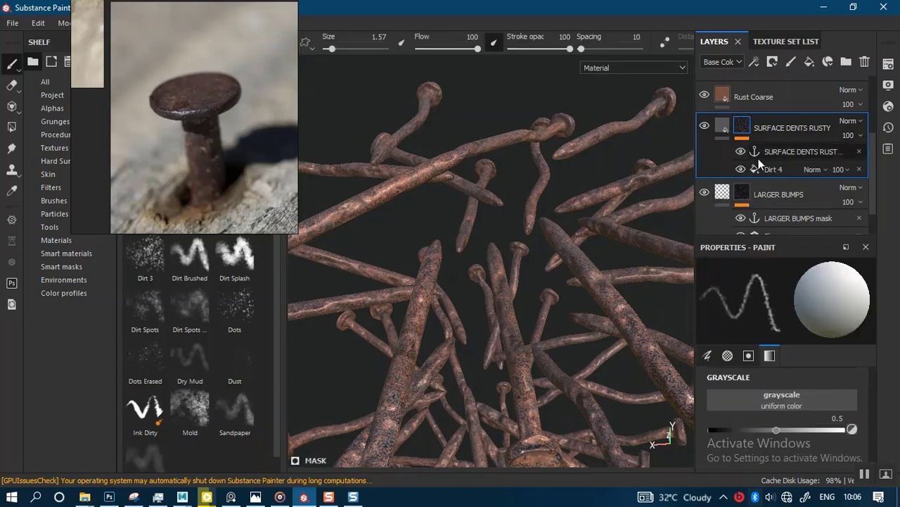
pyautogui.click(722, 128)
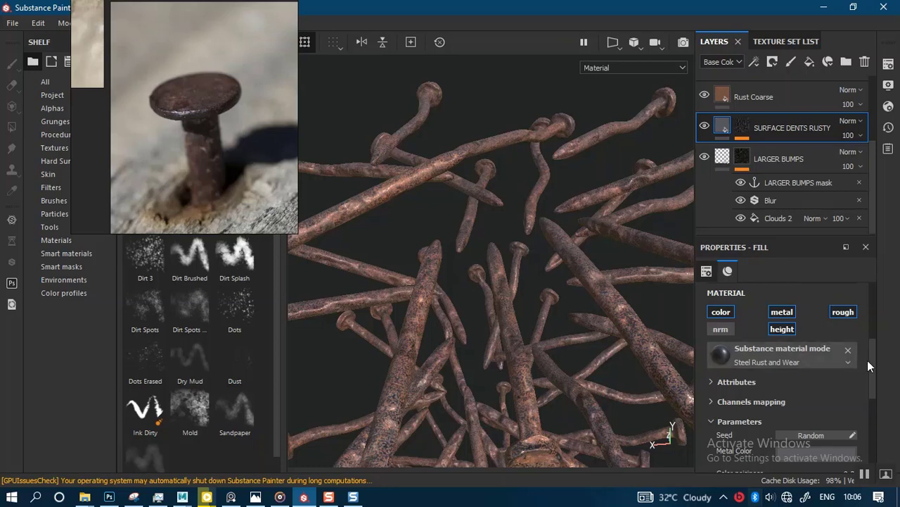
pyautogui.scroll(-1, 873, 367)
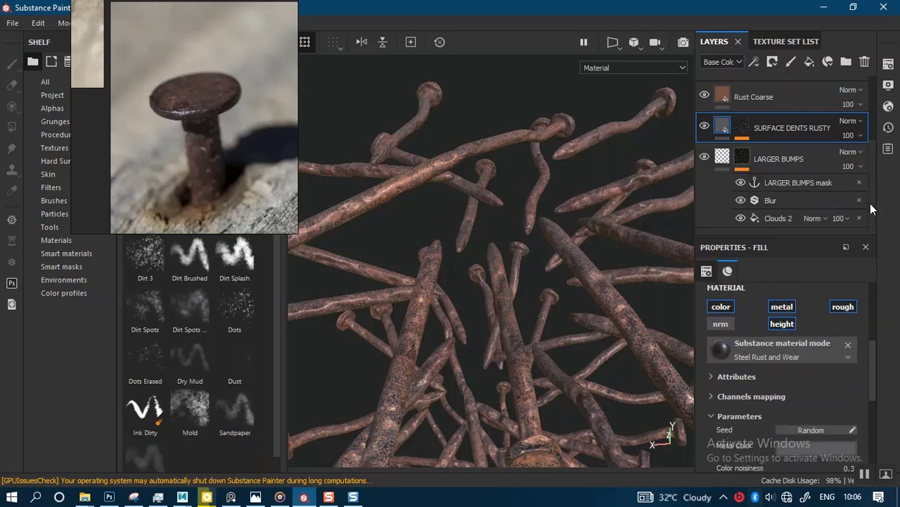
# Step: Try removing the Steel Rust and Wear material from the SURFACE DENTS RUSTY fill, and undo the removal
pyautogui.scroll(3, 871, 203)
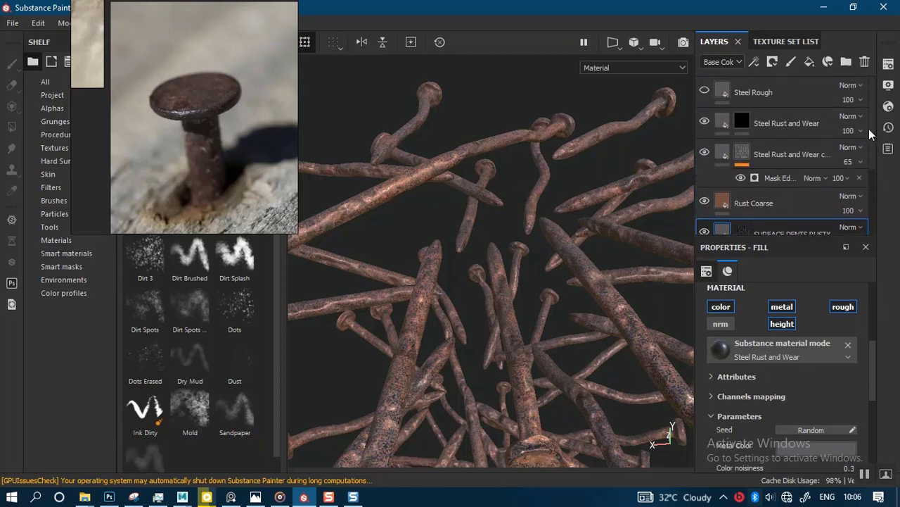
pyautogui.scroll(-3, 870, 130)
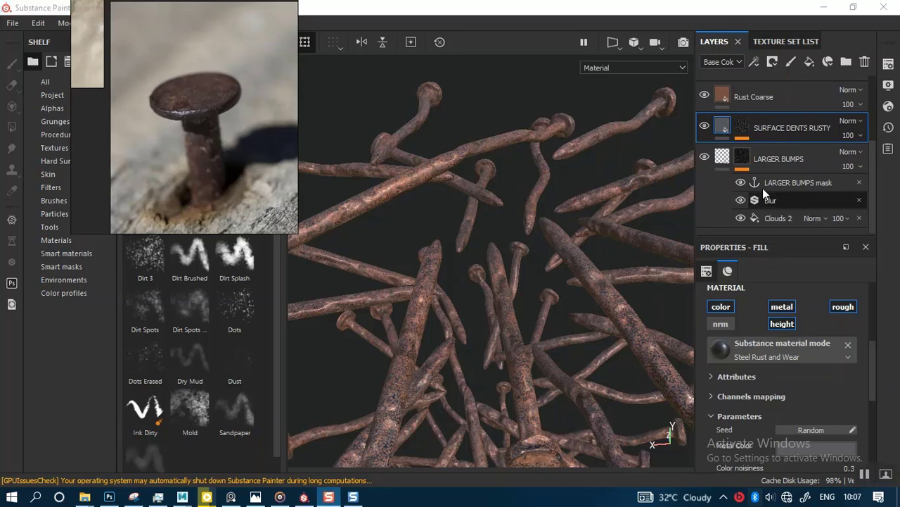
pyautogui.click(872, 380)
pyautogui.scroll(1, 872, 370)
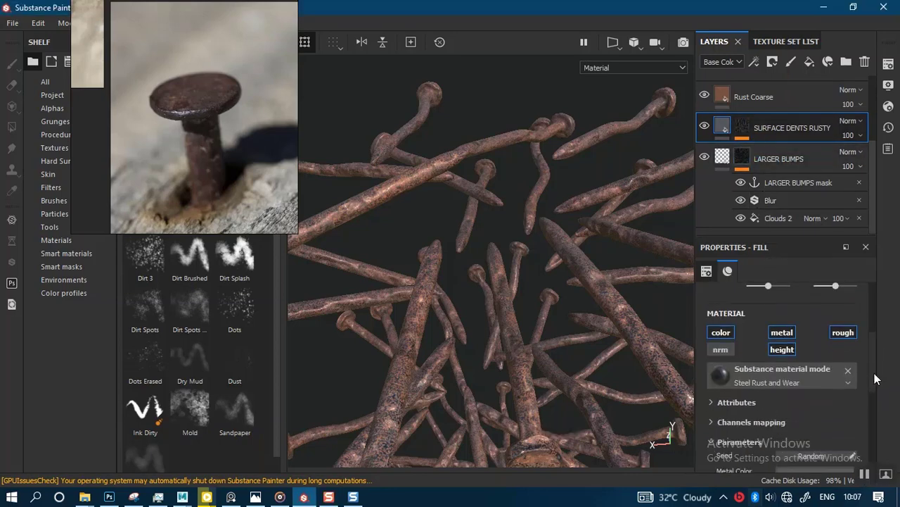
pyautogui.click(847, 376)
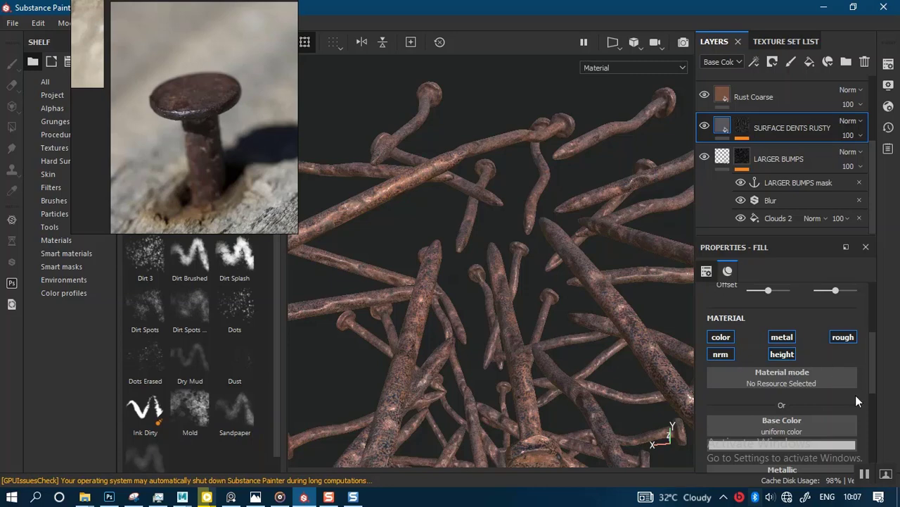
pyautogui.hotkey('ctrl', 'z')
# Step: Examine the Steel Rust and Wear parameters of the SURFACE DENTS RUSTY fill, including roughness, dirt and rust intensity
pyautogui.scroll(-4, 869, 418)
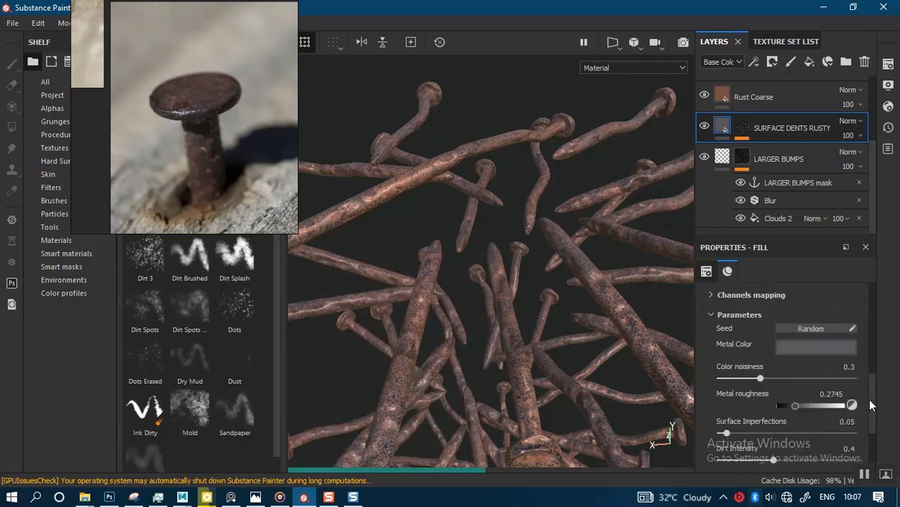
pyautogui.scroll(-3, 868, 427)
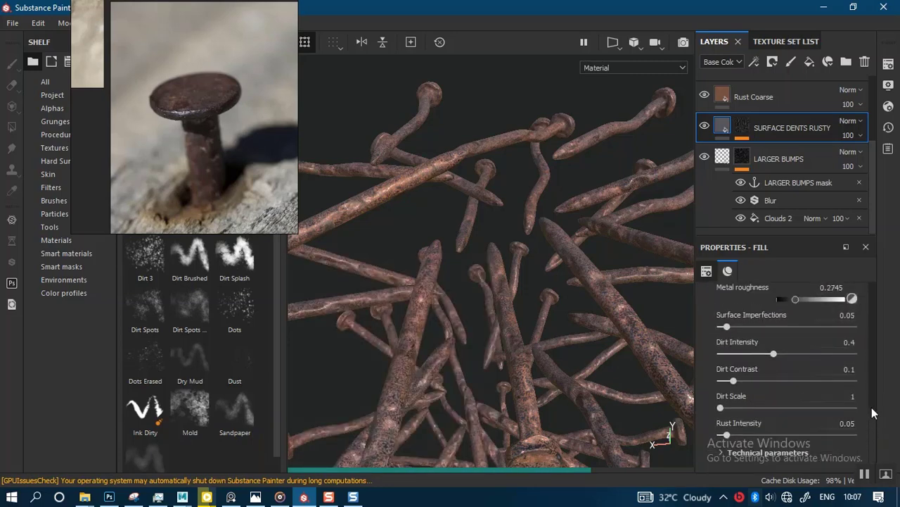
pyautogui.scroll(4, 872, 396)
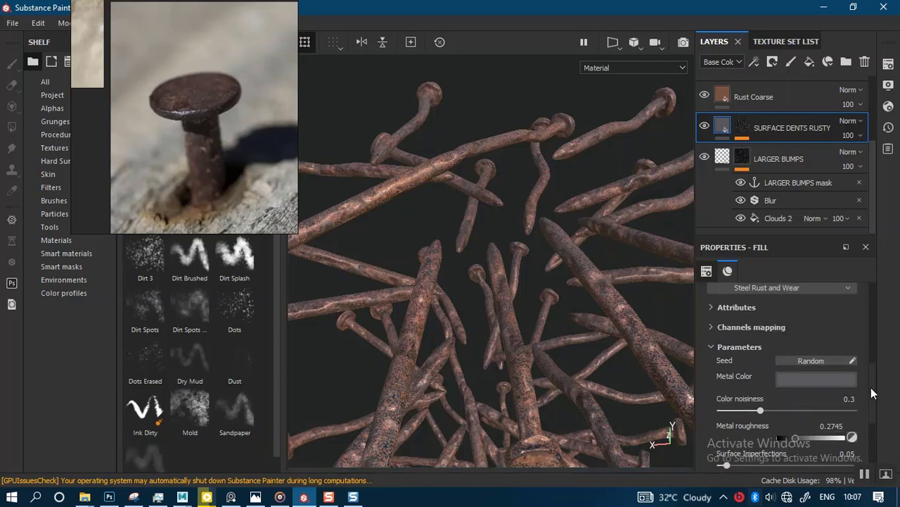
pyautogui.scroll(-1, 871, 387)
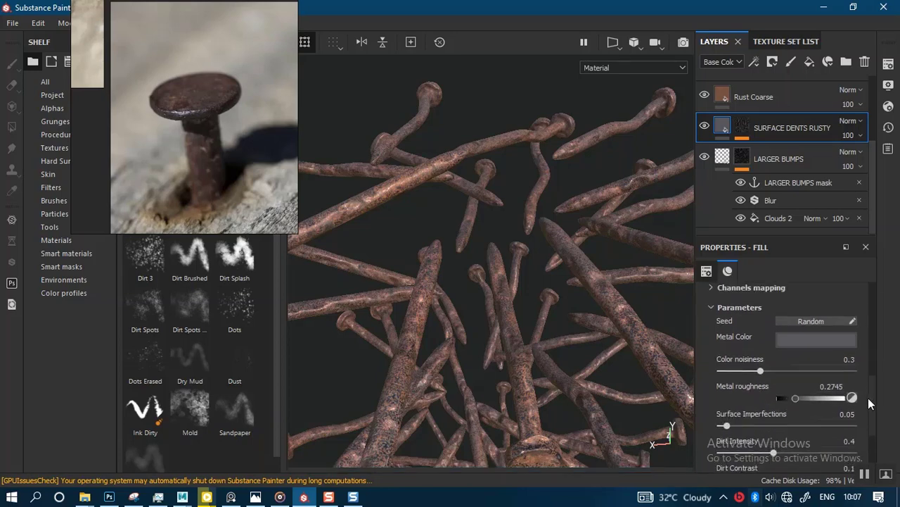
pyautogui.scroll(1, 862, 395)
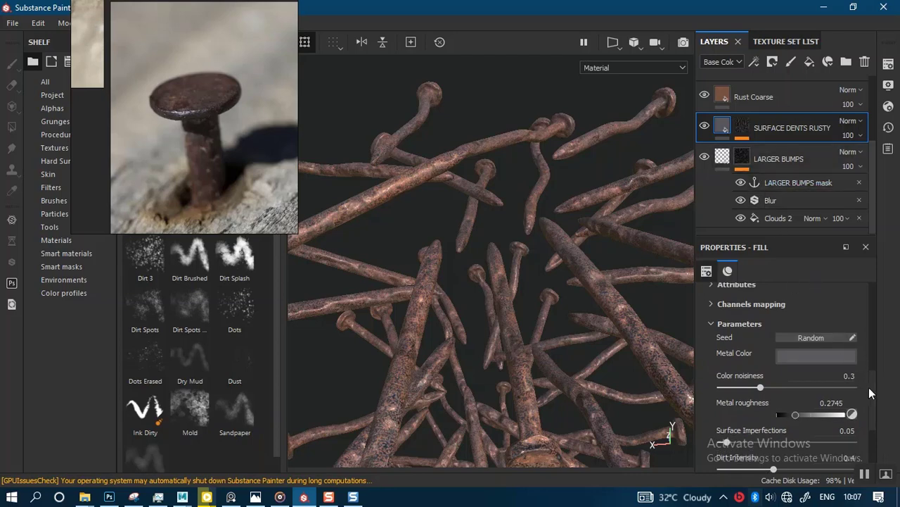
pyautogui.scroll(3, 868, 386)
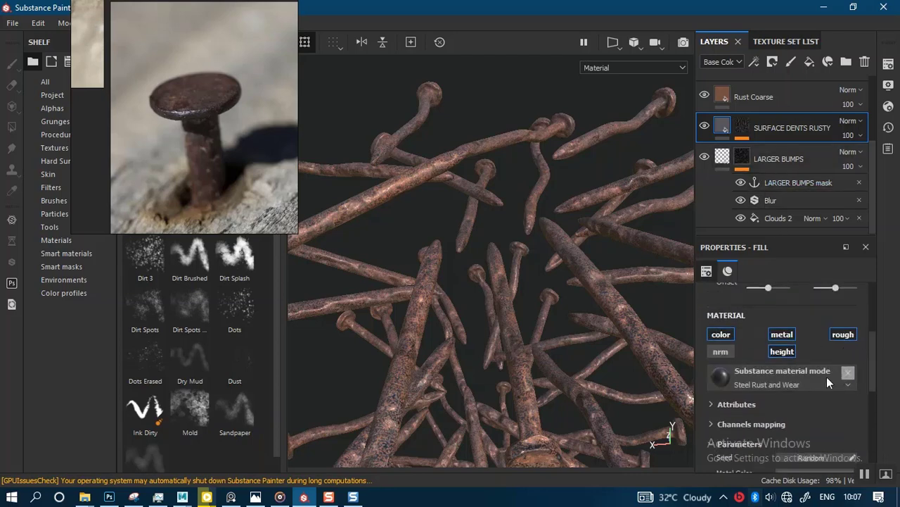
# Step: Remove the material from the SURFACE DENTS RUSTY fill and disable its color, metal, rough and nrm channels, keeping only height
pyautogui.click(848, 372)
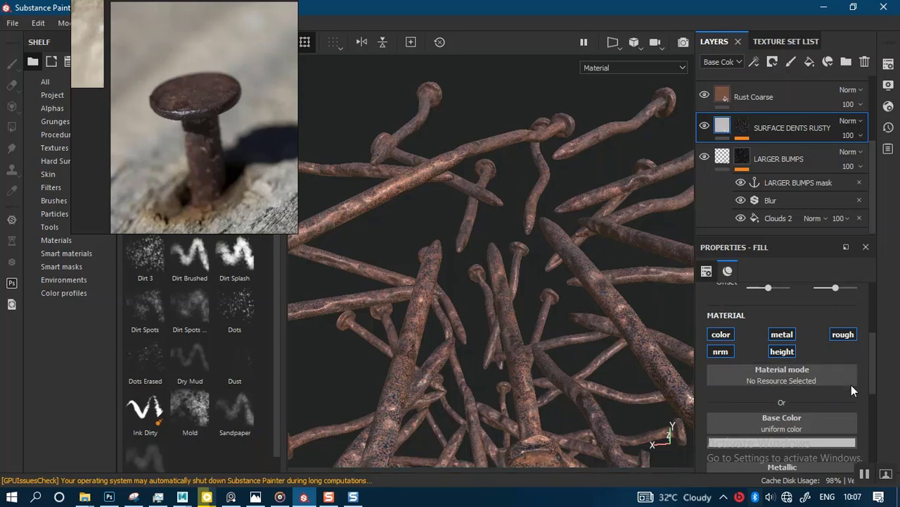
pyautogui.click(722, 334)
pyautogui.click(781, 334)
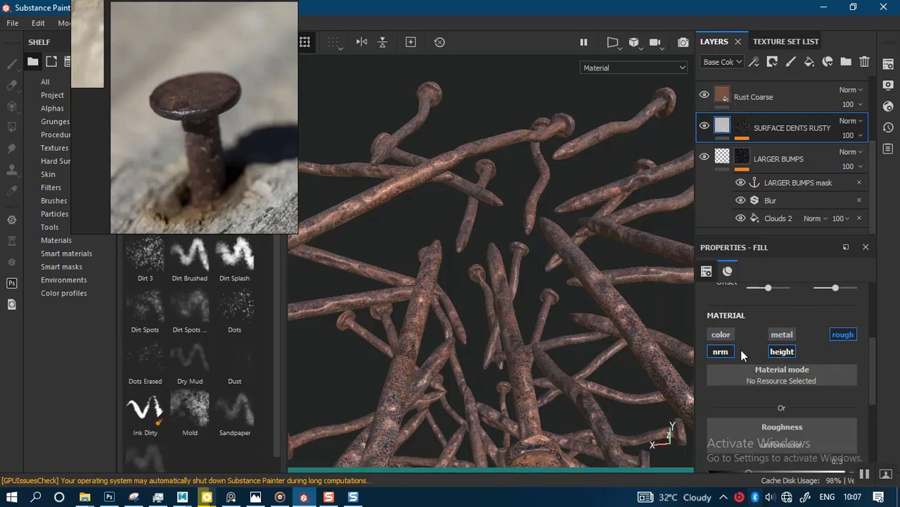
pyautogui.click(843, 334)
pyautogui.click(721, 352)
pyautogui.scroll(-1, 871, 381)
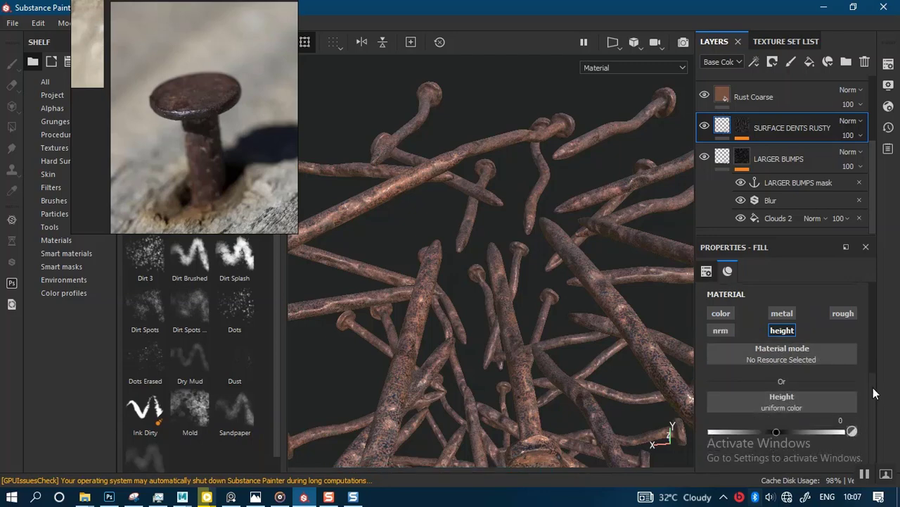
# Step: Try a height of -0.4783 on the SURFACE DENTS RUSTY fill and inspect the dents on the nails
pyautogui.moveTo(750, 428); pyautogui.dragTo(745, 428)
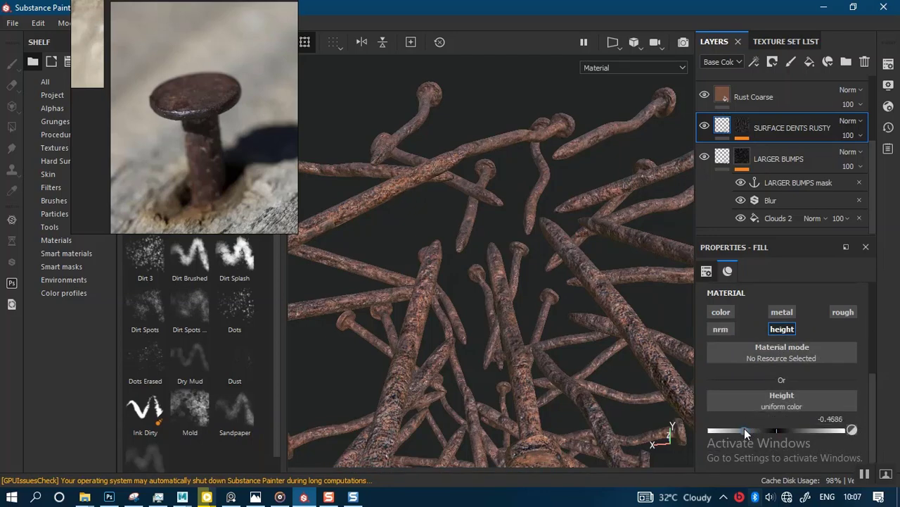
pyautogui.keyDown('alt'); pyautogui.moveTo(411, 202); pyautogui.dragTo(329, 293); pyautogui.keyUp('alt')
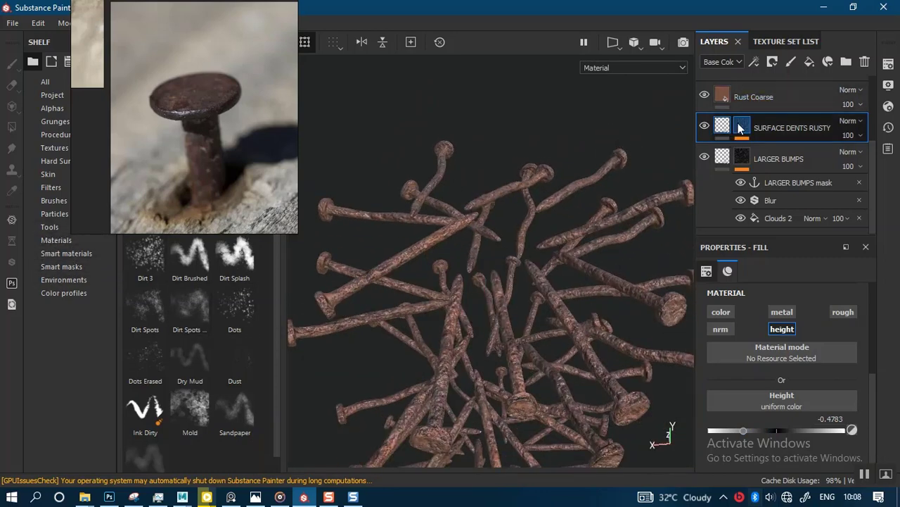
pyautogui.keyDown('alt'); pyautogui.moveTo(548, 302); pyautogui.dragTo(546, 346); pyautogui.keyUp('alt')
pyautogui.keyDown('alt'); pyautogui.moveTo(545, 346); pyautogui.dragTo(572, 279, button='middle'); pyautogui.keyUp('alt')
pyautogui.keyDown('alt'); pyautogui.moveTo(572, 283); pyautogui.dragTo(551, 274, button='right'); pyautogui.keyUp('alt')
# Step: Set the SURFACE DENTS RUSTY fill's height to 0.4396 and inspect the raised relief on the nail heads and shafts
pyautogui.moveTo(744, 429); pyautogui.dragTo(807, 433)
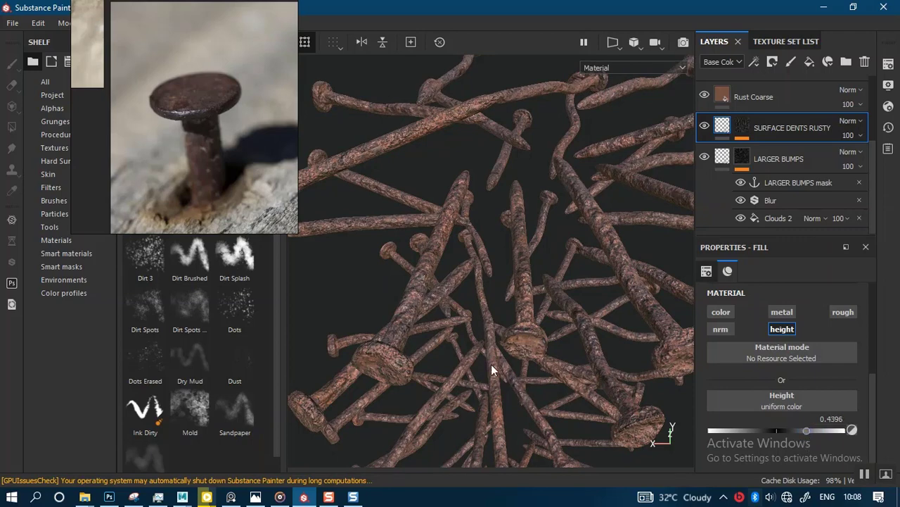
pyautogui.keyDown('alt'); pyautogui.moveTo(492, 370); pyautogui.dragTo(492, 304, button='right'); pyautogui.keyUp('alt')
pyautogui.keyDown('alt'); pyautogui.moveTo(505, 327); pyautogui.dragTo(527, 244, button='middle'); pyautogui.keyUp('alt')
pyautogui.keyDown('alt'); pyautogui.moveTo(524, 261); pyautogui.dragTo(536, 298, button='right'); pyautogui.keyUp('alt')
pyautogui.keyDown('alt'); pyautogui.moveTo(505, 301); pyautogui.dragTo(531, 313); pyautogui.keyUp('alt')
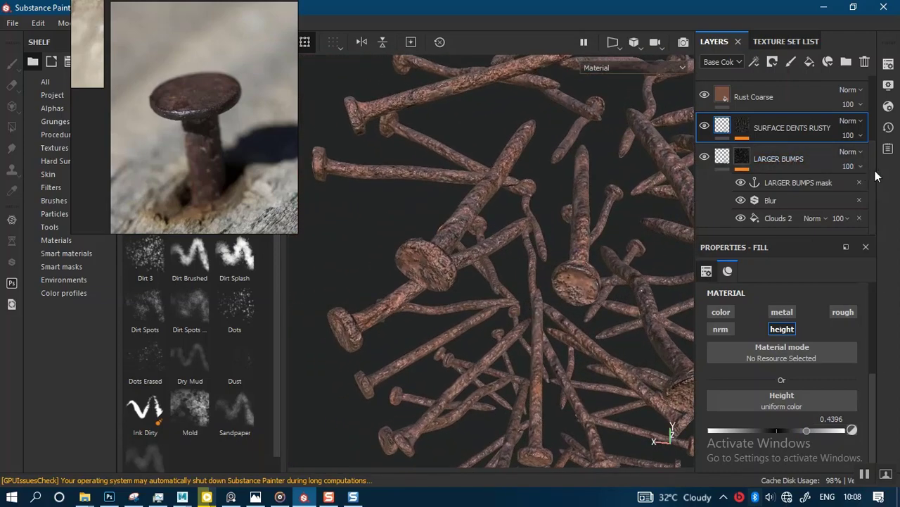
# Step: Select the black mask of the Steel Rust and Wear layer and reduce the brush size to 0.43 at a nail head
pyautogui.scroll(5, 877, 176)
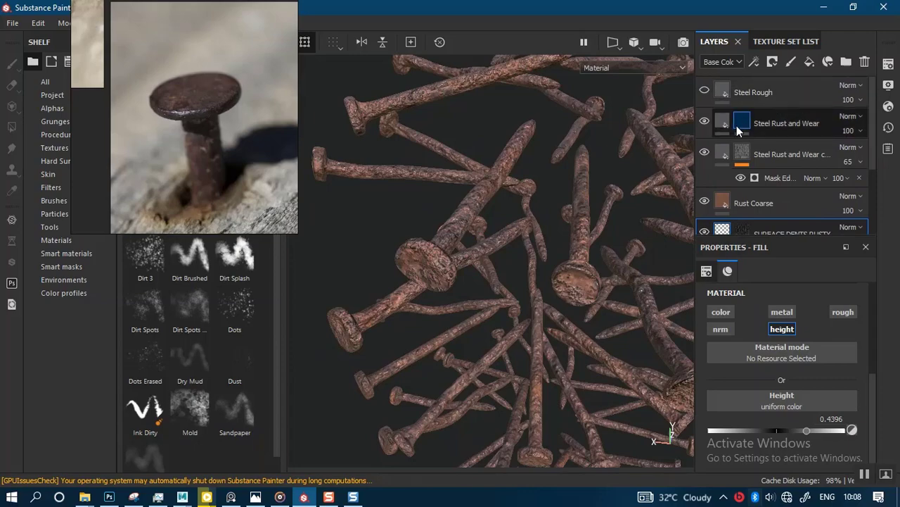
pyautogui.click(738, 128)
pyautogui.moveTo(464, 273)
pyautogui.keyDown('alt'); pyautogui.mouseDown()
pyautogui.moveTo(474, 321)
pyautogui.moveTo(560, 207)
pyautogui.moveTo(508, 219)
pyautogui.moveTo(561, 265)
pyautogui.moveTo(543, 283)
pyautogui.moveTo(533, 244)
pyautogui.mouseUp(); pyautogui.keyUp('alt')
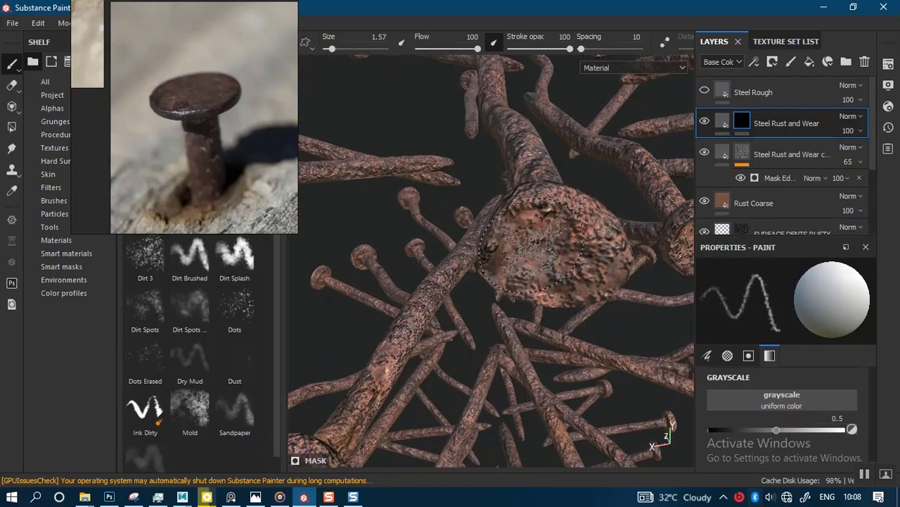
pyautogui.keyDown('ctrl'); pyautogui.moveTo(547, 215); pyautogui.dragTo(524, 216, button='right'); pyautogui.keyUp('ctrl')
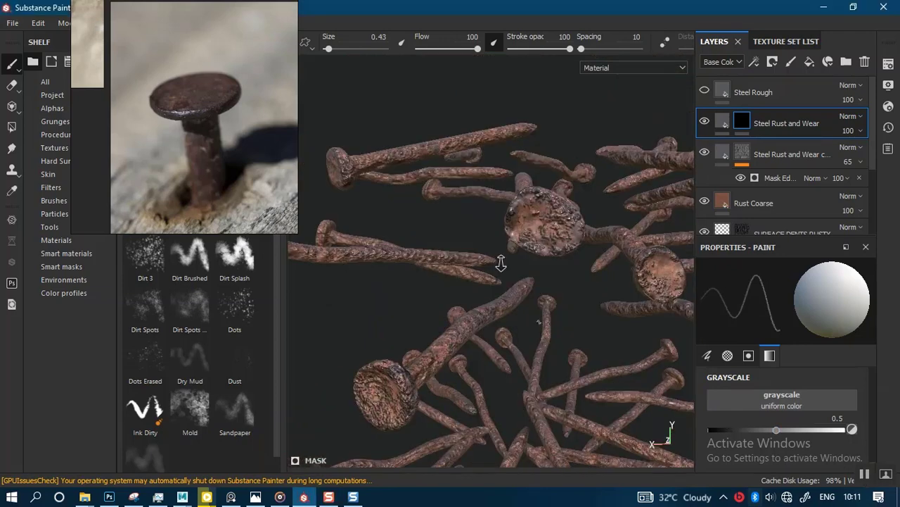
# Step: Show all texture sets so the nails can be viewed together with the bat and the spiked rings
pyautogui.scroll(-6, 500, 258)
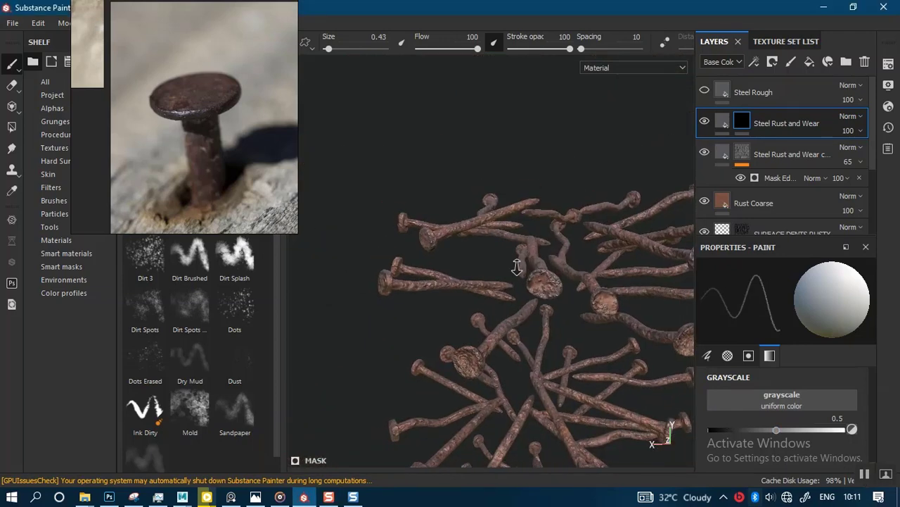
pyautogui.scroll(2, 484, 259)
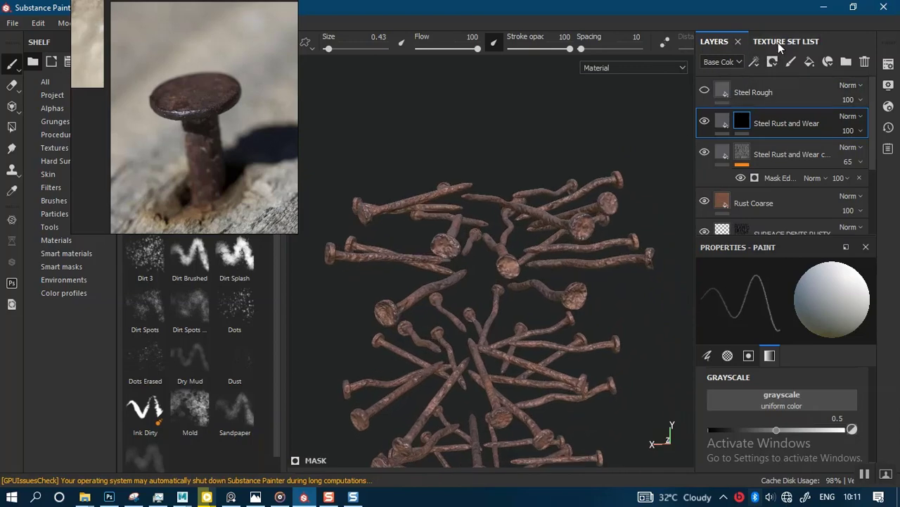
pyautogui.click(774, 41)
pyautogui.click(727, 60)
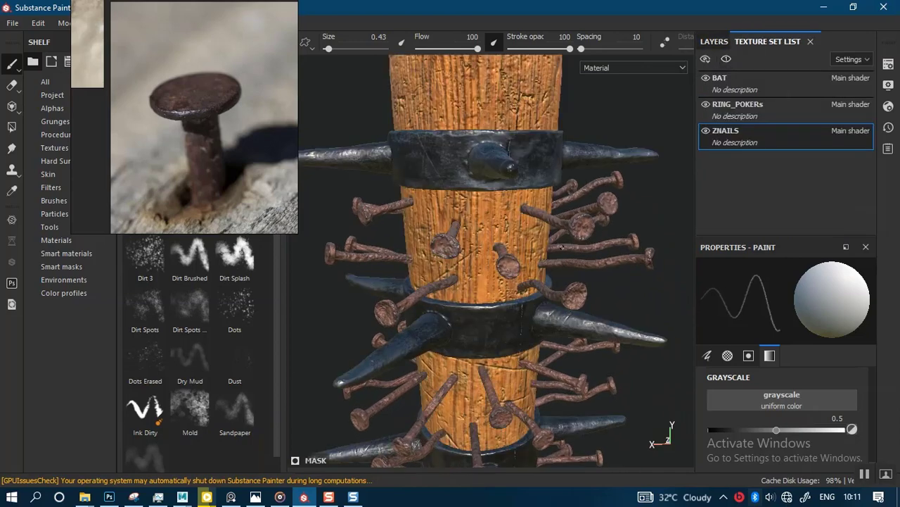
# Step: Enable shadows in the viewport's environment display settings
pyautogui.click(887, 87)
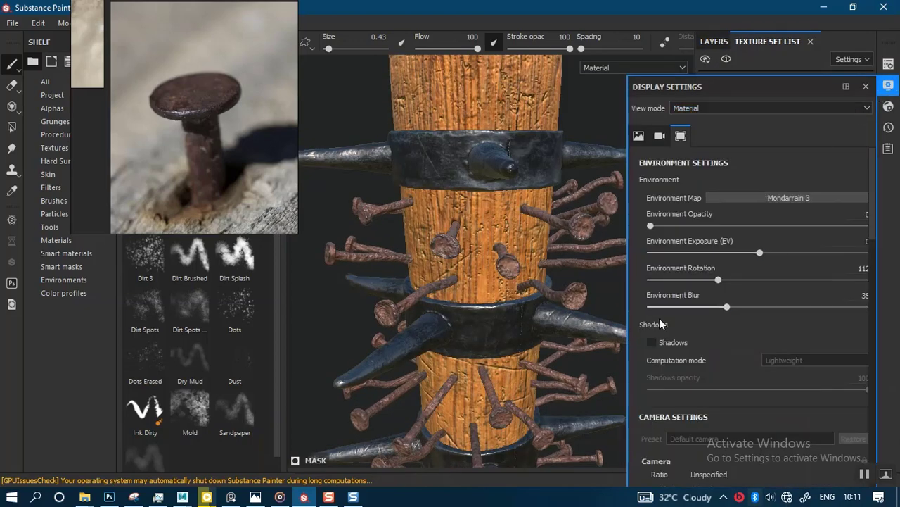
pyautogui.click(652, 342)
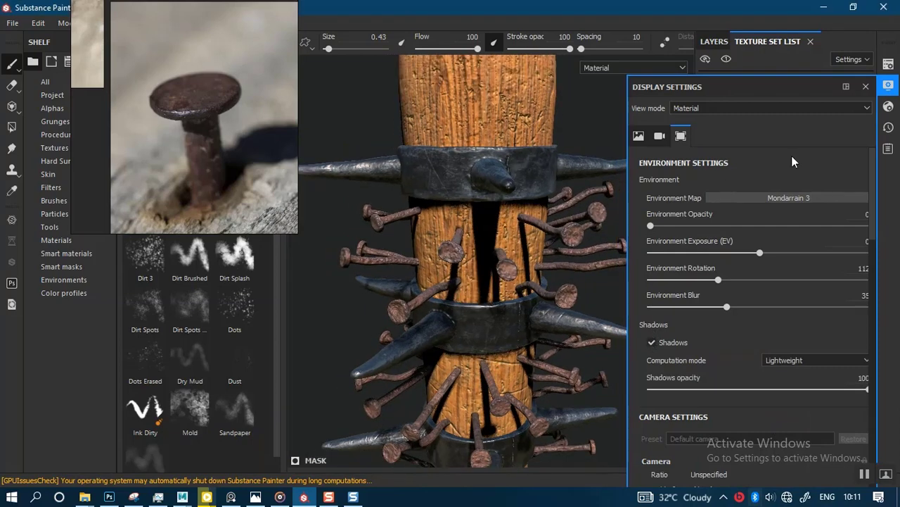
pyautogui.click(866, 86)
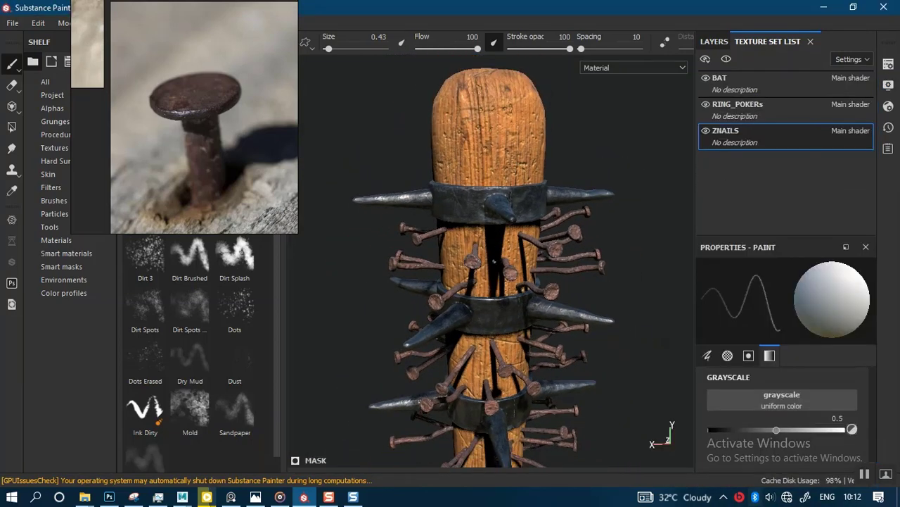
# Step: Inspect the nails on the bat up close from several angles and rotate the environment lighting to 149
pyautogui.keyDown('alt'); pyautogui.moveTo(488, 214); pyautogui.dragTo(419, 253); pyautogui.keyUp('alt')
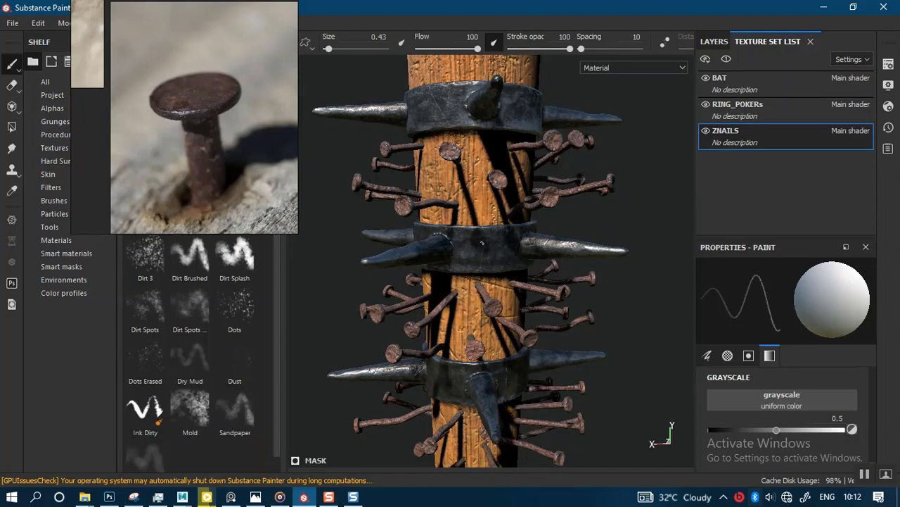
pyautogui.keyDown('alt'); pyautogui.moveTo(482, 242); pyautogui.dragTo(478, 196, button='right'); pyautogui.keyUp('alt')
pyautogui.keyDown('alt'); pyautogui.moveTo(479, 196); pyautogui.dragTo(487, 217, button='middle'); pyautogui.keyUp('alt')
pyautogui.keyDown('alt'); pyautogui.moveTo(487, 217); pyautogui.dragTo(486, 327, button='right'); pyautogui.keyUp('alt')
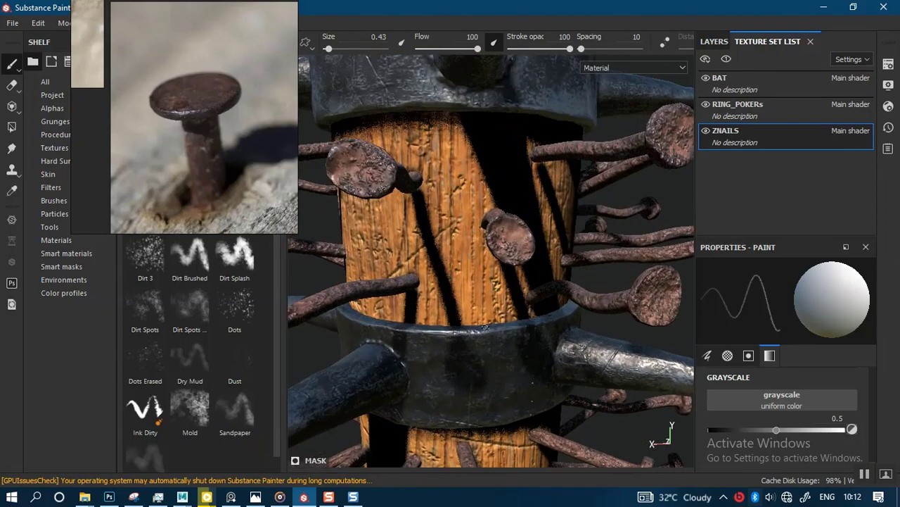
pyautogui.keyDown('alt'); pyautogui.moveTo(485, 327); pyautogui.dragTo(397, 259); pyautogui.keyUp('alt')
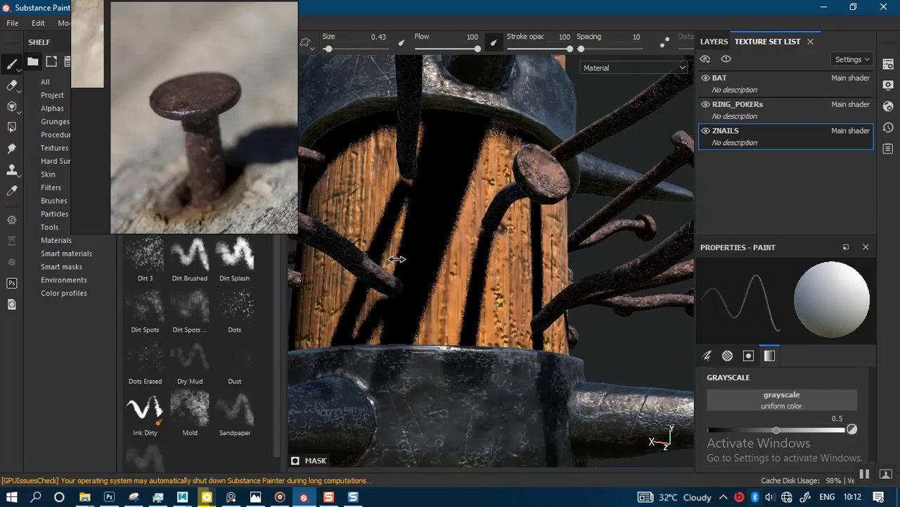
pyautogui.keyDown('shift'); pyautogui.moveTo(397, 259); pyautogui.dragTo(415, 259, button='right'); pyautogui.keyUp('shift')
# Step: Disable the viewport shadows and examine the nail head against the wood without them
pyautogui.click(889, 85)
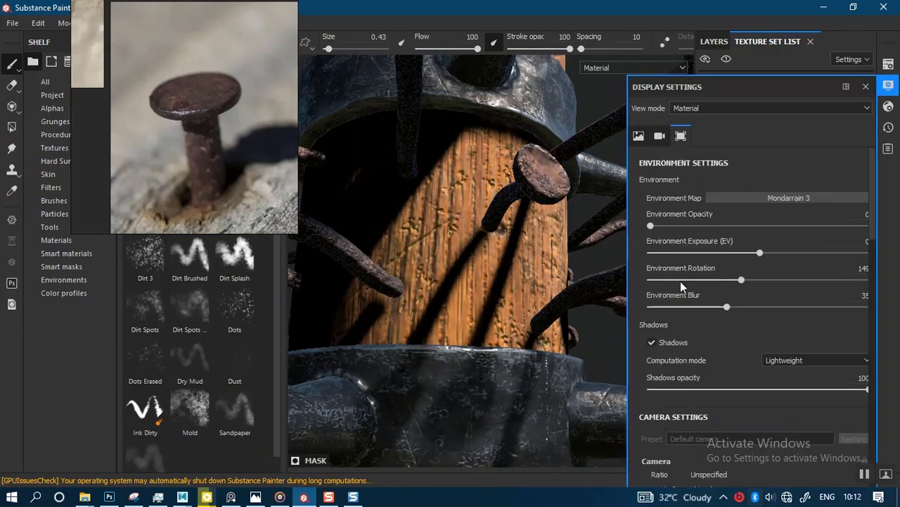
pyautogui.click(652, 342)
pyautogui.scroll(6, 457, 260)
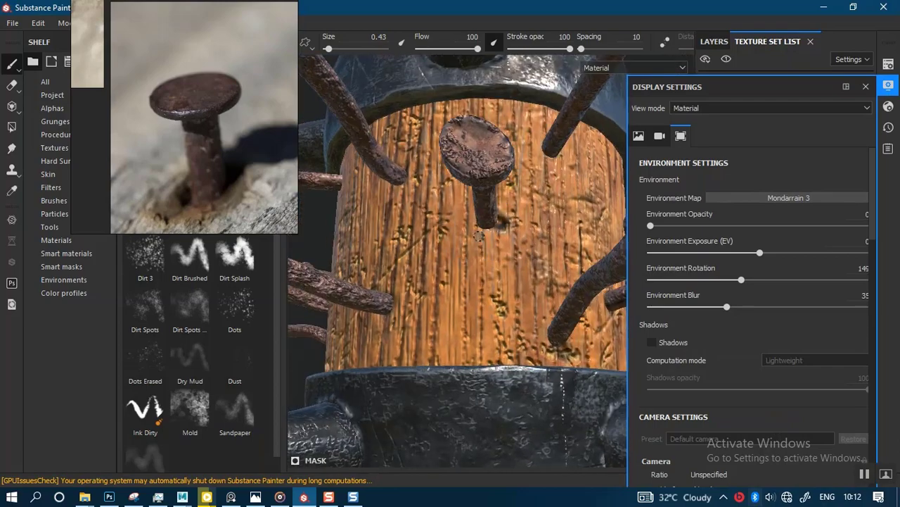